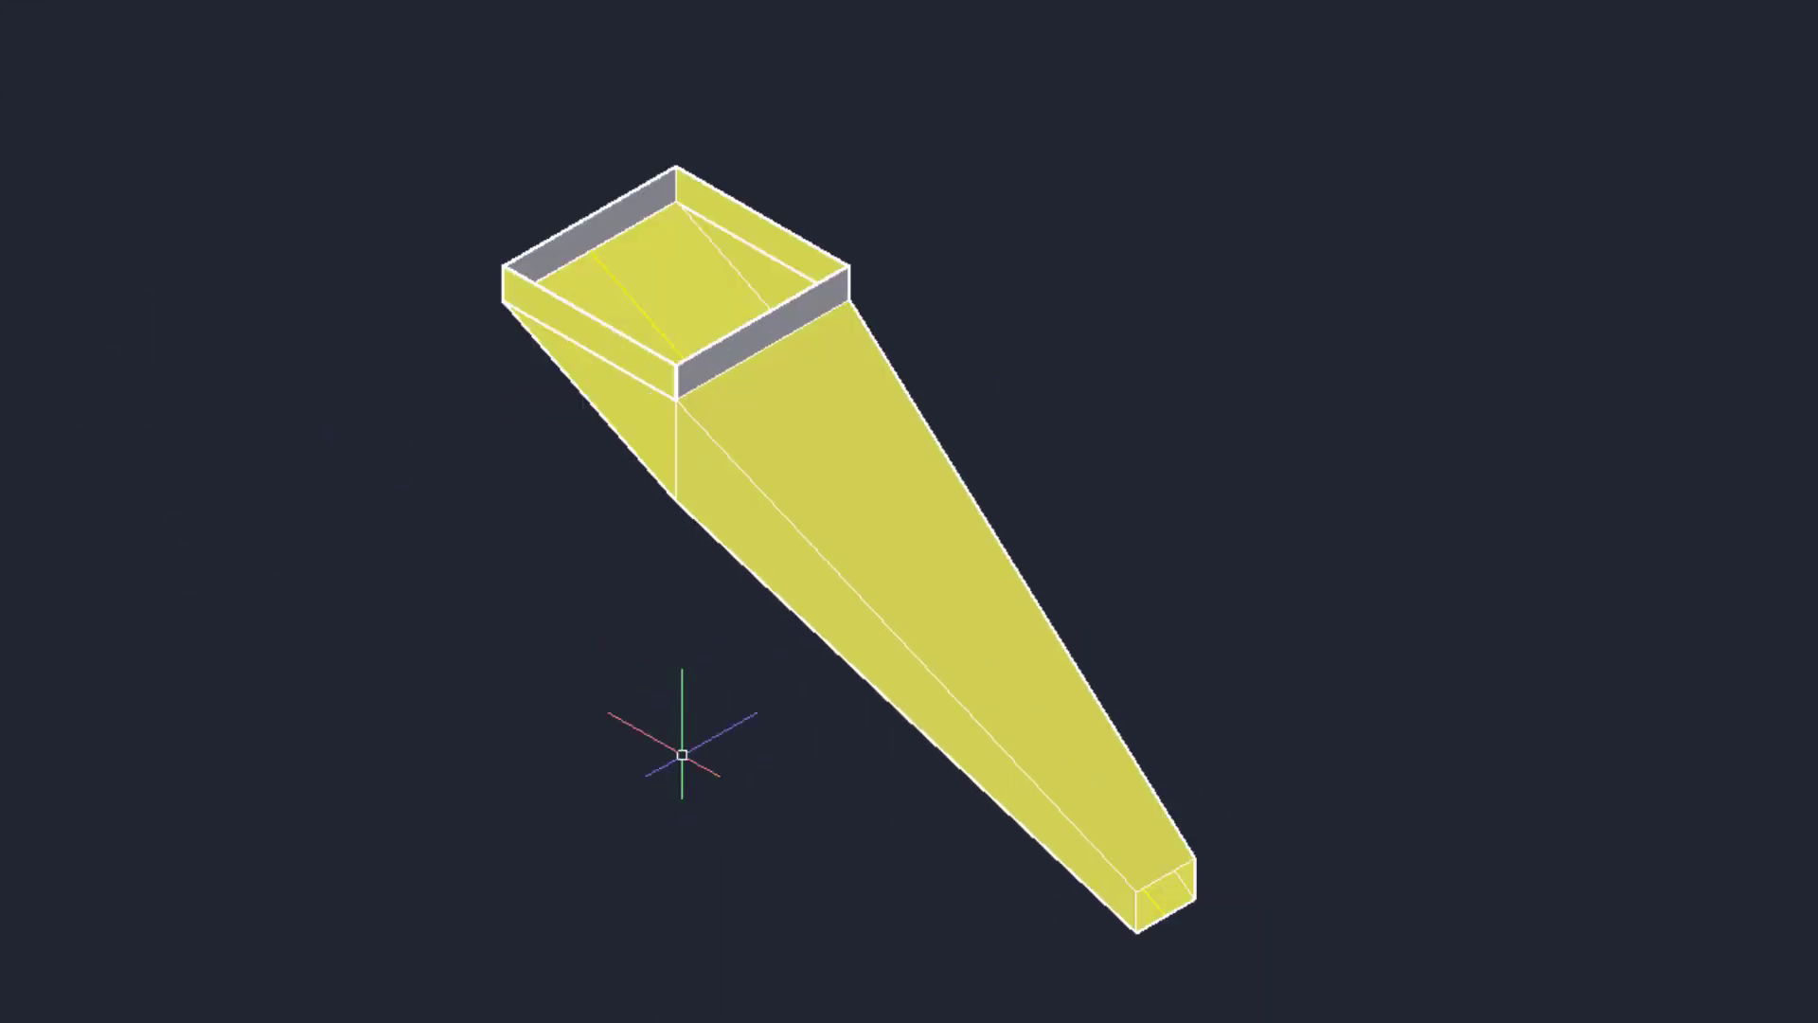
Orbit the finished yellow funnel to view it from several angles.
mouse_move(616, 813)
shift+middle_down()
mouse_move(959, 565)
mouse_move(1420, 504)
mouse_move(1247, 467)
mouse_move(363, 458)
mouse_move(1111, 412)
mouse_move(321, 528)
mouse_move(1145, 528)
mouse_move(123, 605)
mouse_move(1162, 550)
mouse_move(1059, 678)
mouse_move(597, 520)
mouse_move(634, 710)
mouse_move(371, 594)
shift+middle_up()
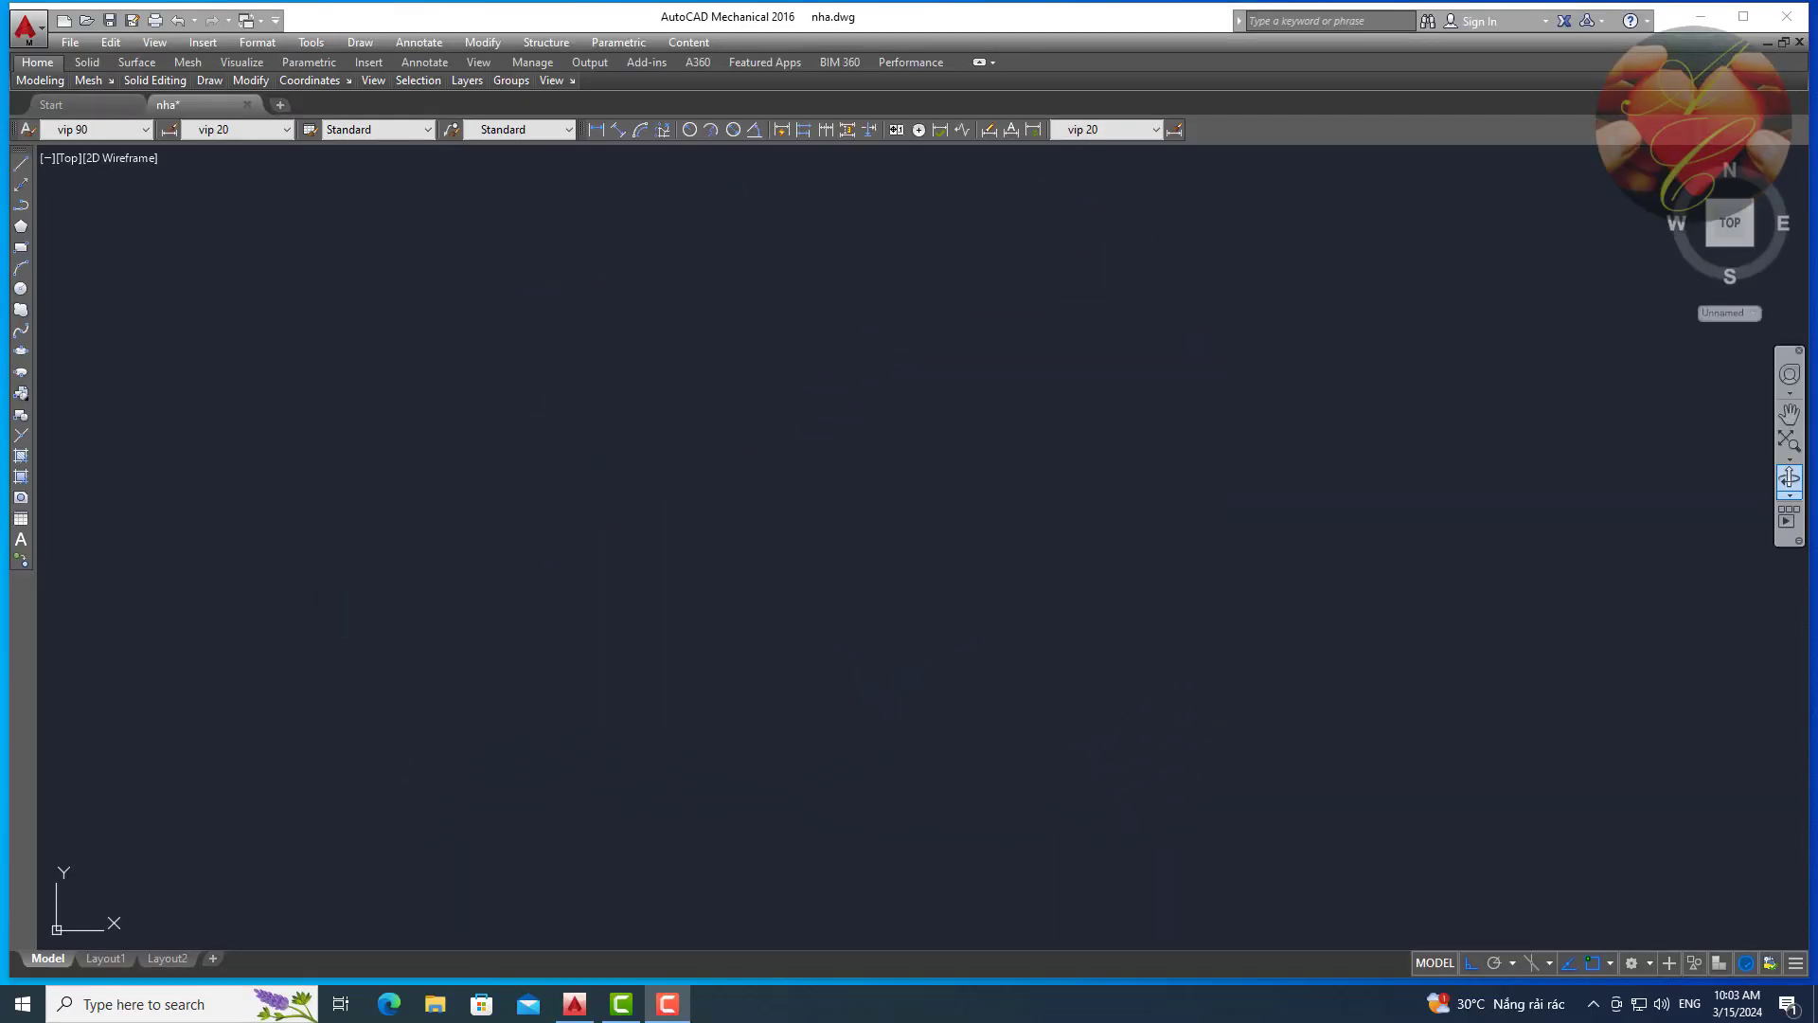
Draw a 300 by 300 square with RECTANG.
text(l)
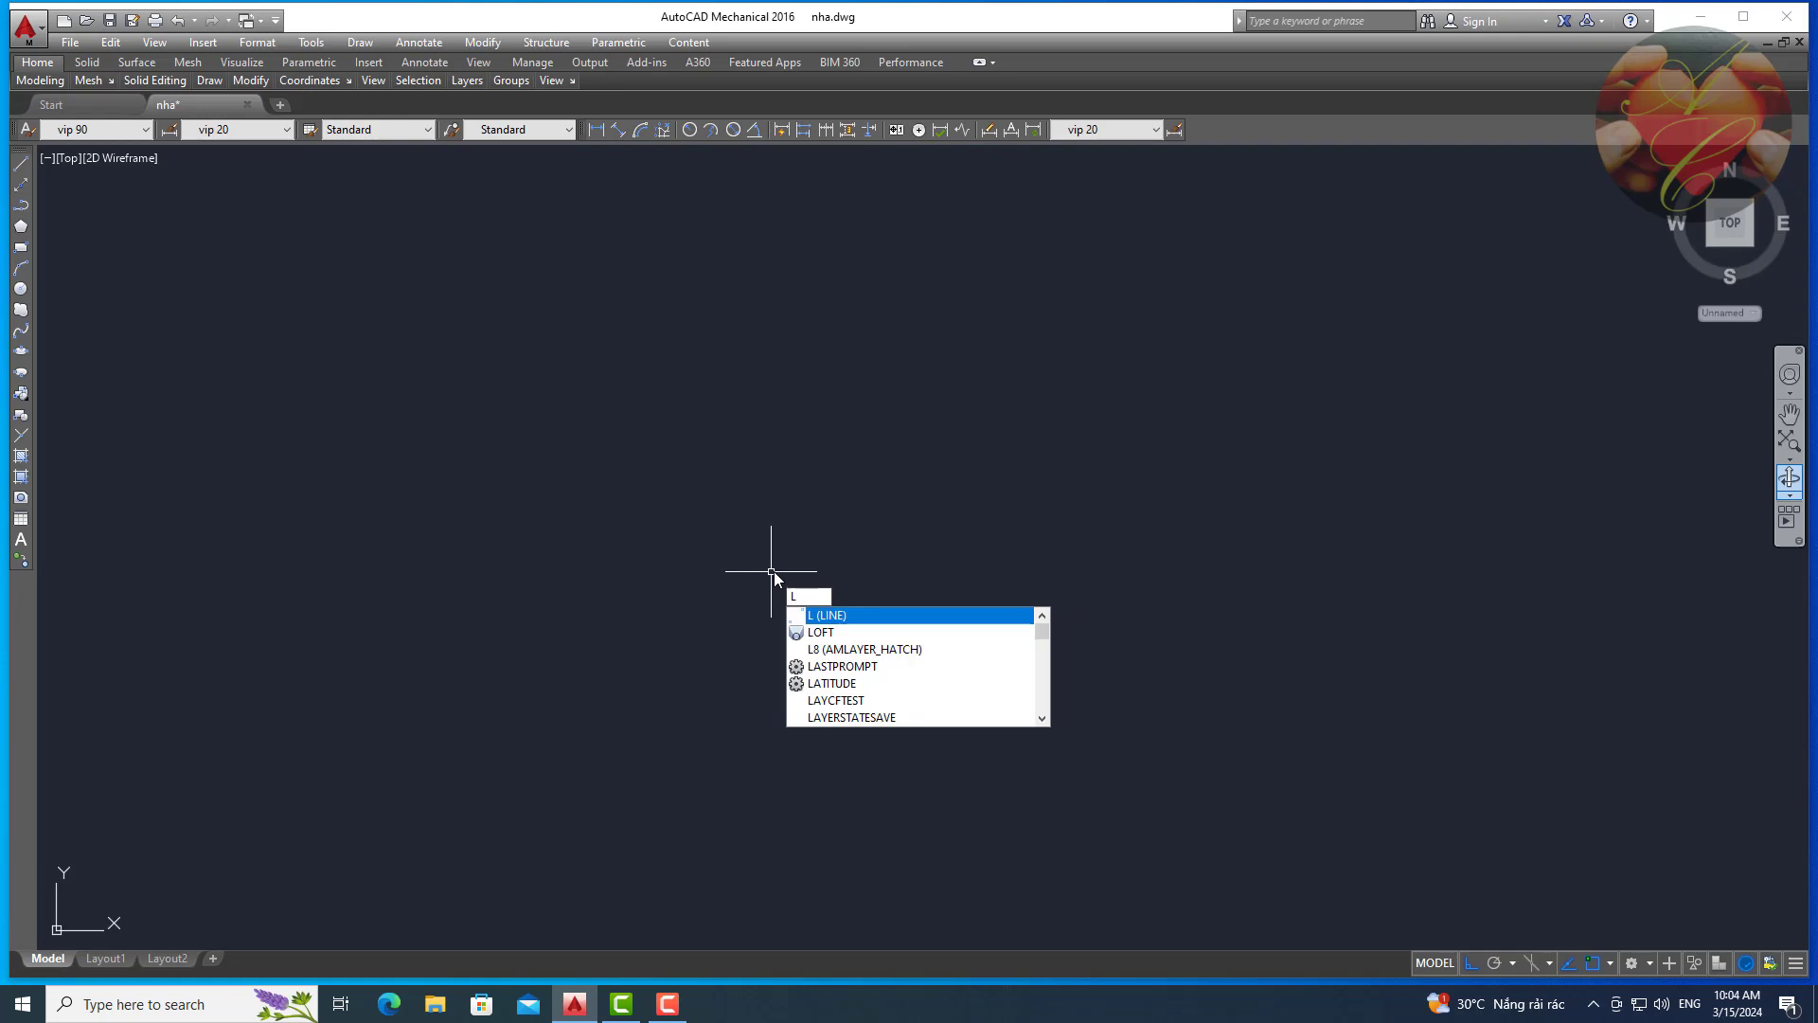
key(Escape)
text(rec)
key(Return)
click(675, 315)
text(300)
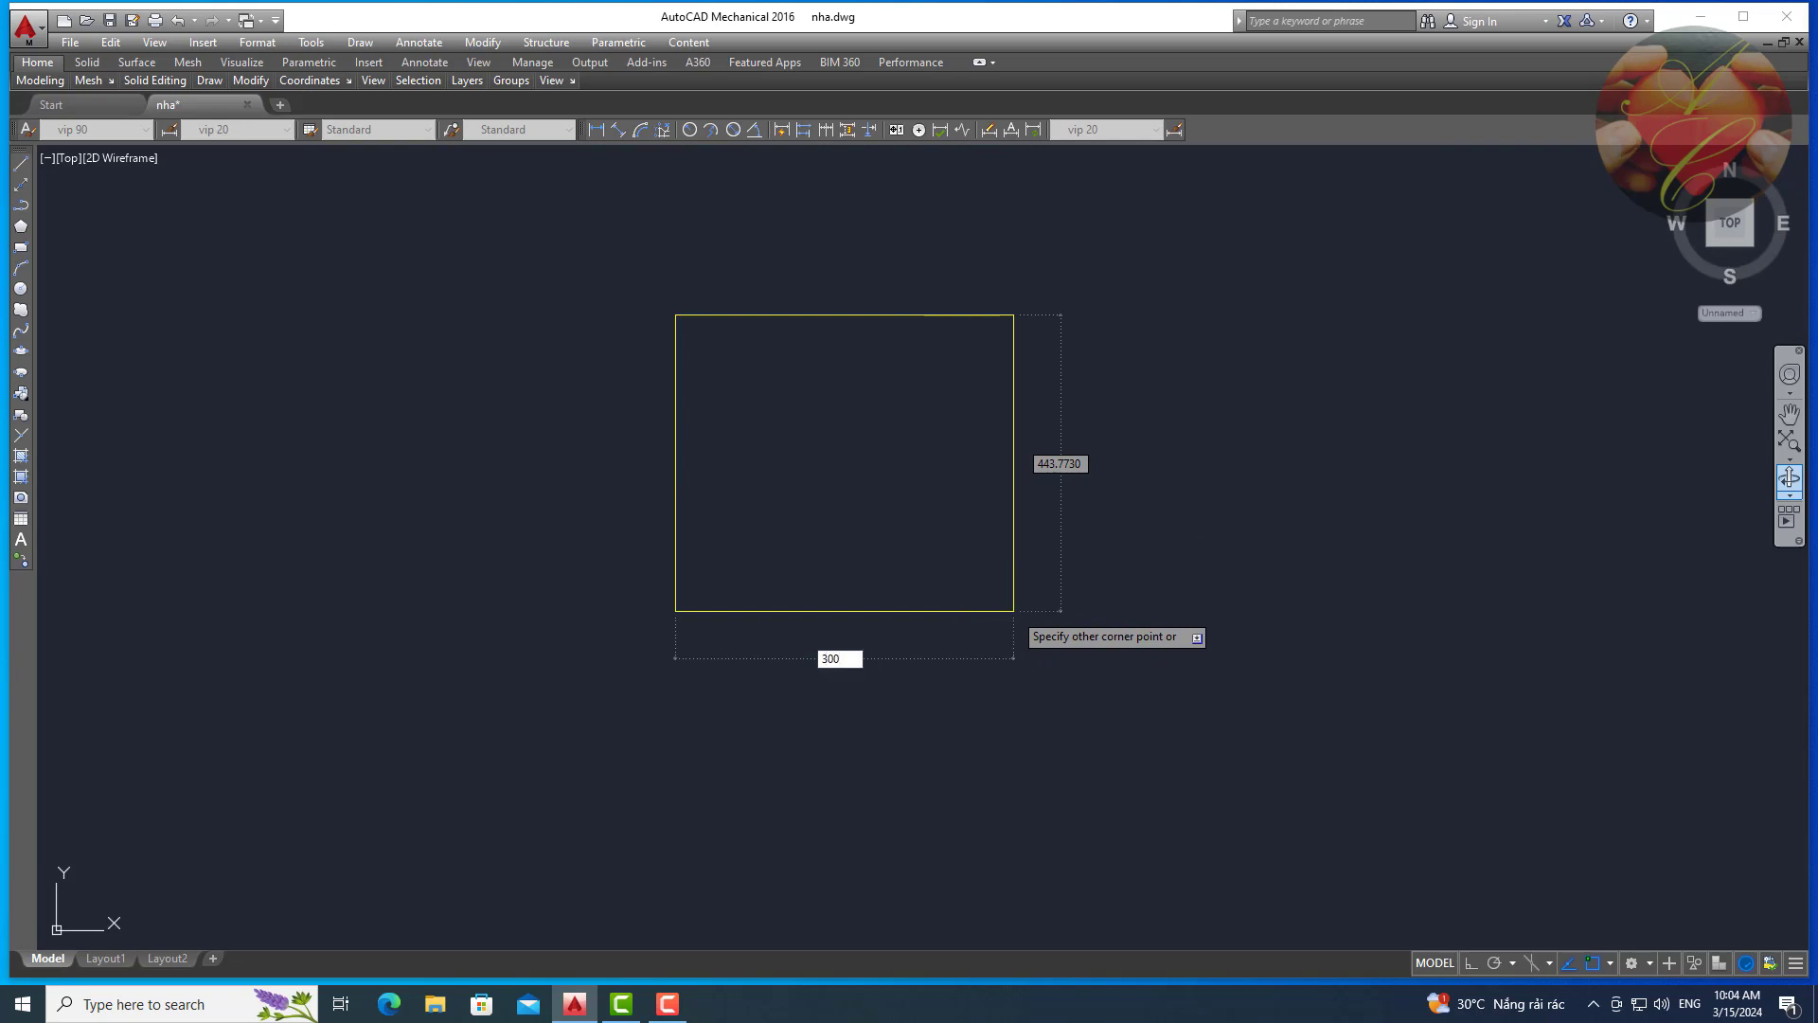
key(Tab)
key(Return)
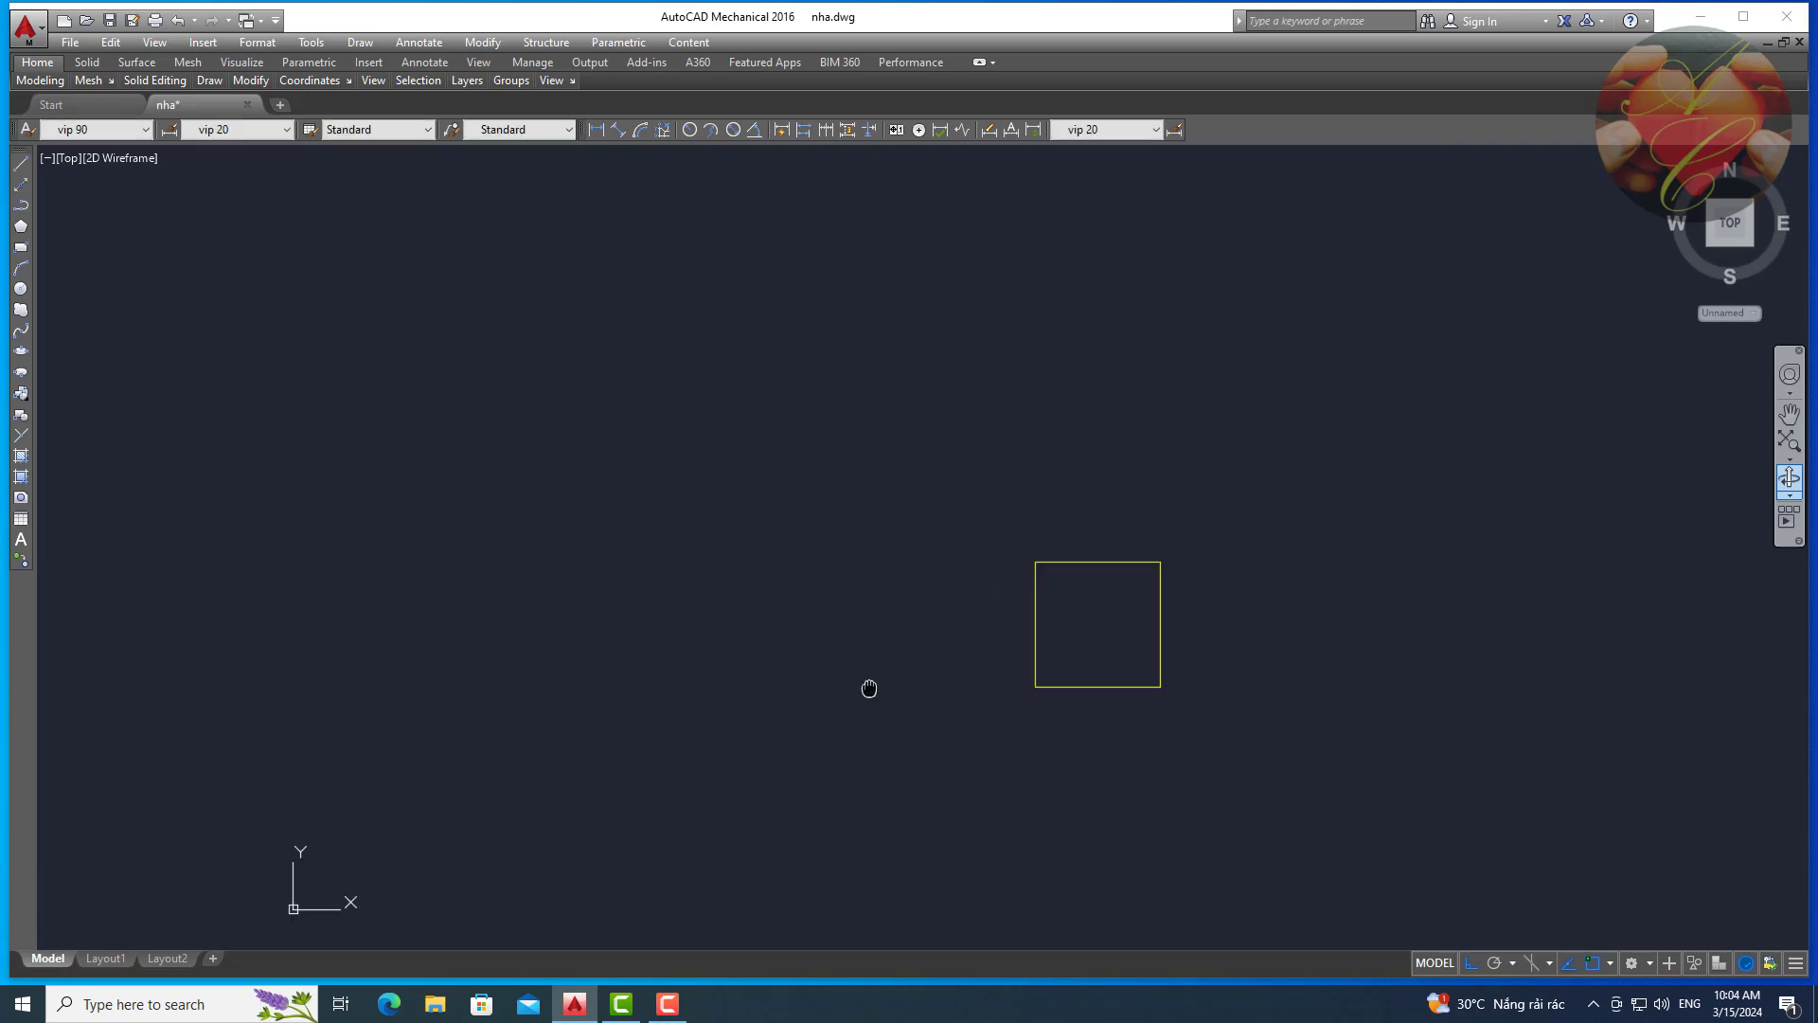
Draw a separate 100 by 100 square.
key(Return)
click(589, 768)
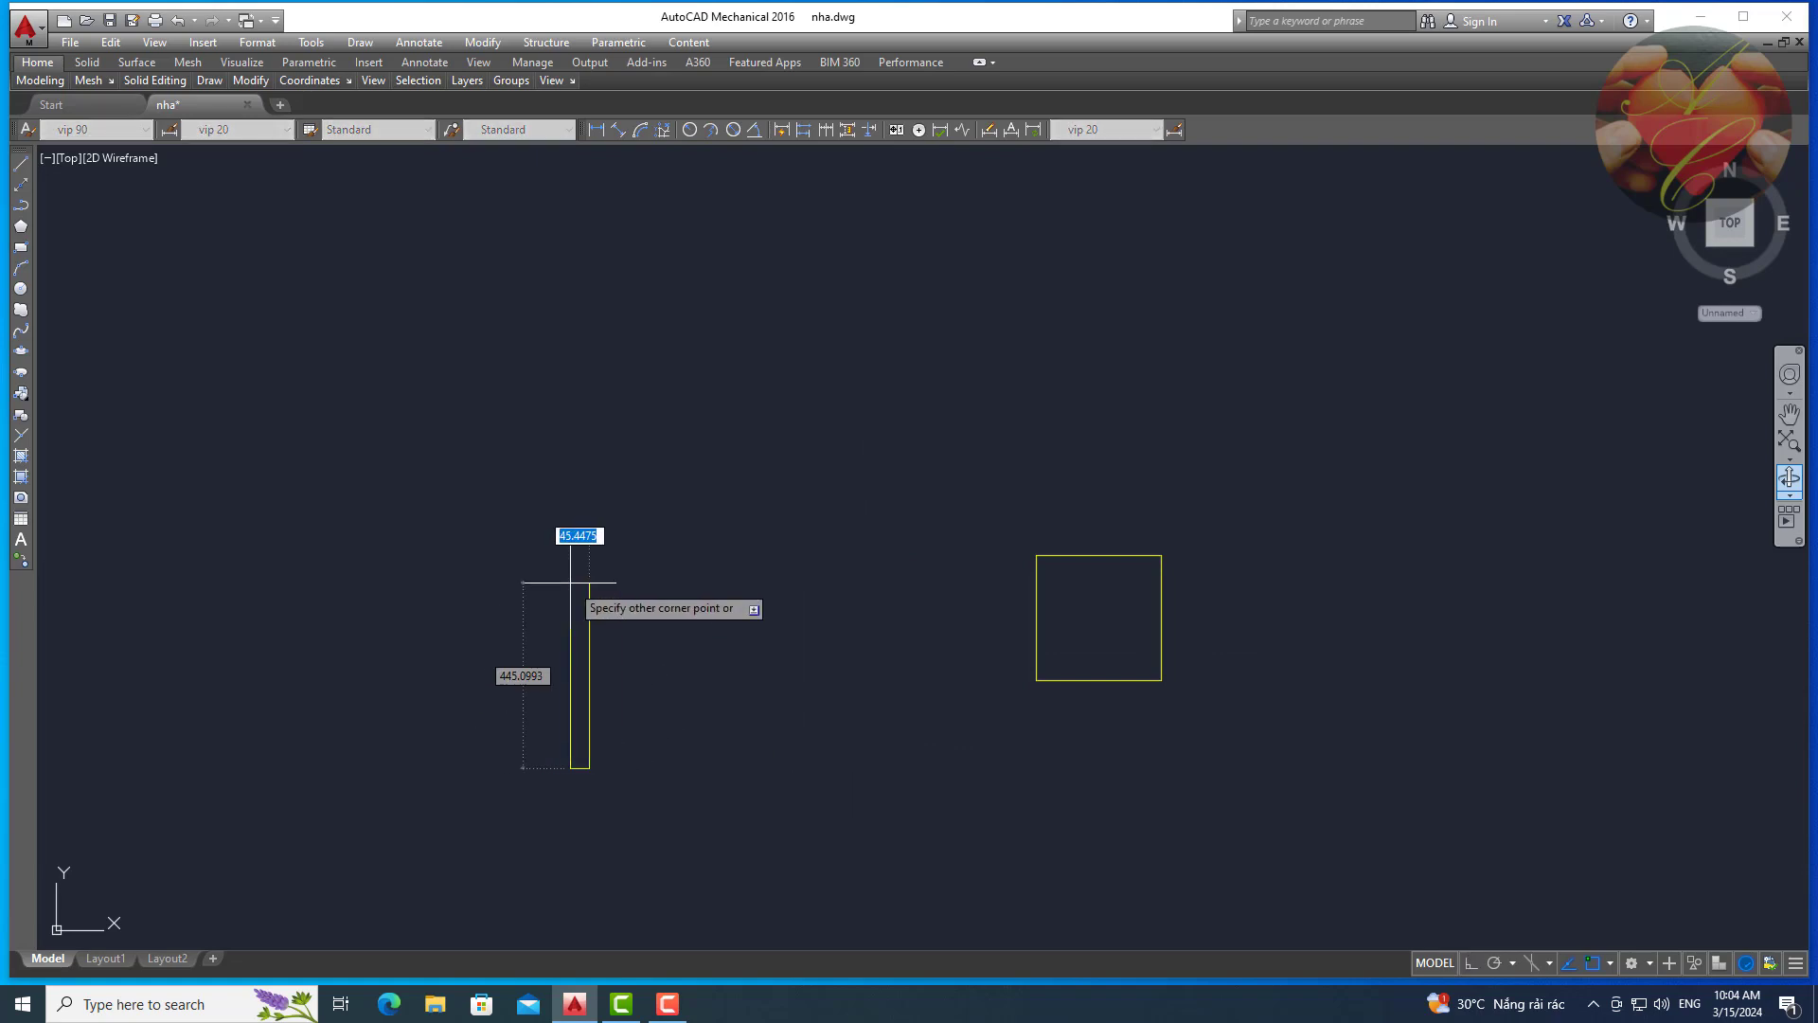
key(Tab)
text(1)
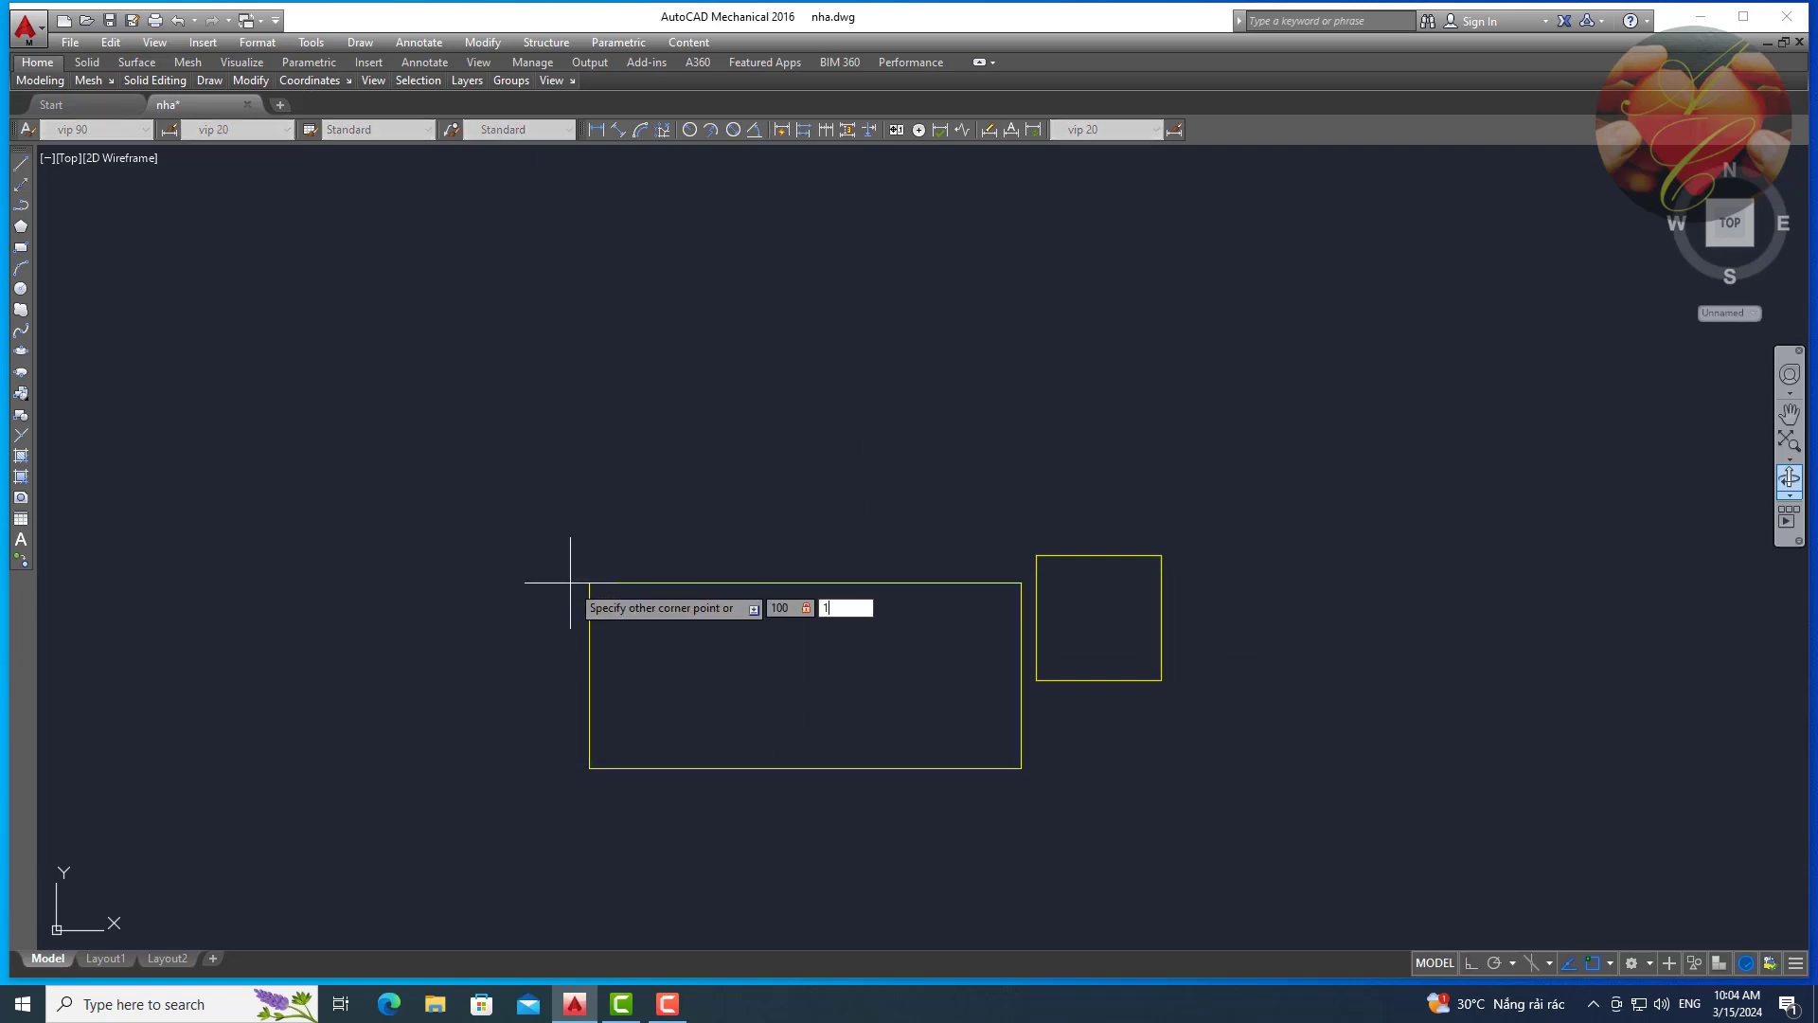
key(Return)
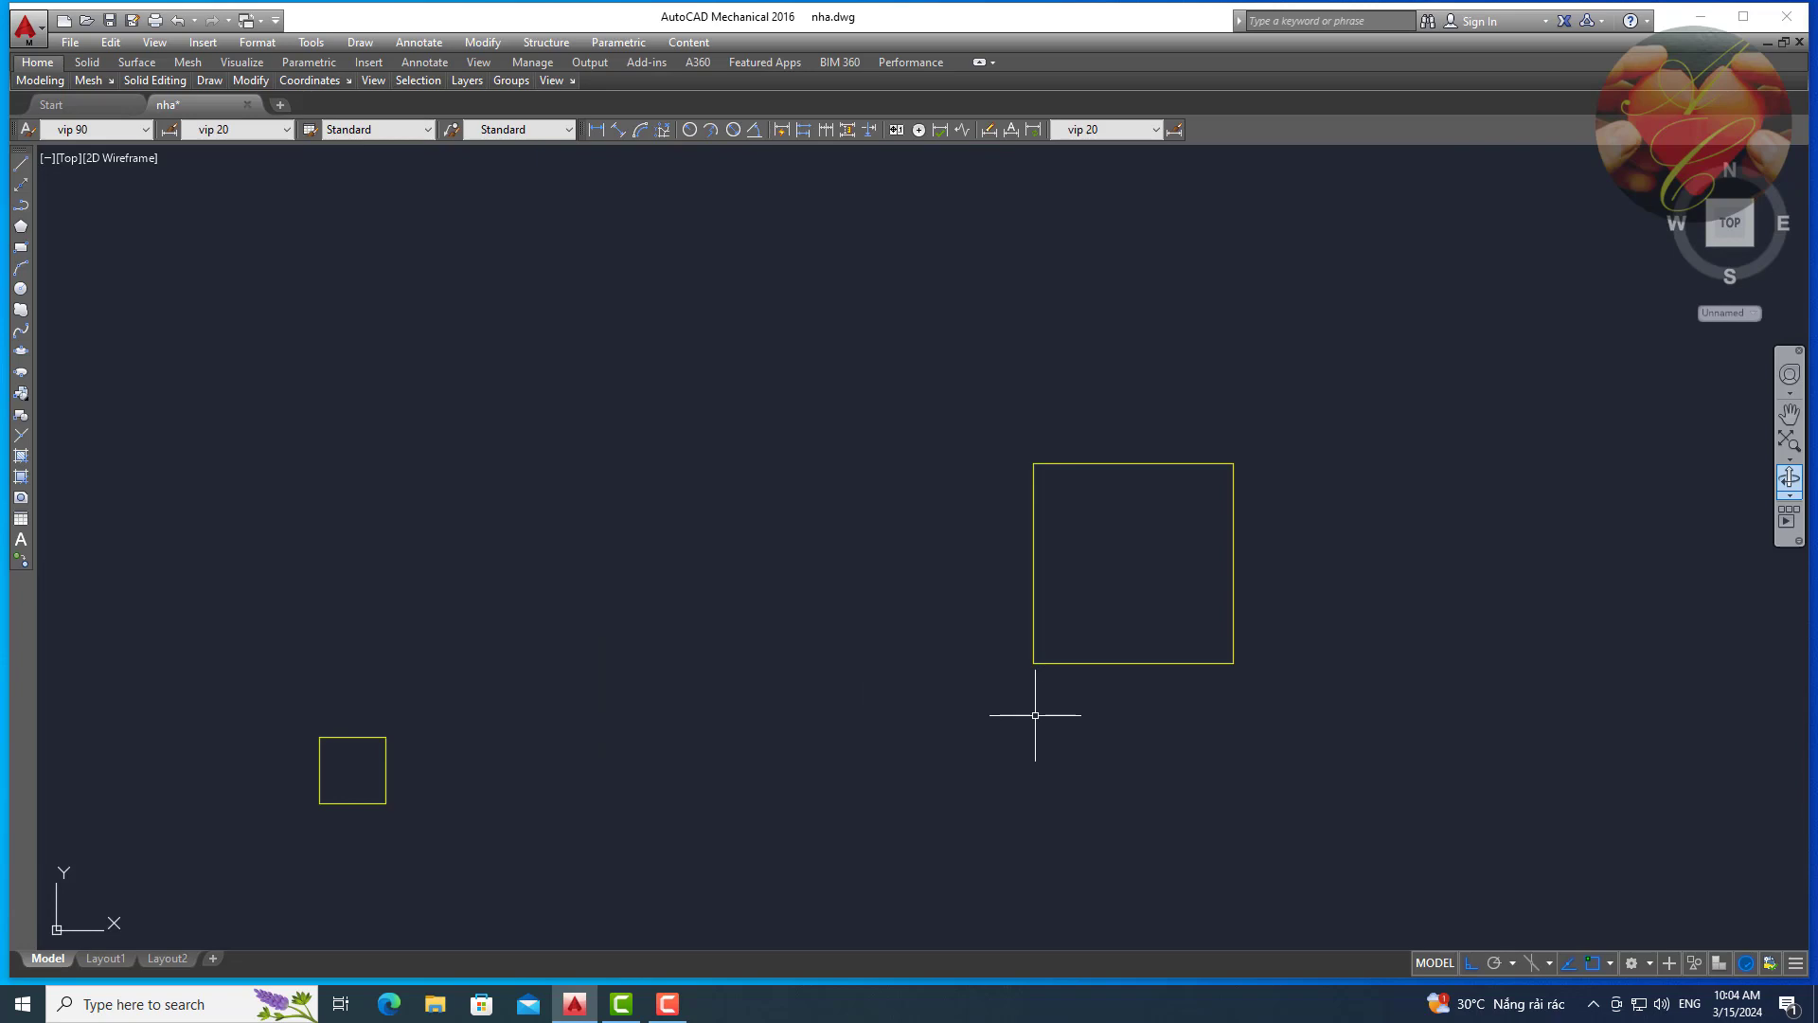
Draw a 1000-long line leftward from the big square's centre.
text(l)
key(Return)
click(1134, 563)
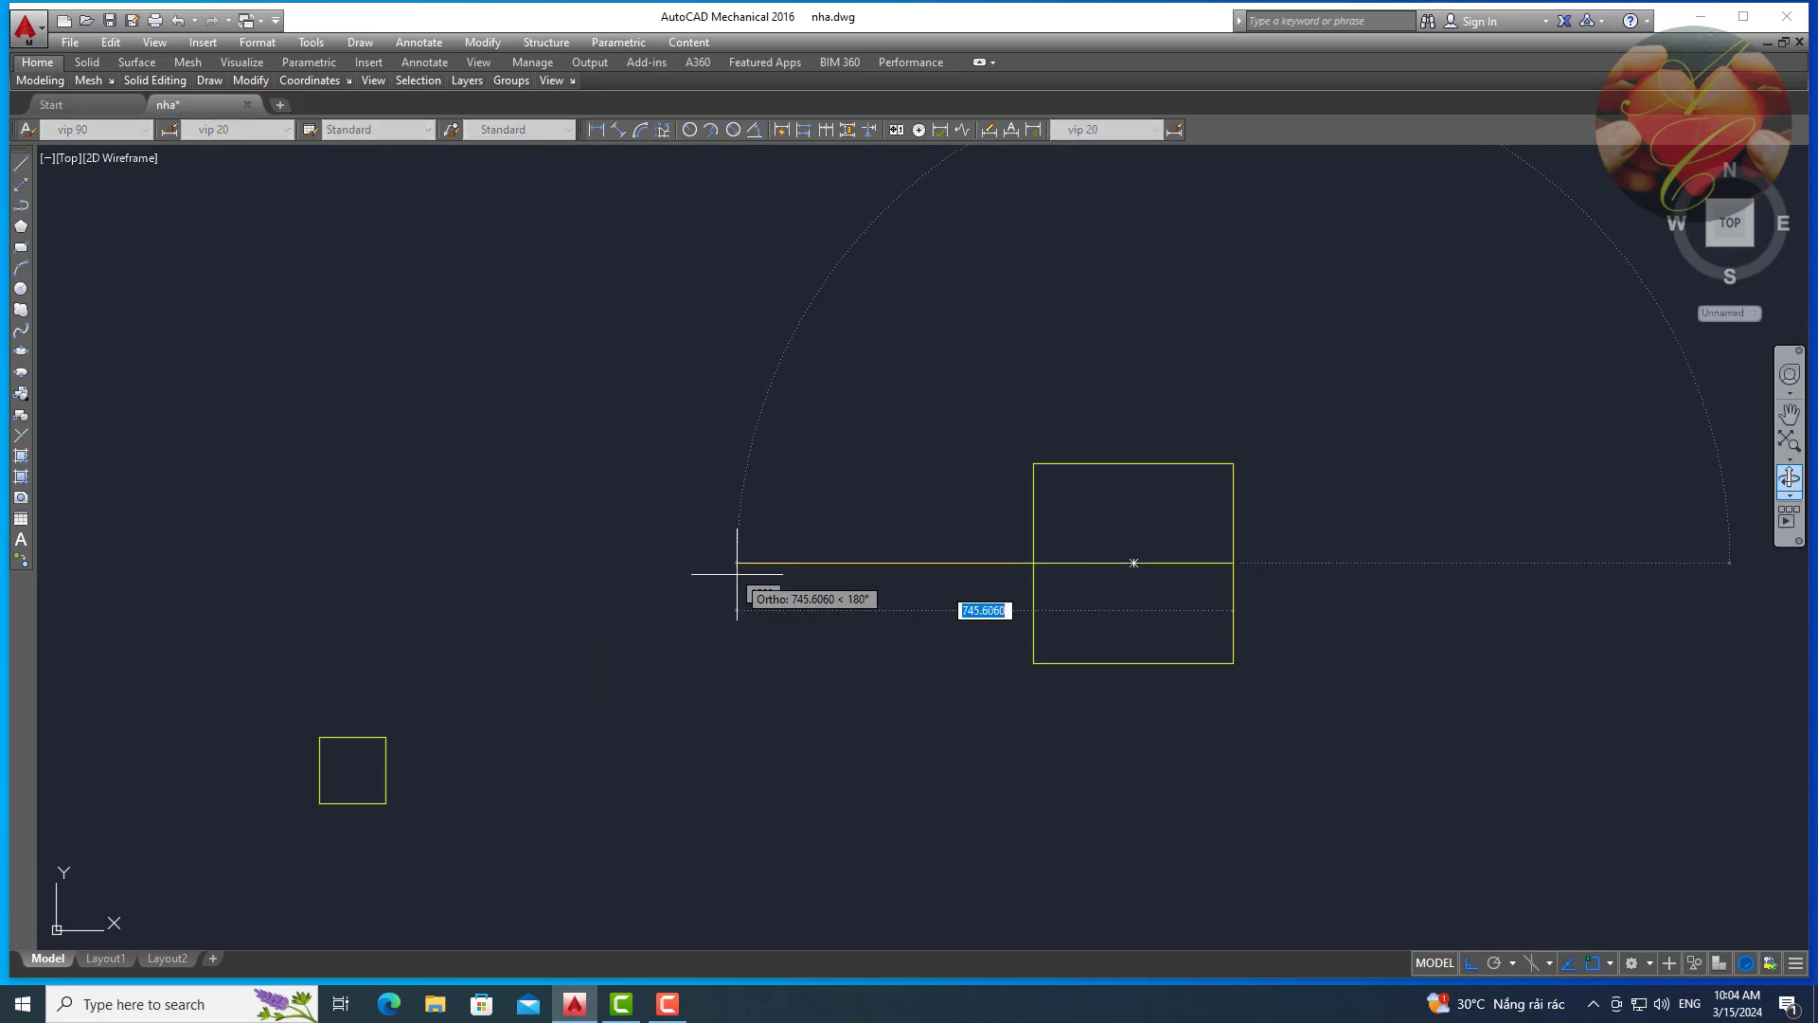
key(Return)
key(Return)
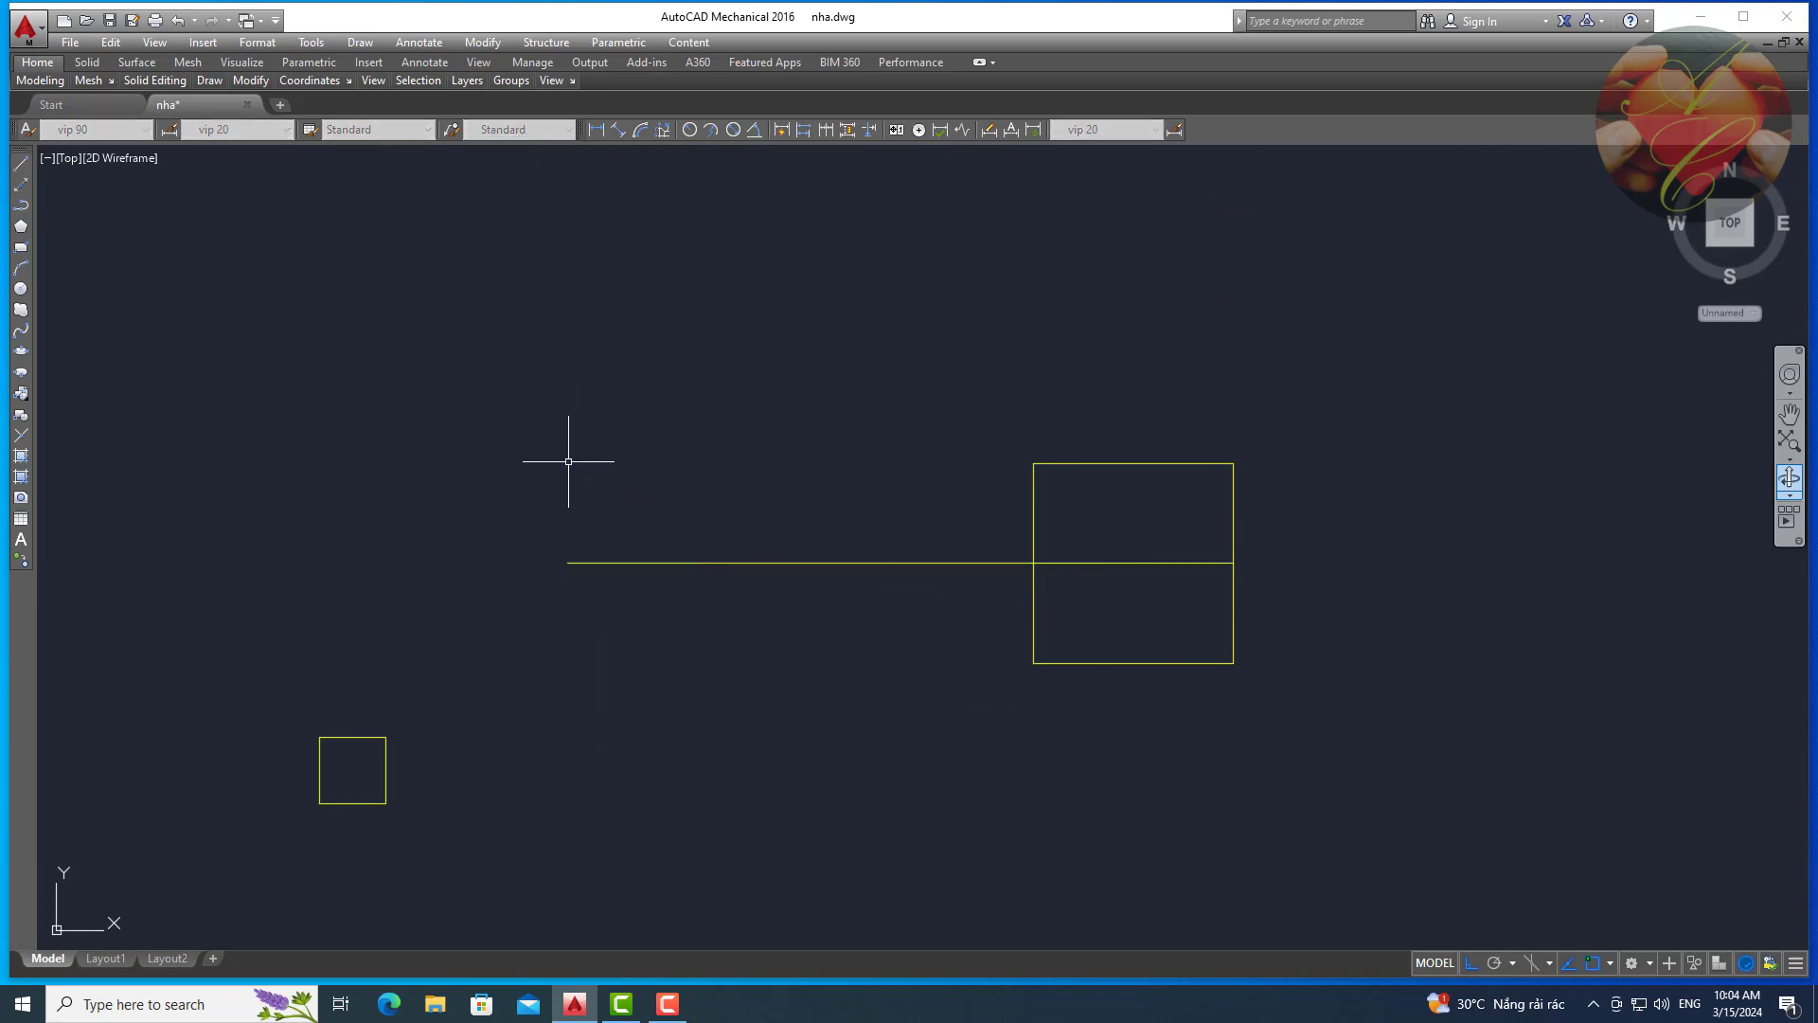
Move the small square by its centre onto the line's left endpoint.
click(451, 691)
click(376, 789)
key(Return)
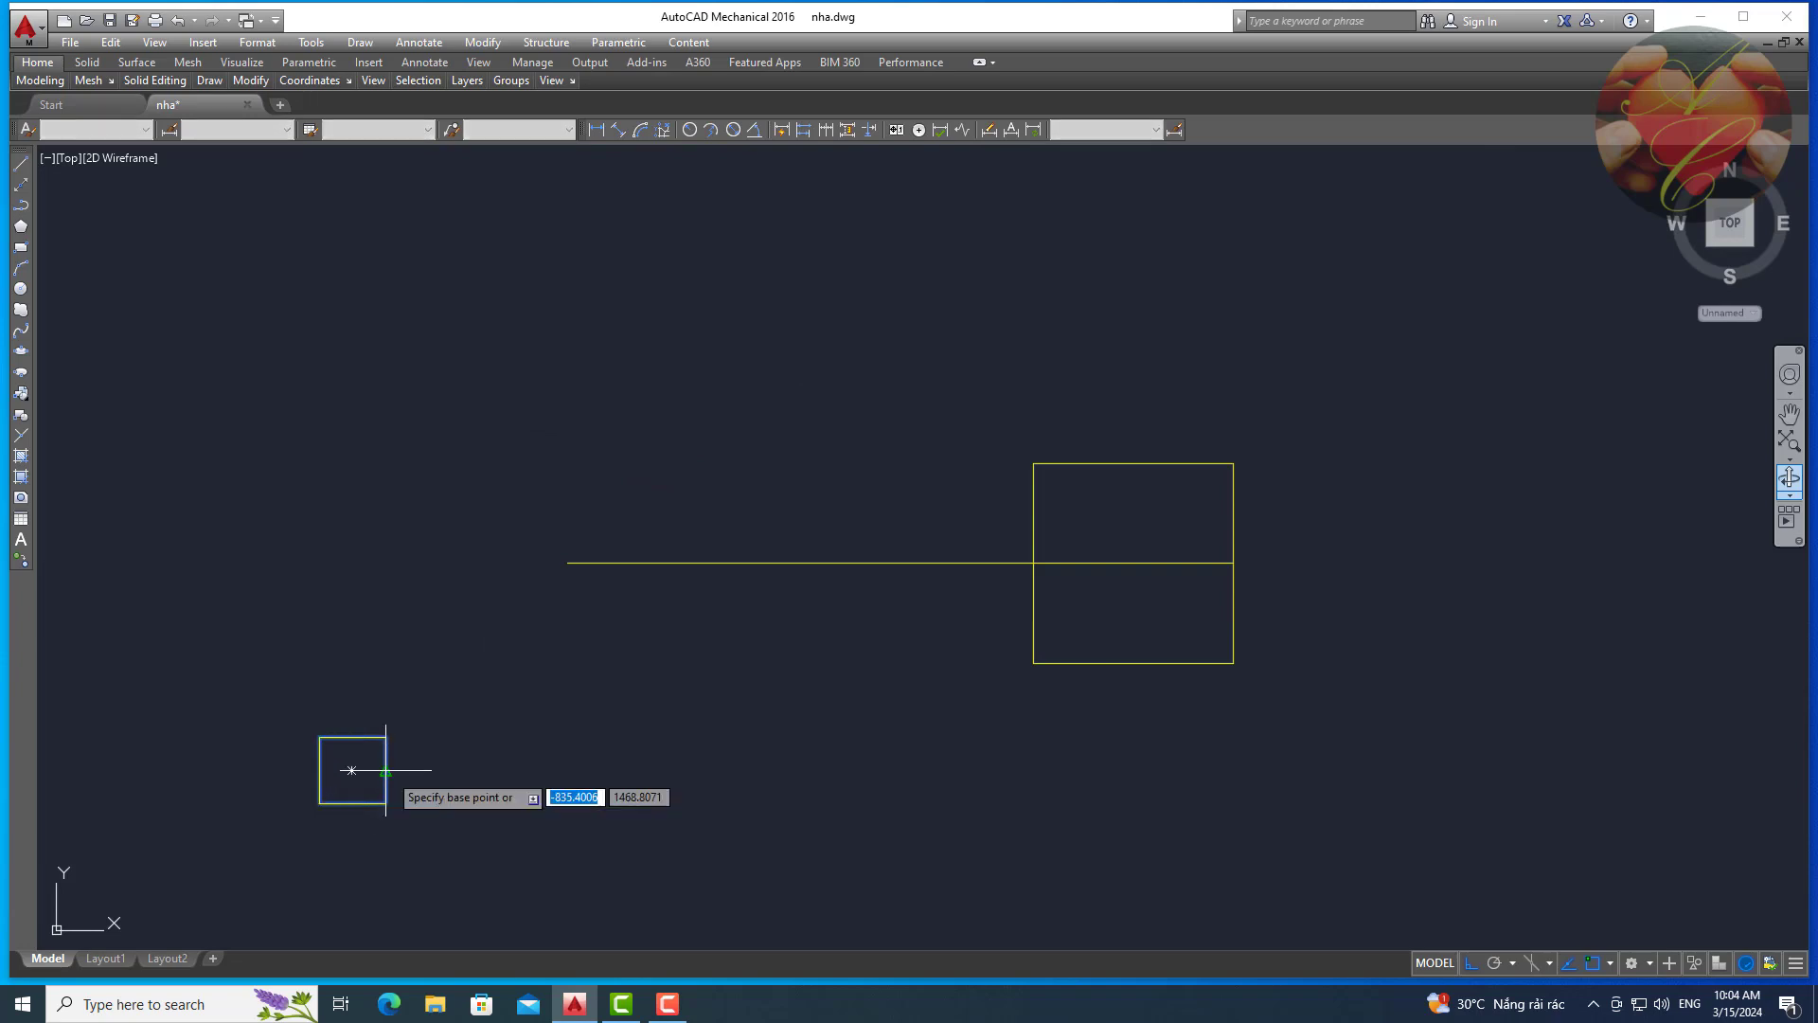
click(386, 770)
click(569, 562)
Switch to the southwest isometric view and select the small square.
click(80, 159)
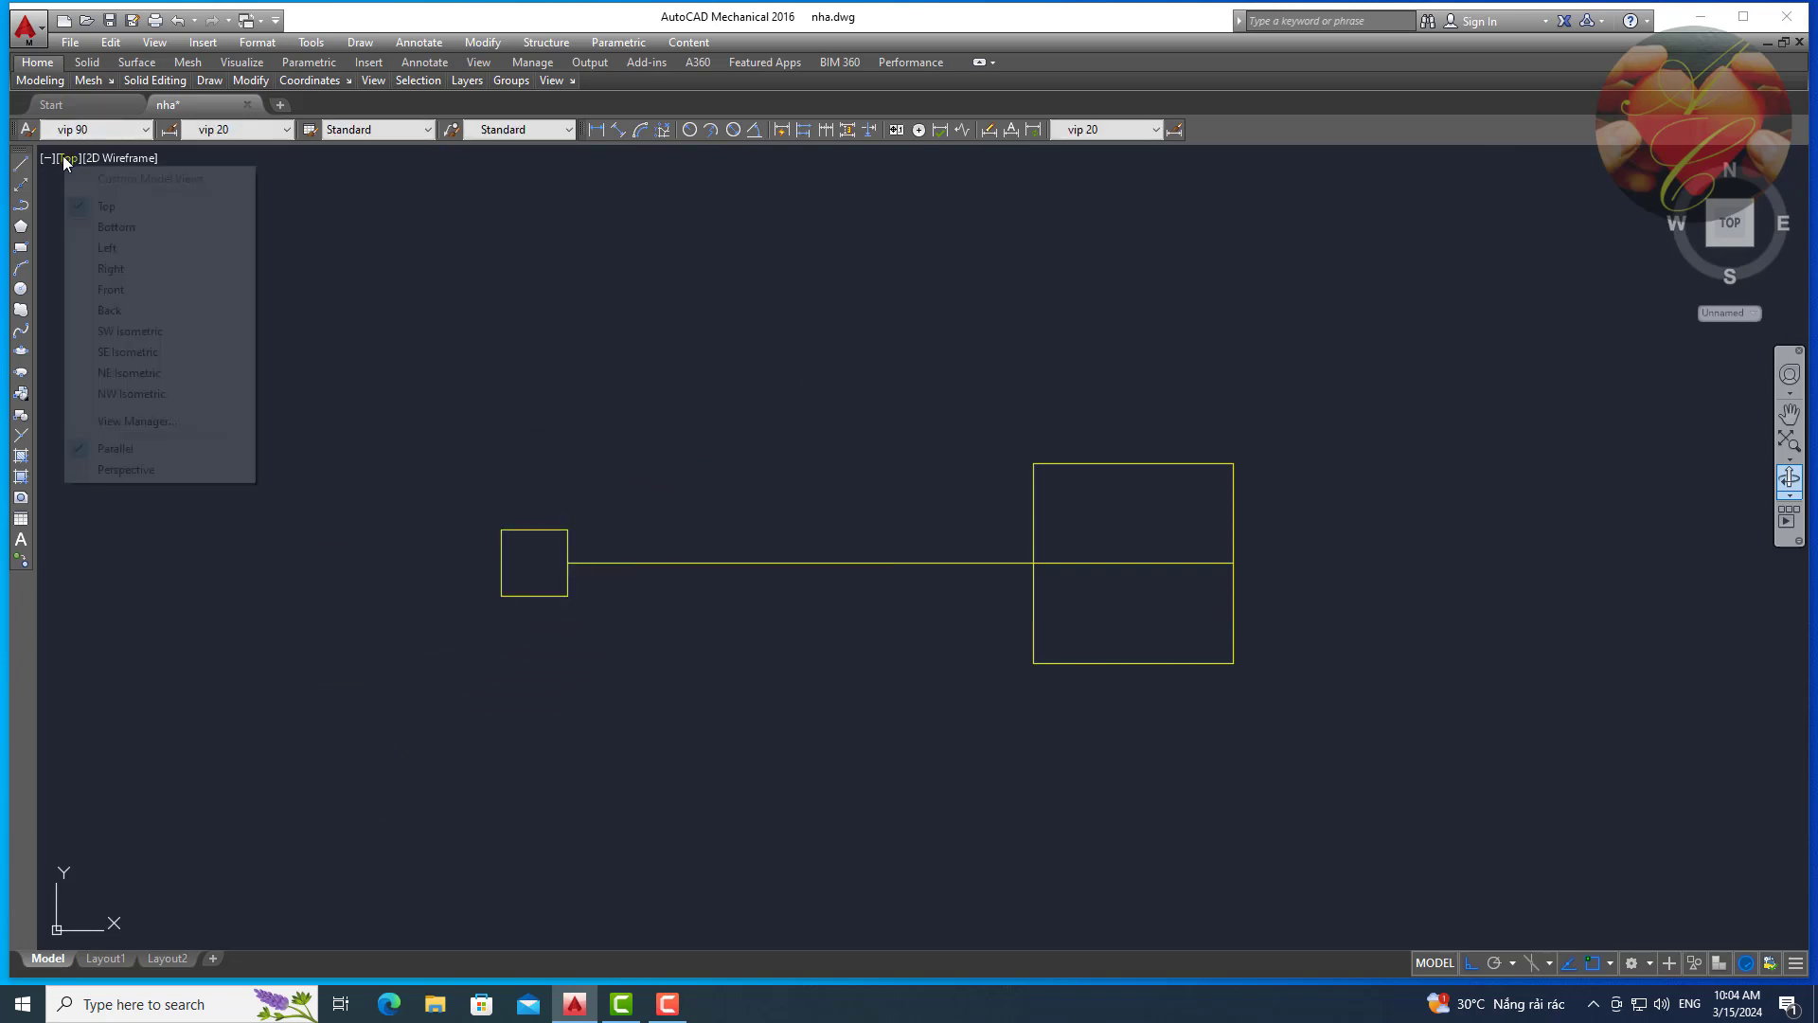
click(170, 353)
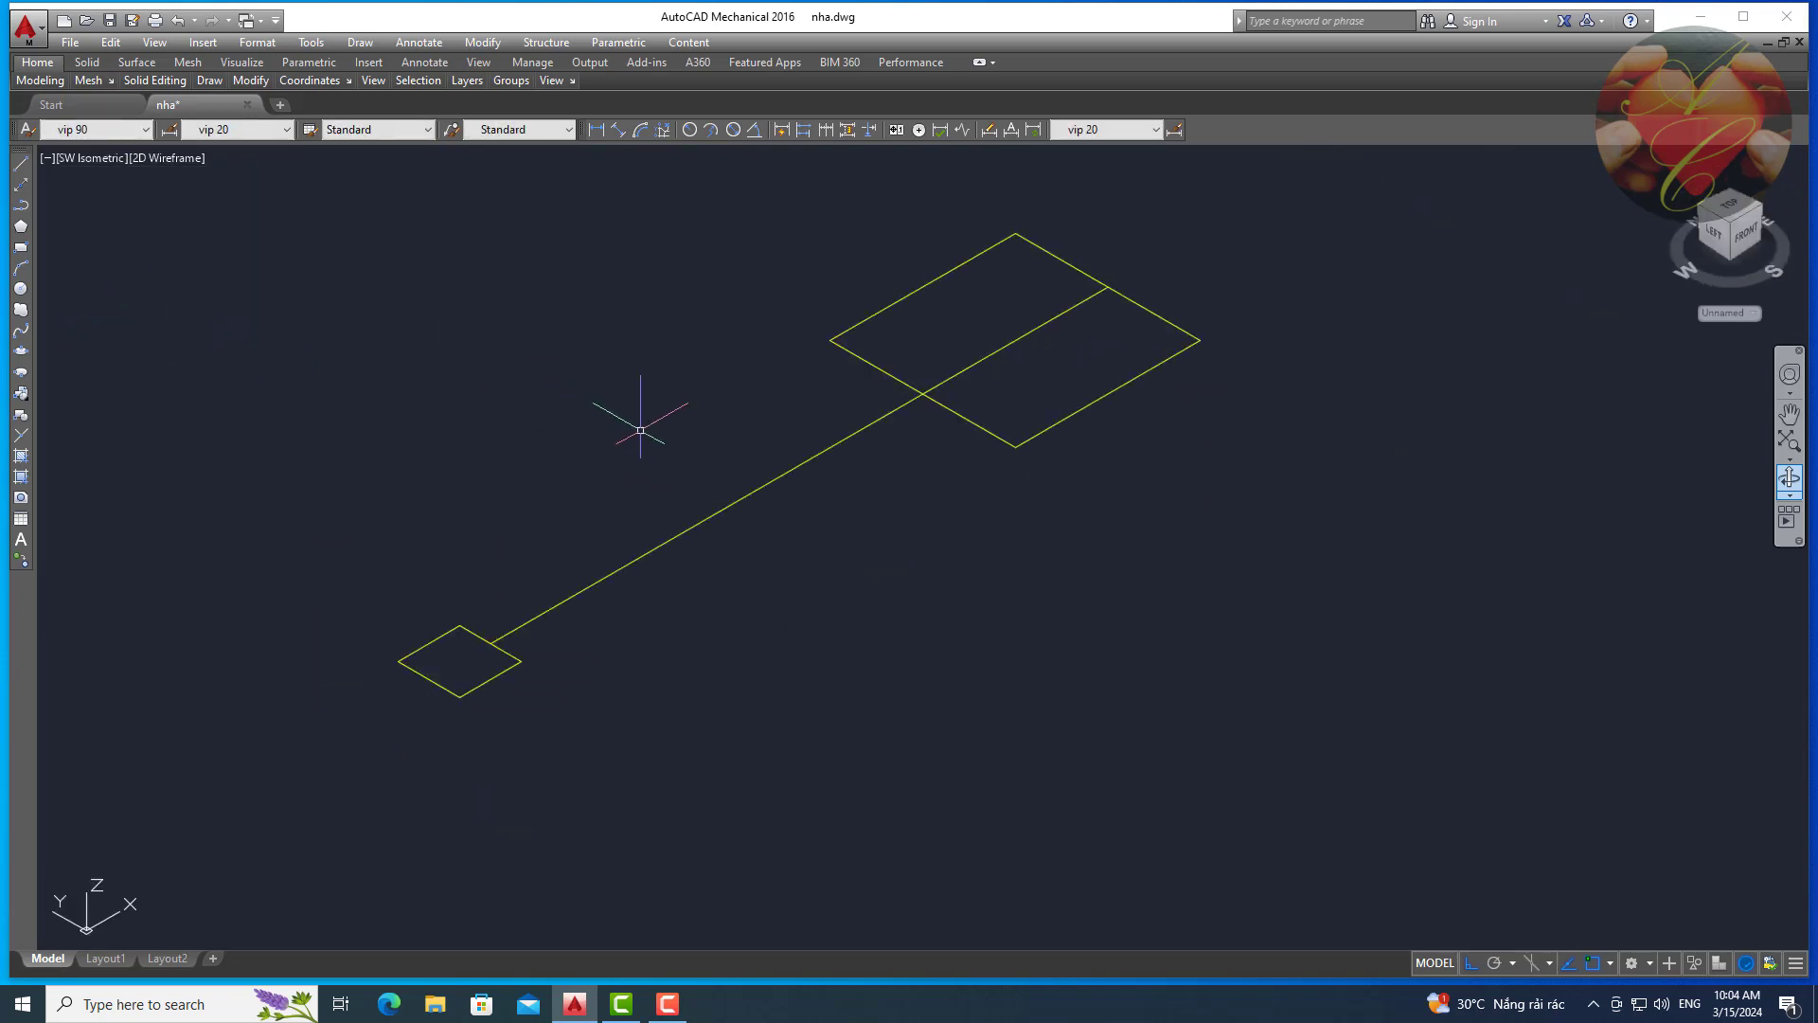
click(617, 801)
click(415, 666)
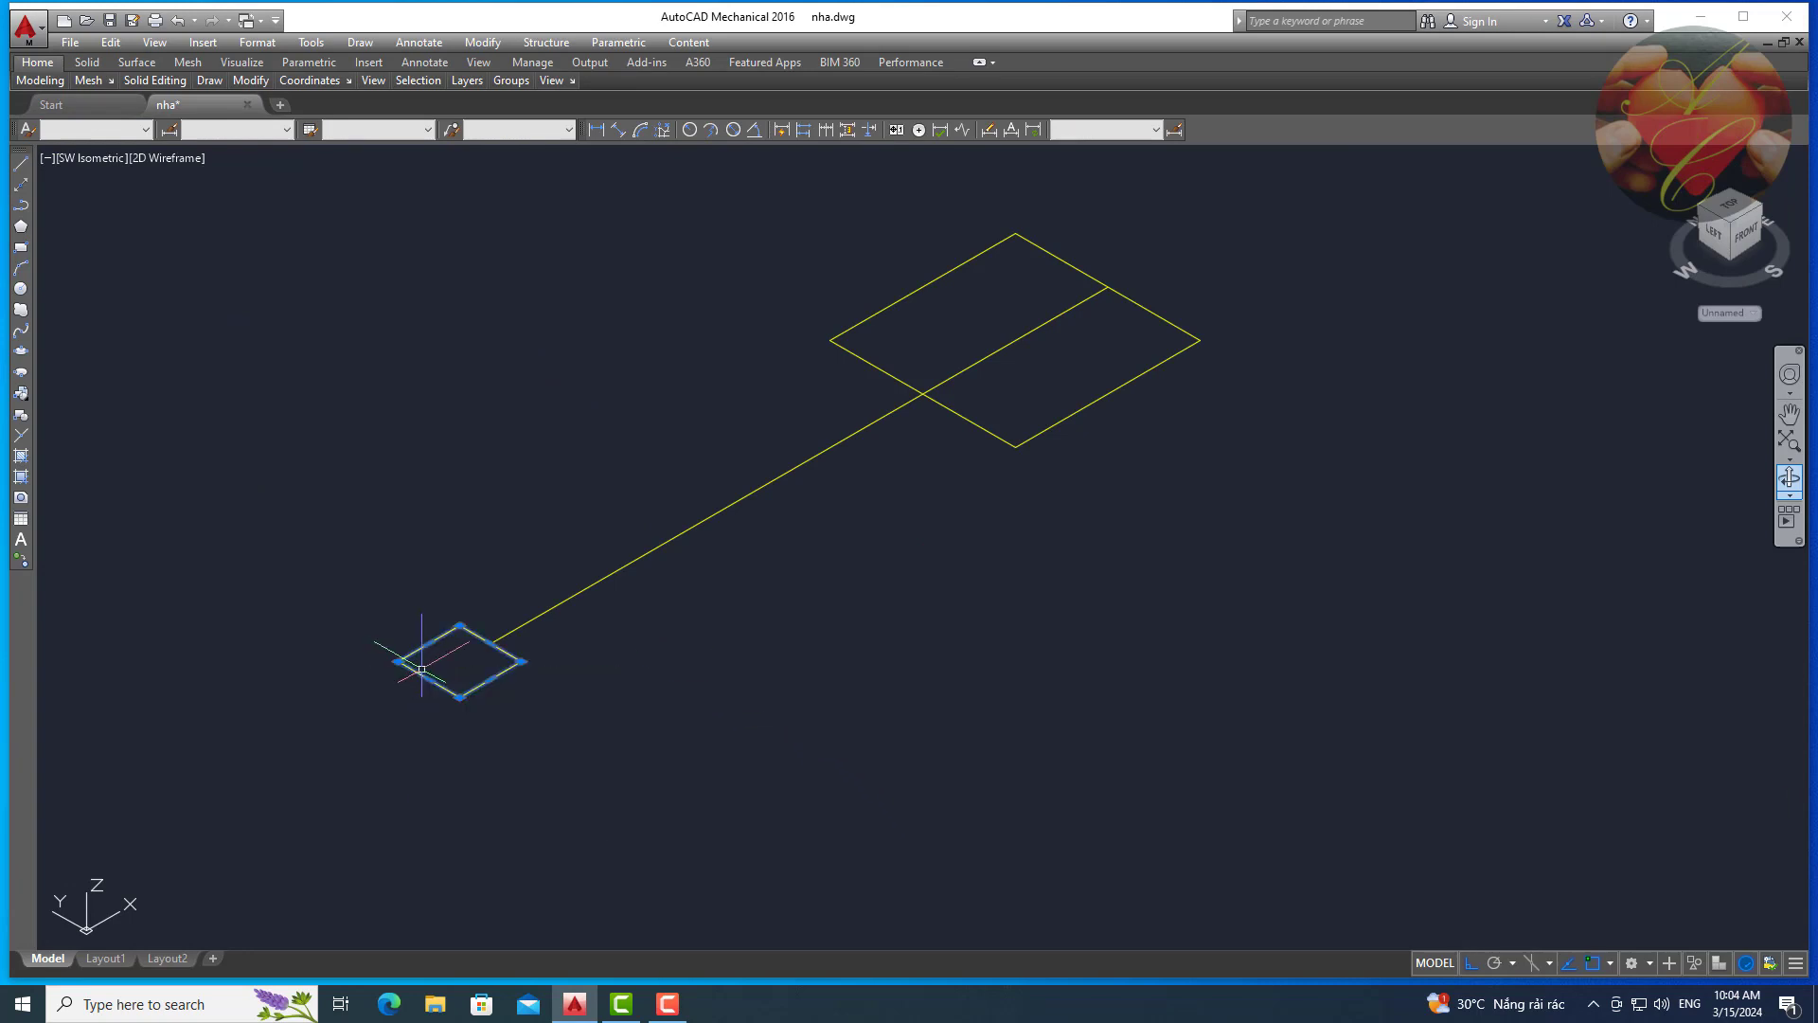
text(m)
Move the small square straight down along -Z beneath the line's end.
key(Return)
scroll(487, 620, down, 4)
click(476, 635)
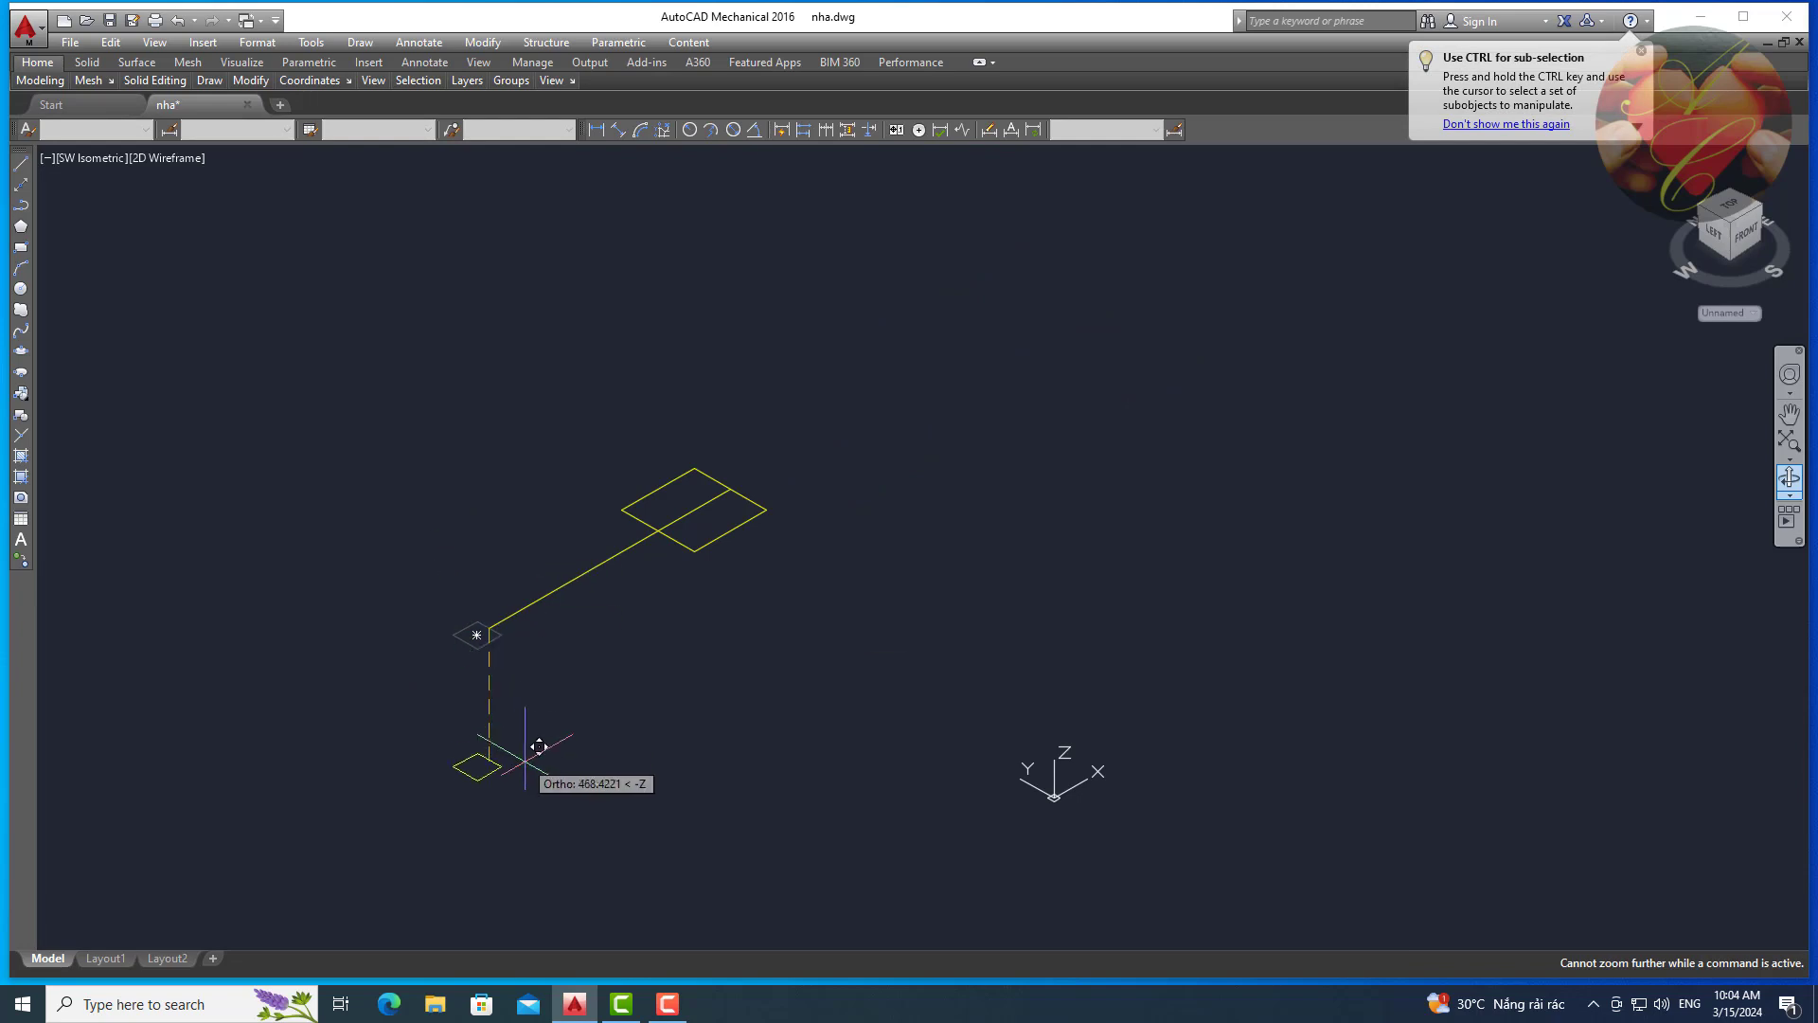
text(500)
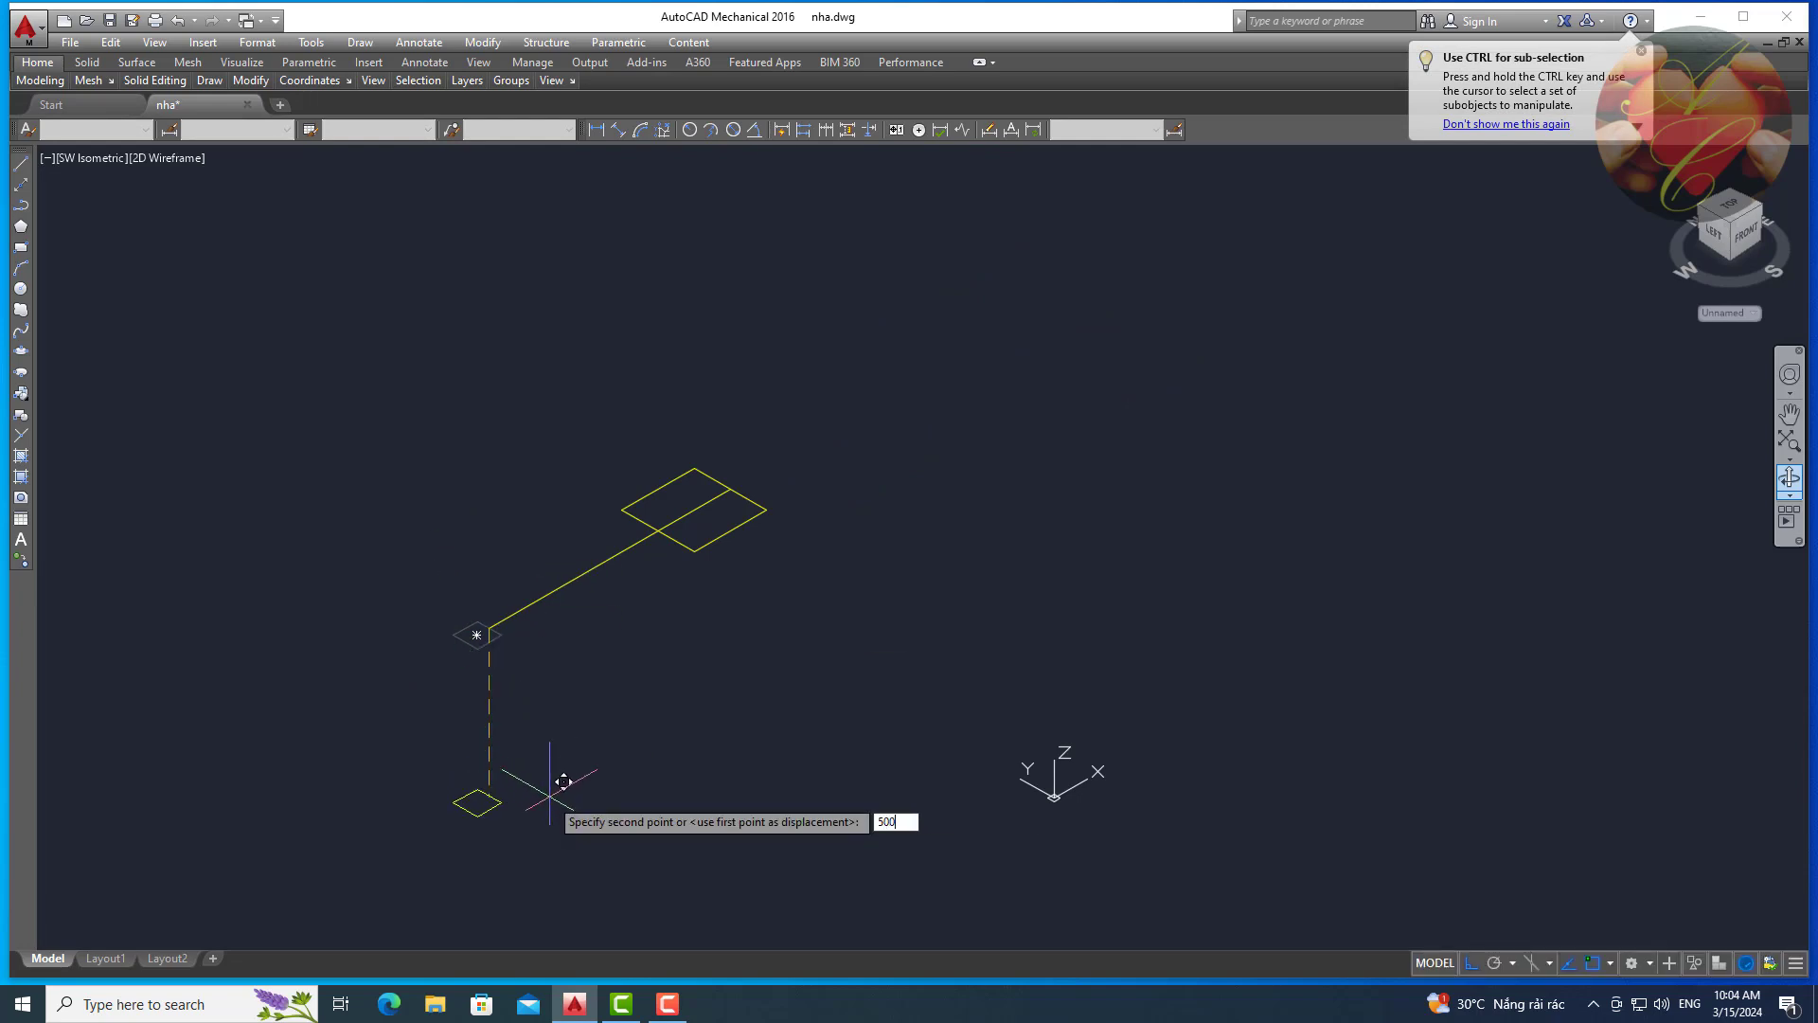
key(Return)
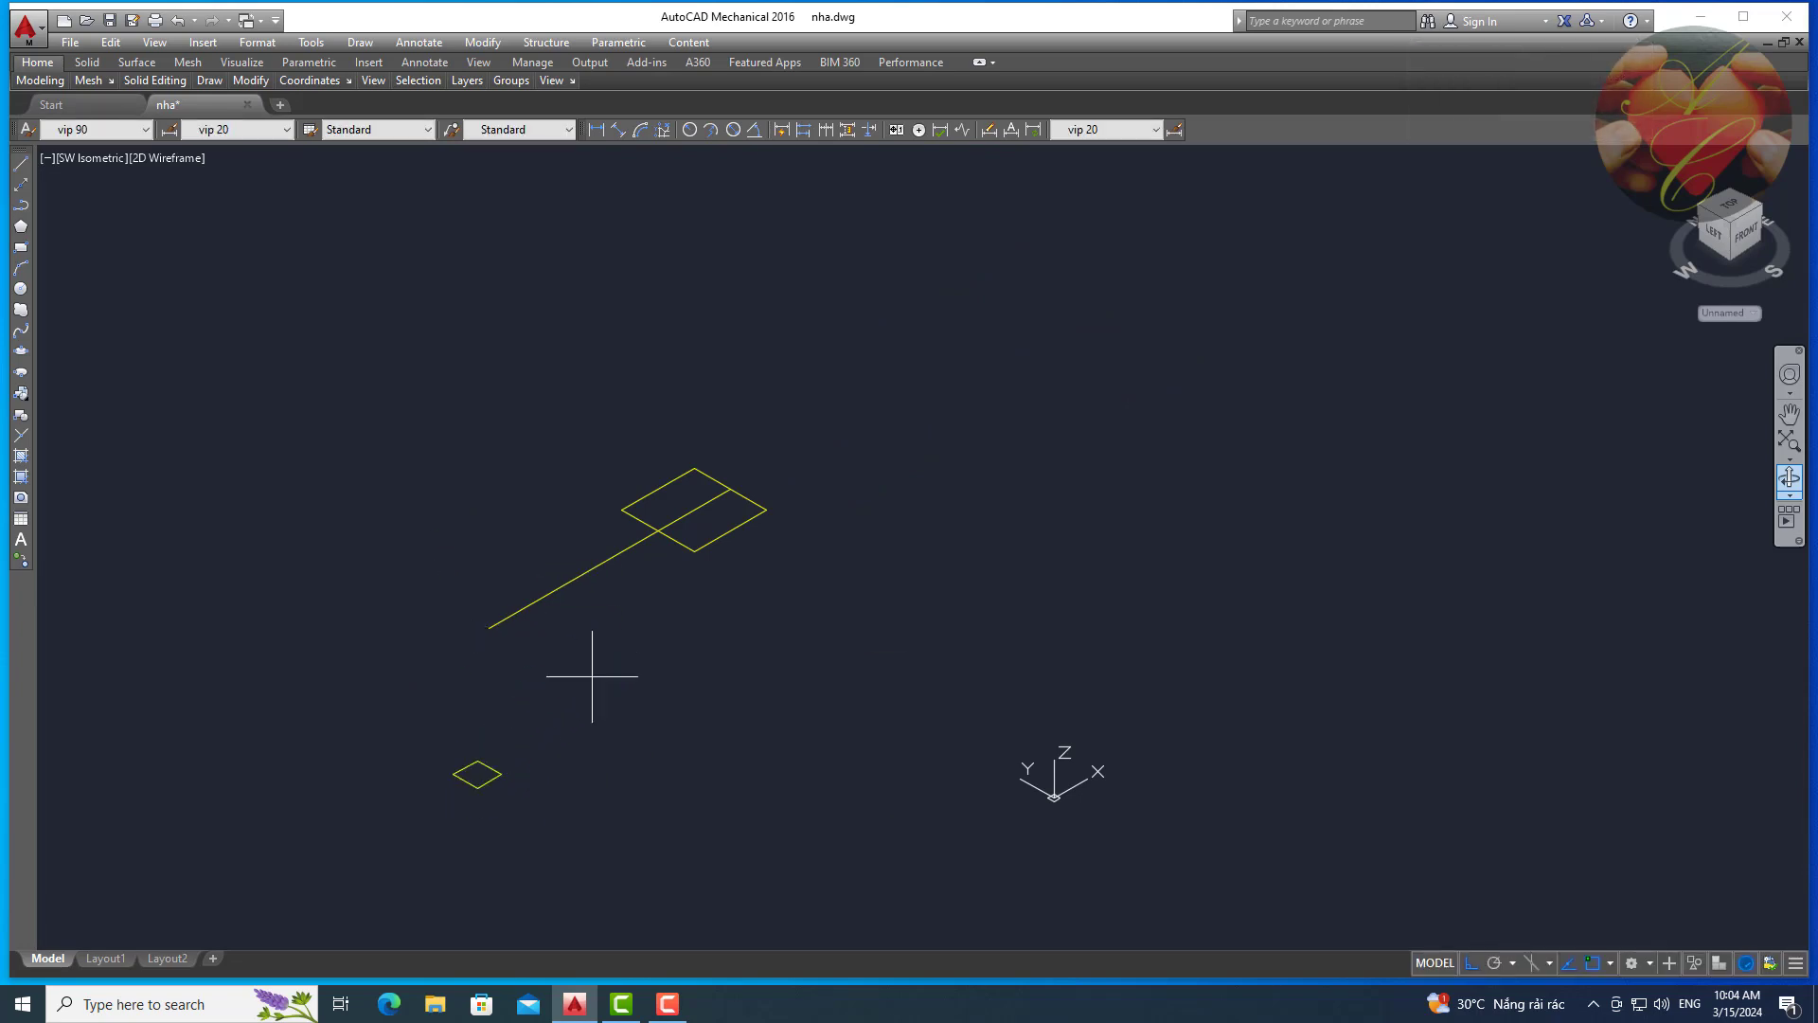
click(533, 602)
Draw a slanted line from the large square's edge midpoint to the lowered small square.
scroll(708, 536, up, 2)
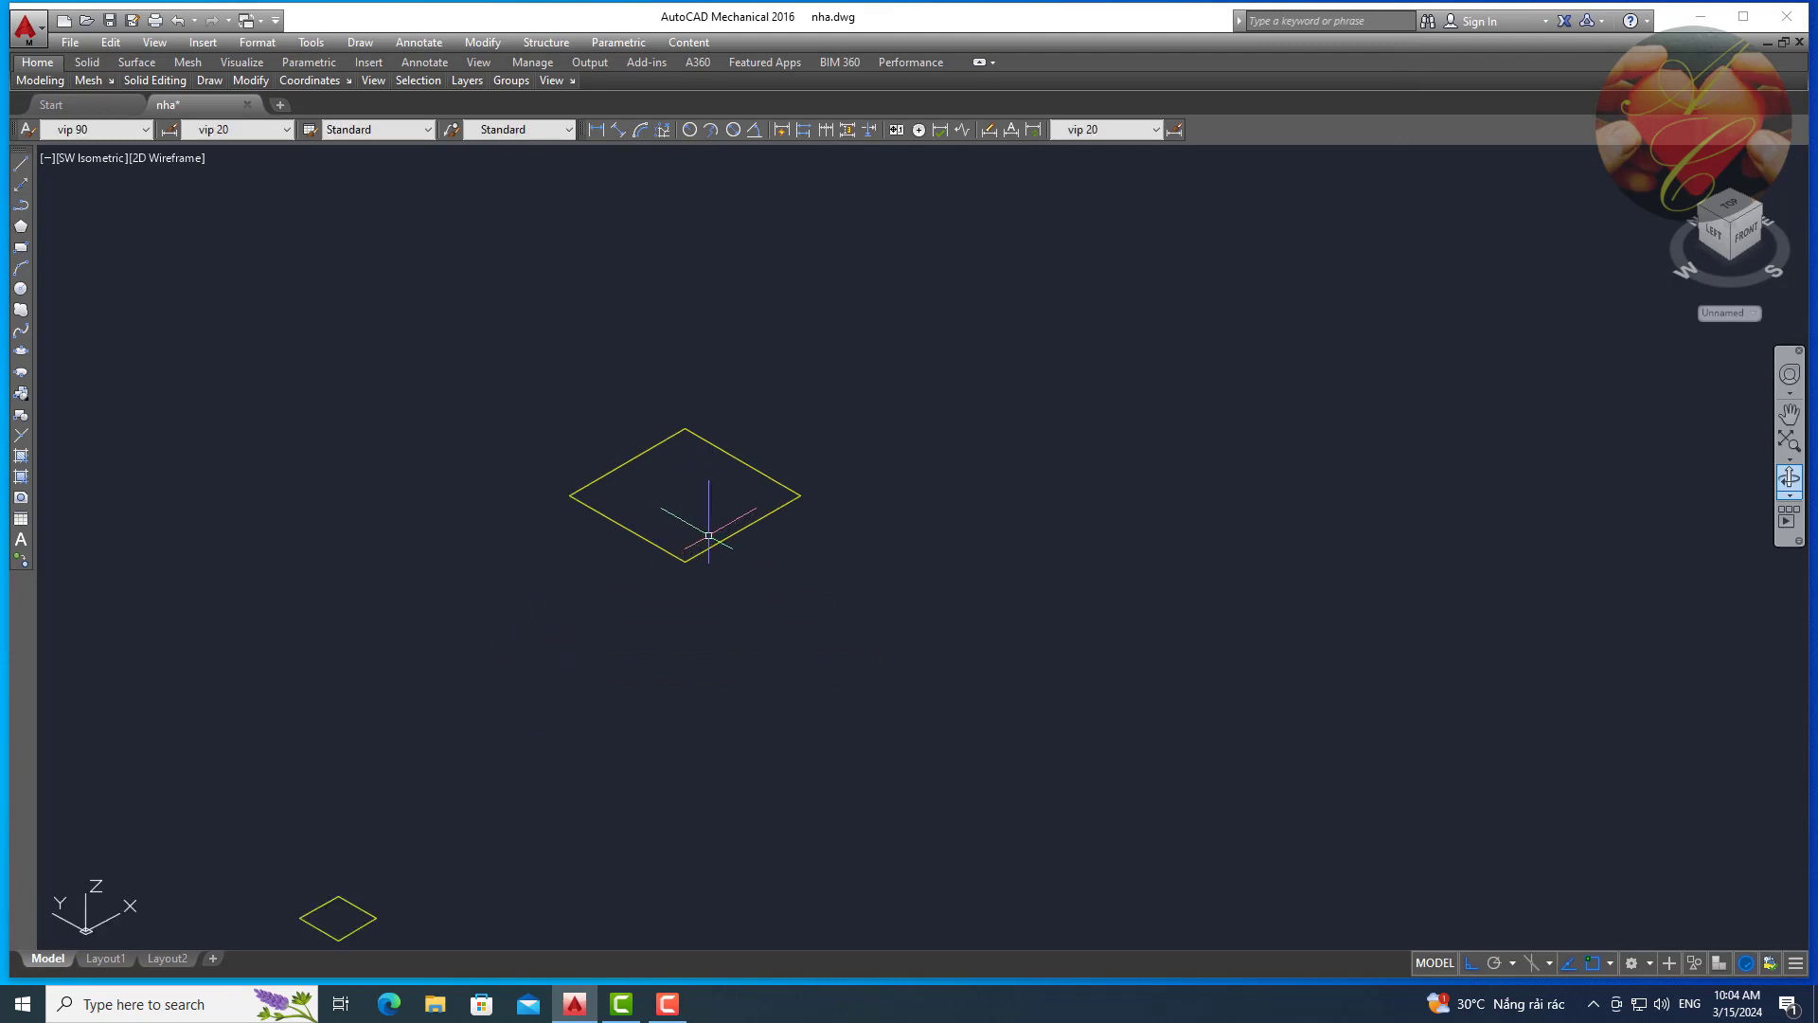
click(743, 453)
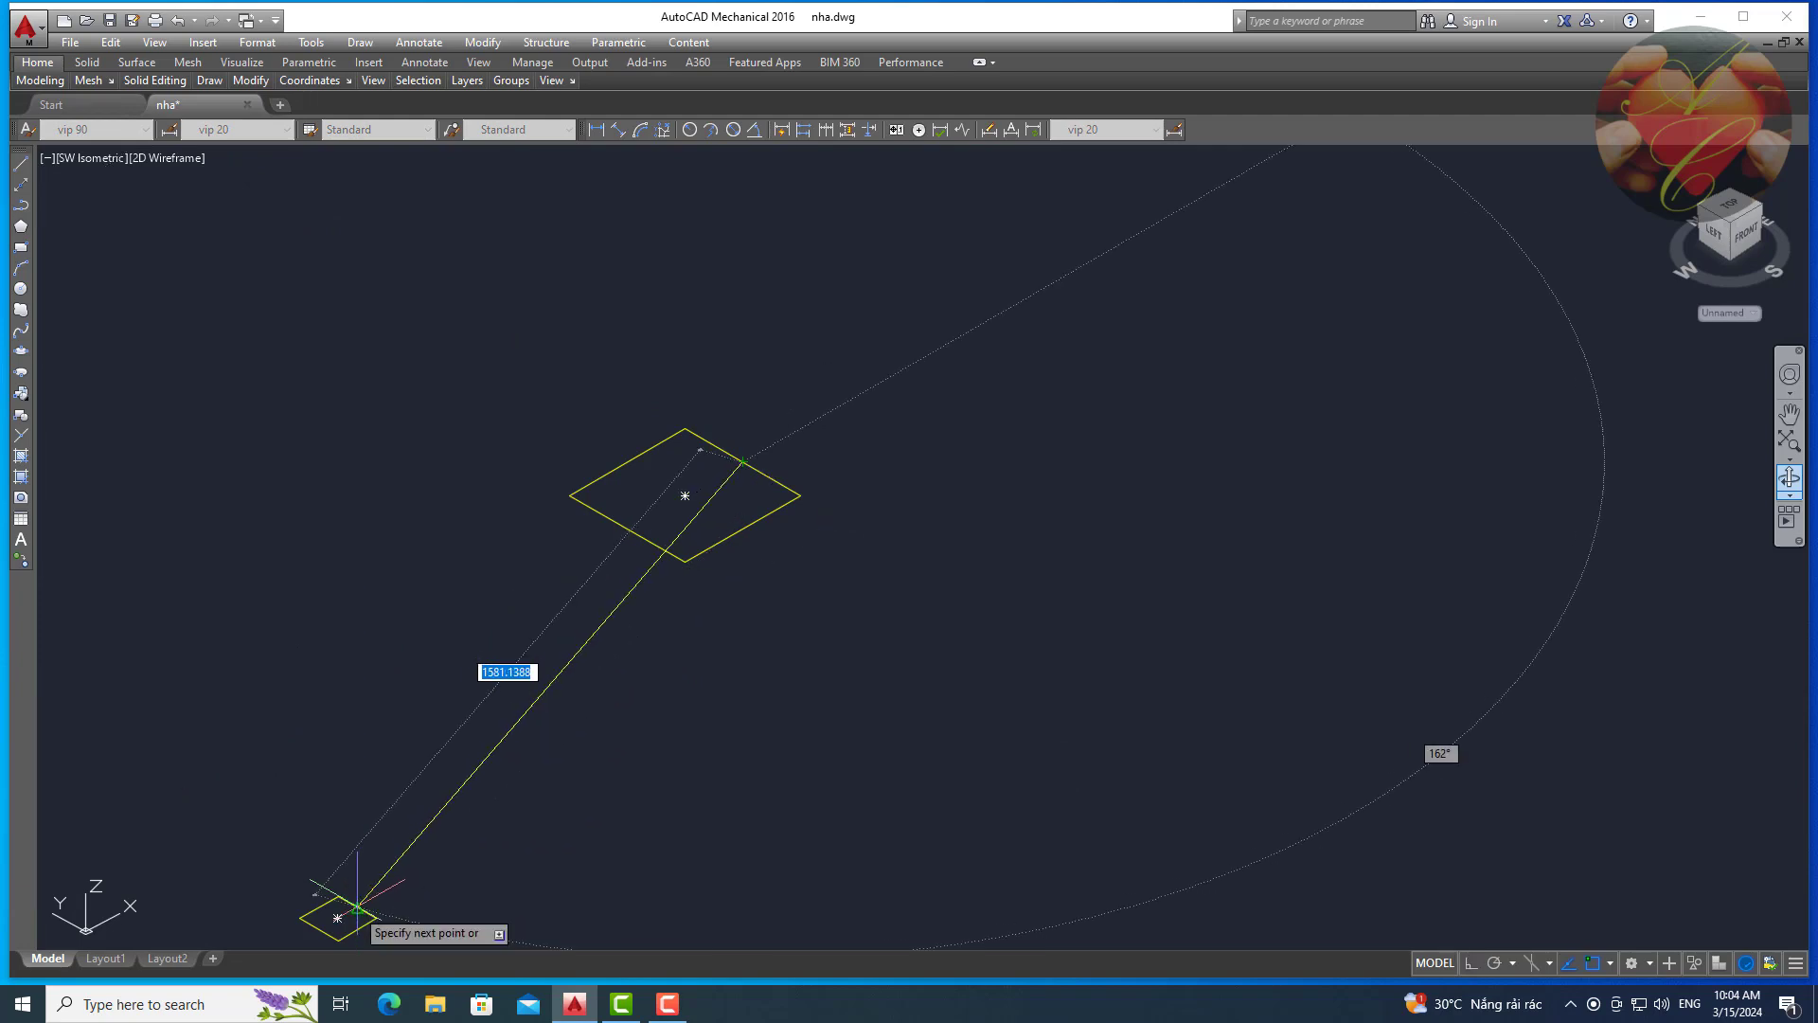
click(357, 907)
key(Escape)
Draw a vertical line downward from the large square's edge.
scroll(626, 606, up, 2)
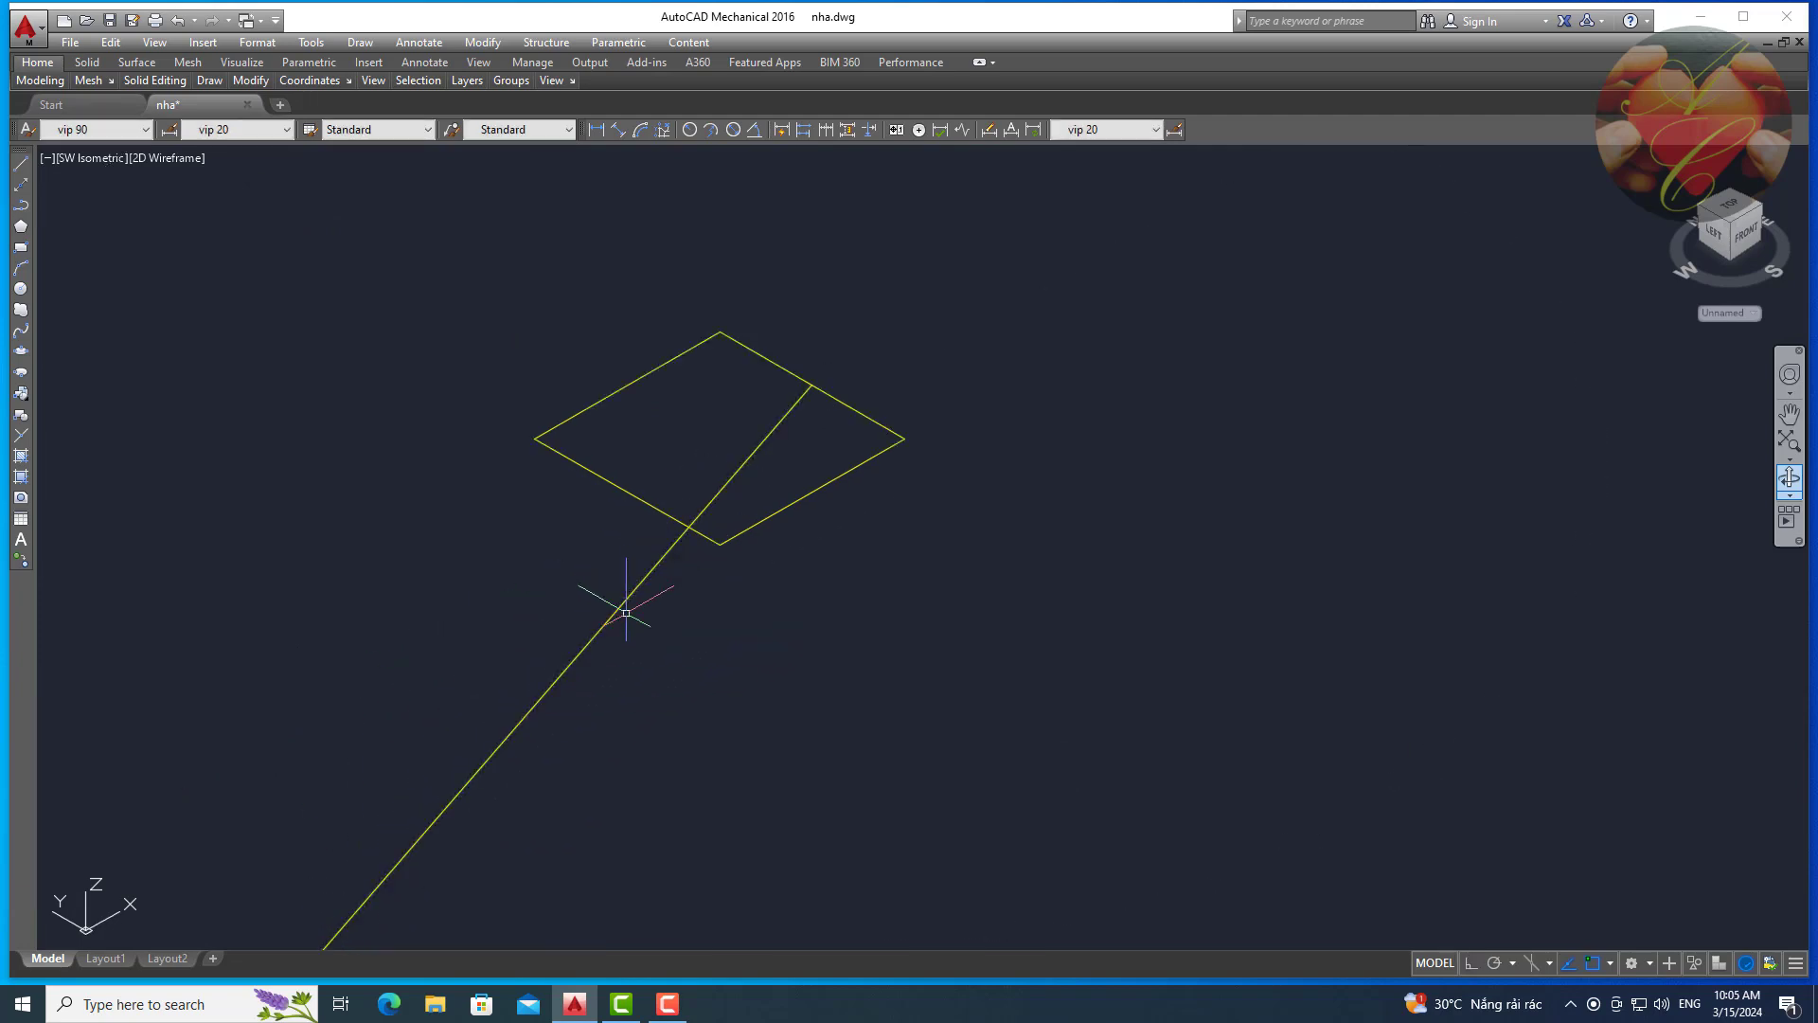
key(space)
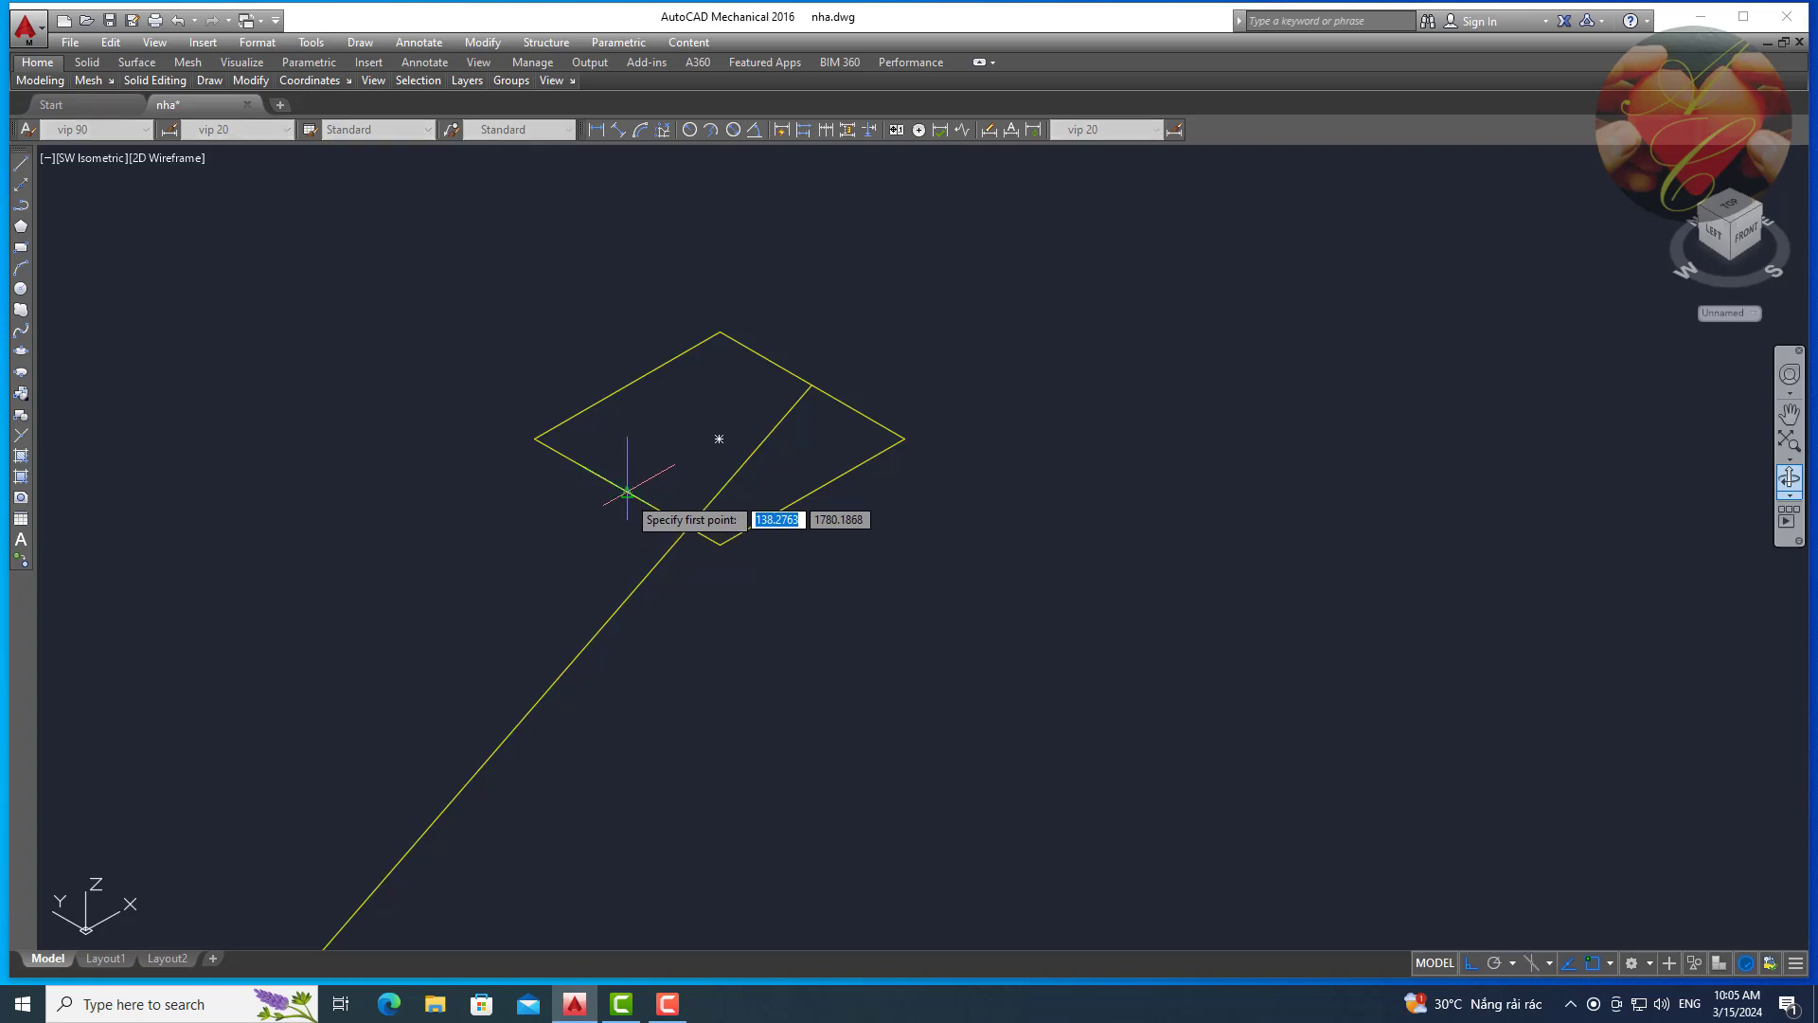
click(627, 493)
click(645, 736)
key(Escape)
text(tr)
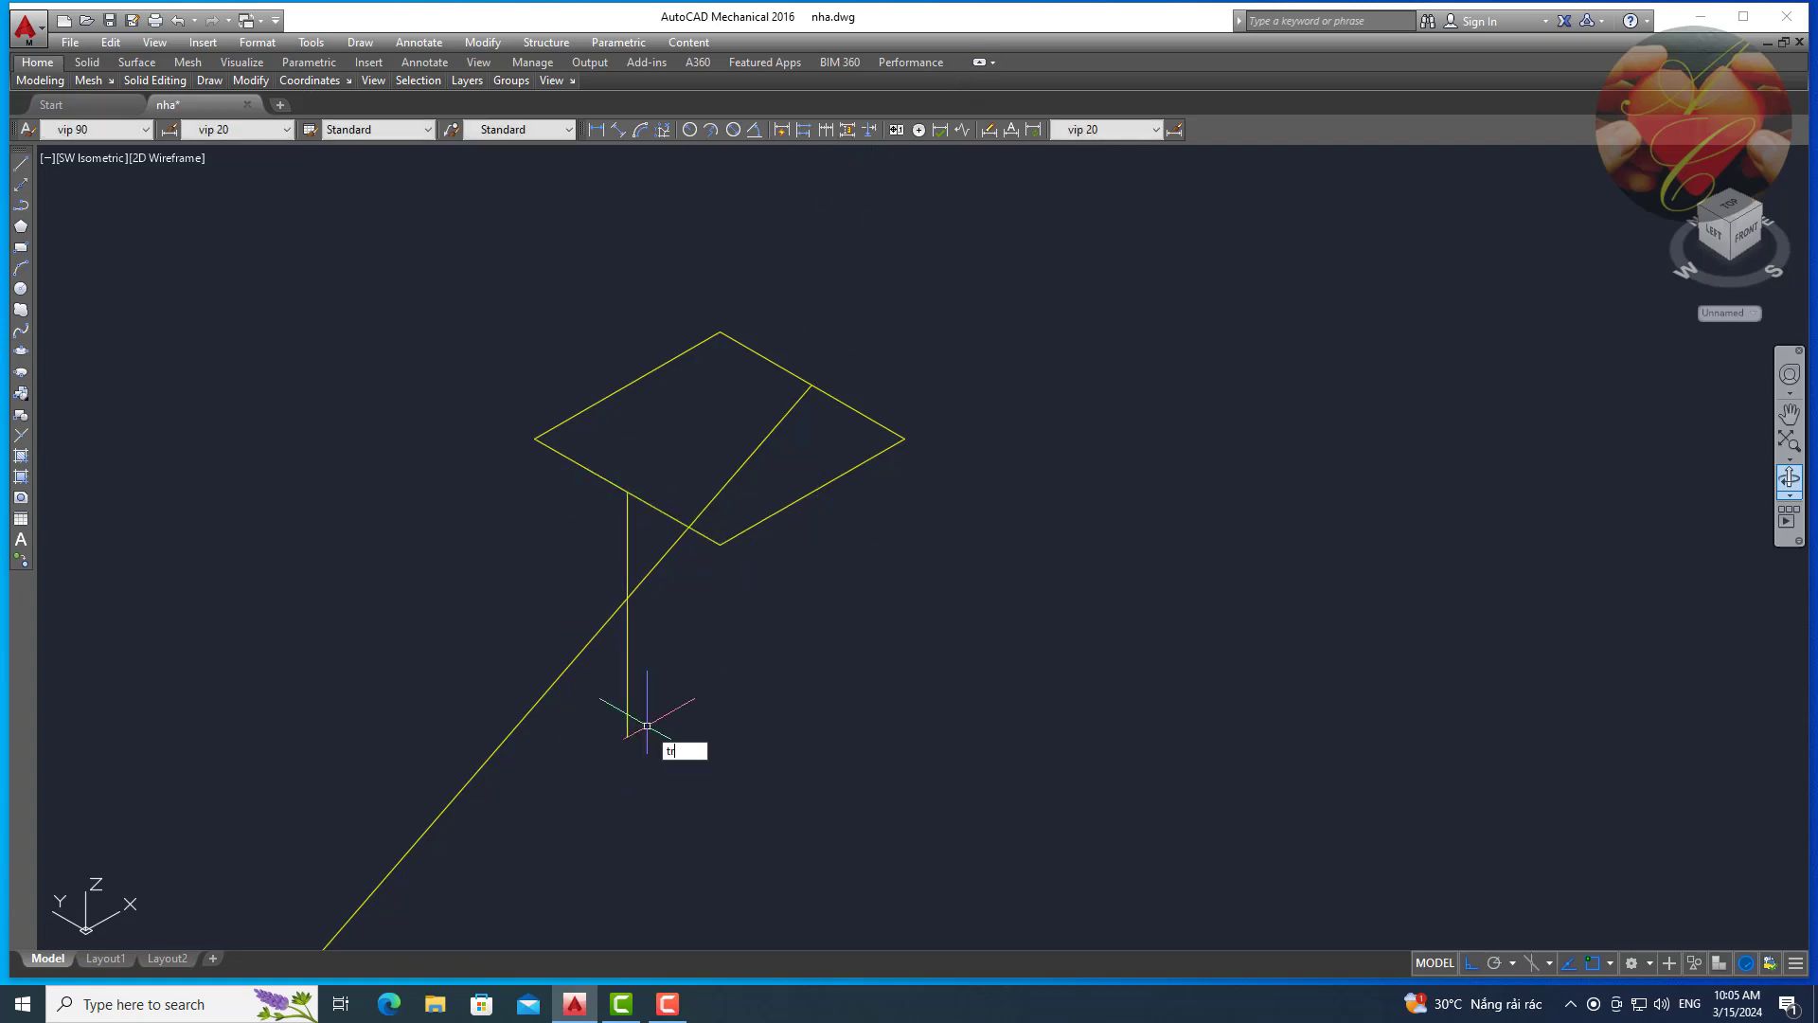
key(Return)
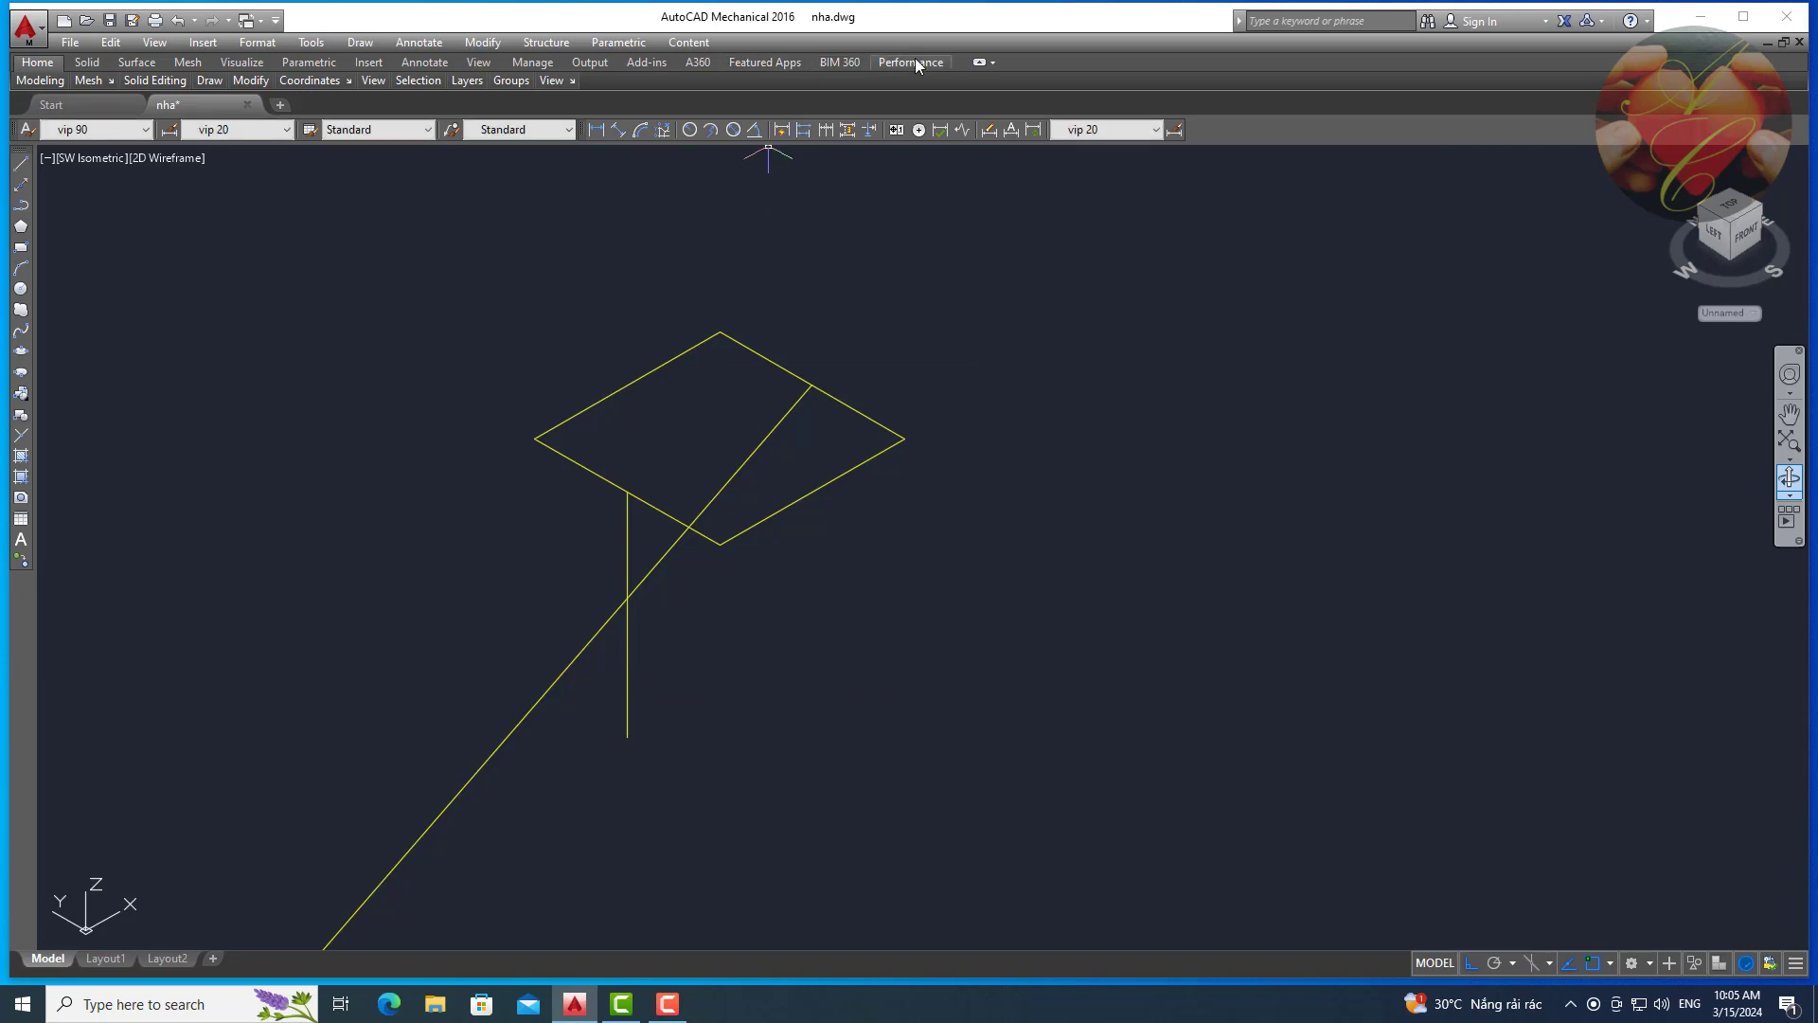
click(976, 65)
Align the UCS to the current view, cancelling the pending trim.
click(979, 62)
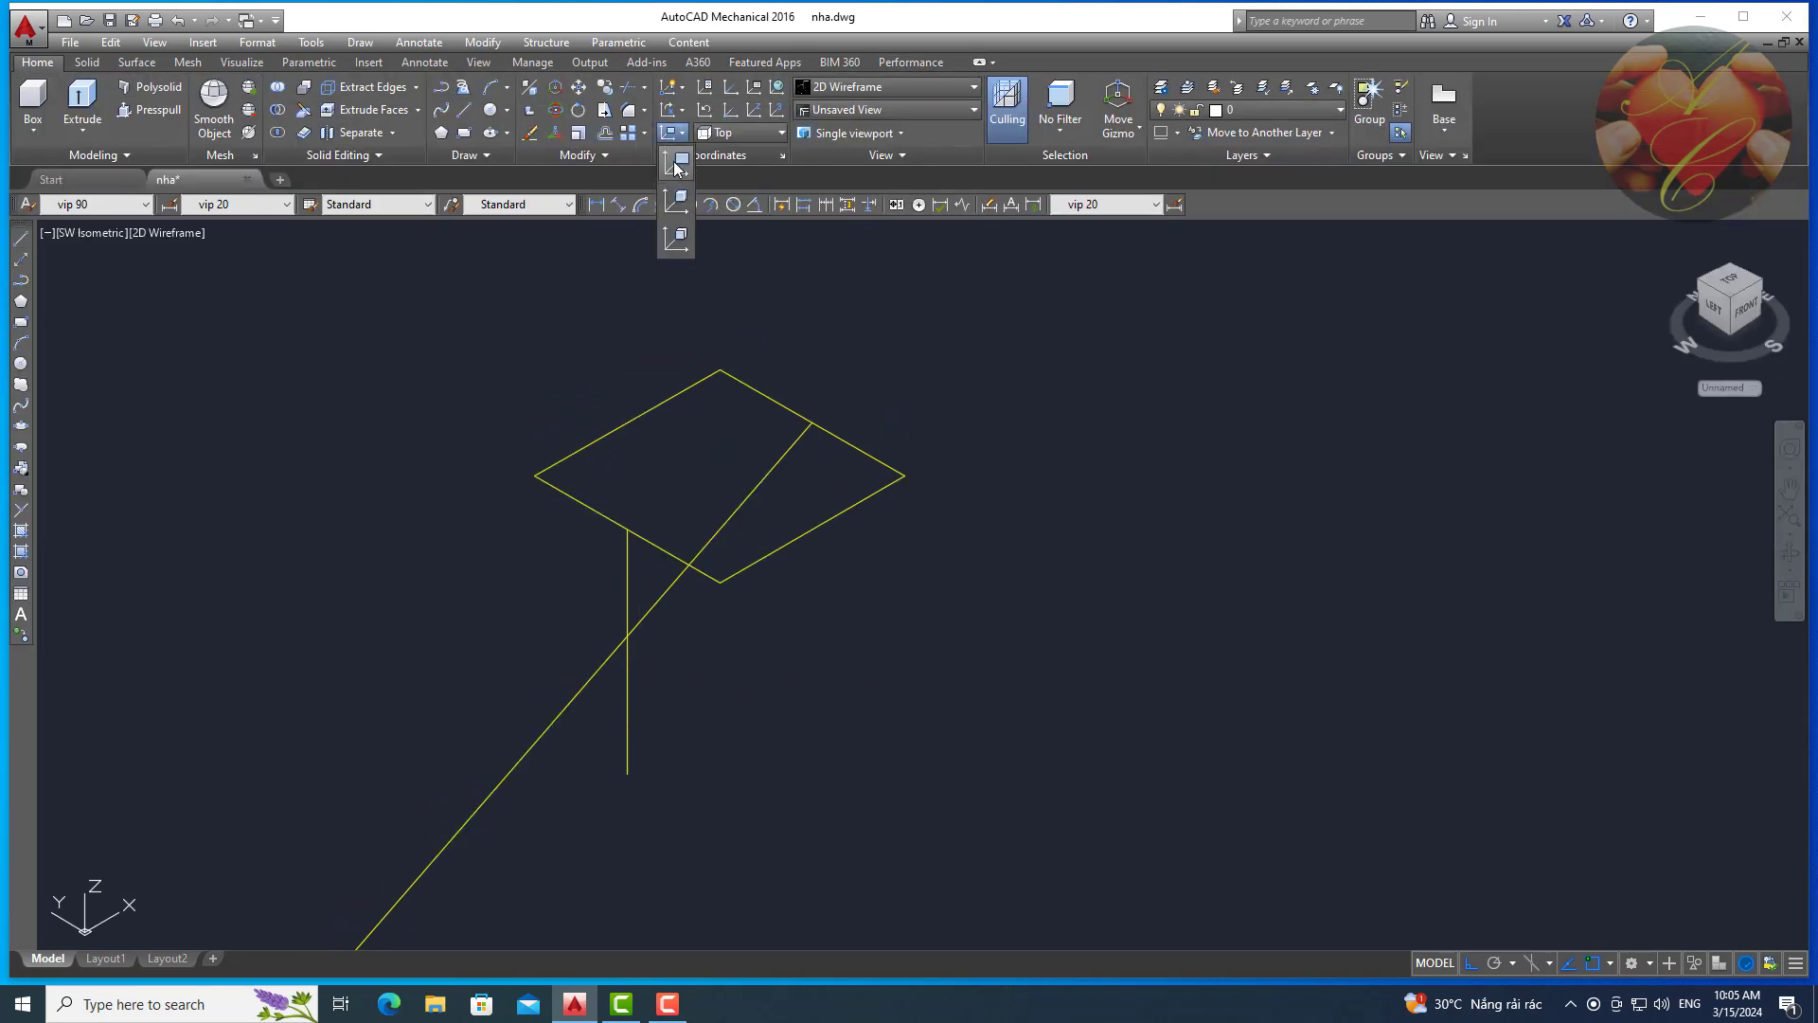
click(677, 168)
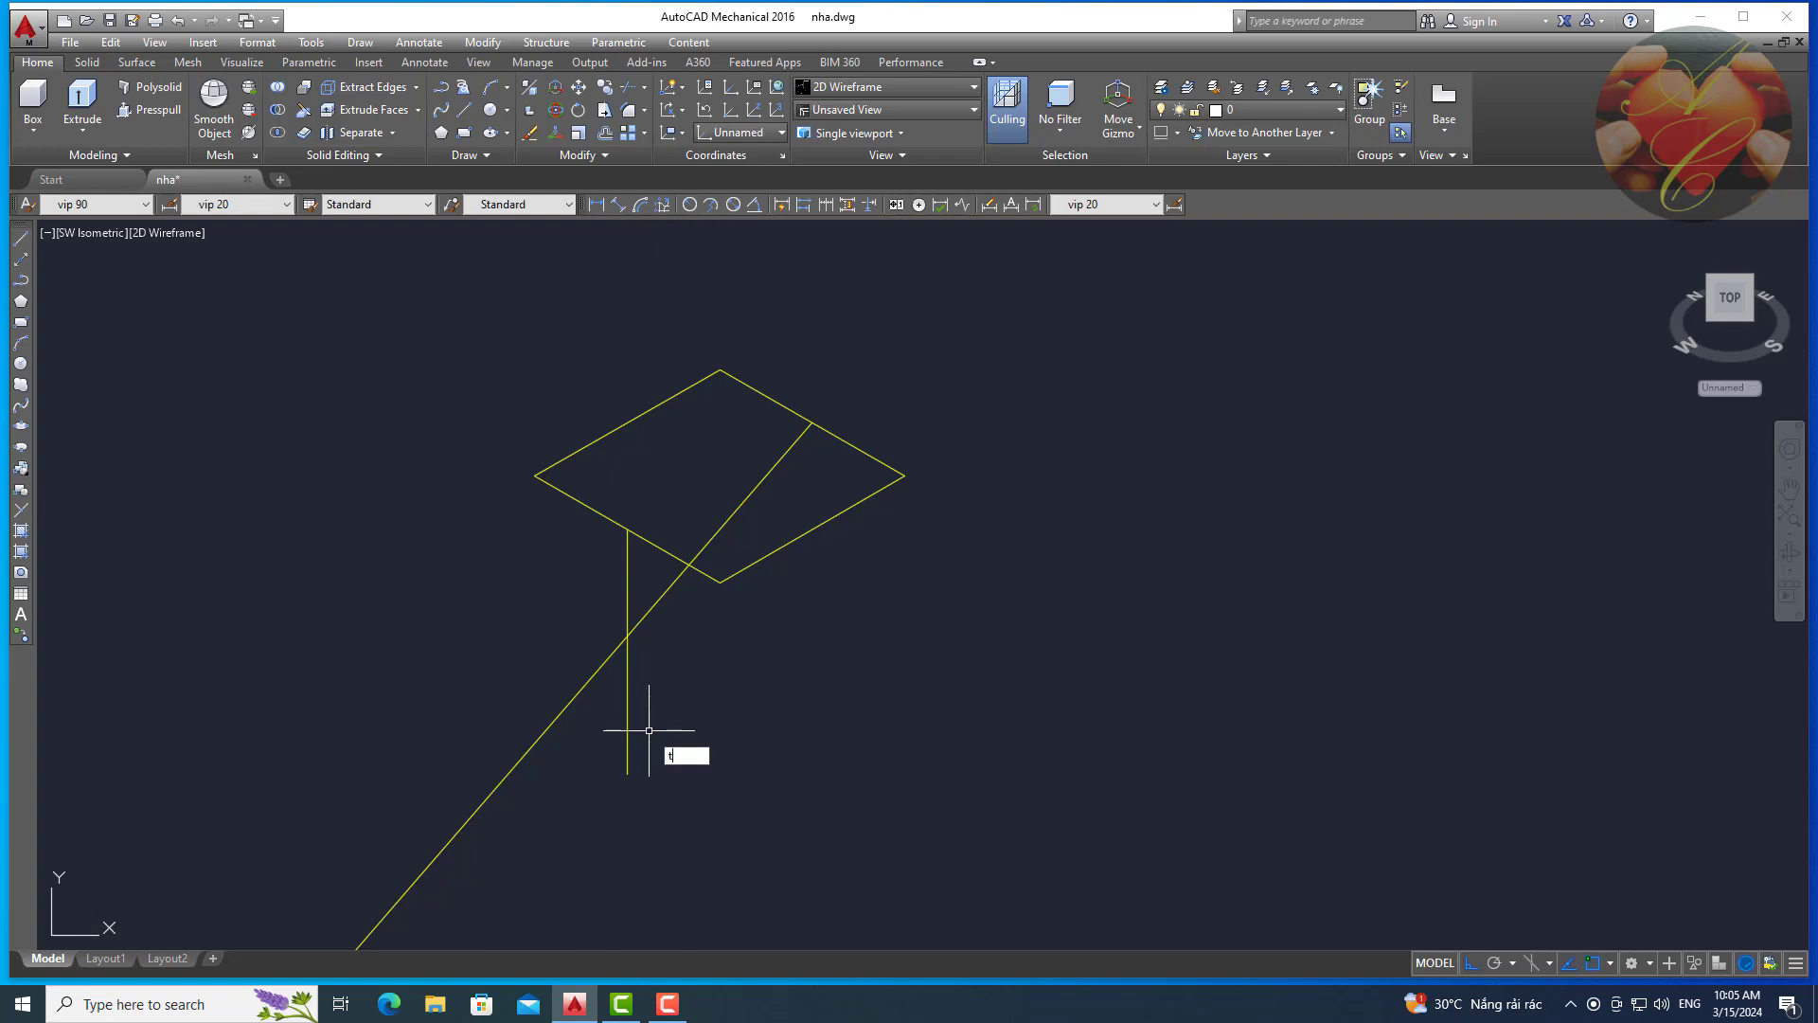
key(Return)
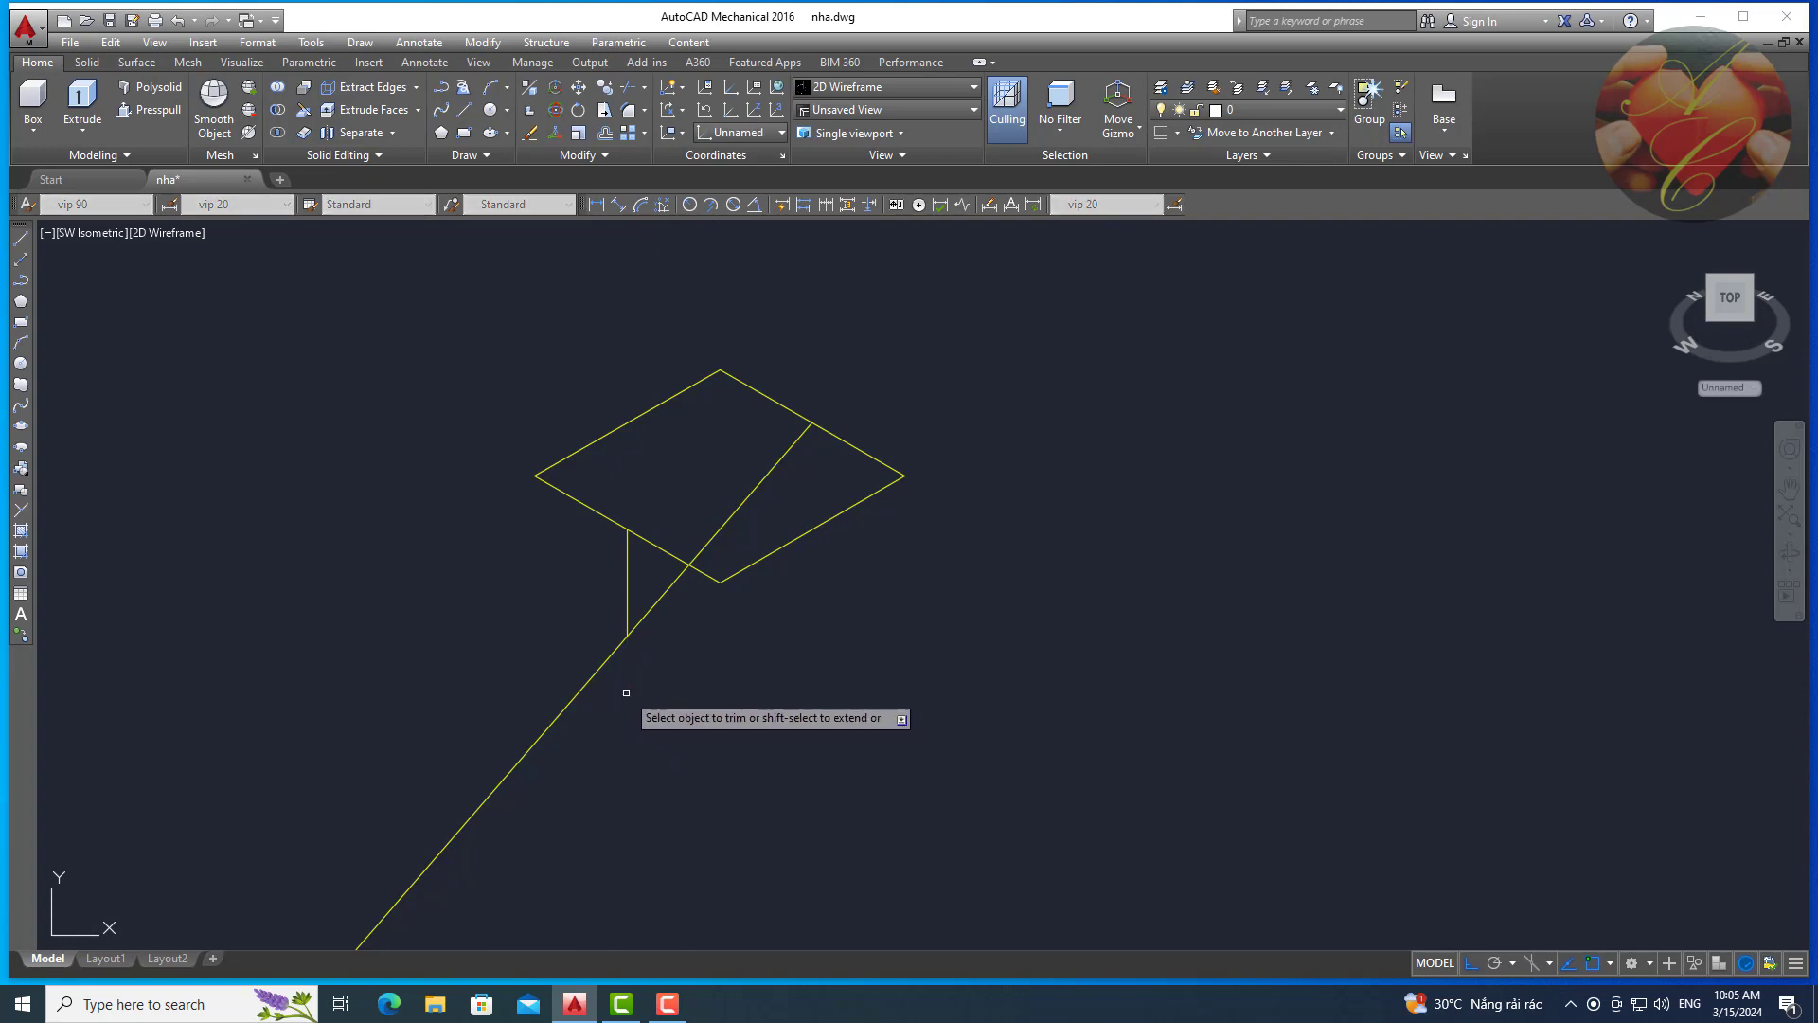
key(Escape)
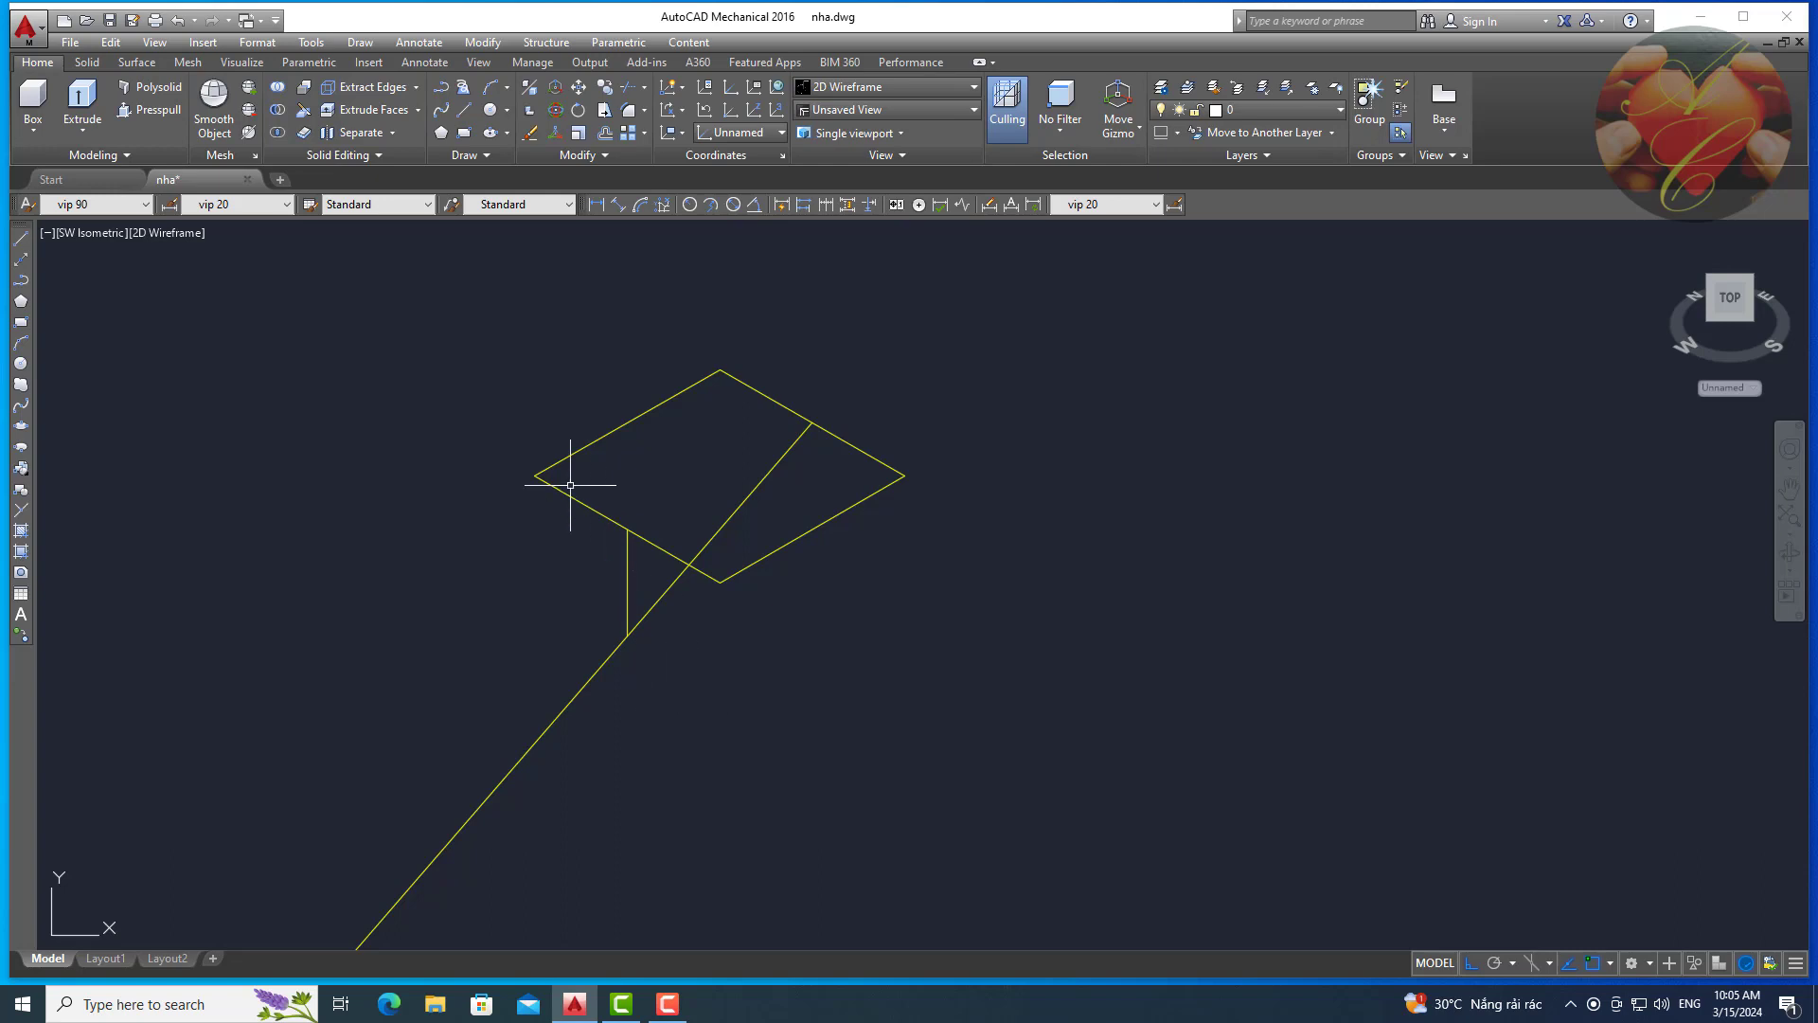
Copy the large square from the vertical line's top to its bottom end.
click(547, 482)
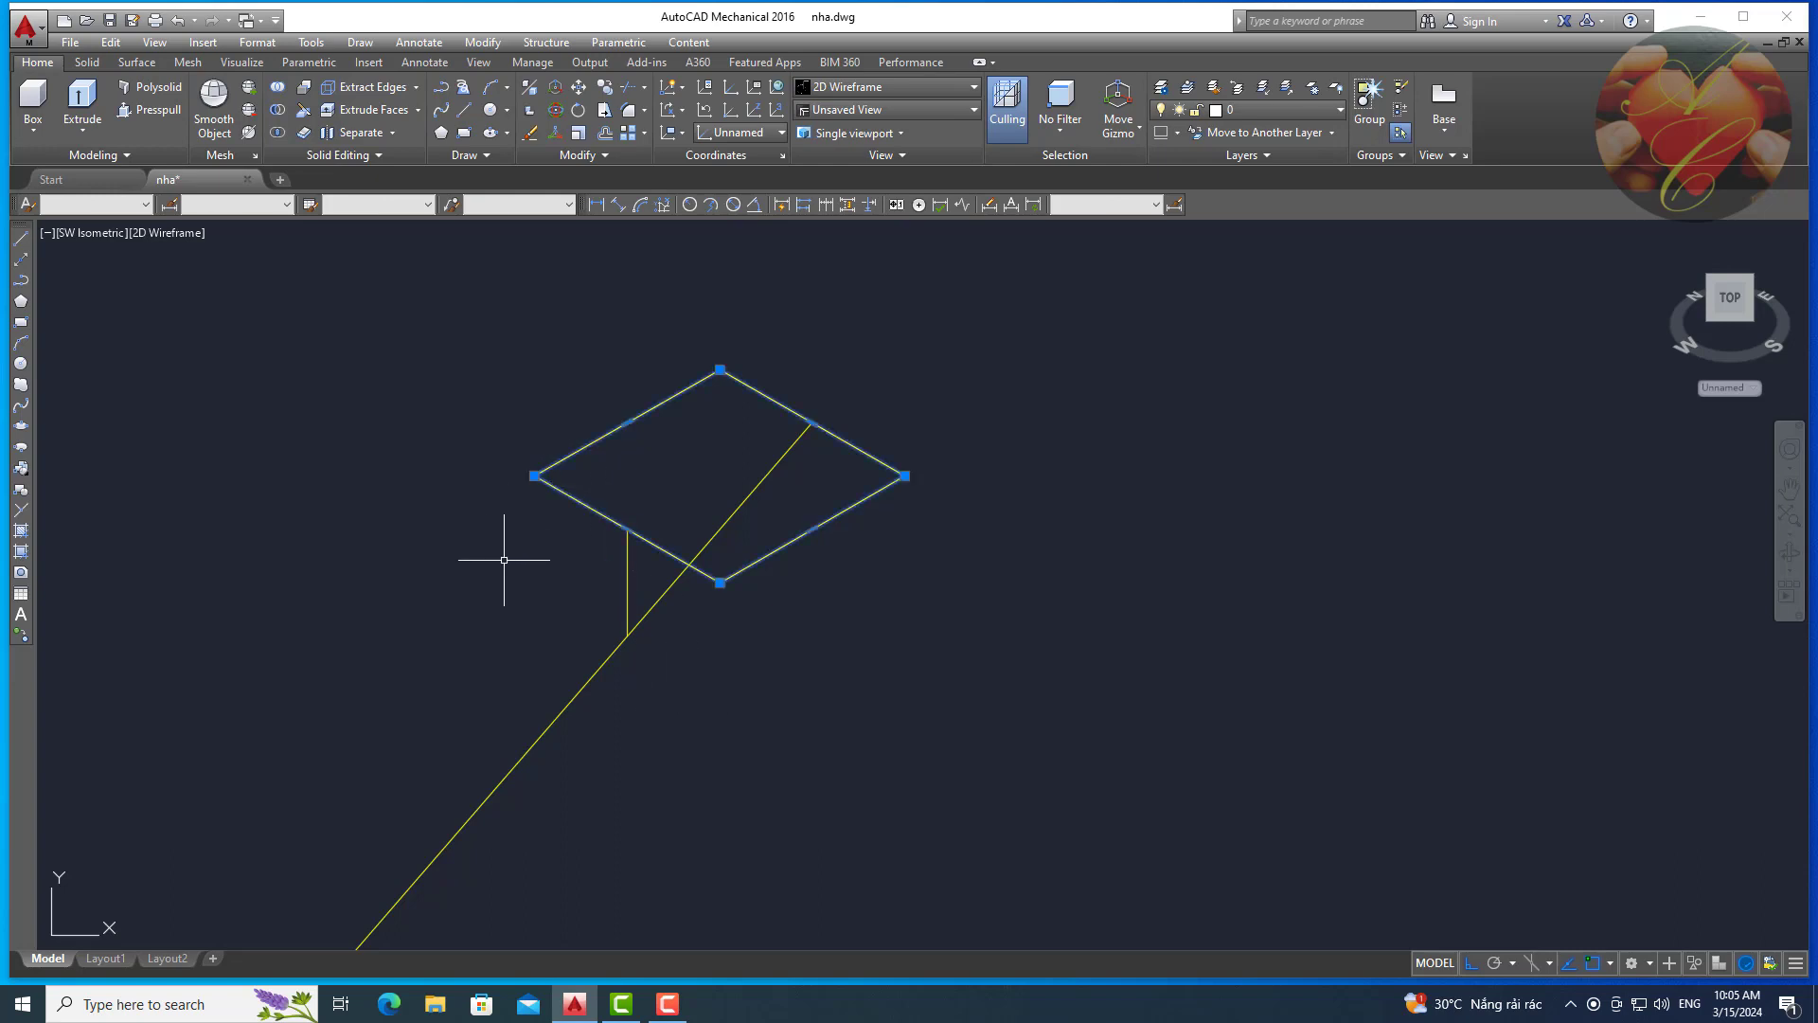
text(co)
key(Return)
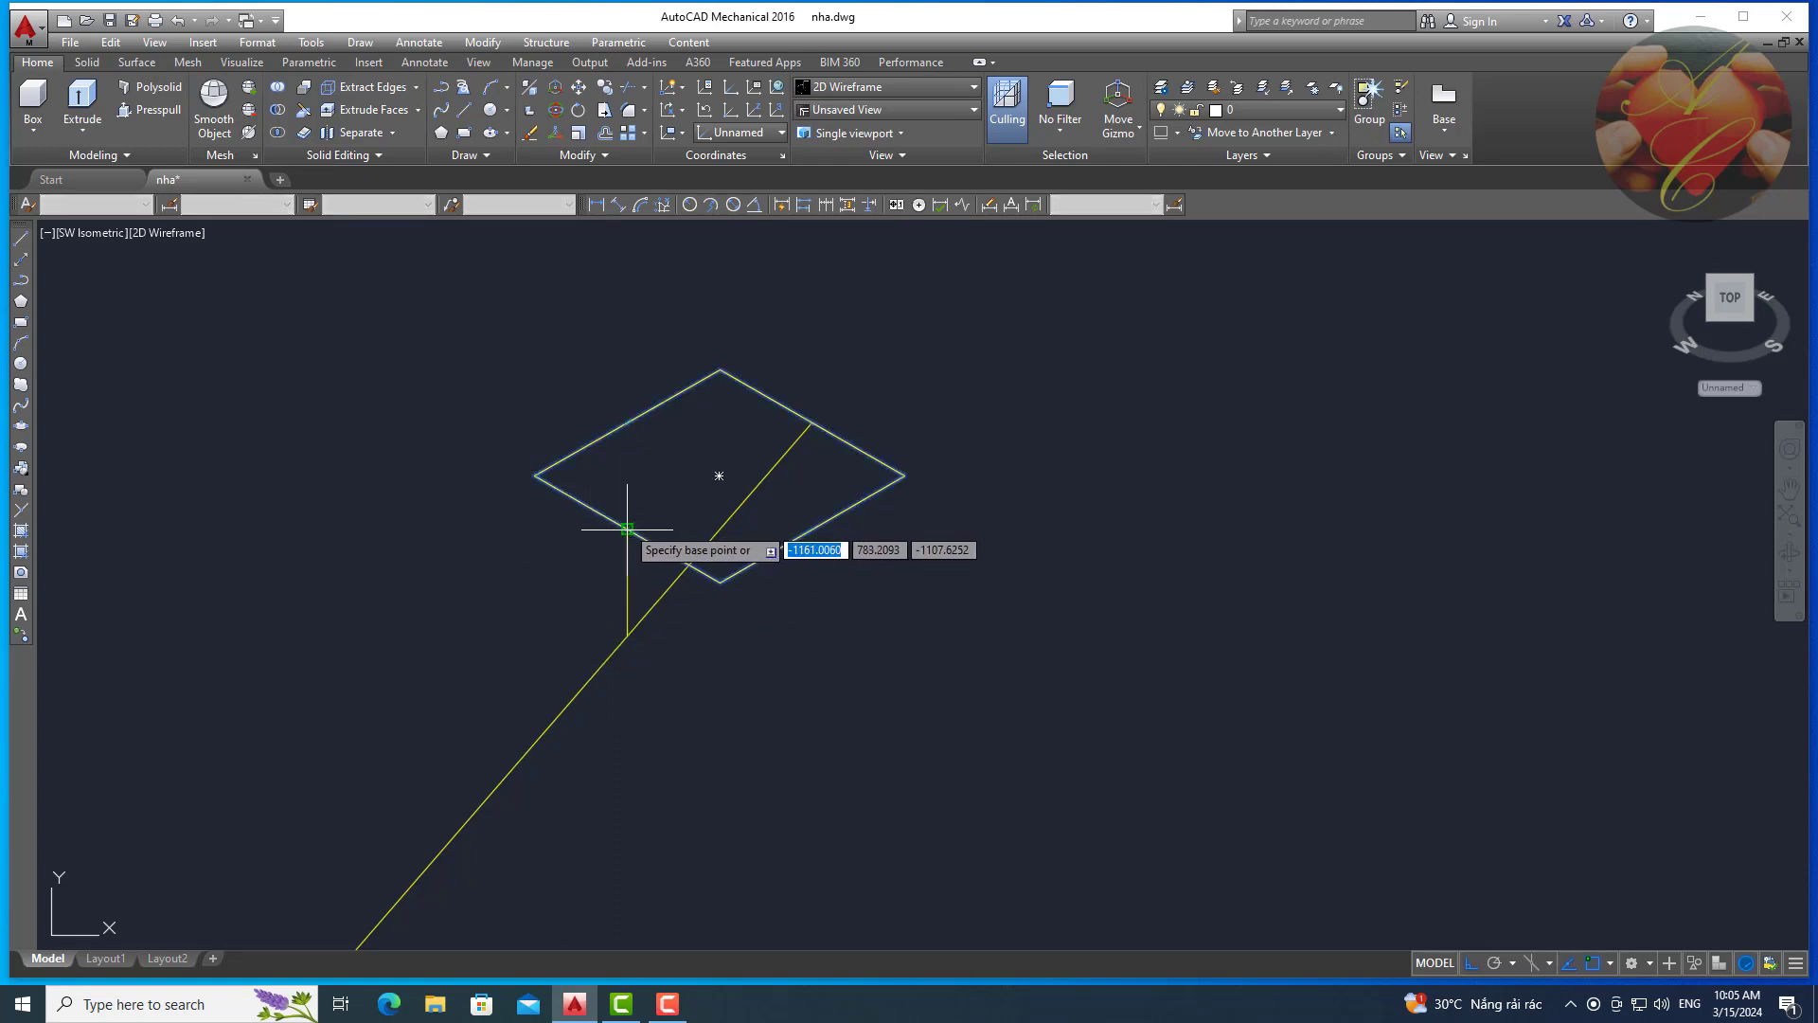
click(627, 529)
click(627, 635)
key(Escape)
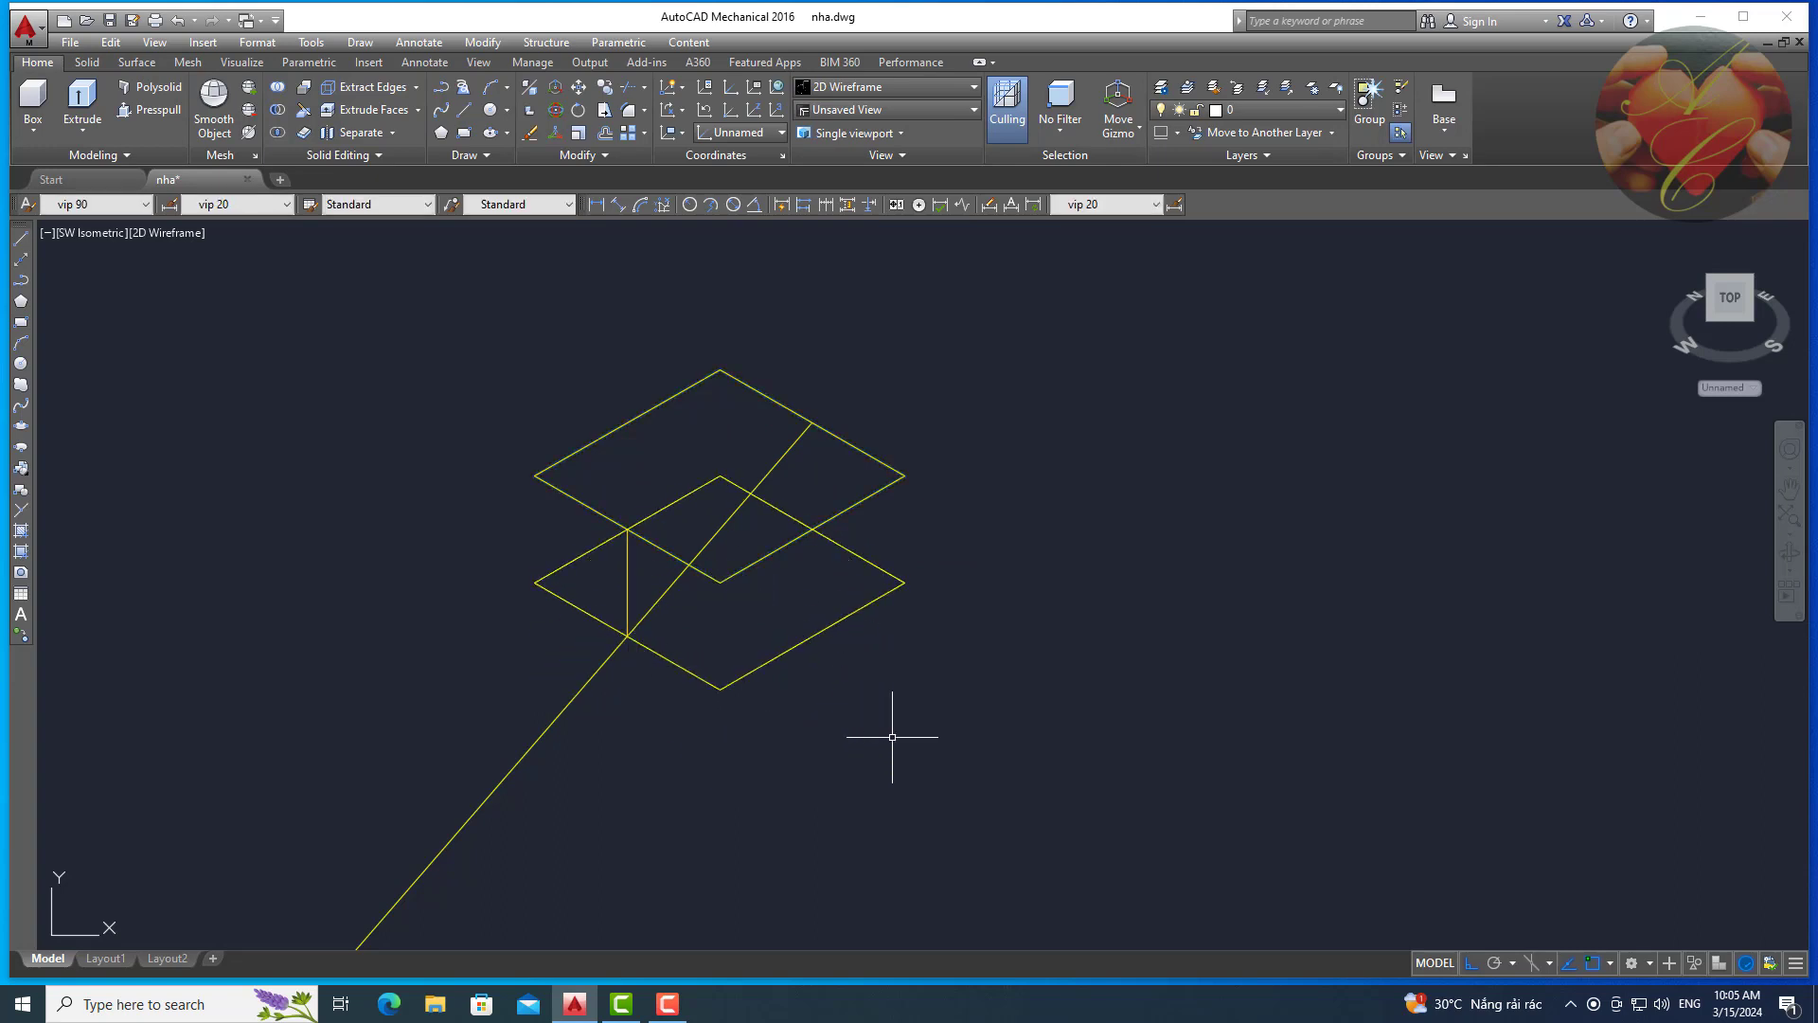
click(1131, 576)
click(1023, 687)
Switch to Conceptual style and draw the first triangular 3D face between the squares.
click(184, 240)
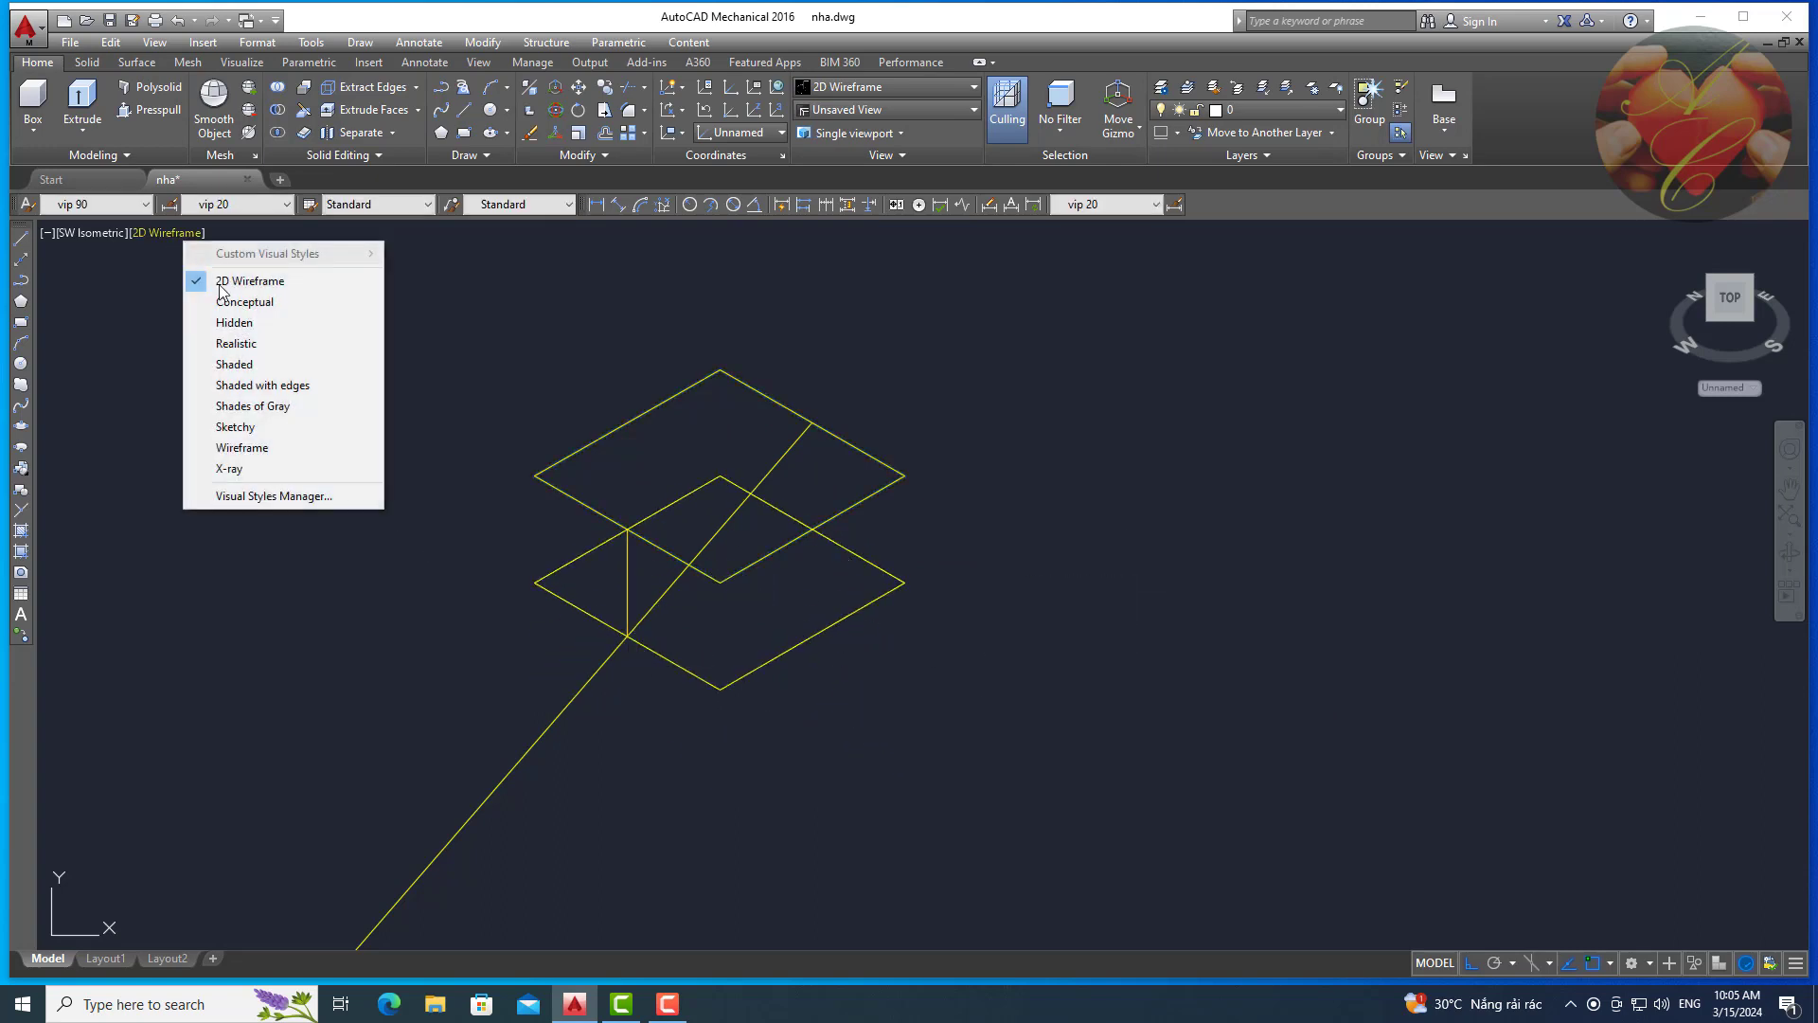
click(230, 304)
middle_drag(404, 427, 531, 474)
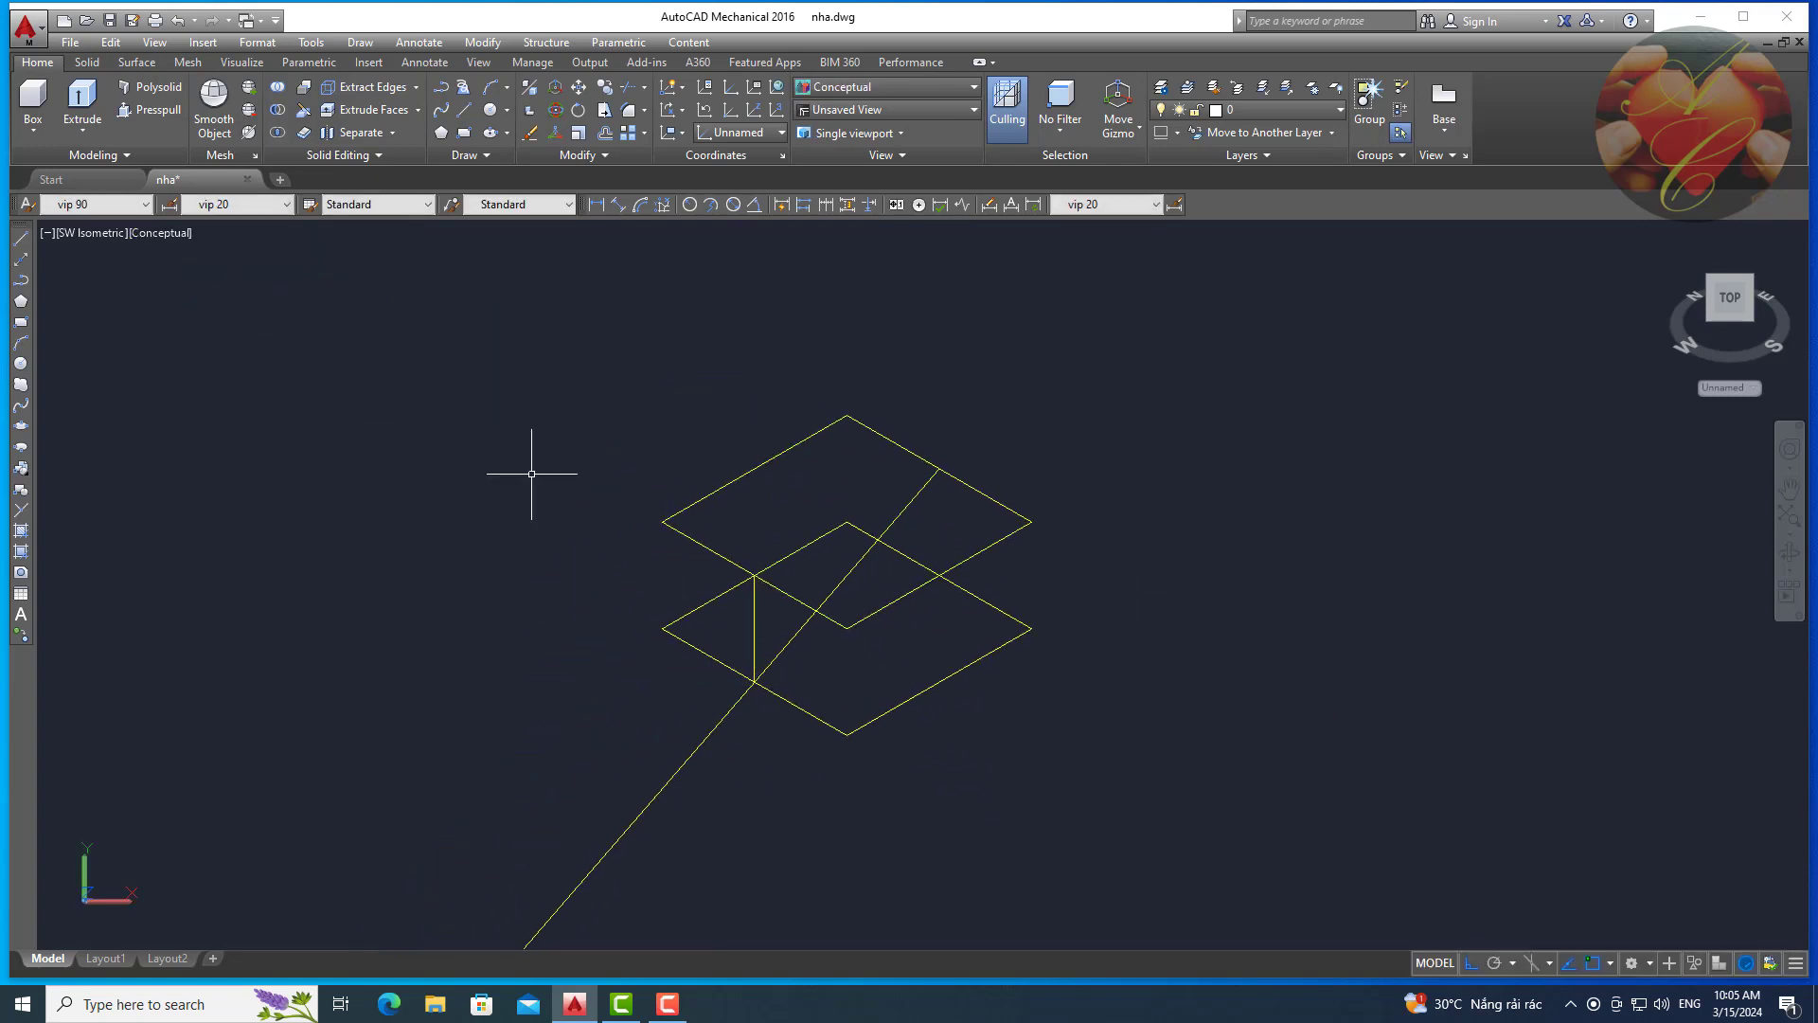
text(3f)
key(Return)
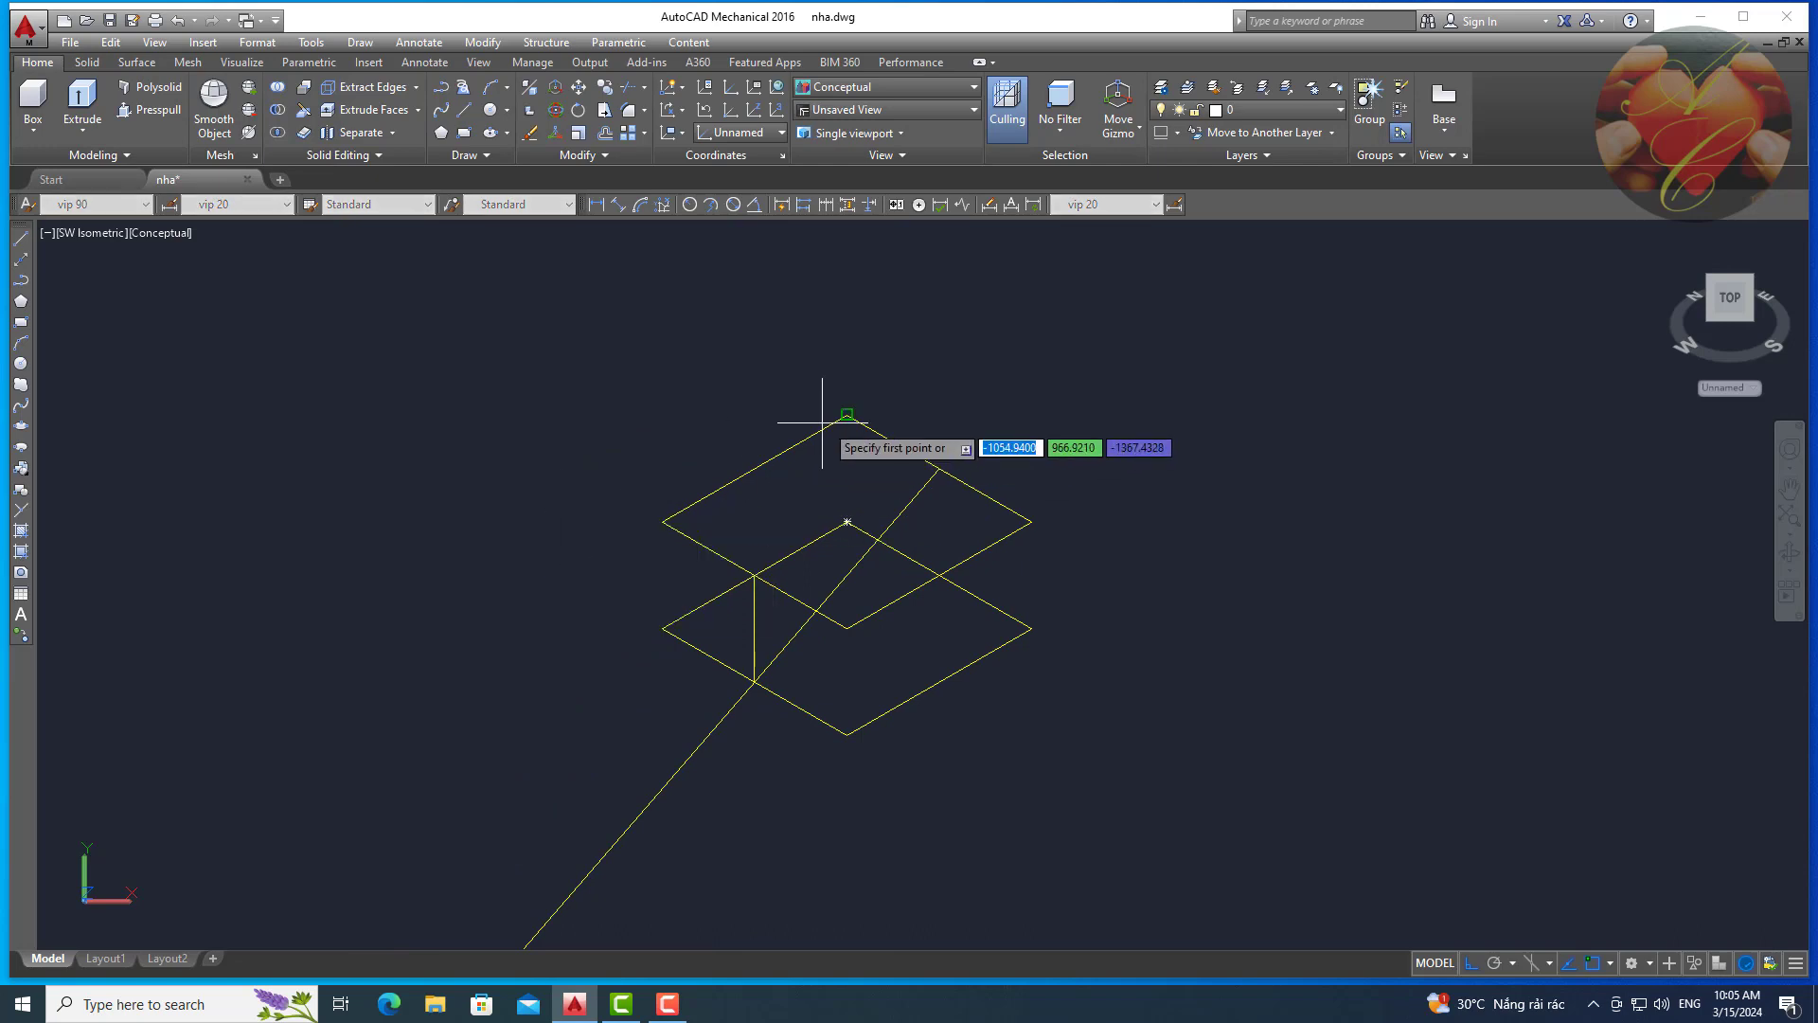
click(847, 414)
click(663, 628)
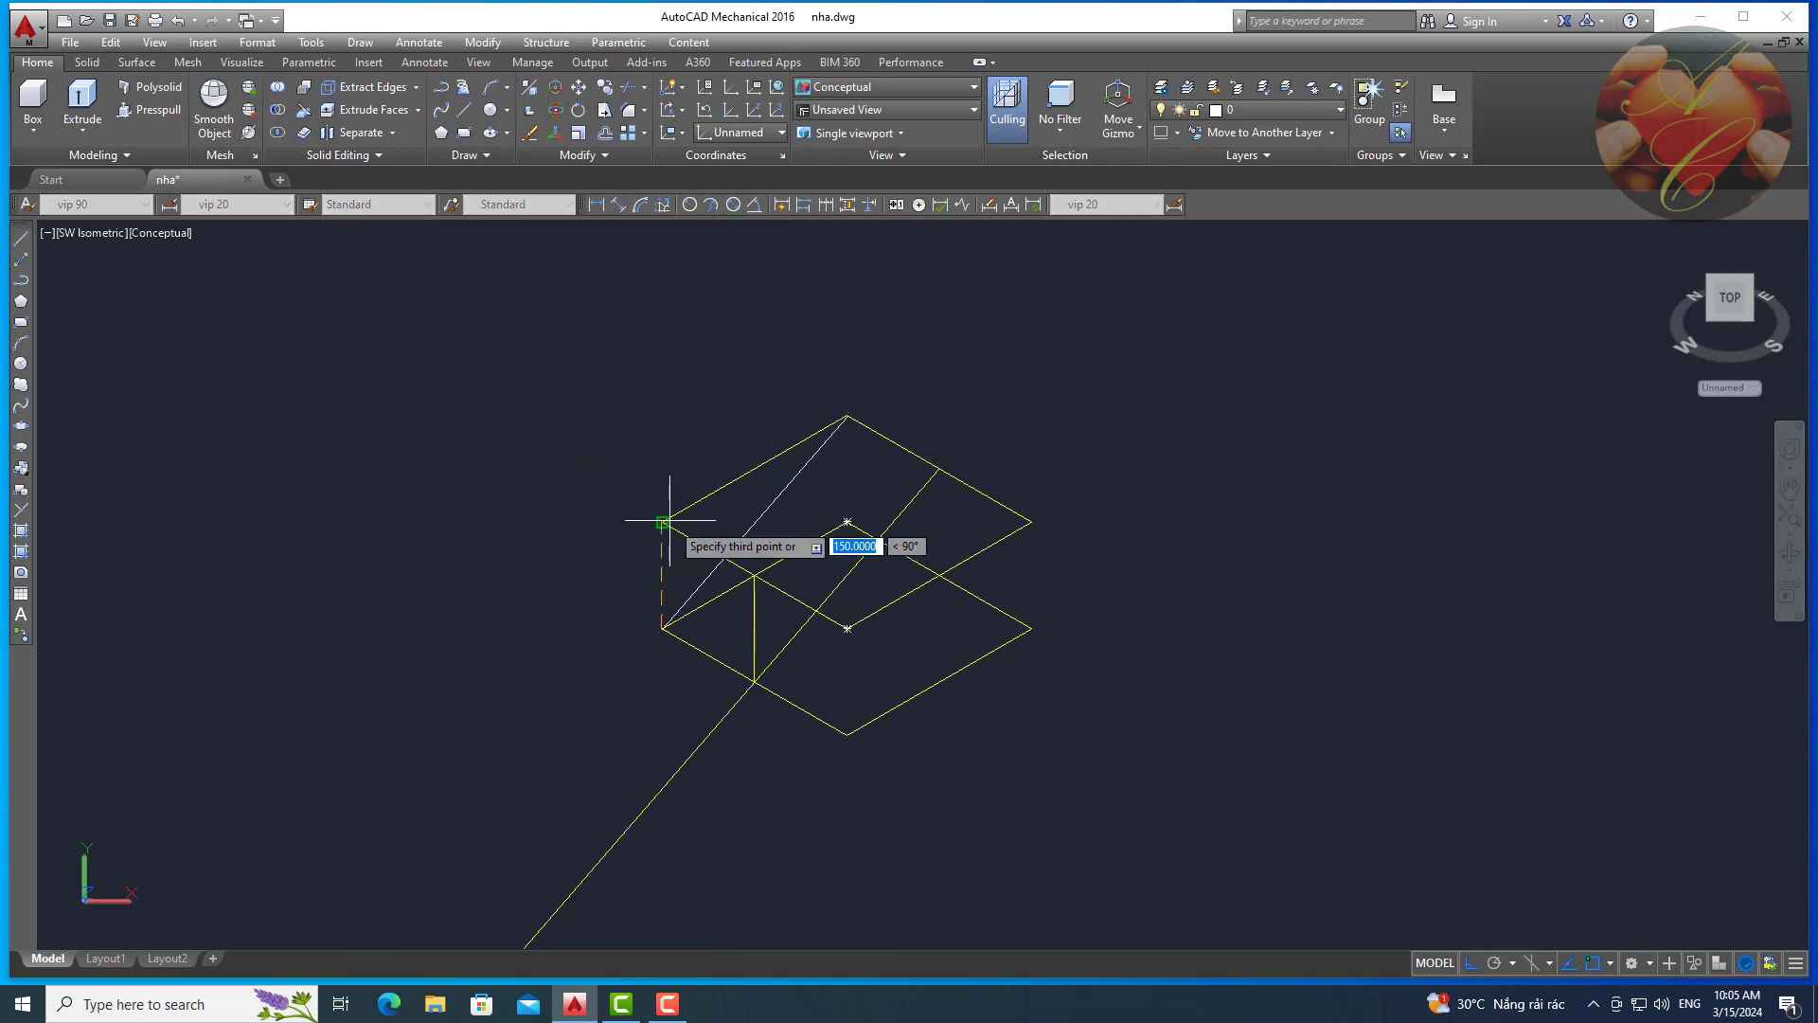
click(662, 521)
click(847, 414)
key(Return)
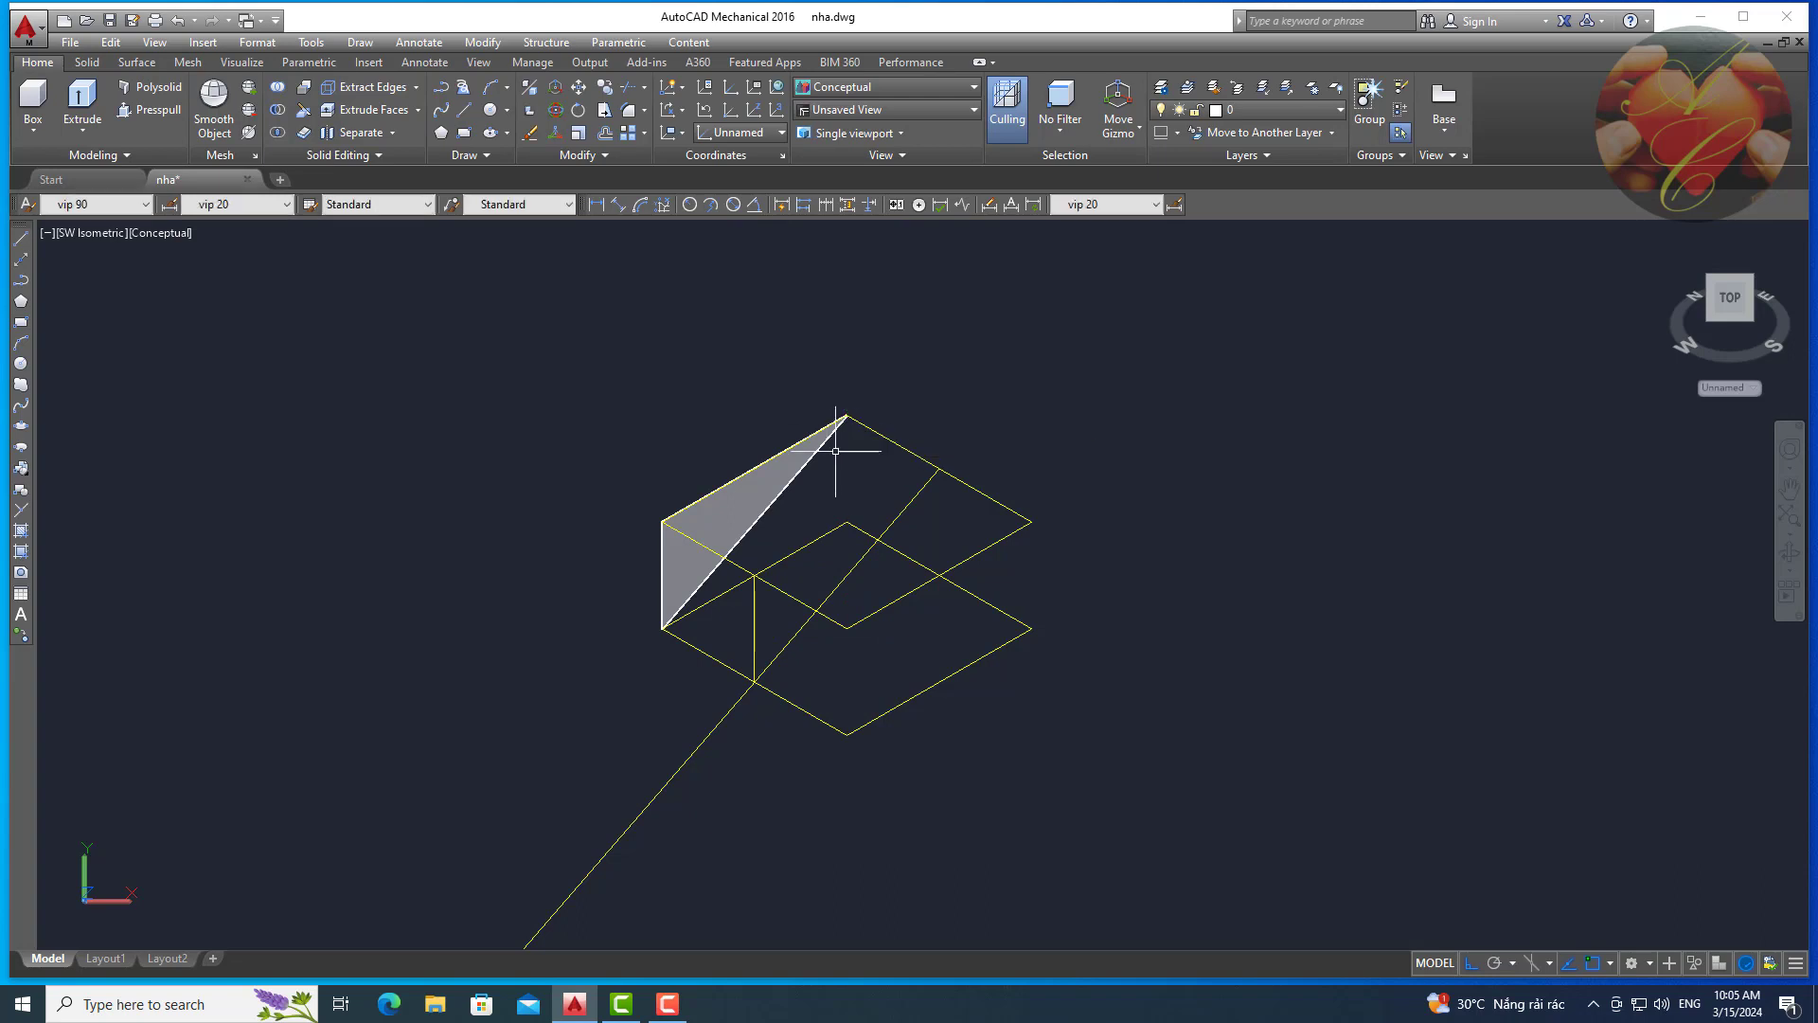
Orbit to inspect the triangular face, then return to southwest isometric.
click(1784, 552)
mouse_move(1652, 621)
mouse_down()
mouse_move(1424, 511)
mouse_move(1235, 537)
mouse_move(1210, 606)
mouse_move(1449, 527)
mouse_move(968, 525)
mouse_move(1279, 467)
mouse_move(804, 572)
mouse_move(754, 459)
mouse_up()
key(Escape)
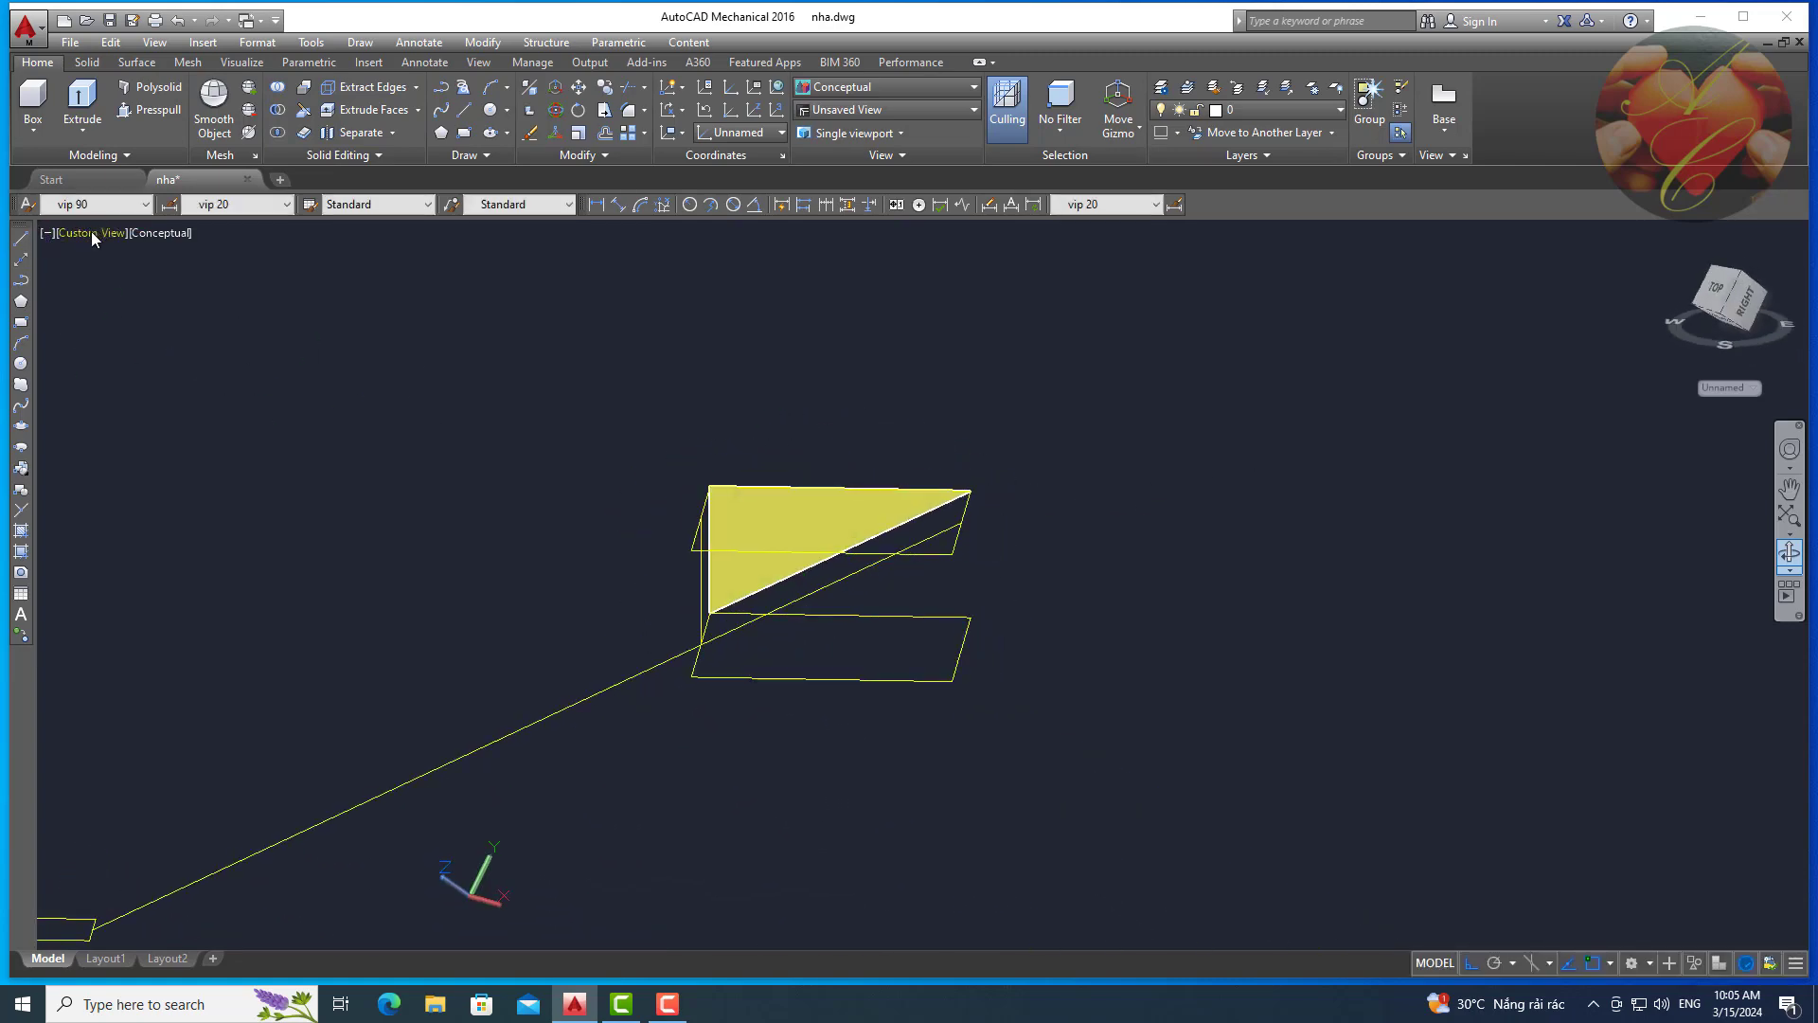
click(92, 238)
click(154, 410)
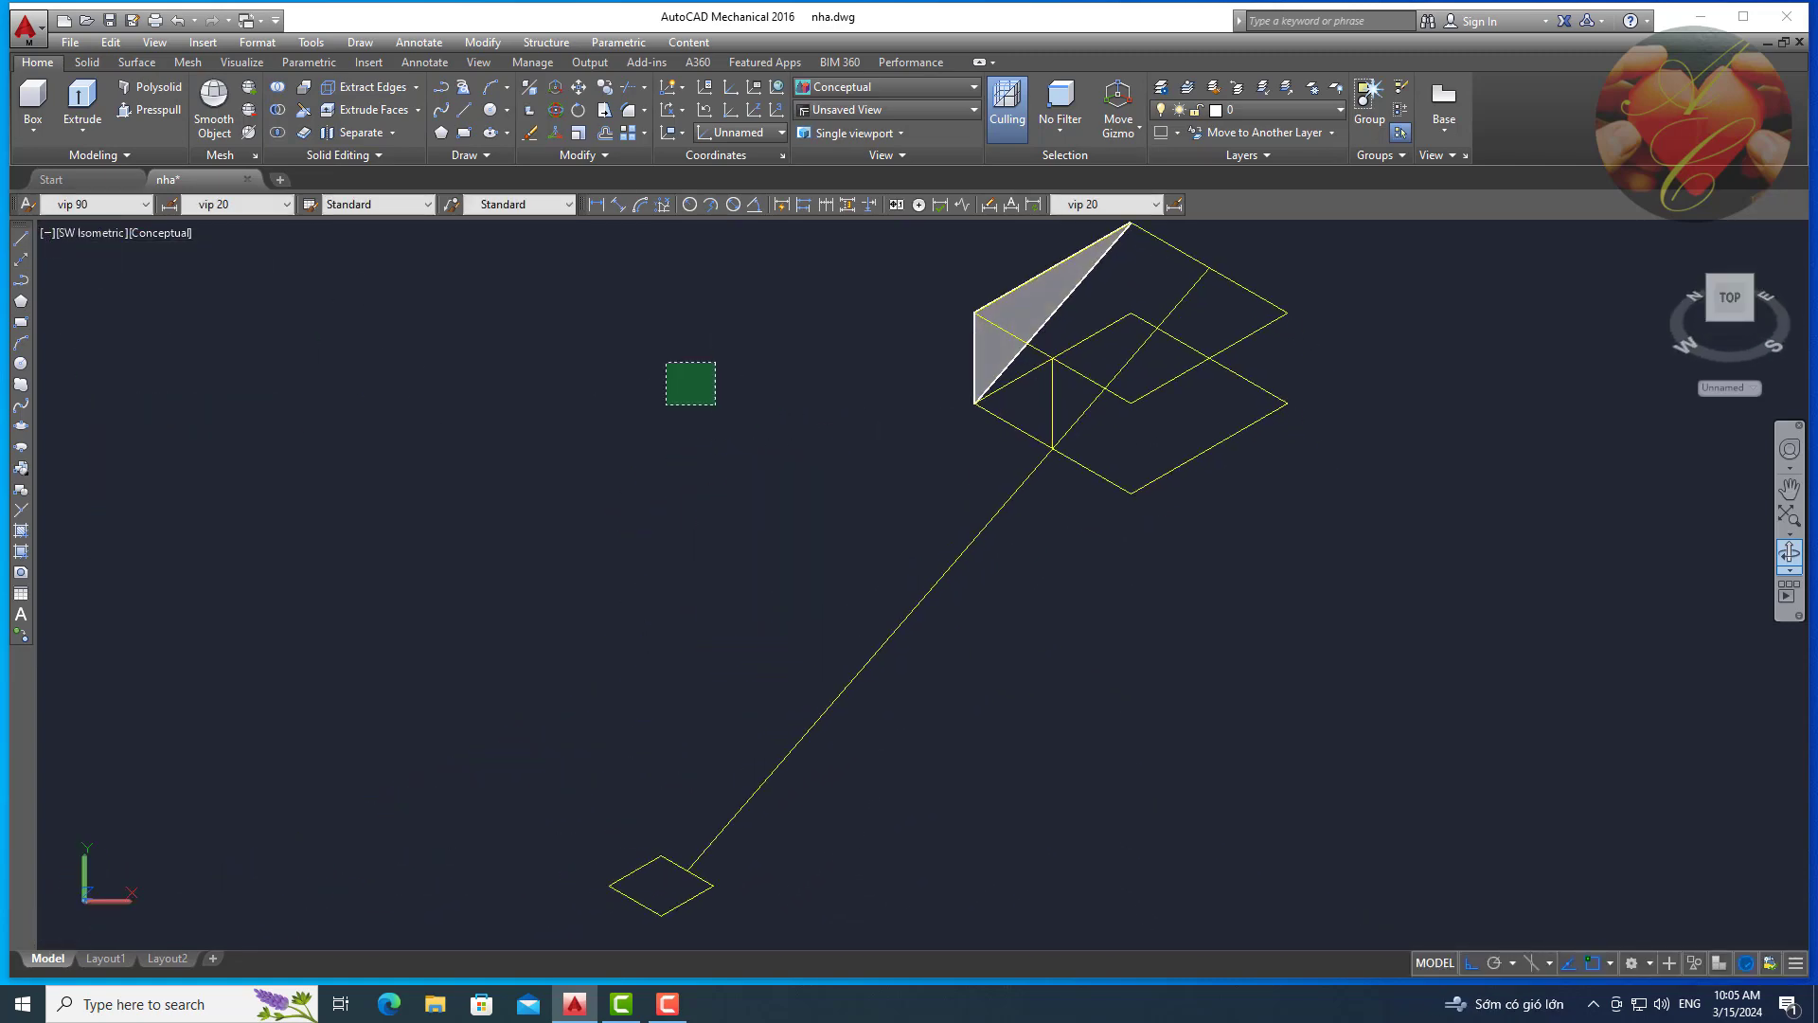
middle_drag(1103, 427, 772, 601)
scroll(852, 616, up, 1)
scroll(805, 663, up, 1)
Draw the sloped yellow 3DFACE across the wedge and orbit to check it.
text(3)
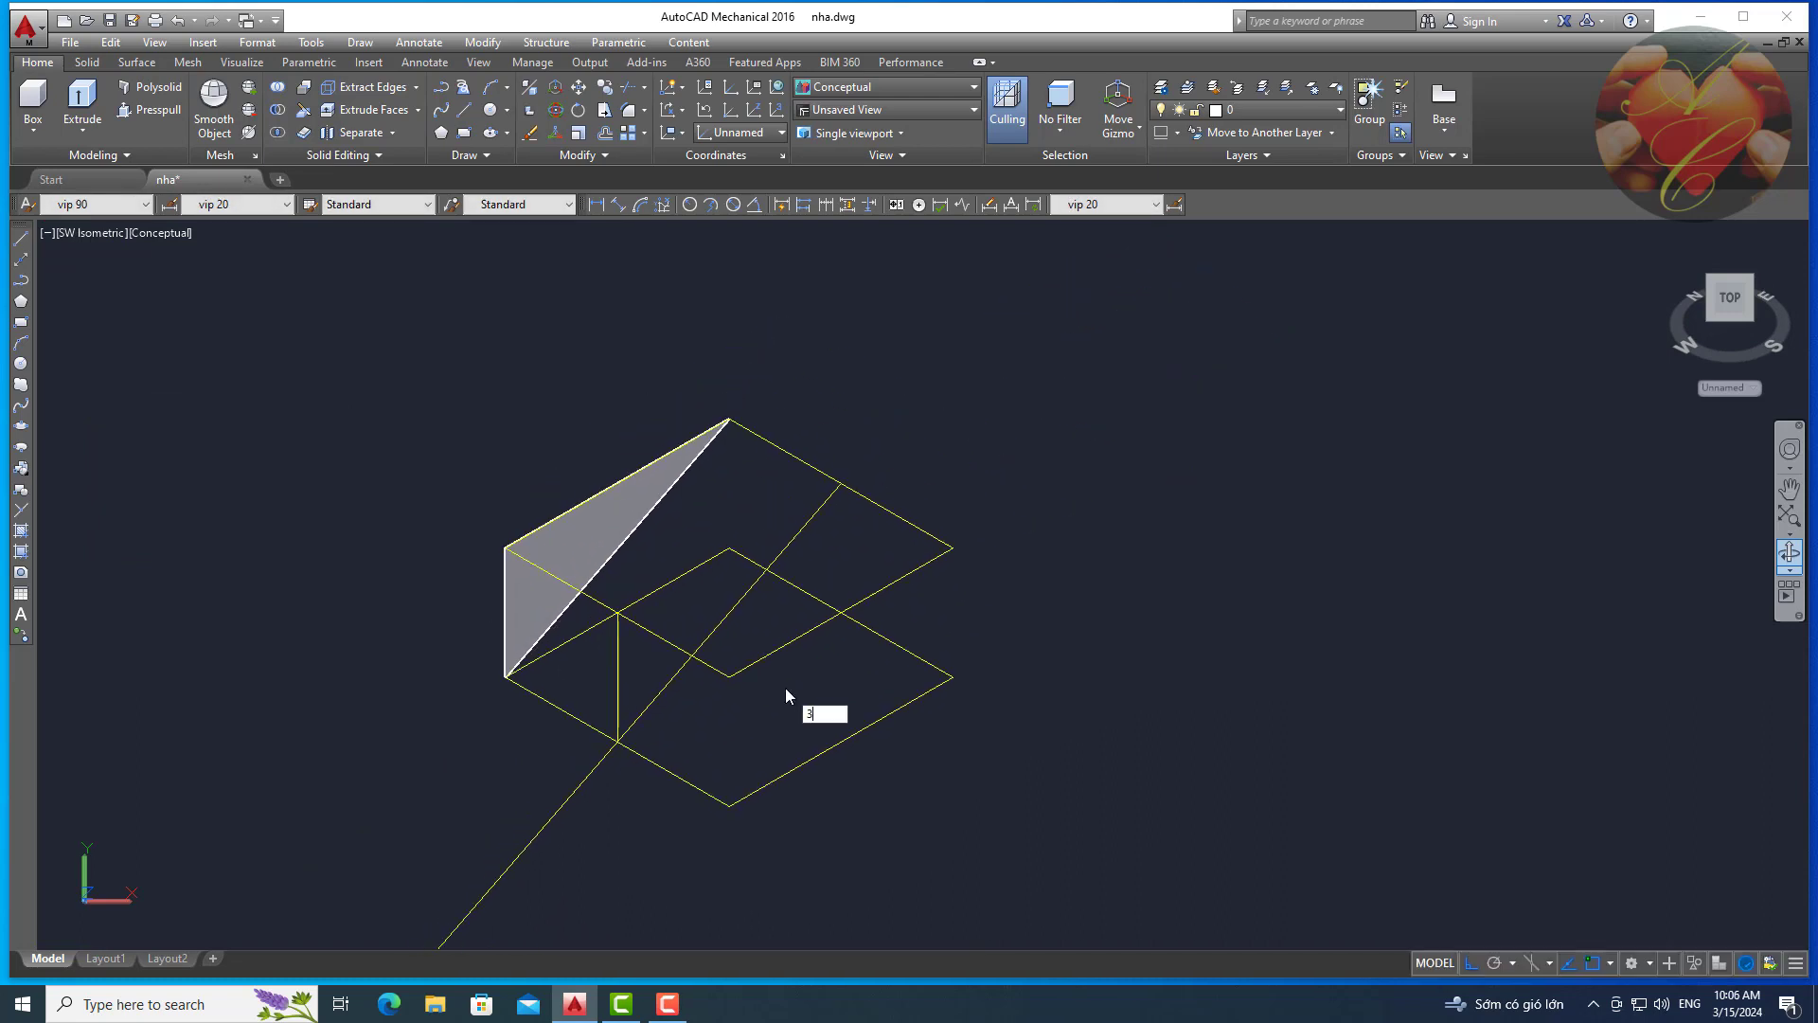
text(DFACE)
key(Return)
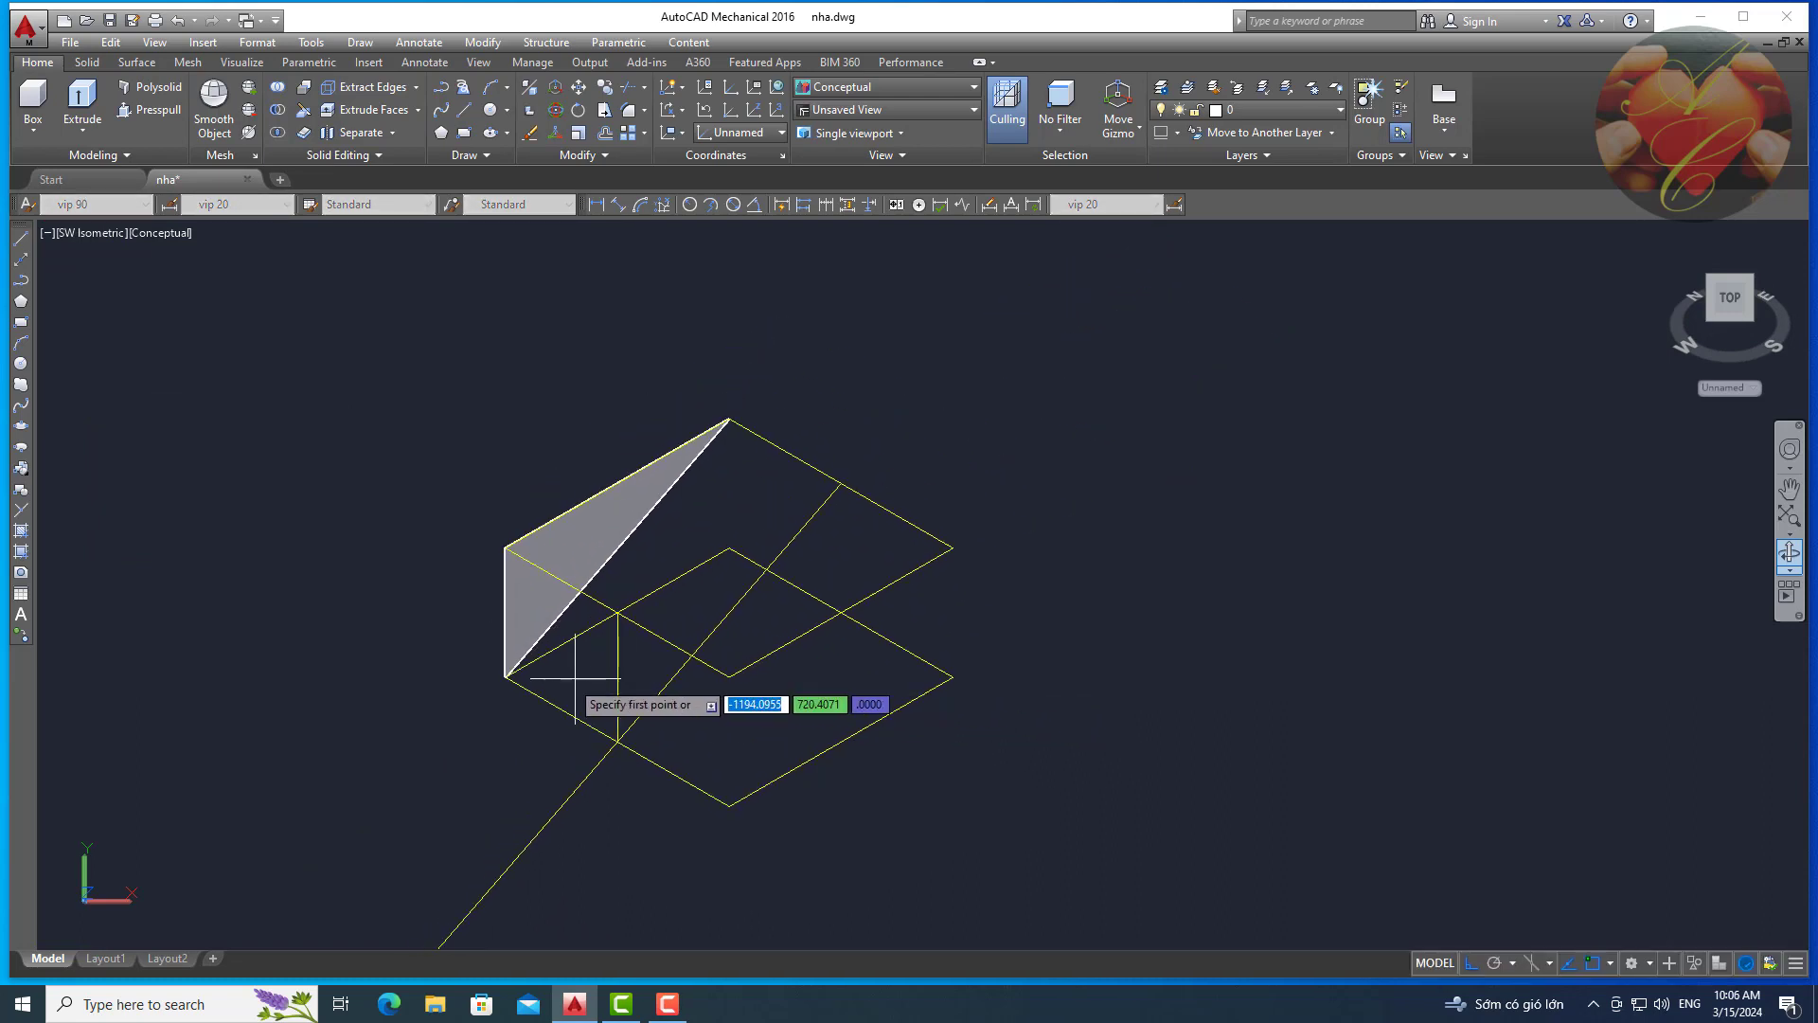
click(505, 677)
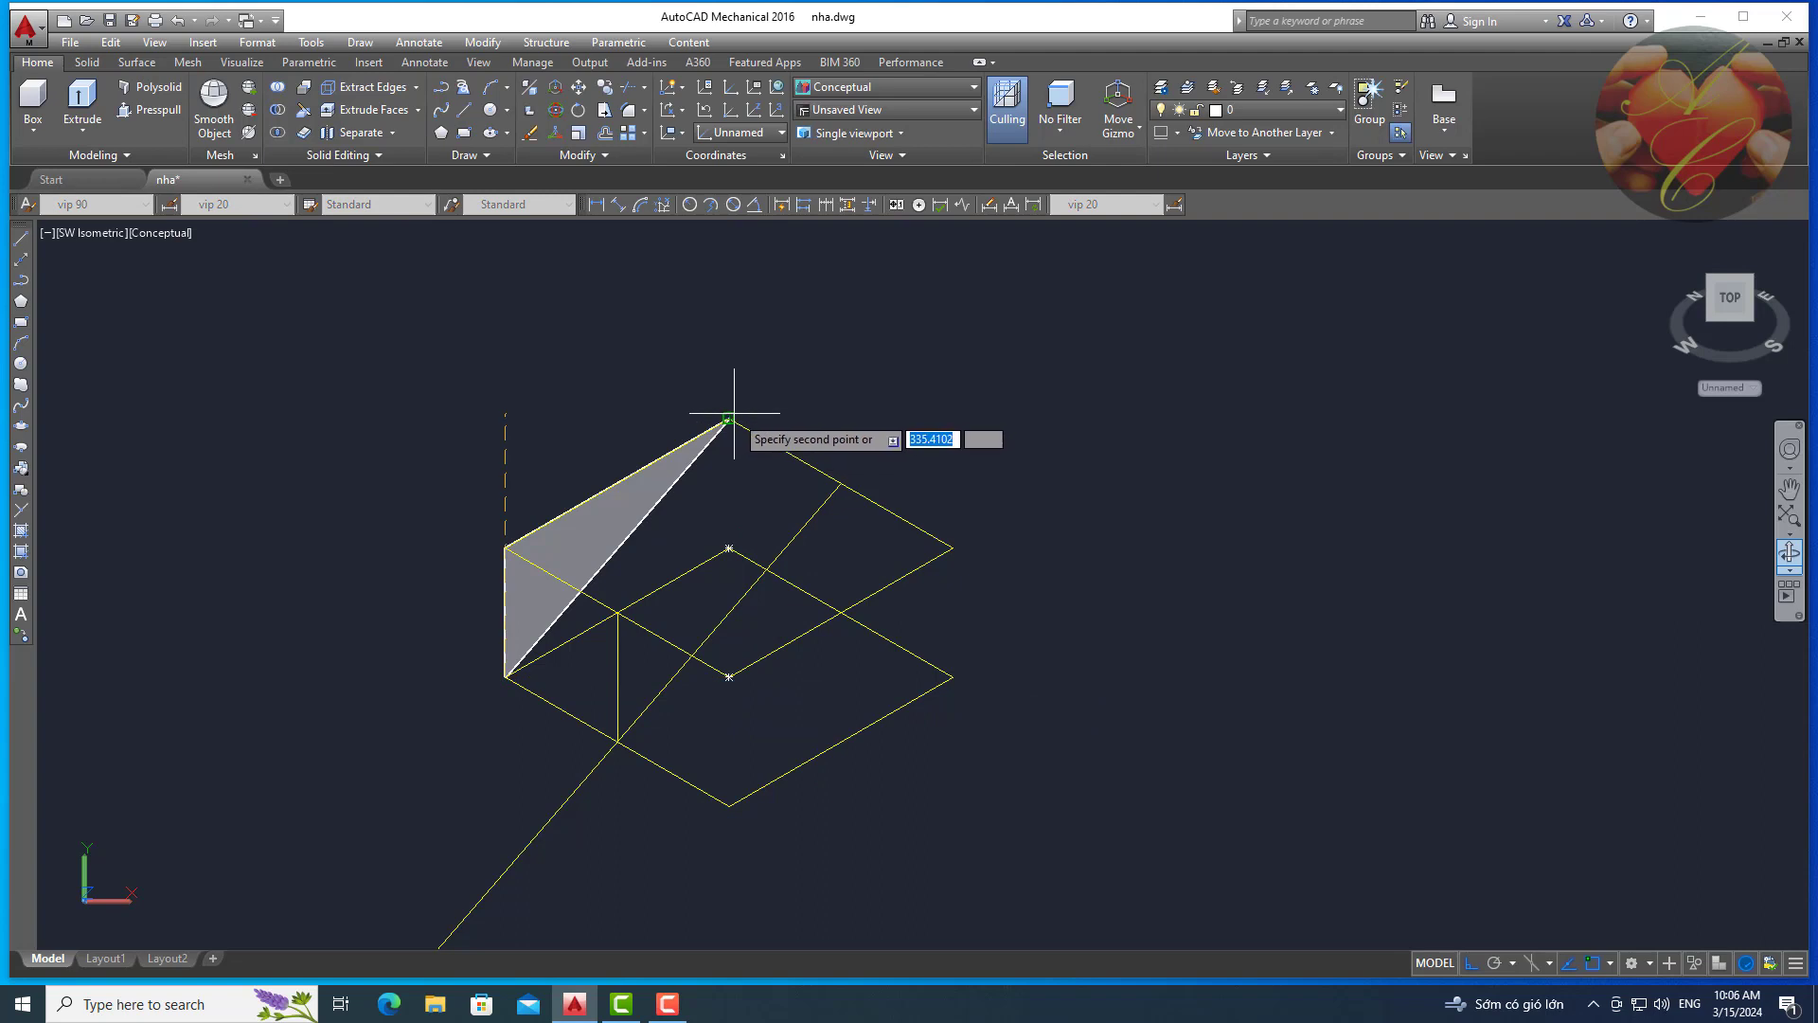
click(952, 550)
click(729, 805)
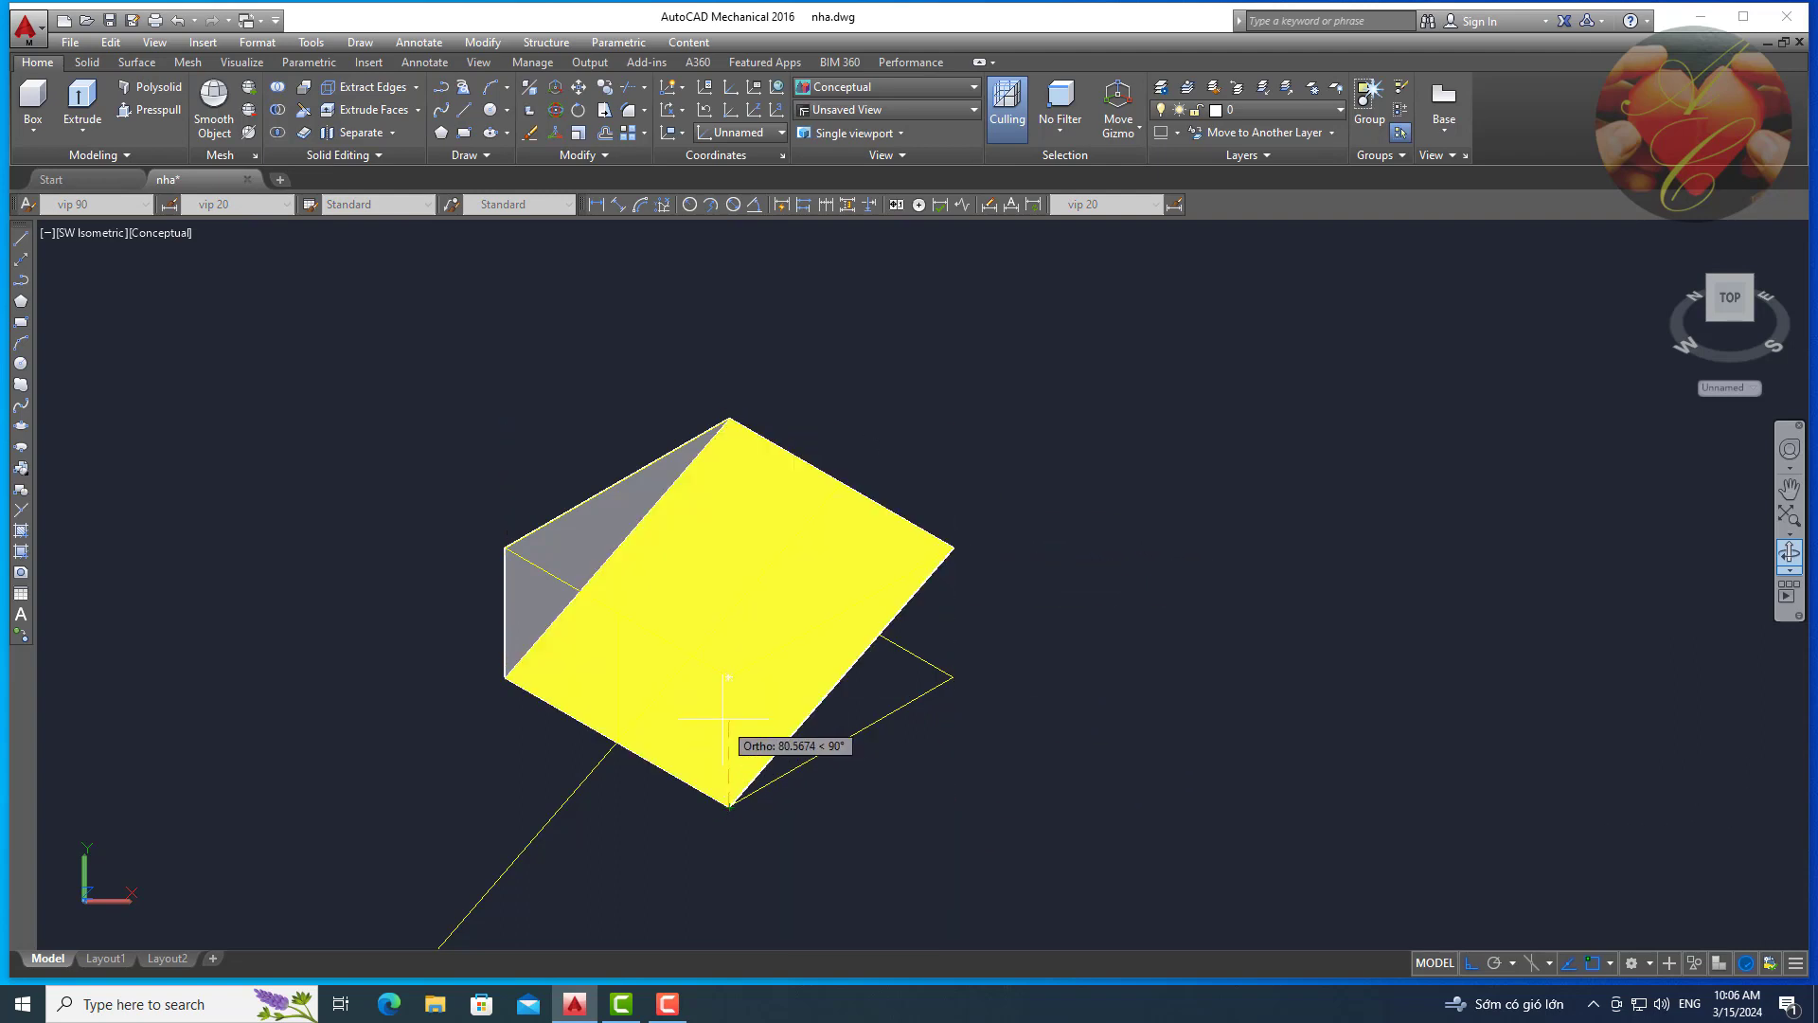
key(Return)
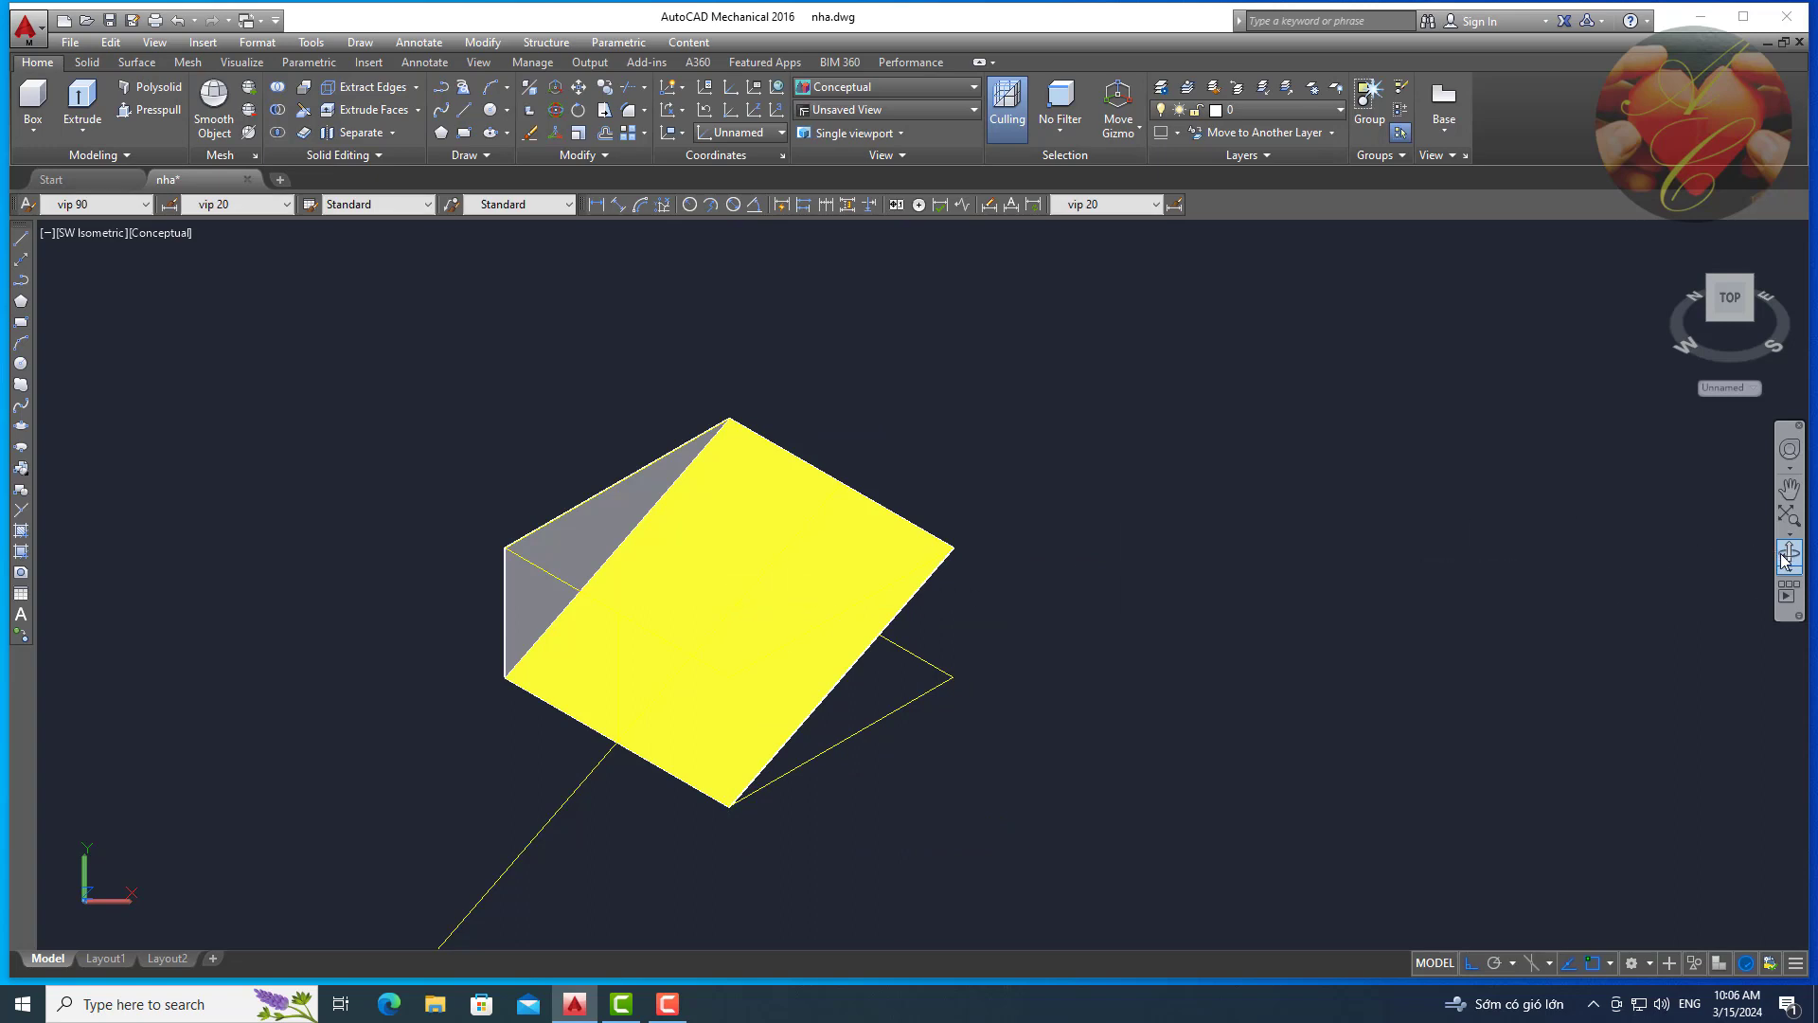
click(1784, 560)
drag(1474, 540, 1432, 582)
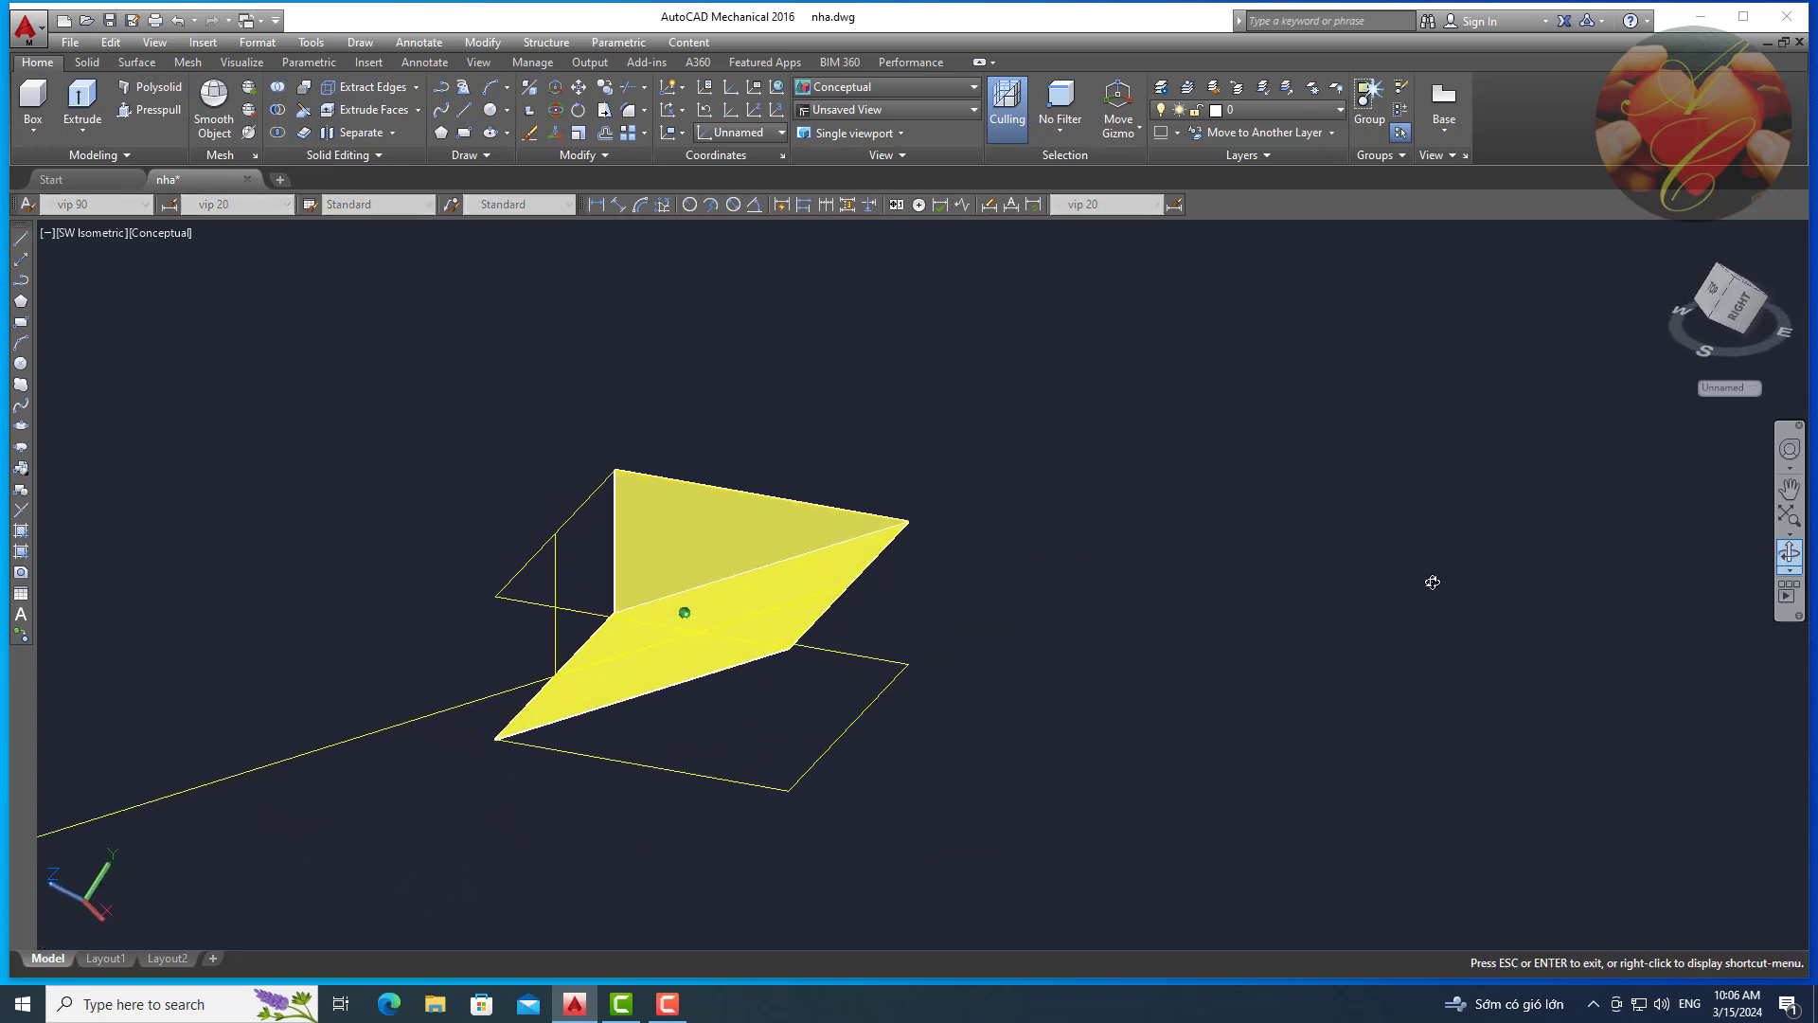
key(Escape)
text(3)
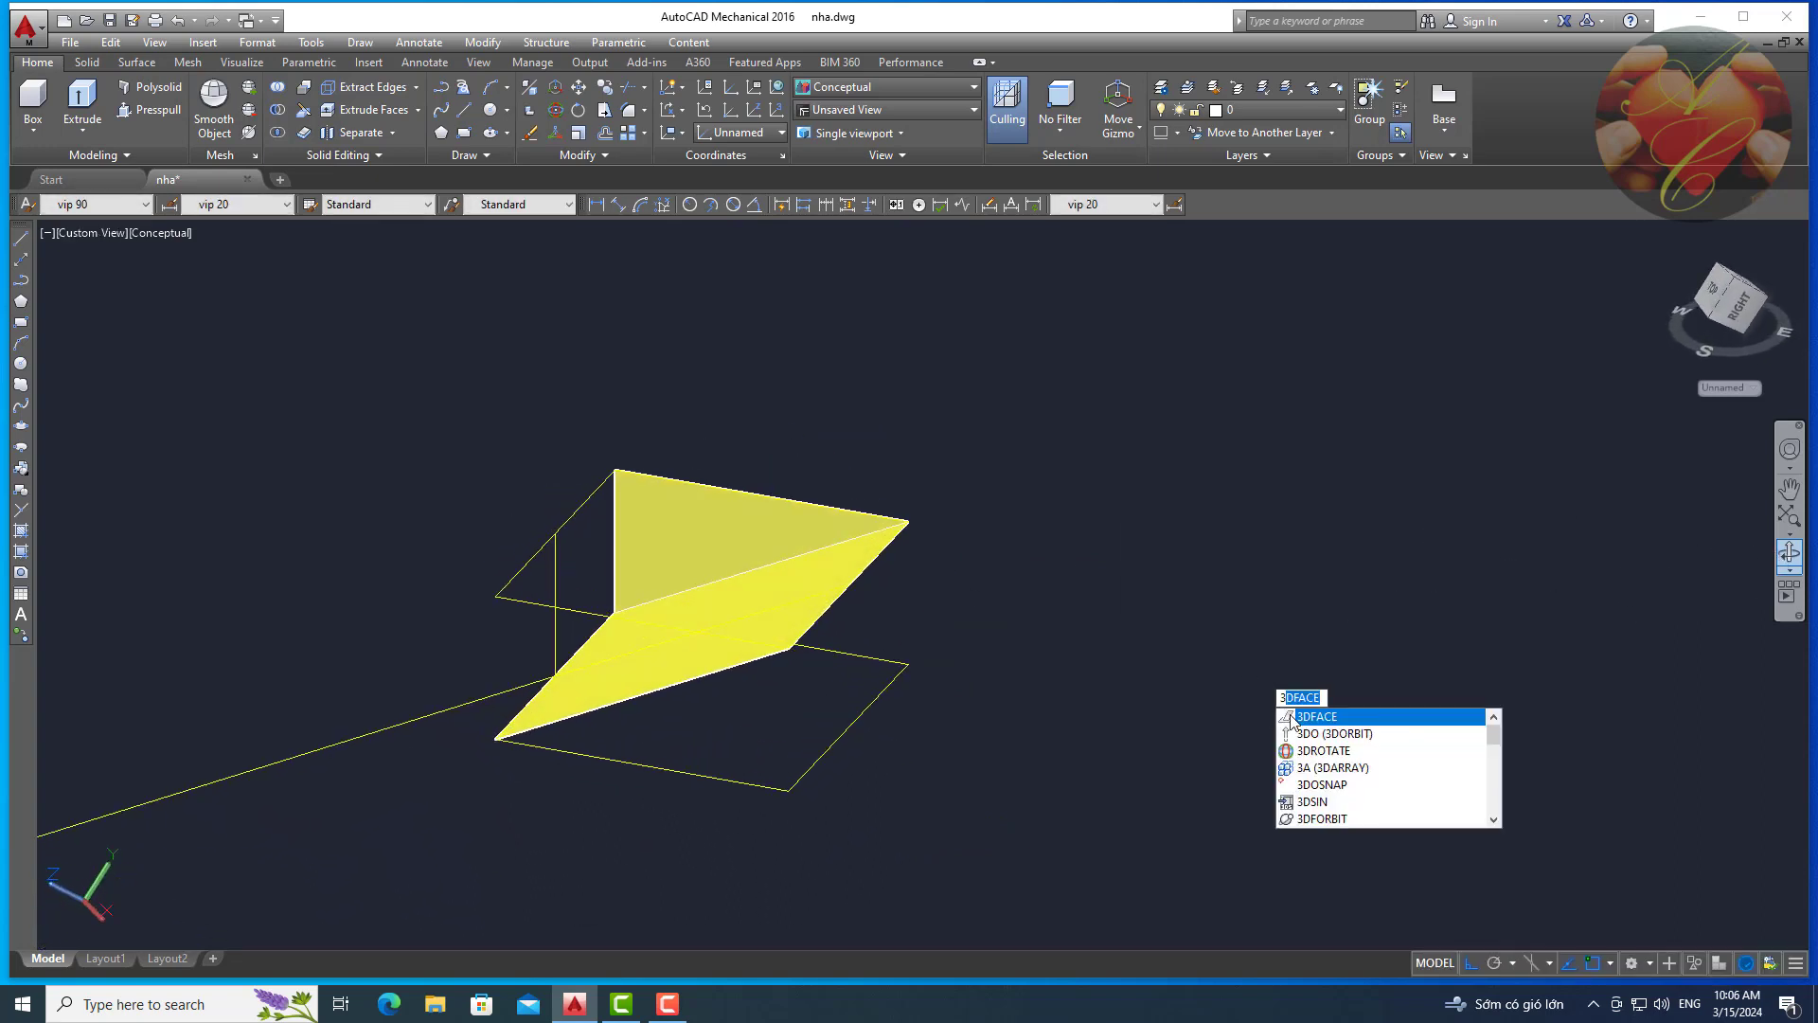
Draw the triangular 3D face closing the wedge's other end.
key(Return)
click(788, 648)
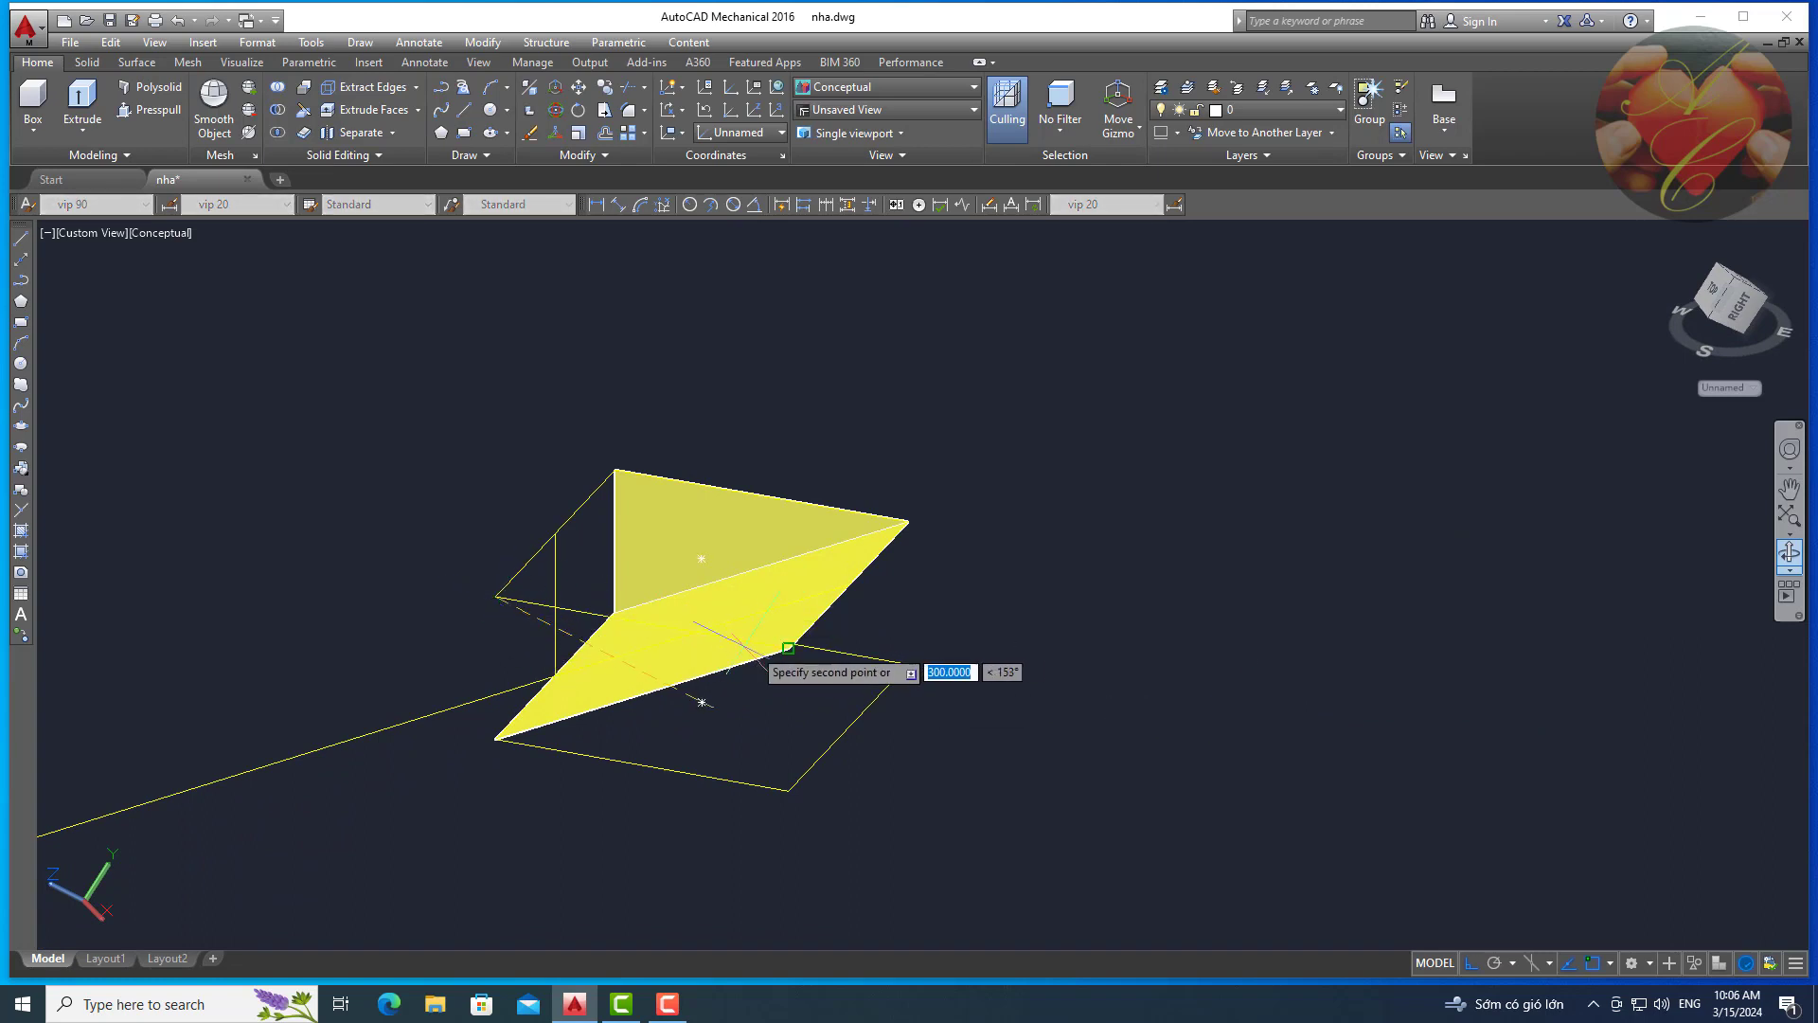
scroll(788, 648, up, 4)
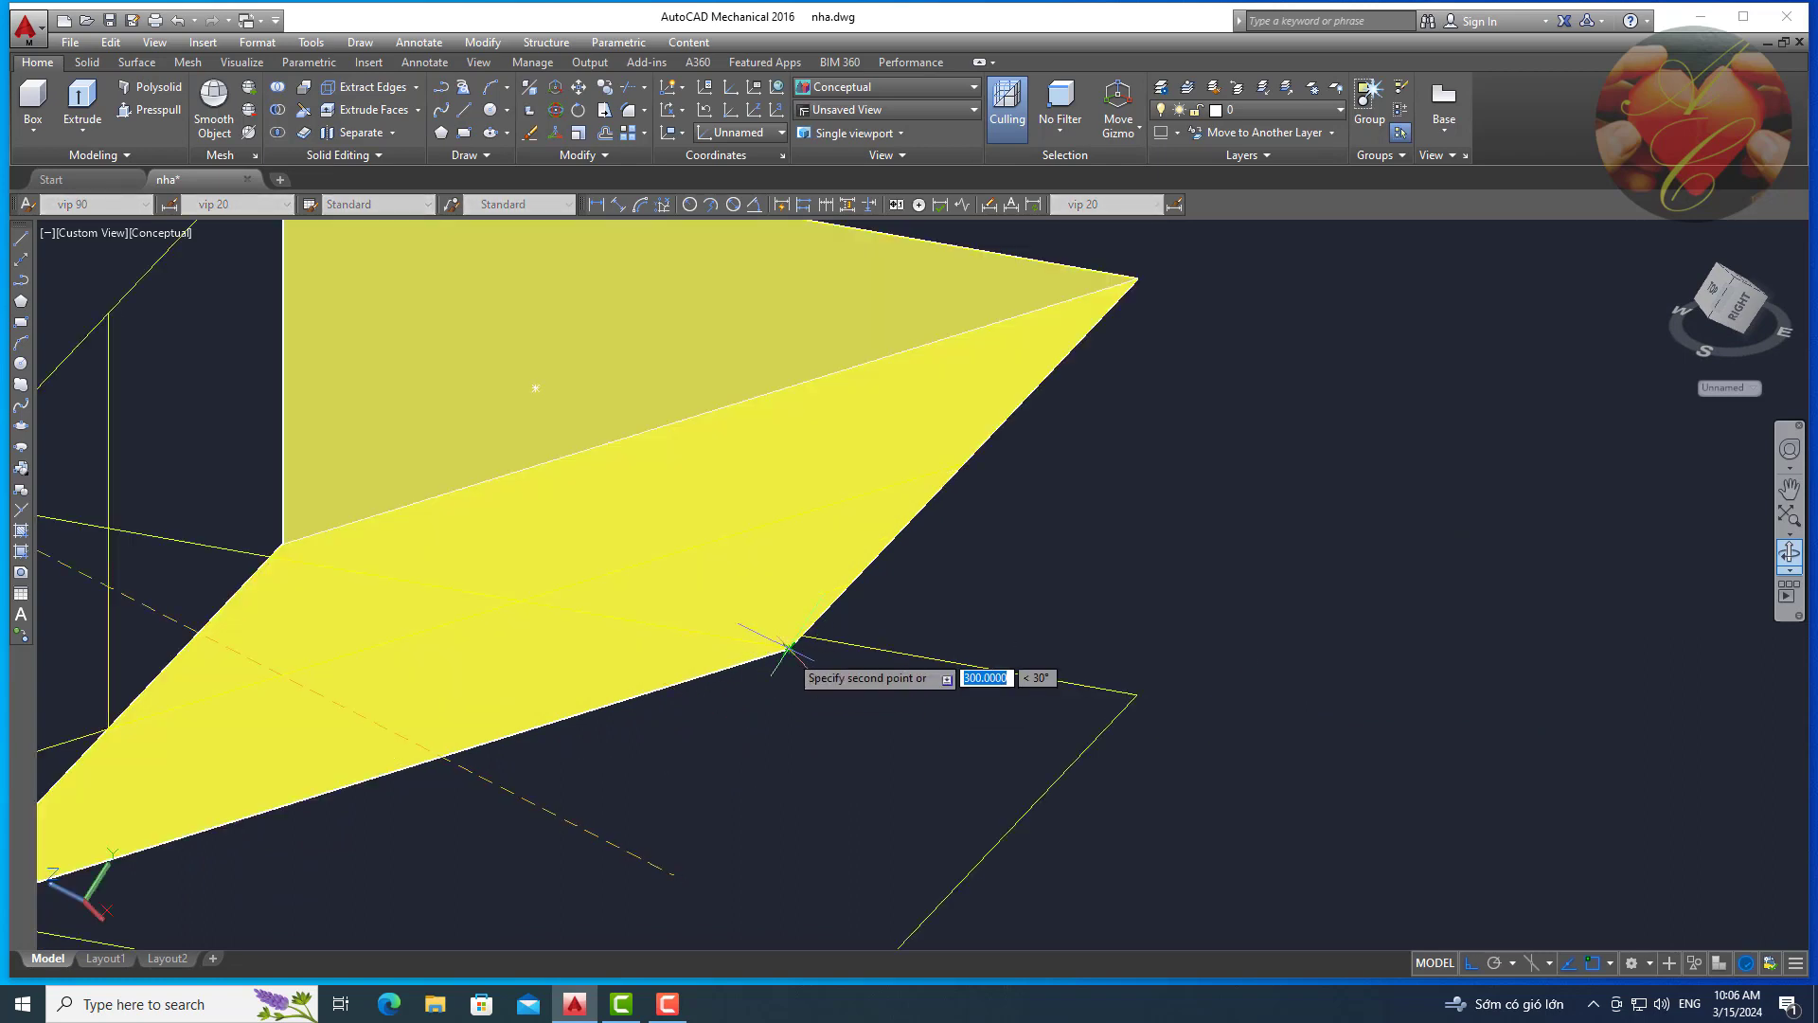
scroll(786, 654, down, 7)
scroll(722, 666, up, 4)
click(775, 660)
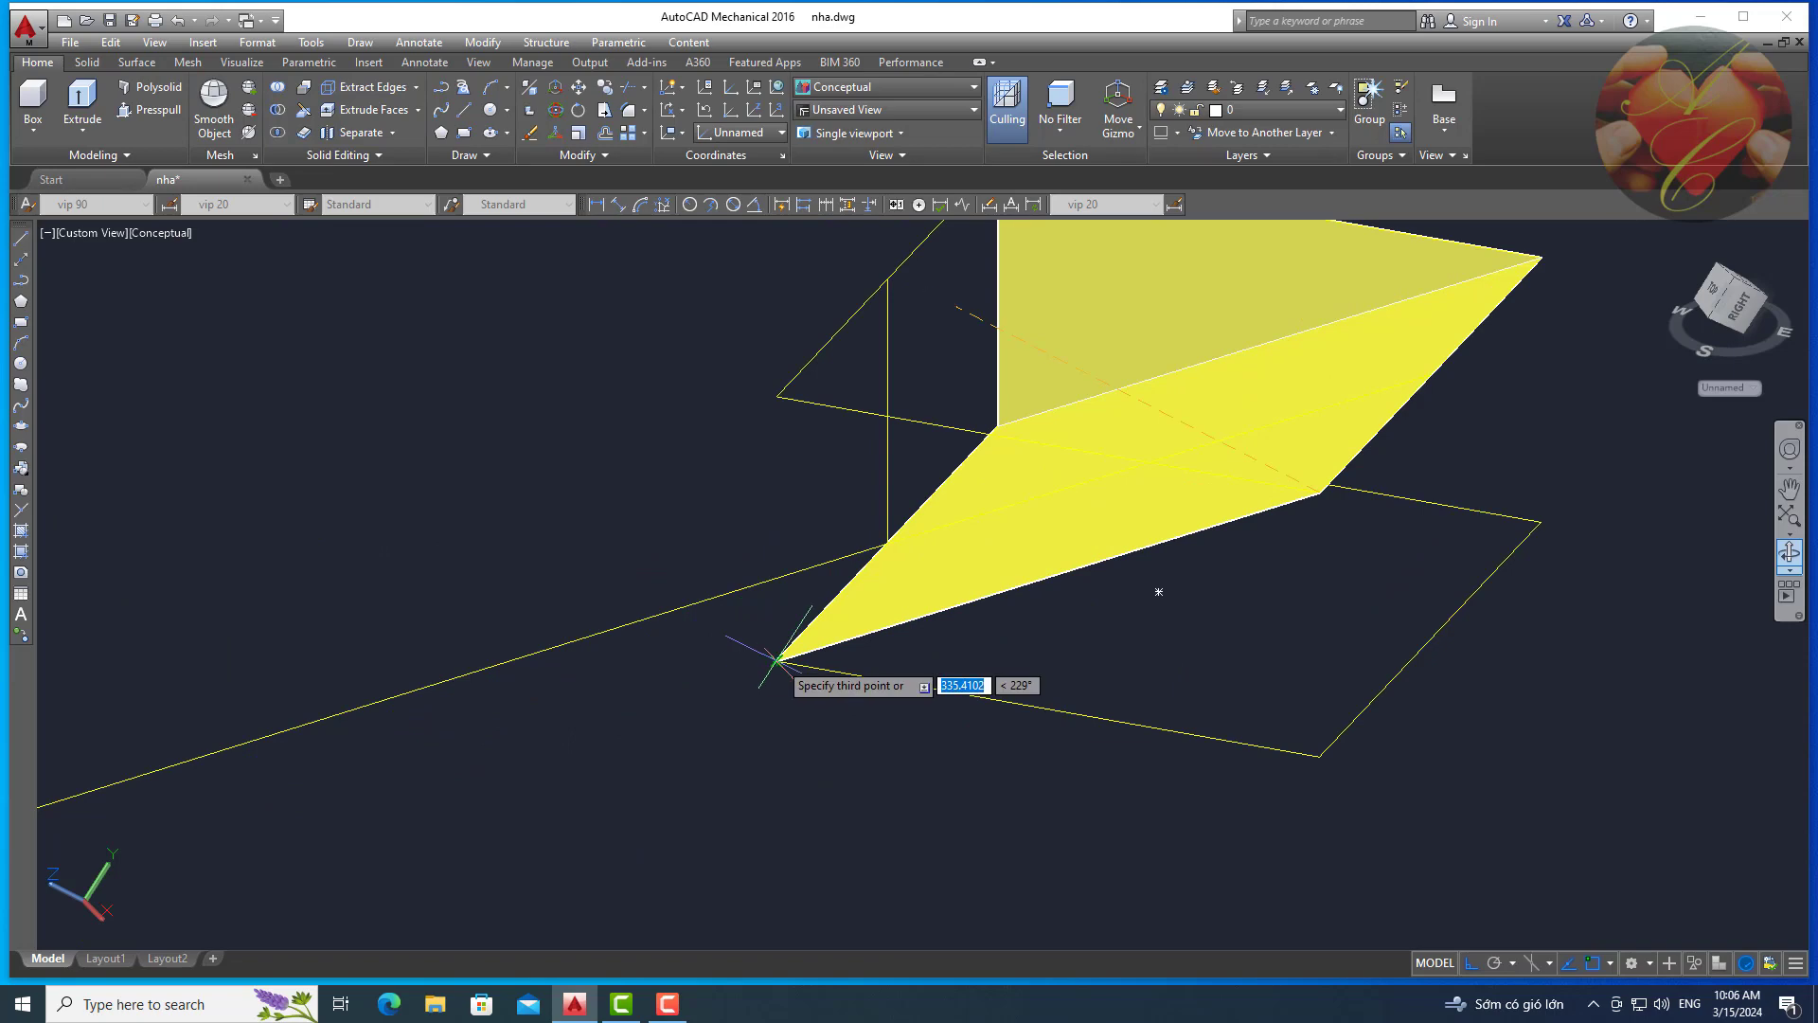
click(777, 398)
key(Return)
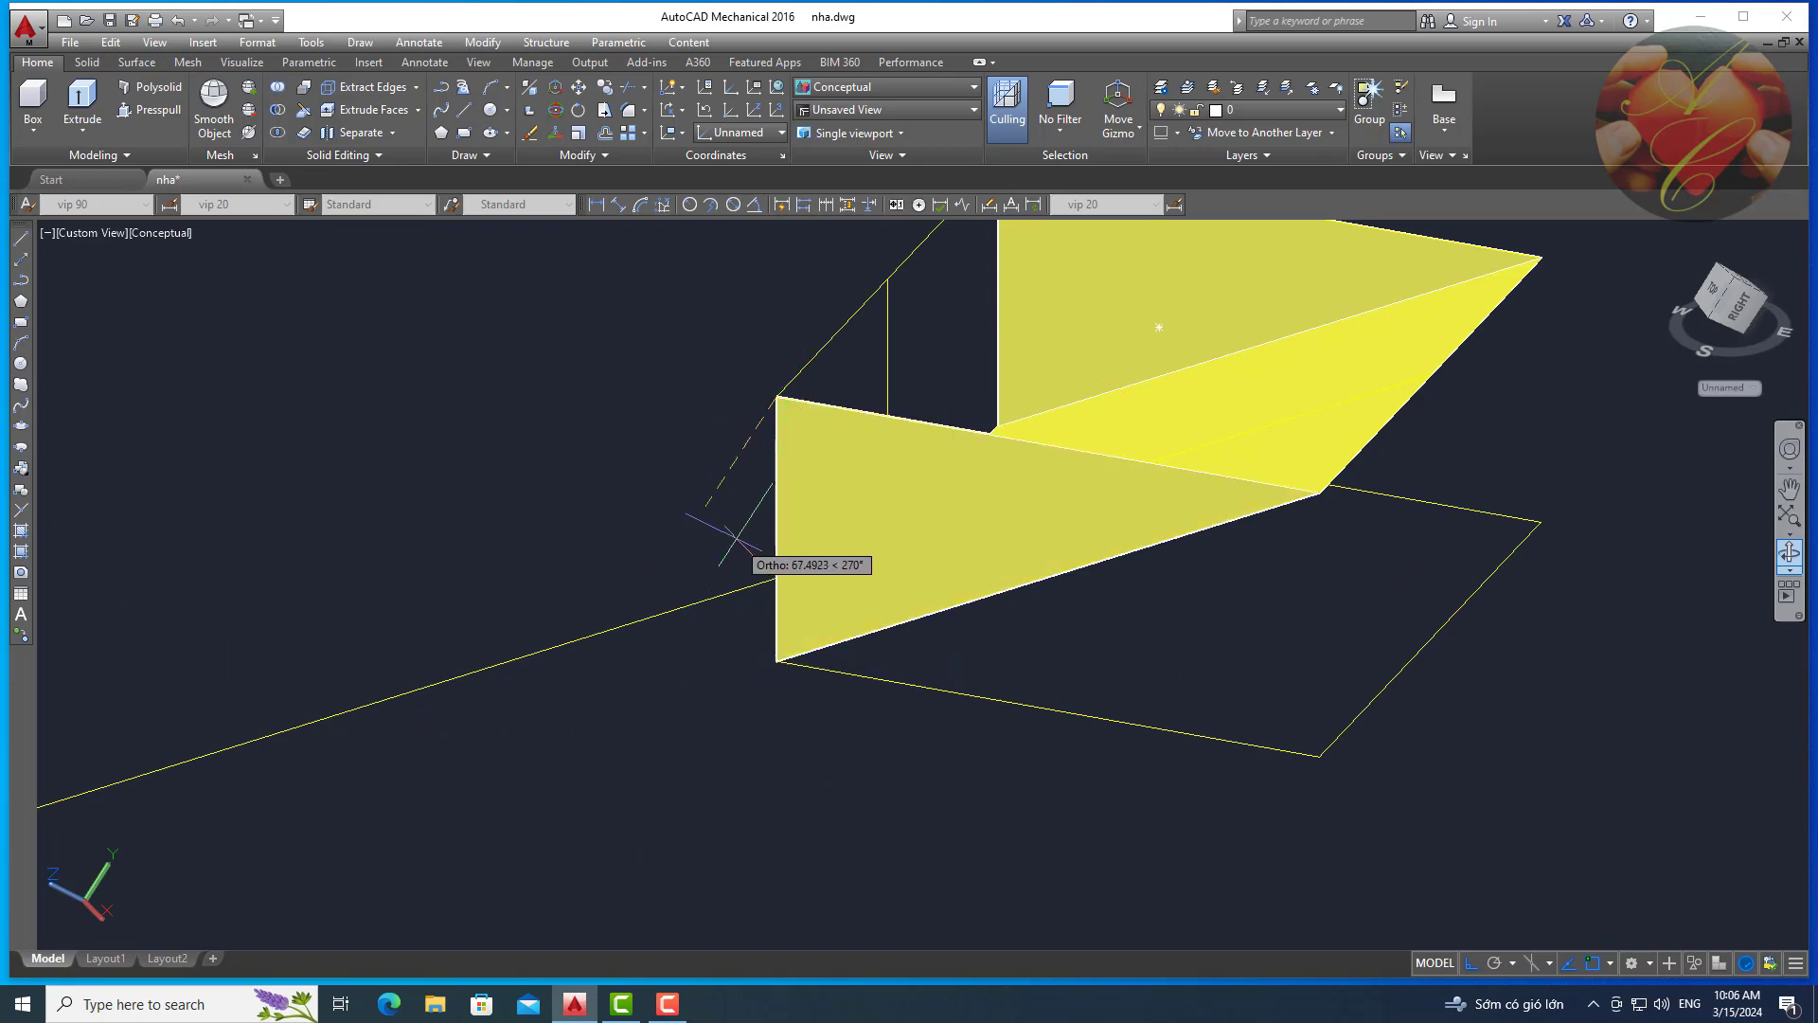
key(Return)
Orbit and pan to view the finished wedge from above the front.
click(1790, 554)
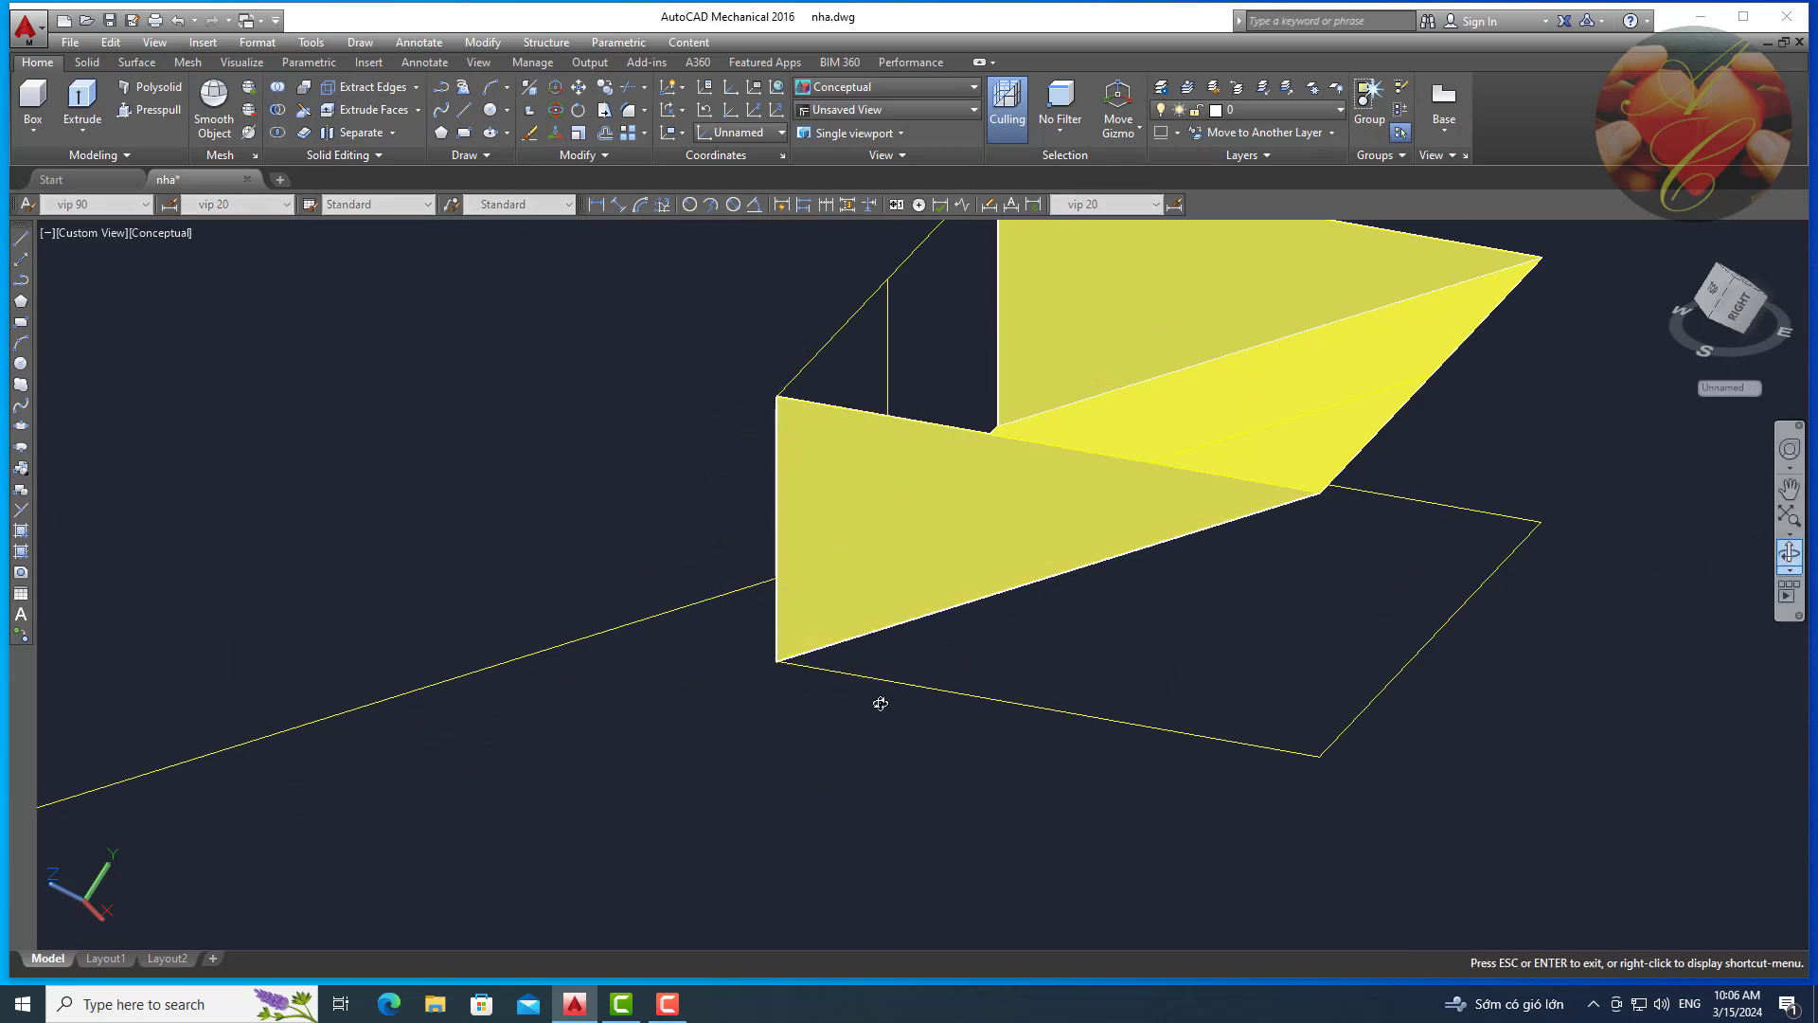
mouse_move(876, 698)
mouse_down()
mouse_move(1155, 631)
mouse_move(1076, 576)
mouse_move(986, 609)
mouse_move(889, 702)
mouse_move(1291, 617)
mouse_up()
key(Escape)
middle_drag(1292, 618, 616, 731)
scroll(750, 789, down, 1)
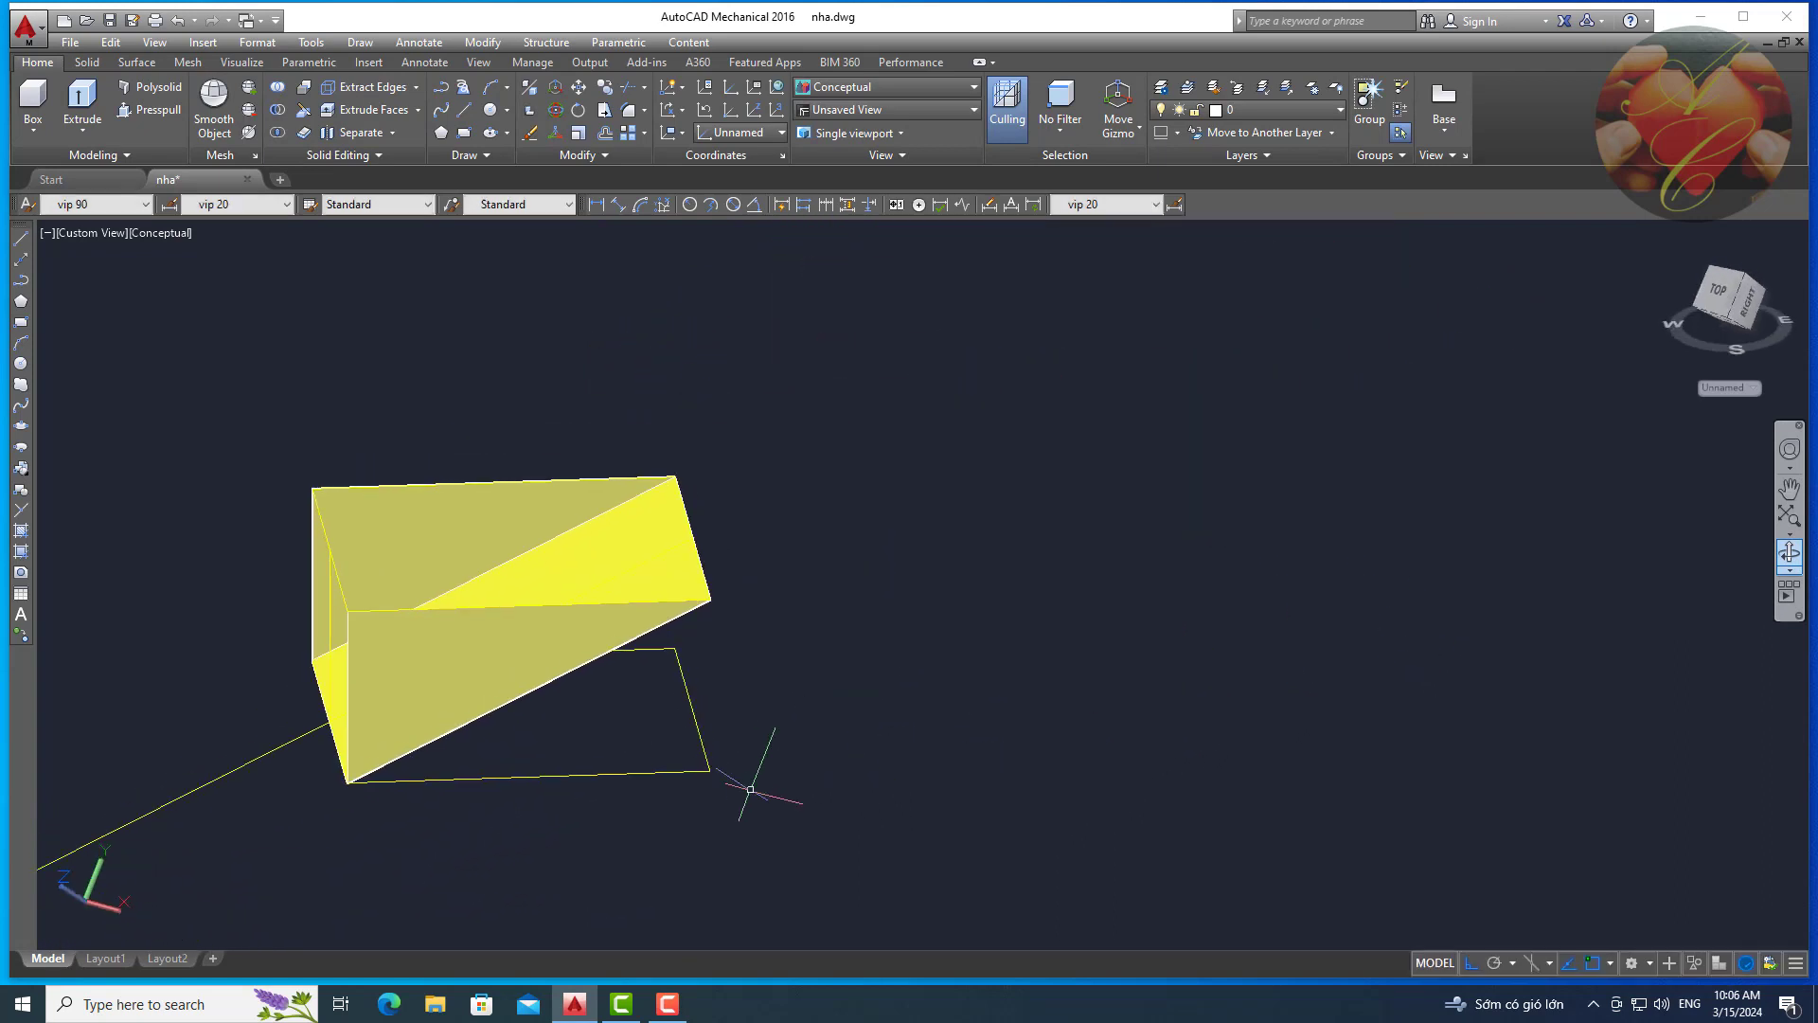
In southwest isometric, move the copied square under the wedge off to the right.
click(92, 233)
click(165, 411)
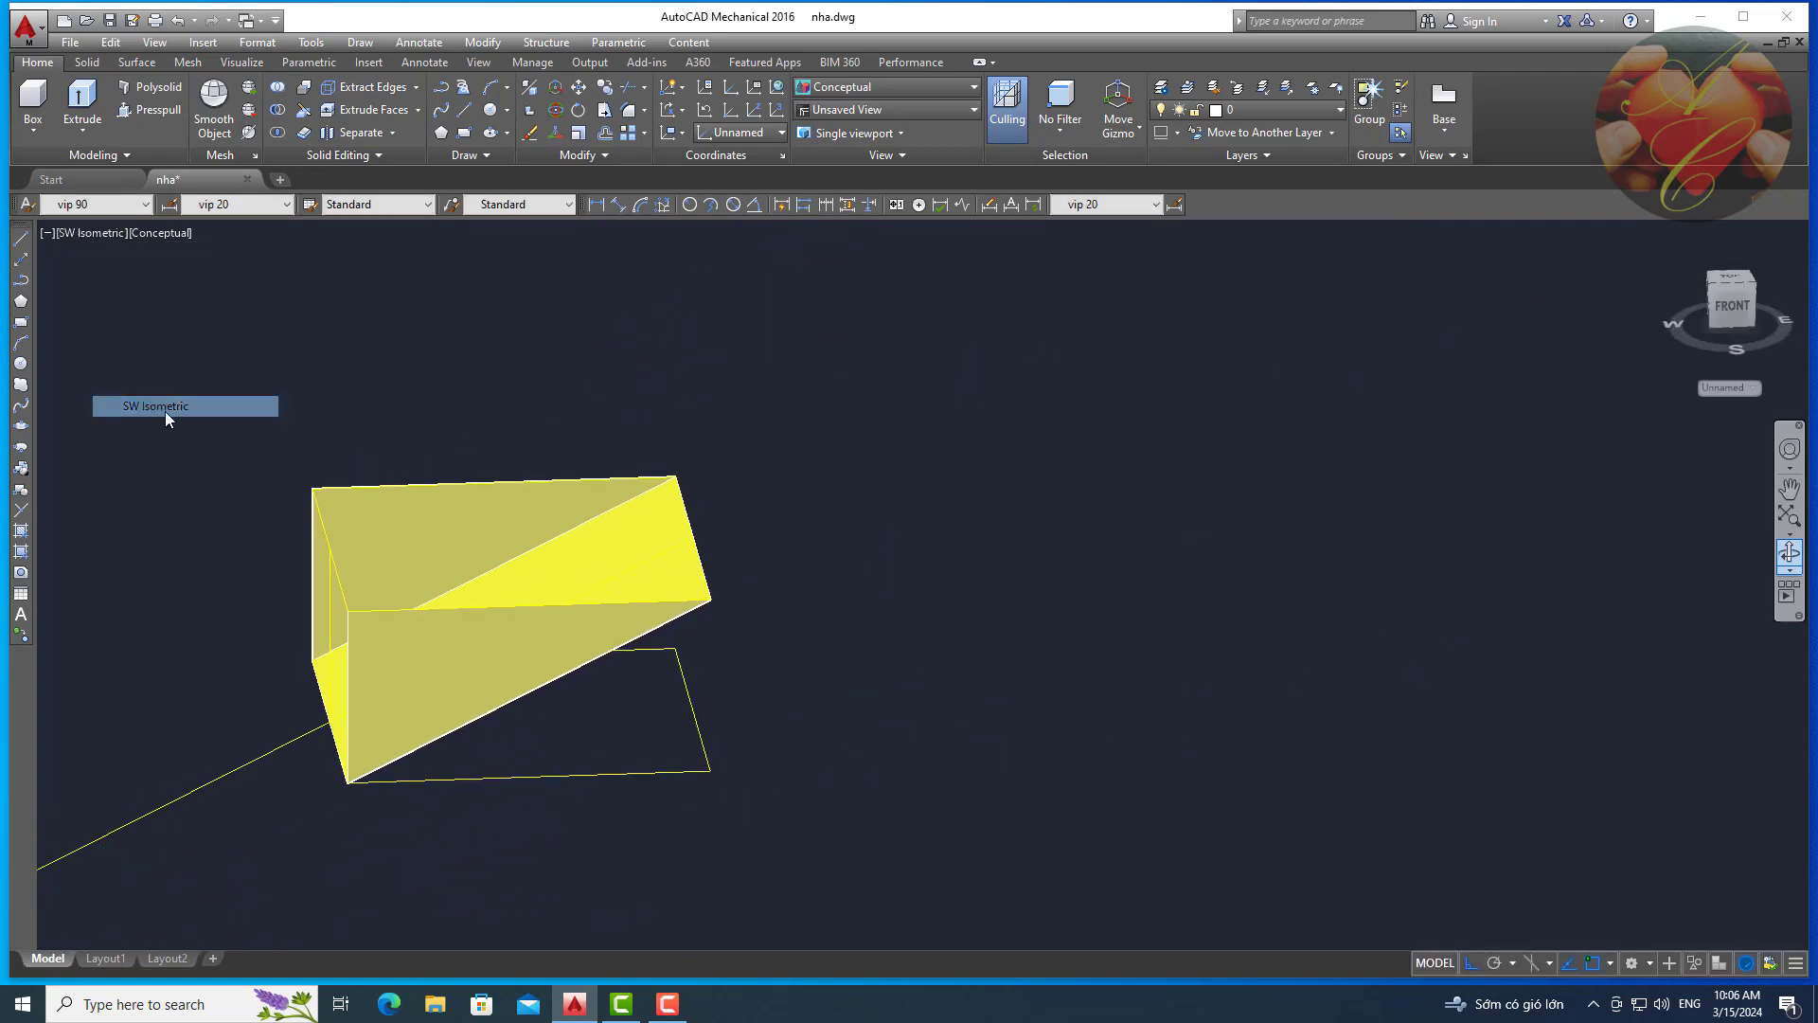
middle_drag(1210, 517, 730, 710)
scroll(739, 682, up, 2)
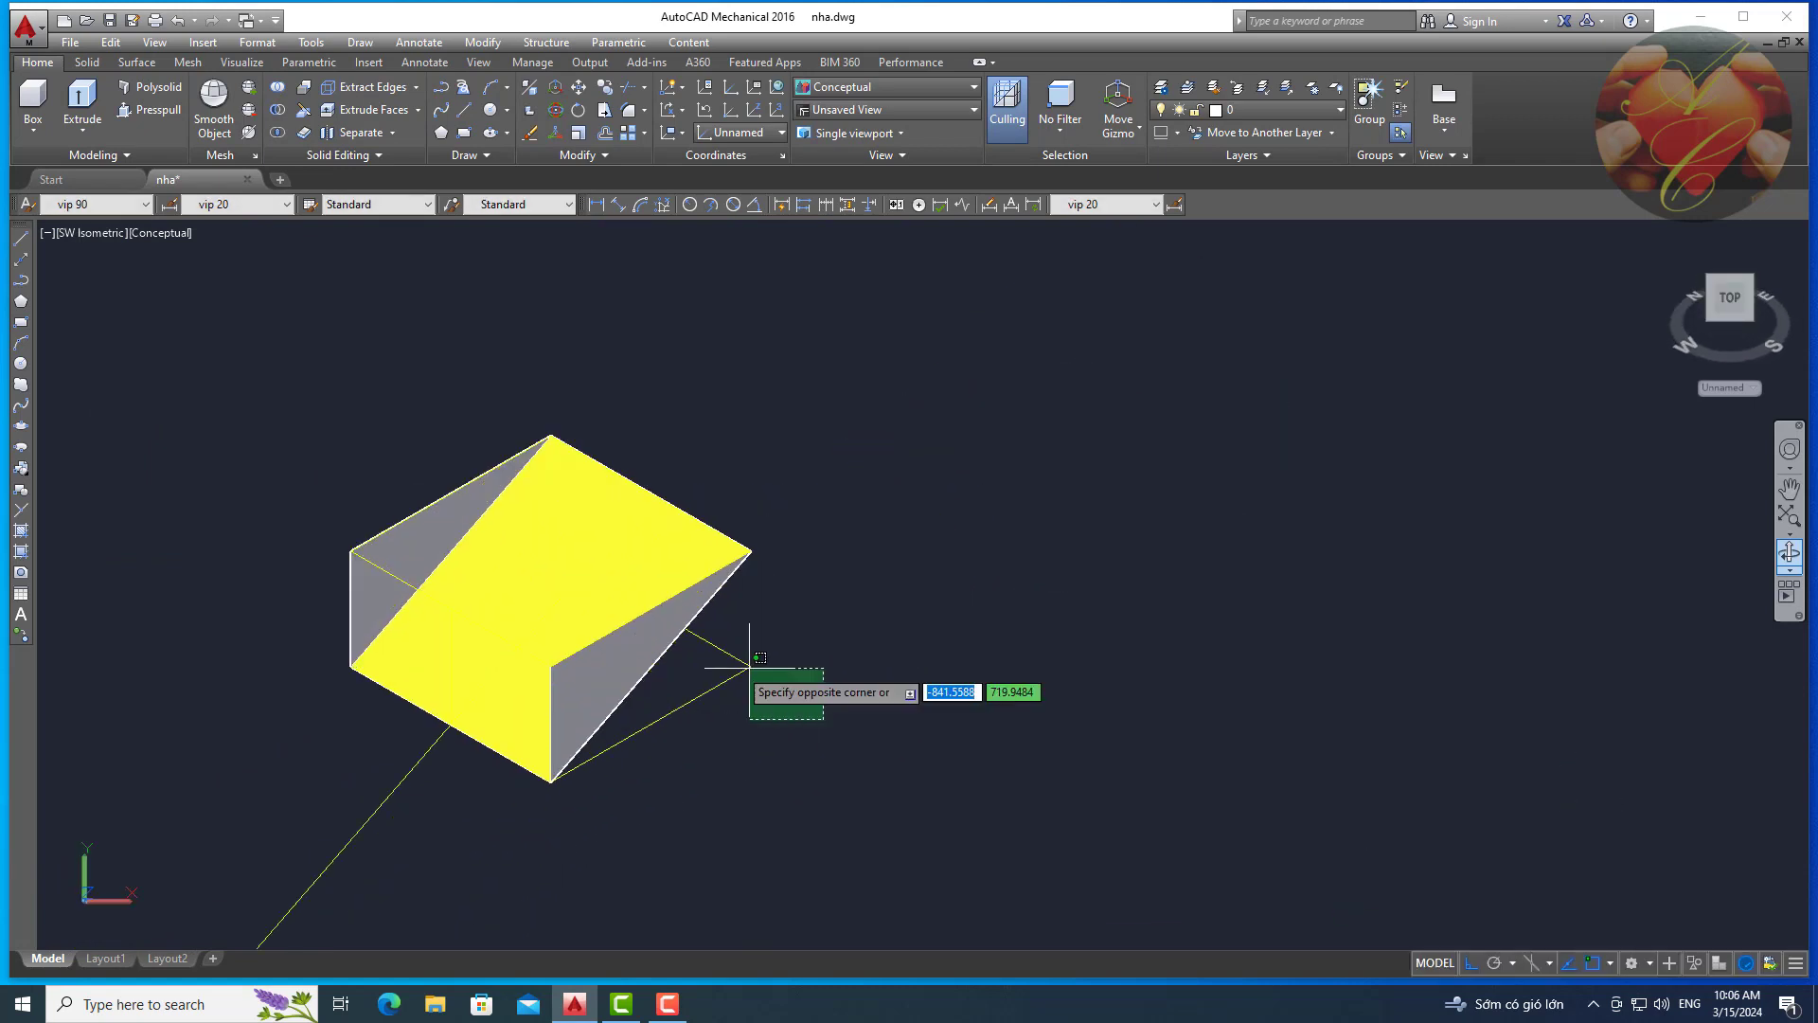
click(747, 661)
key(Return)
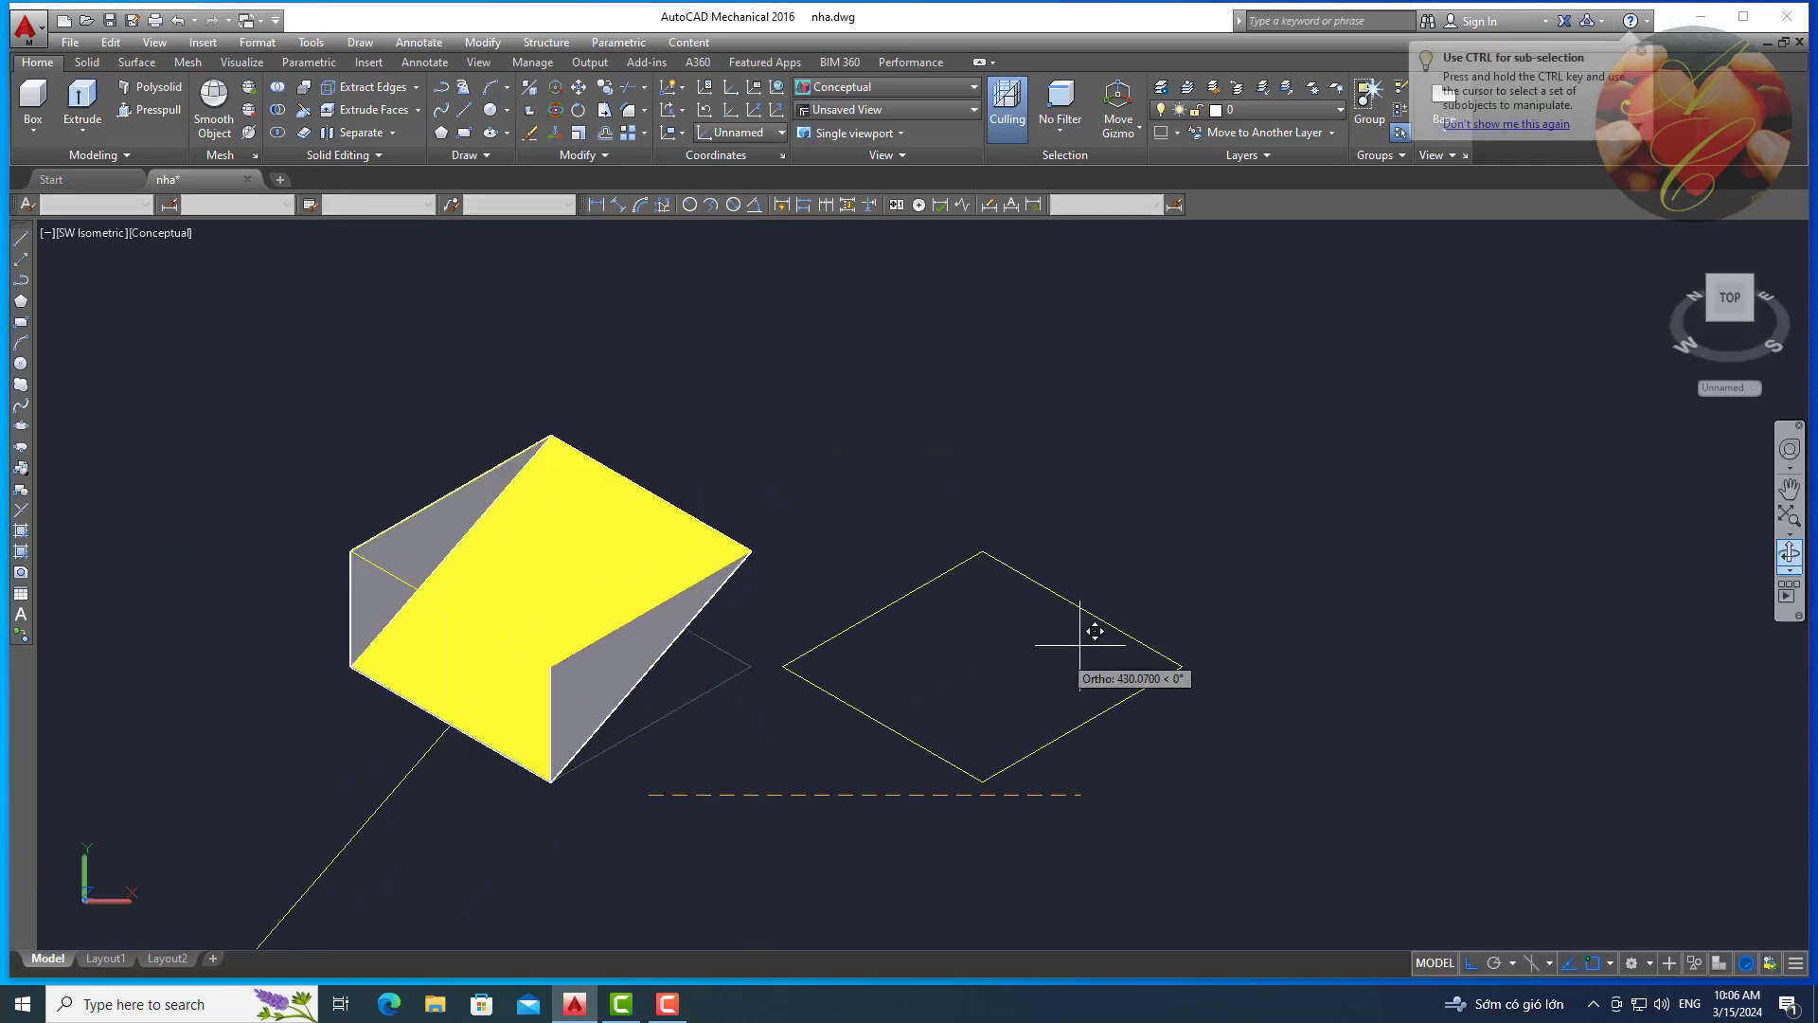
scroll(1164, 440, down, 3)
scroll(787, 654, up, 3)
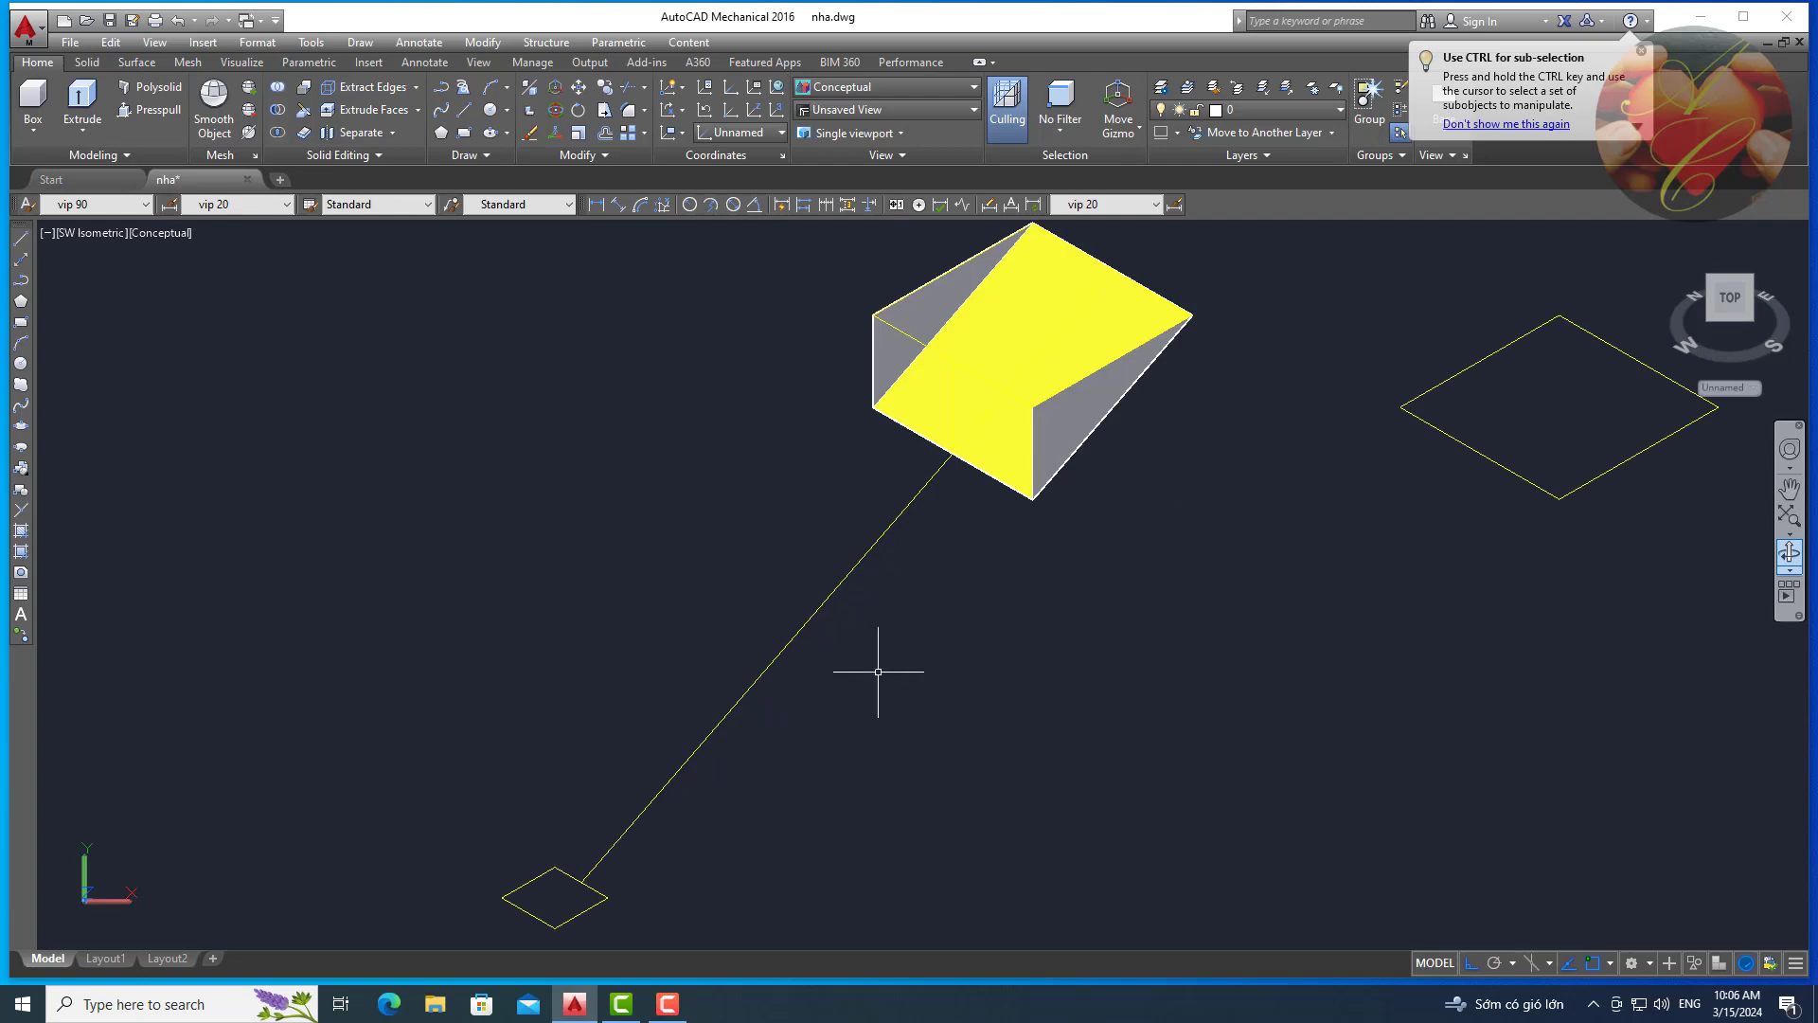
scroll(947, 606, down, 2)
text(3)
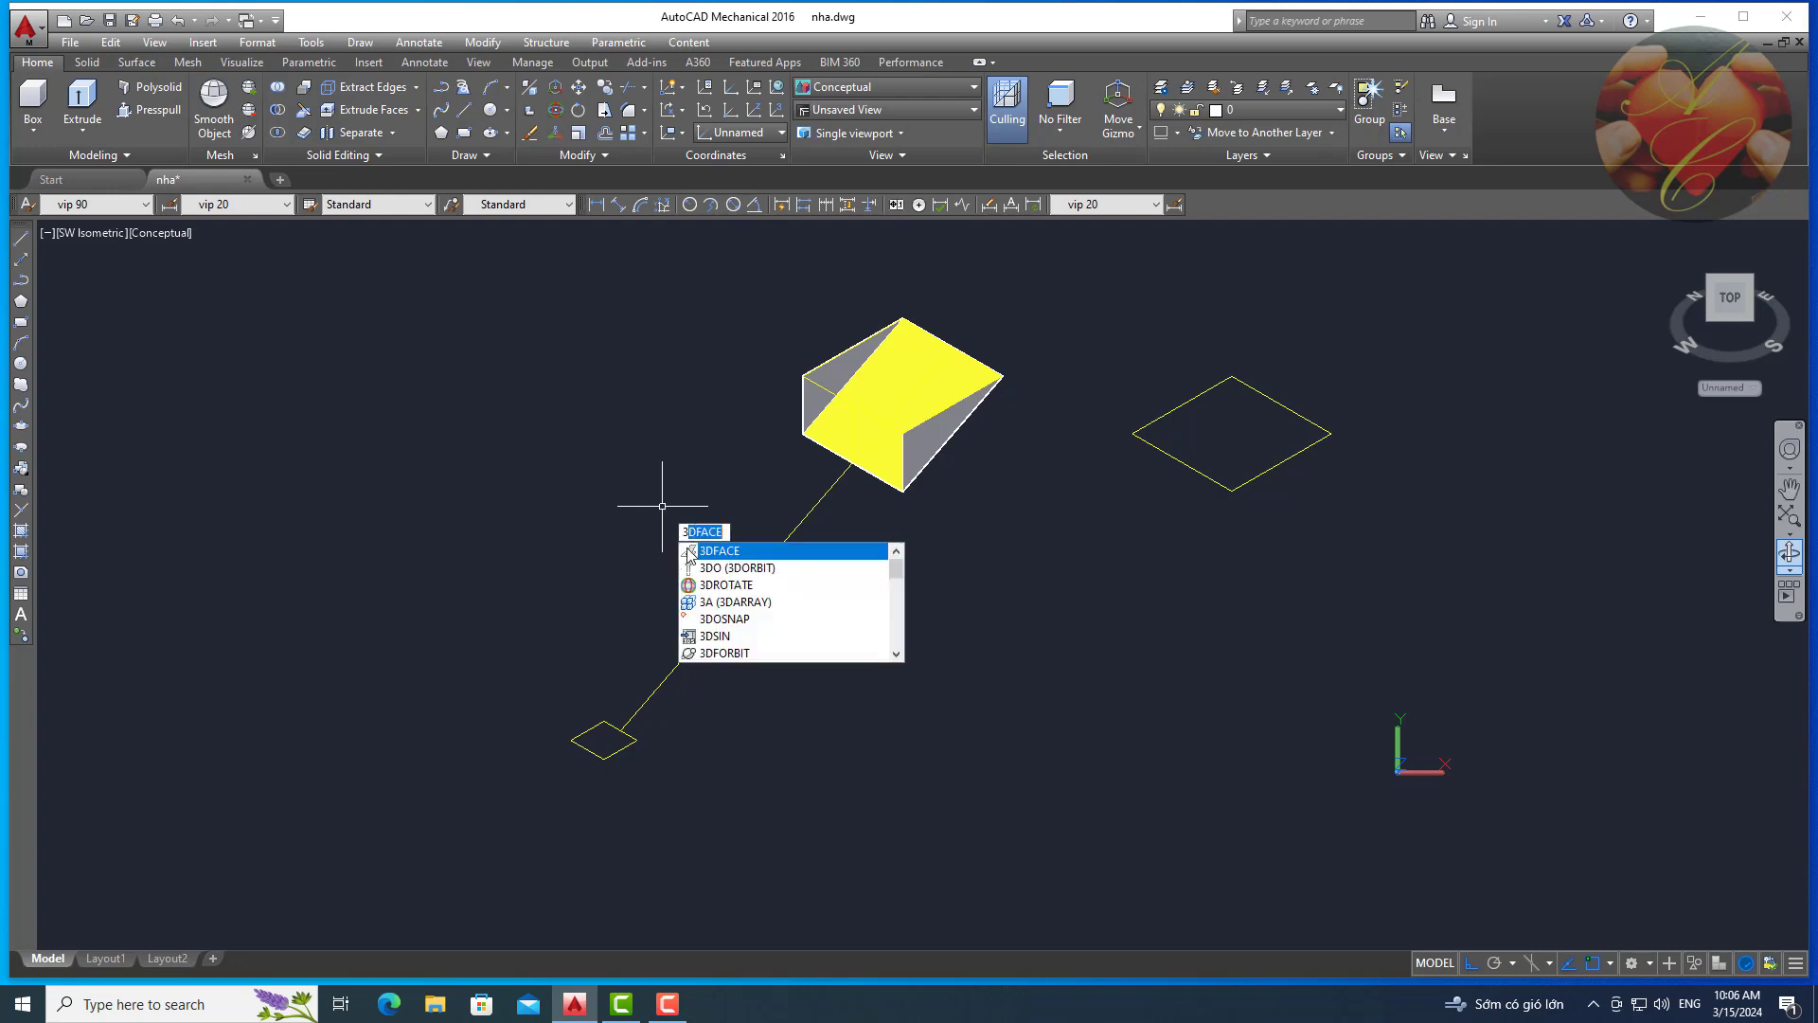
Draw a long tapered 3D face from the small square's corners to the wedge's bottom vertices.
key(Return)
click(604, 740)
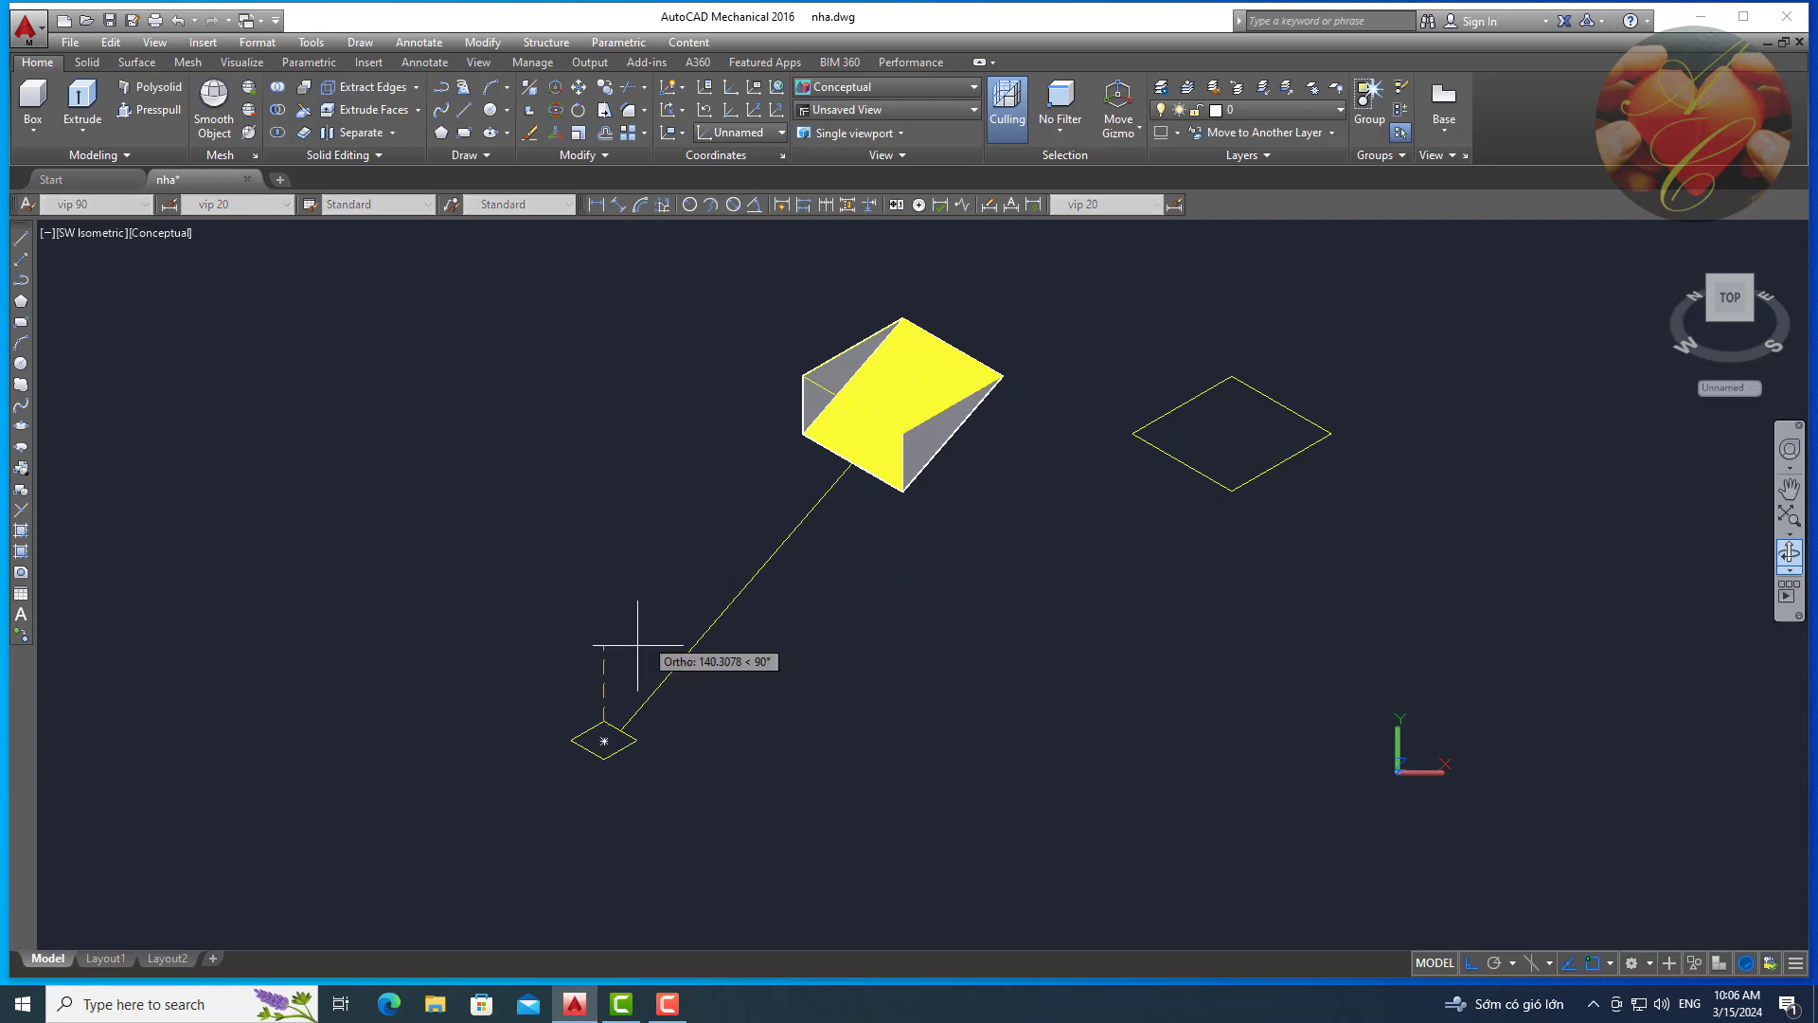
scroll(767, 419, up, 5)
scroll(833, 427, down, 4)
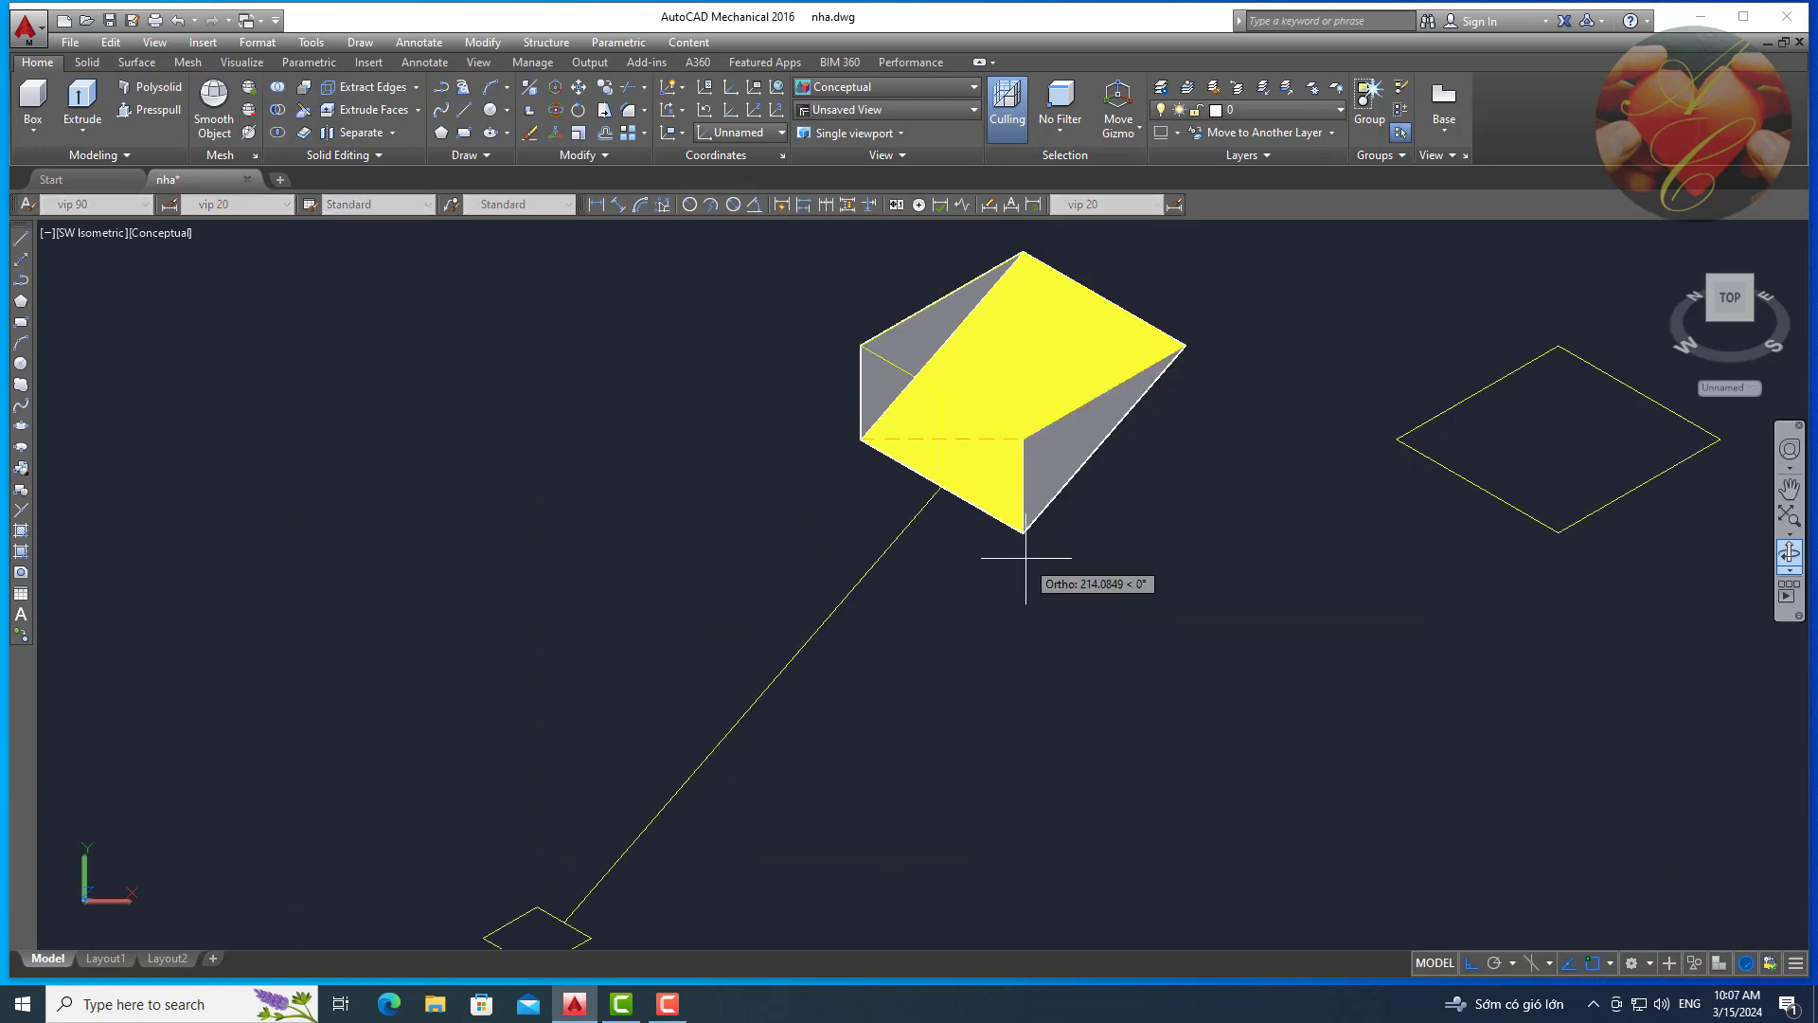
scroll(1026, 558, up, 4)
click(978, 471)
scroll(980, 471, down, 4)
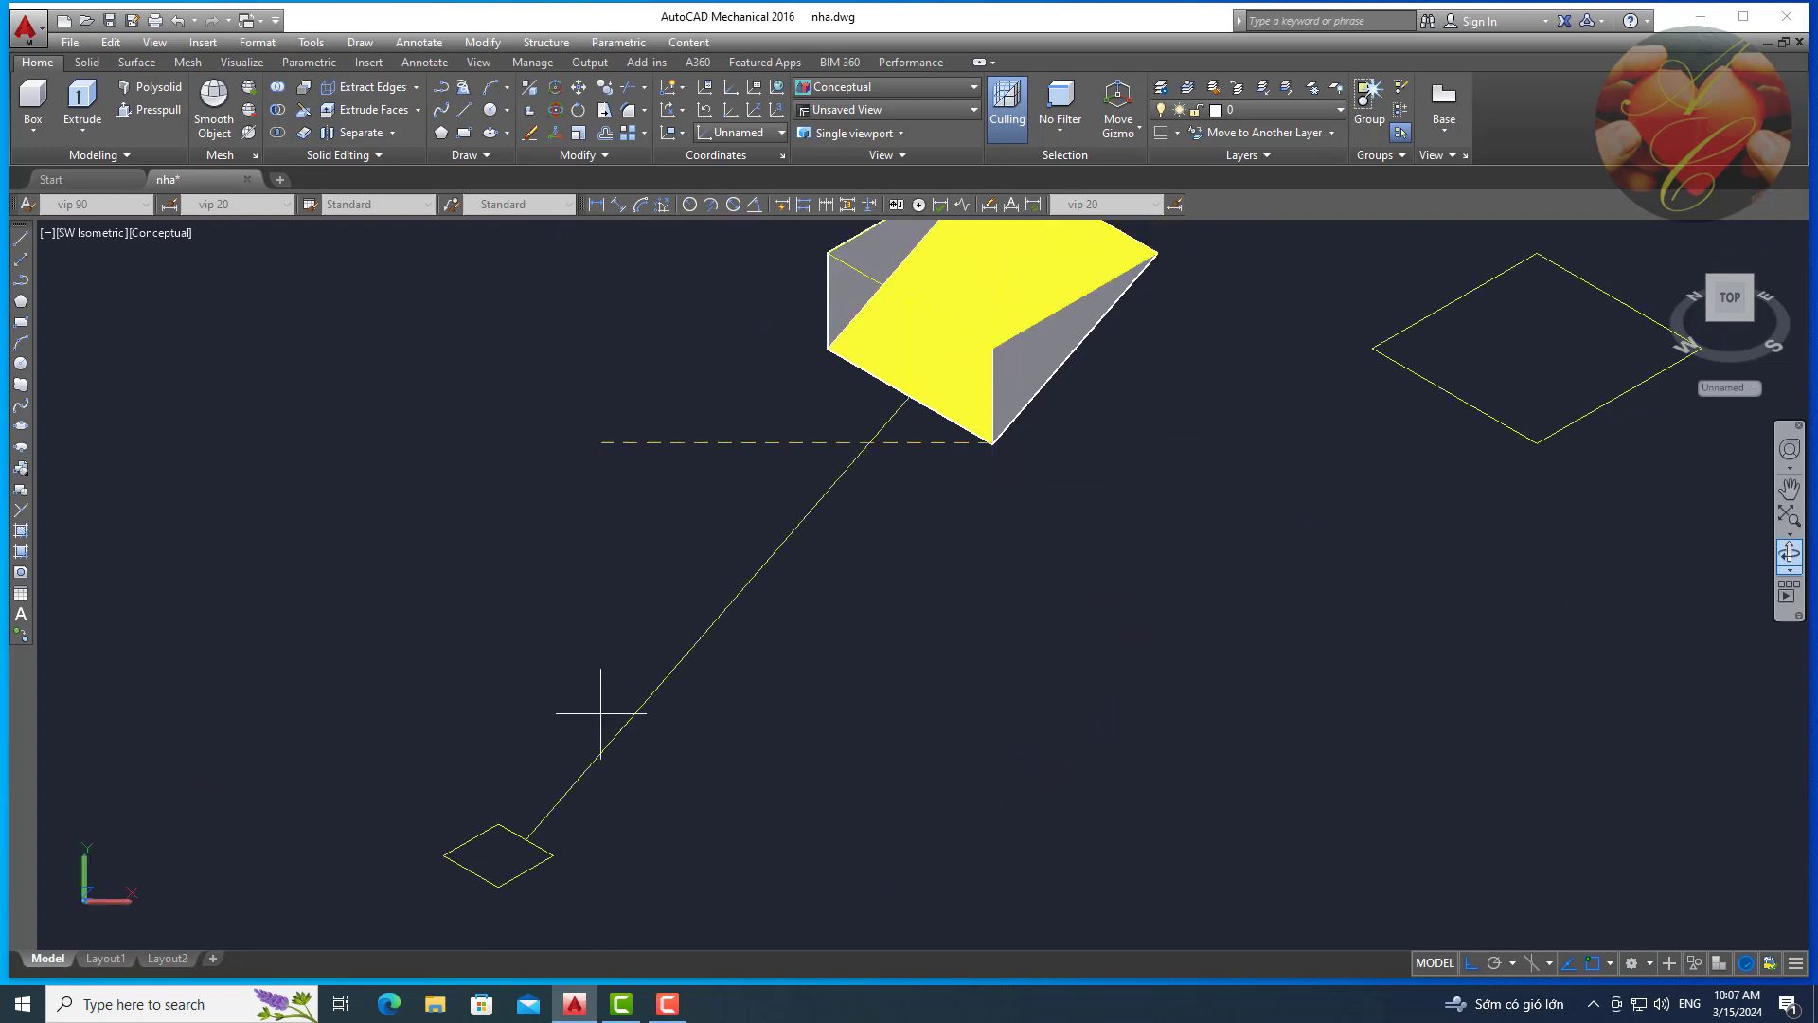
click(554, 856)
scroll(544, 847, up, 4)
scroll(543, 838, down, 4)
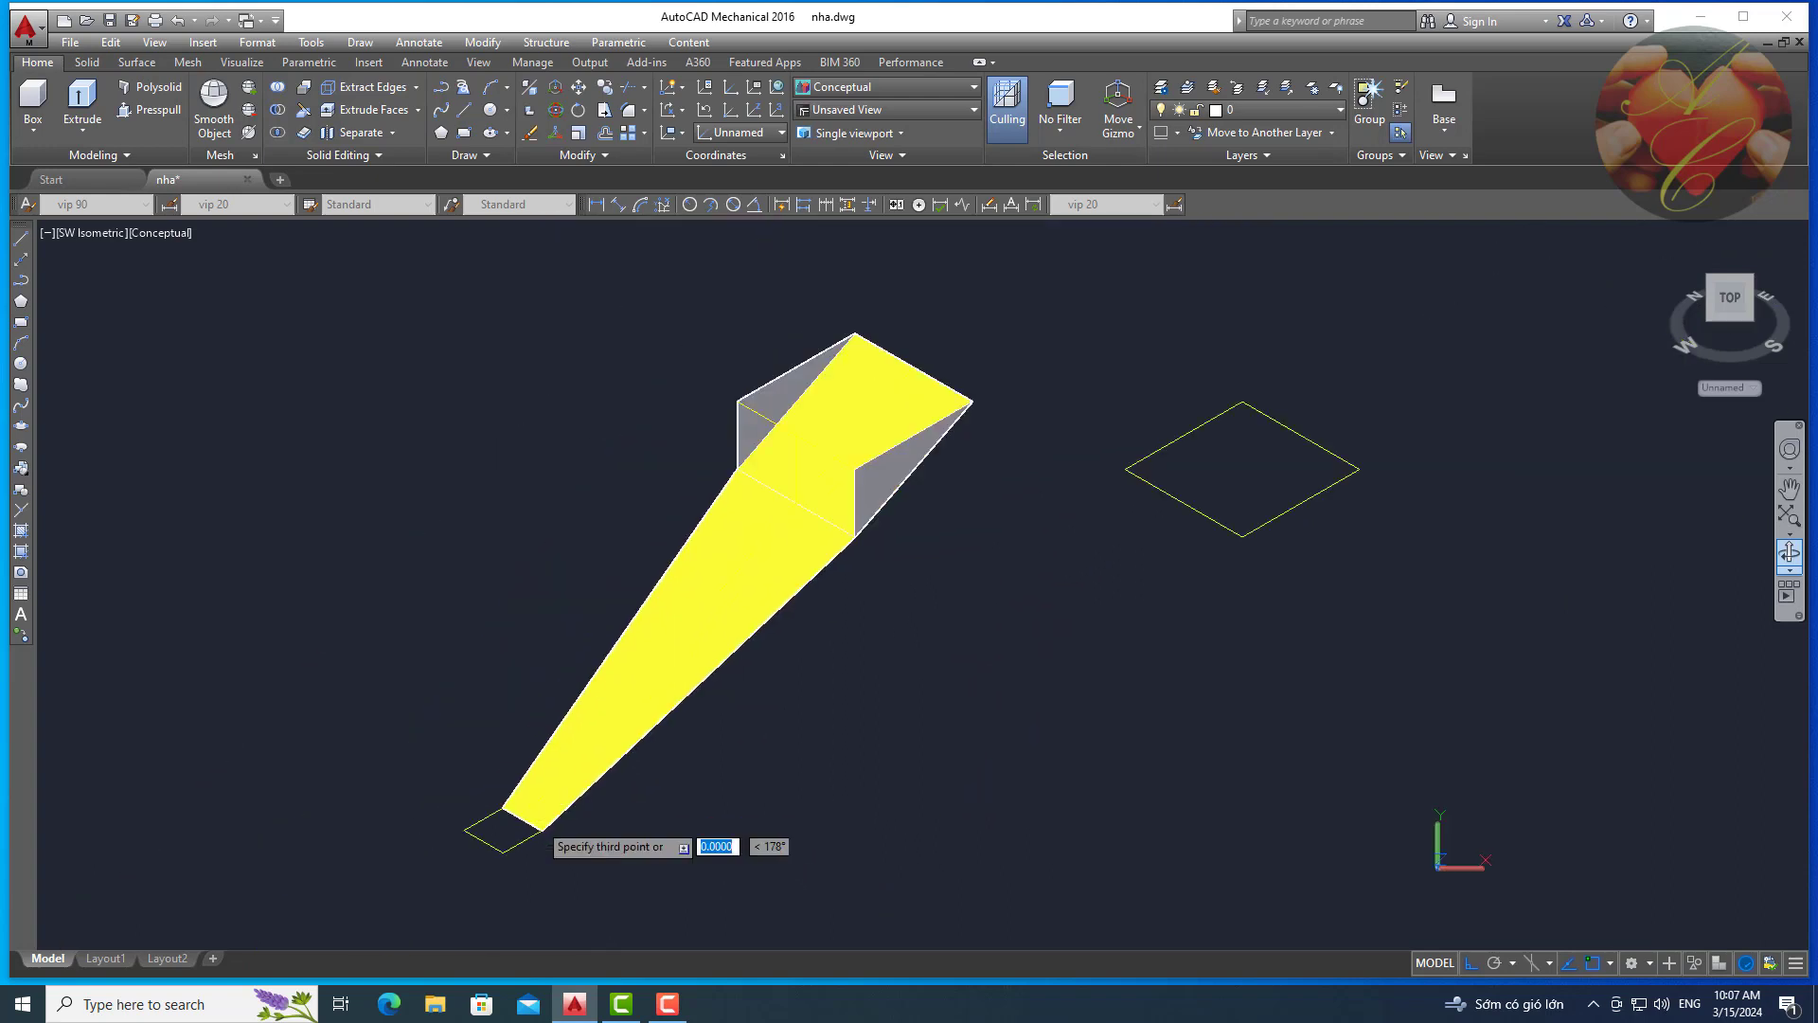
key(Return)
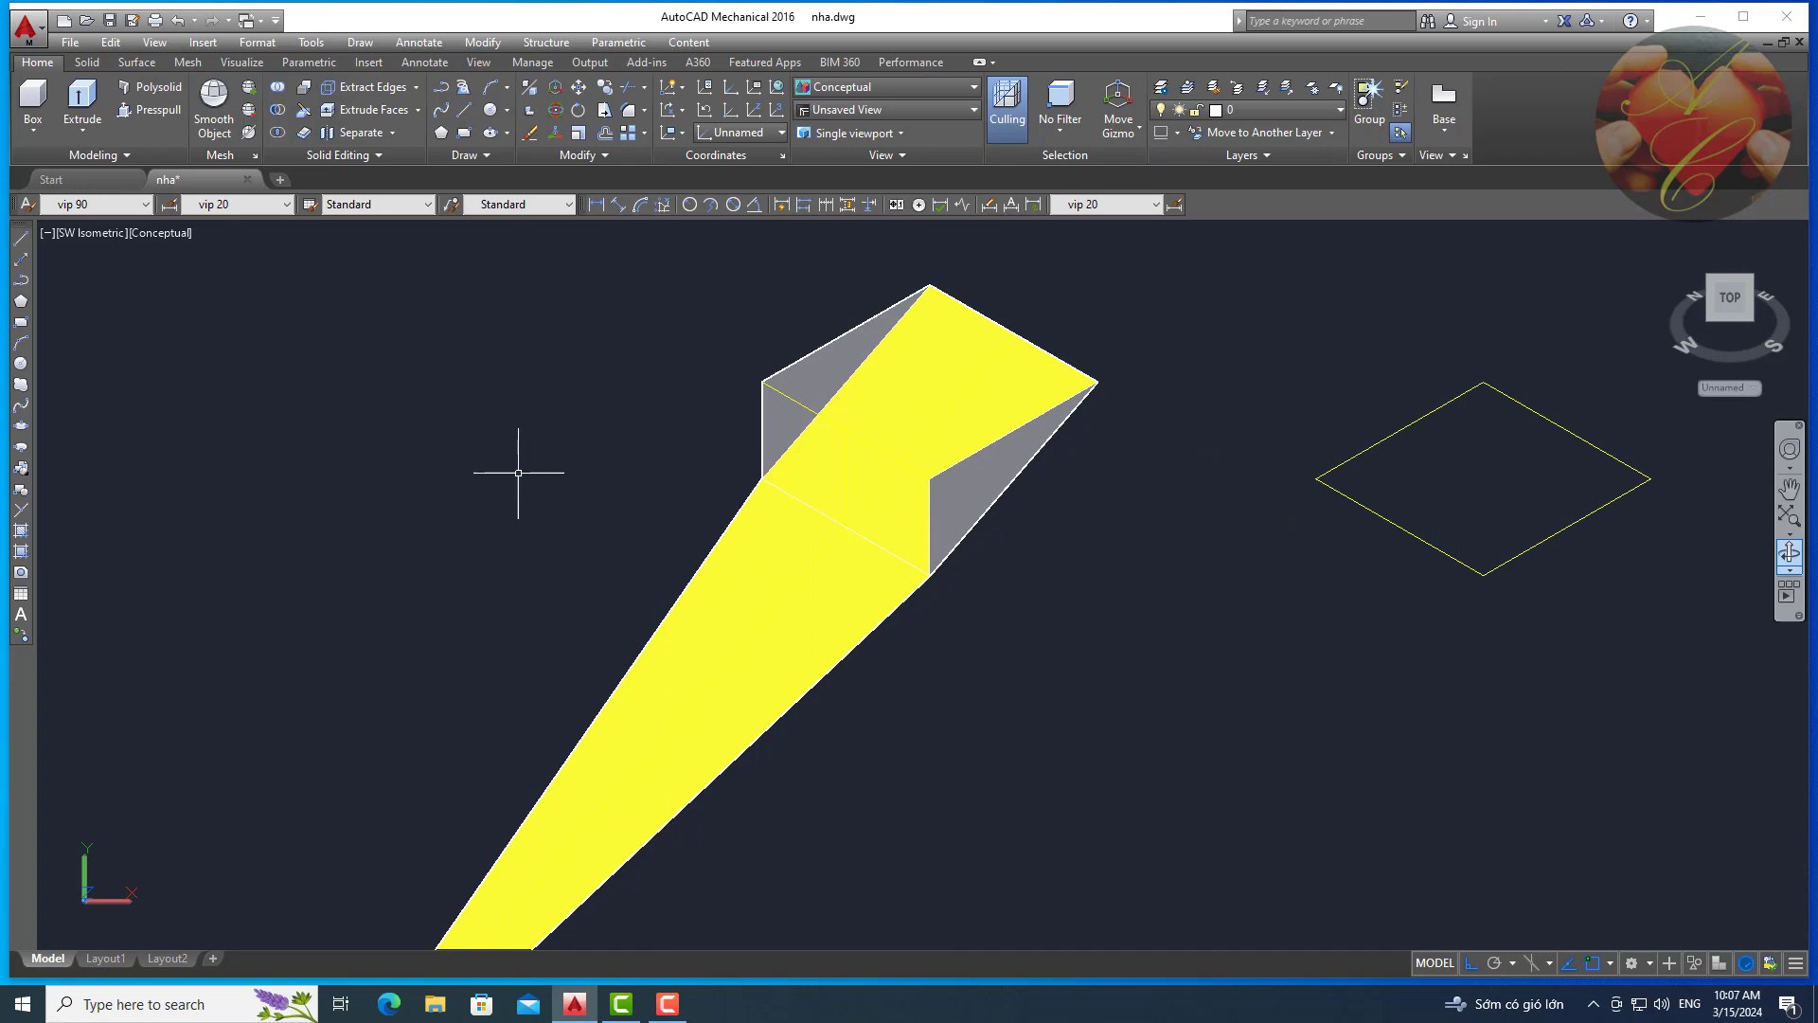
scroll(519, 469, down, 2)
click(152, 232)
In wireframe, copy the small square 60 units beside the original.
click(208, 277)
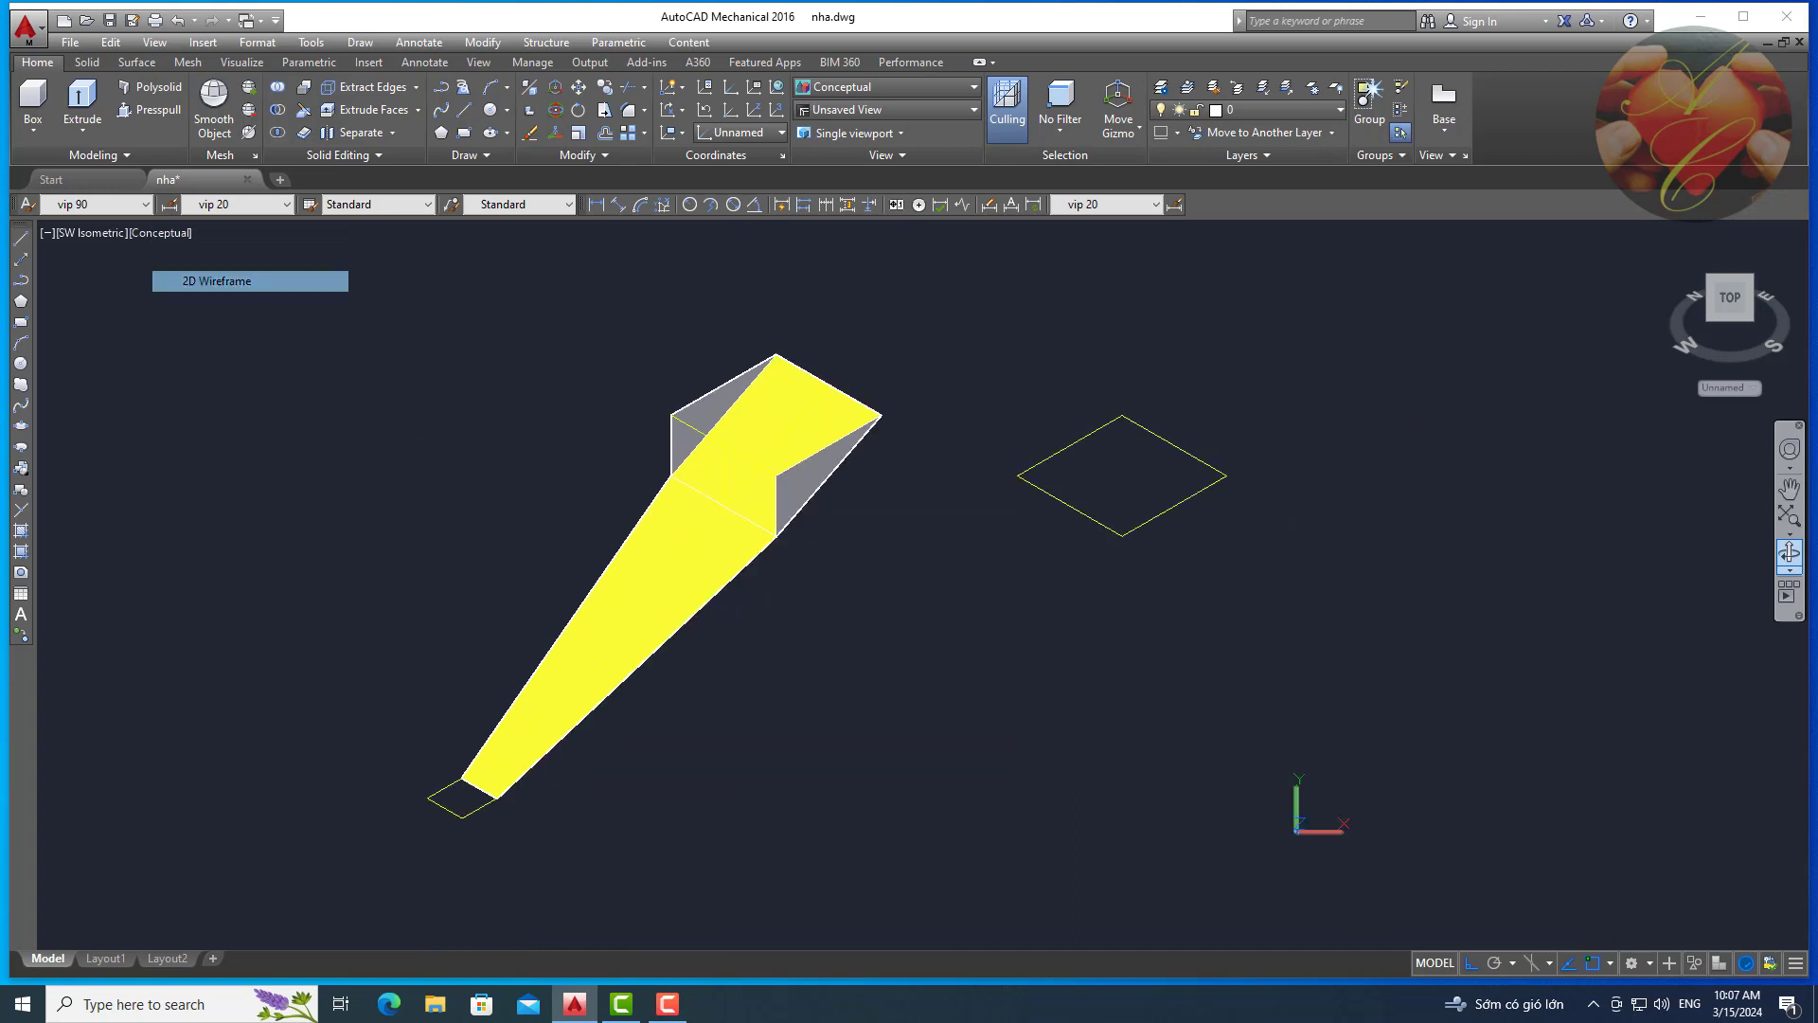
scroll(454, 786, up, 6)
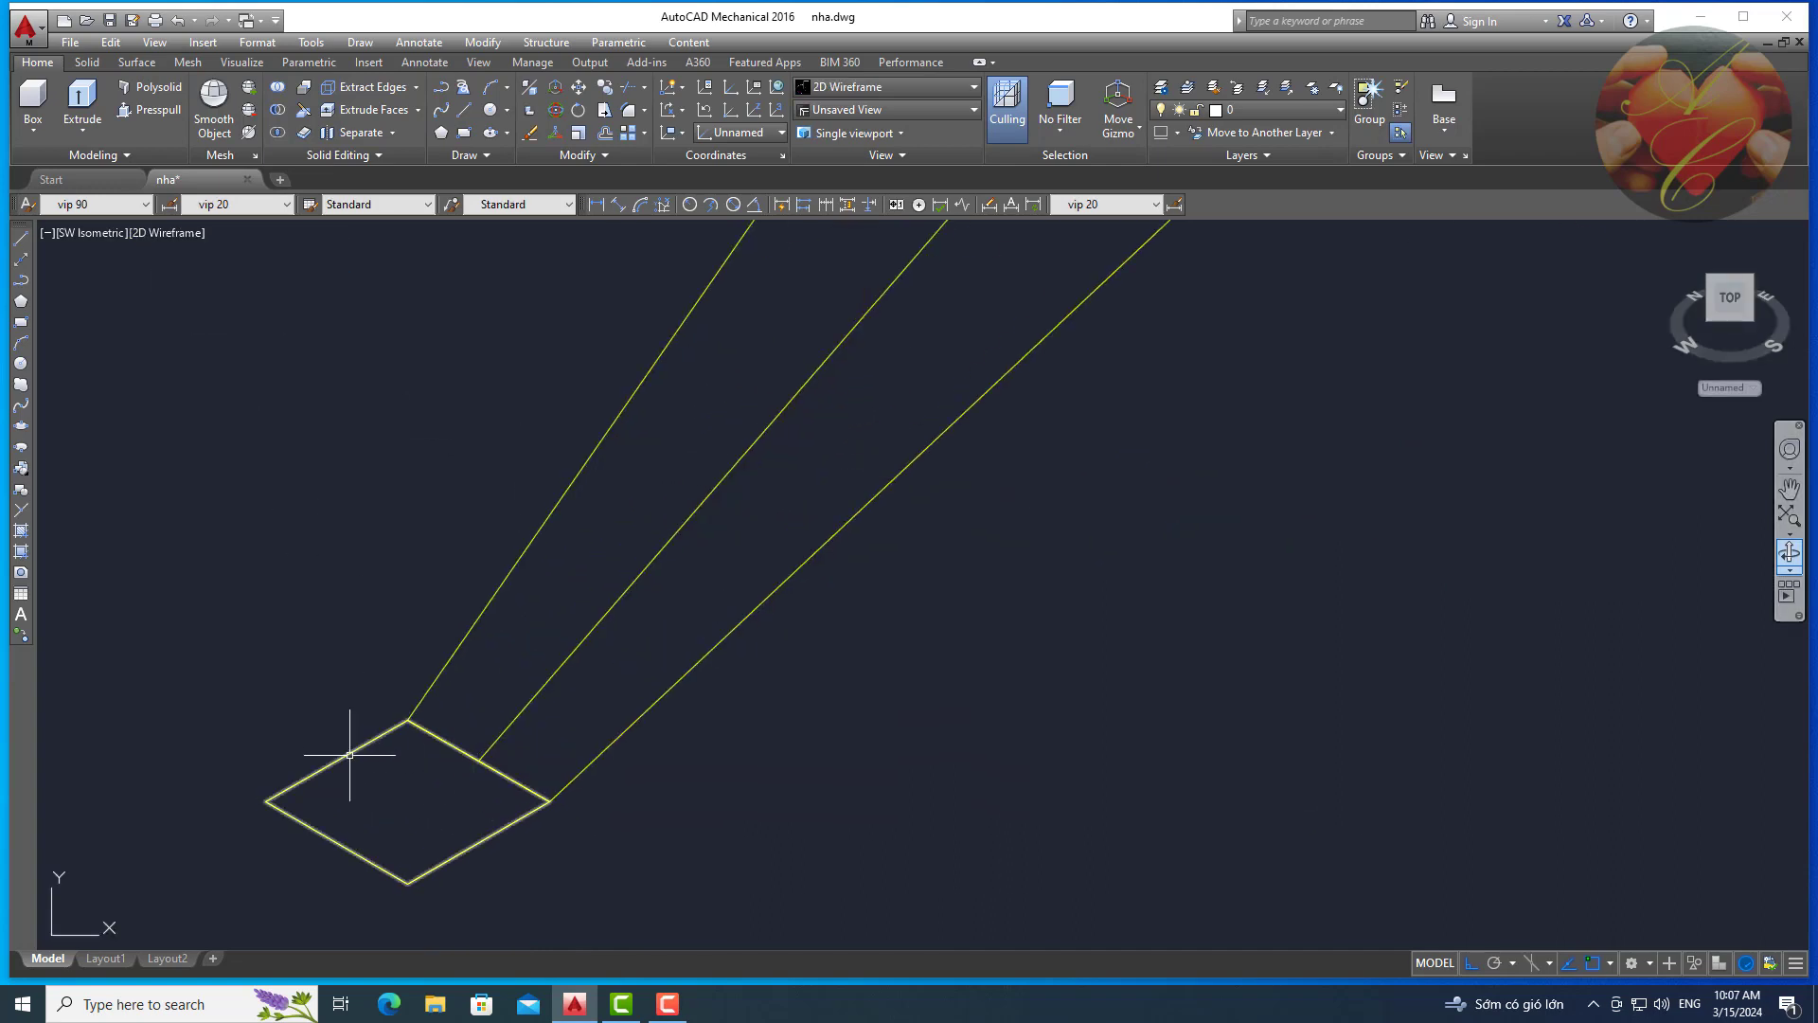
click(350, 755)
text(o)
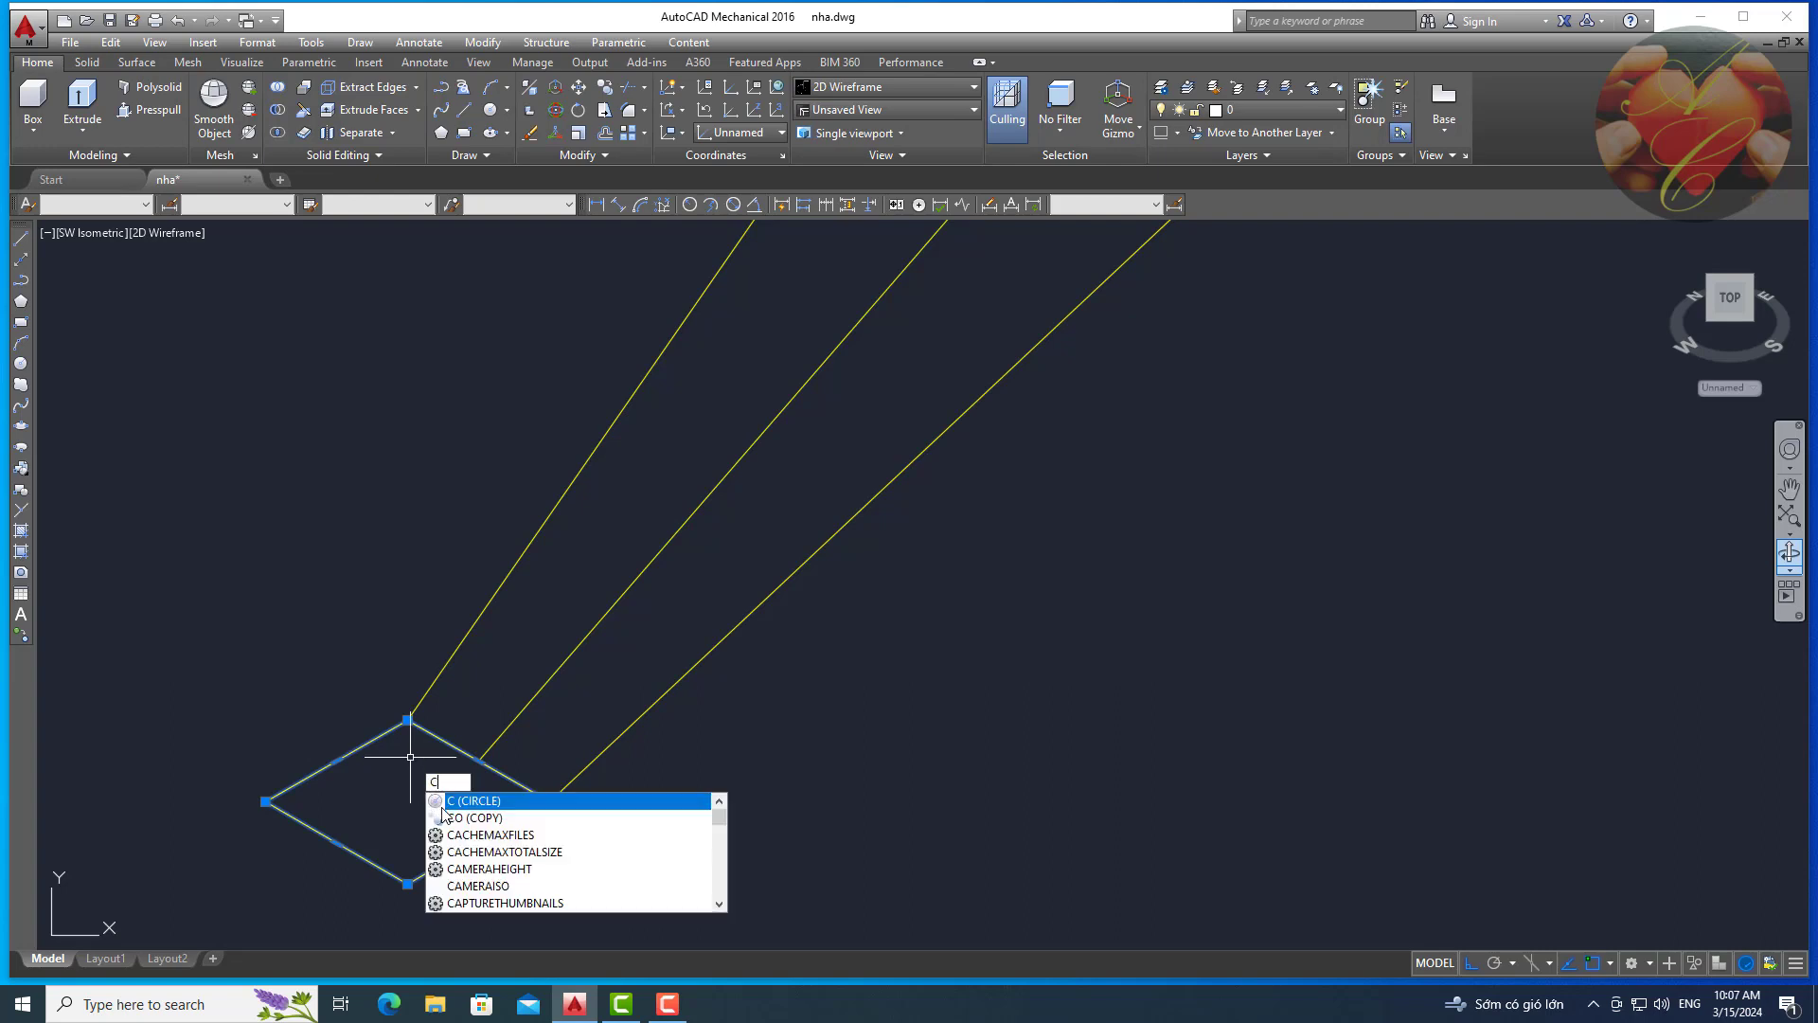
key(Return)
scroll(407, 720, down, 8)
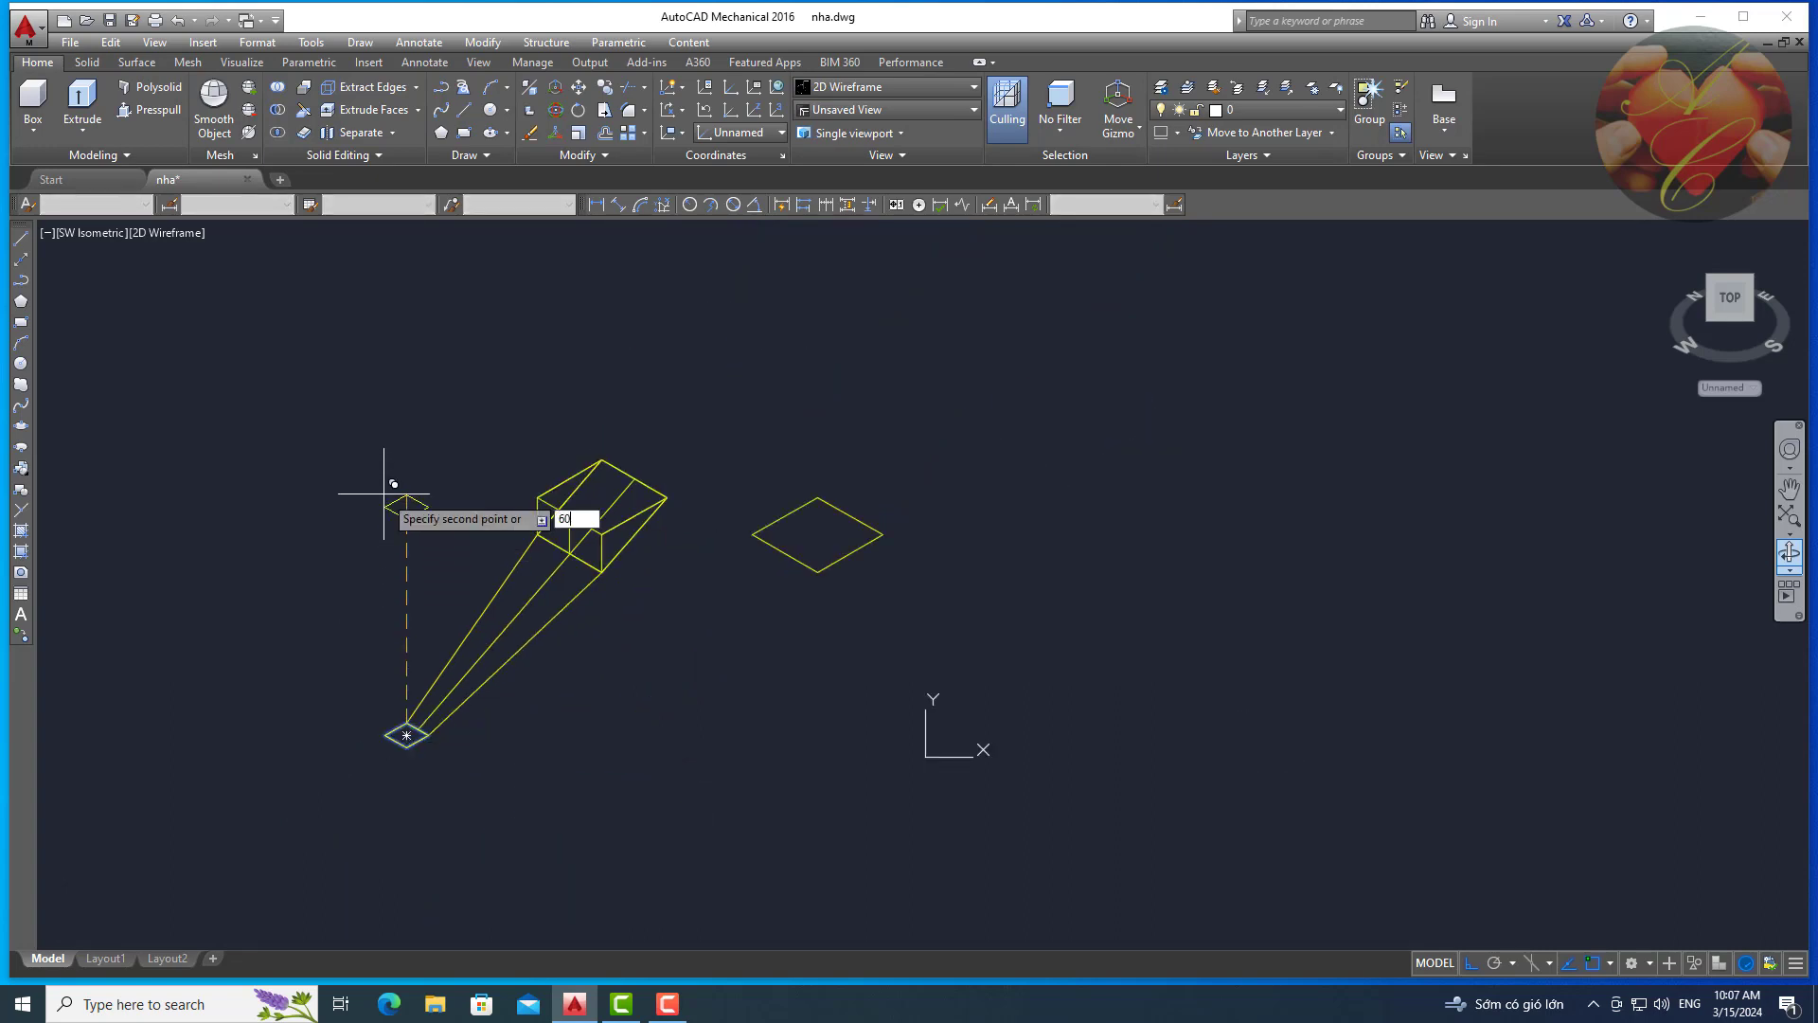
key(Escape)
Pan to frame the funnel and shade it in Conceptual style.
scroll(447, 692, up, 5)
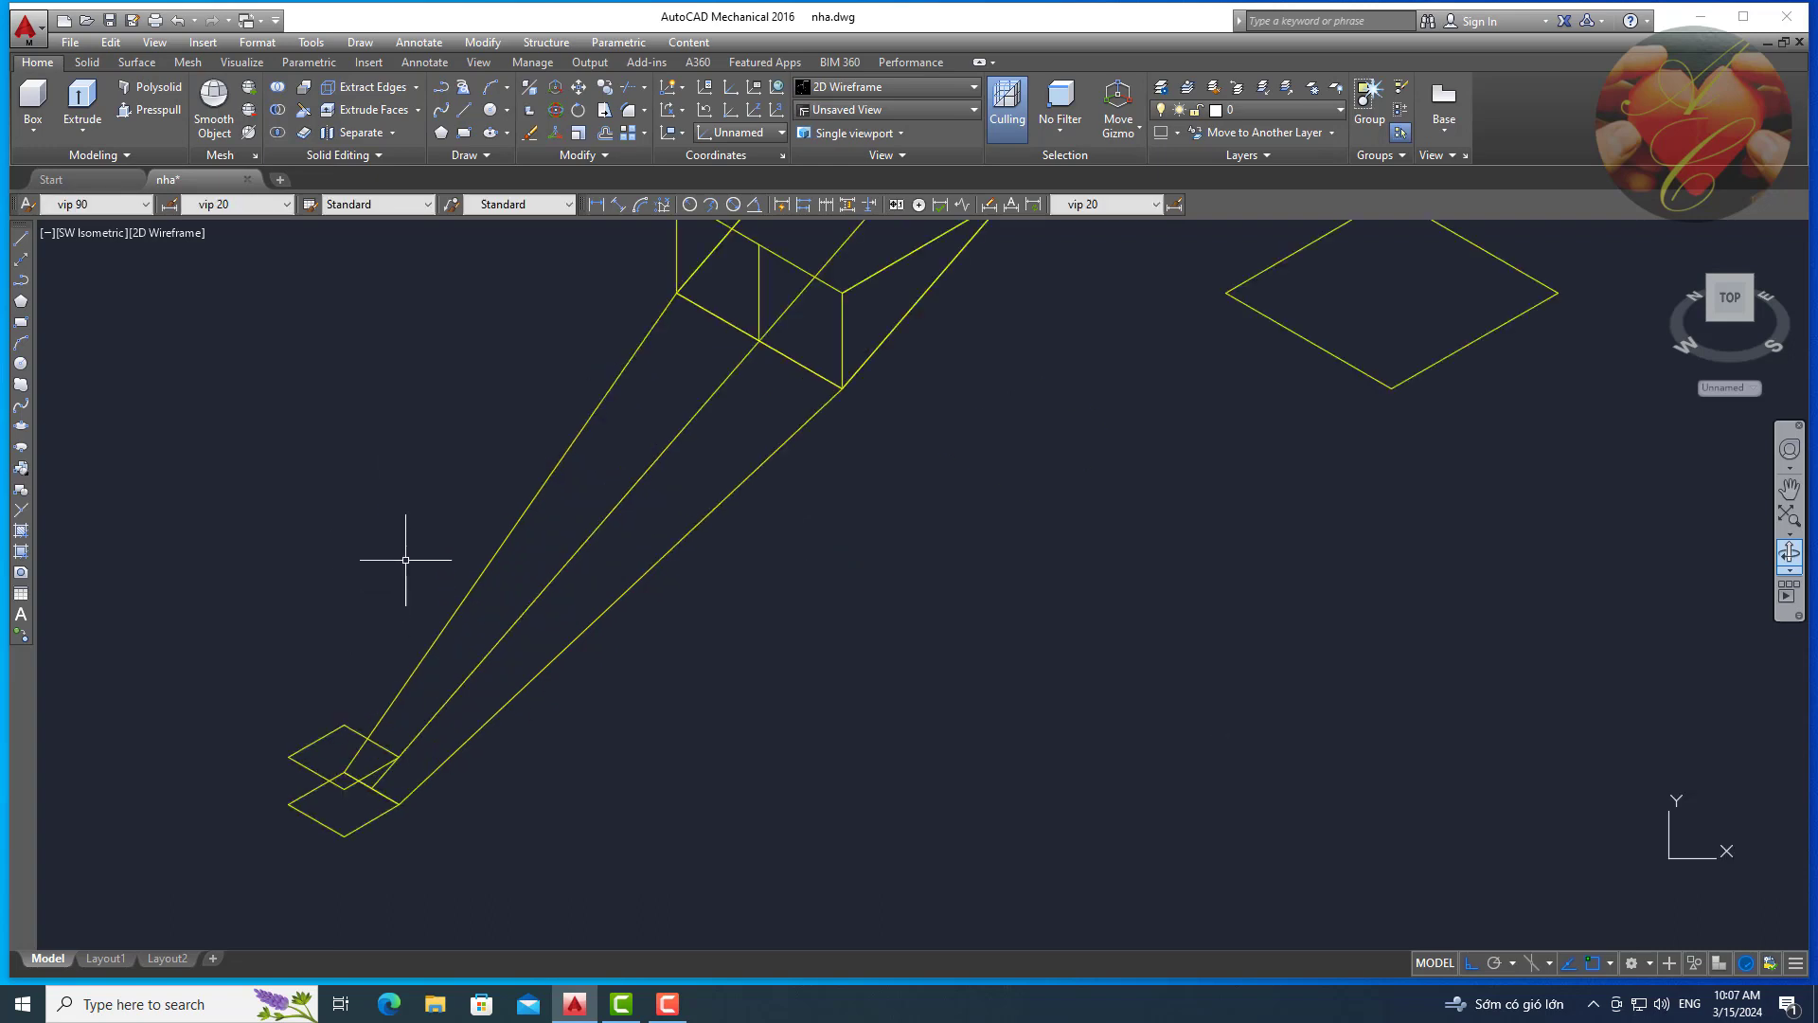
middle_drag(406, 560, 413, 617)
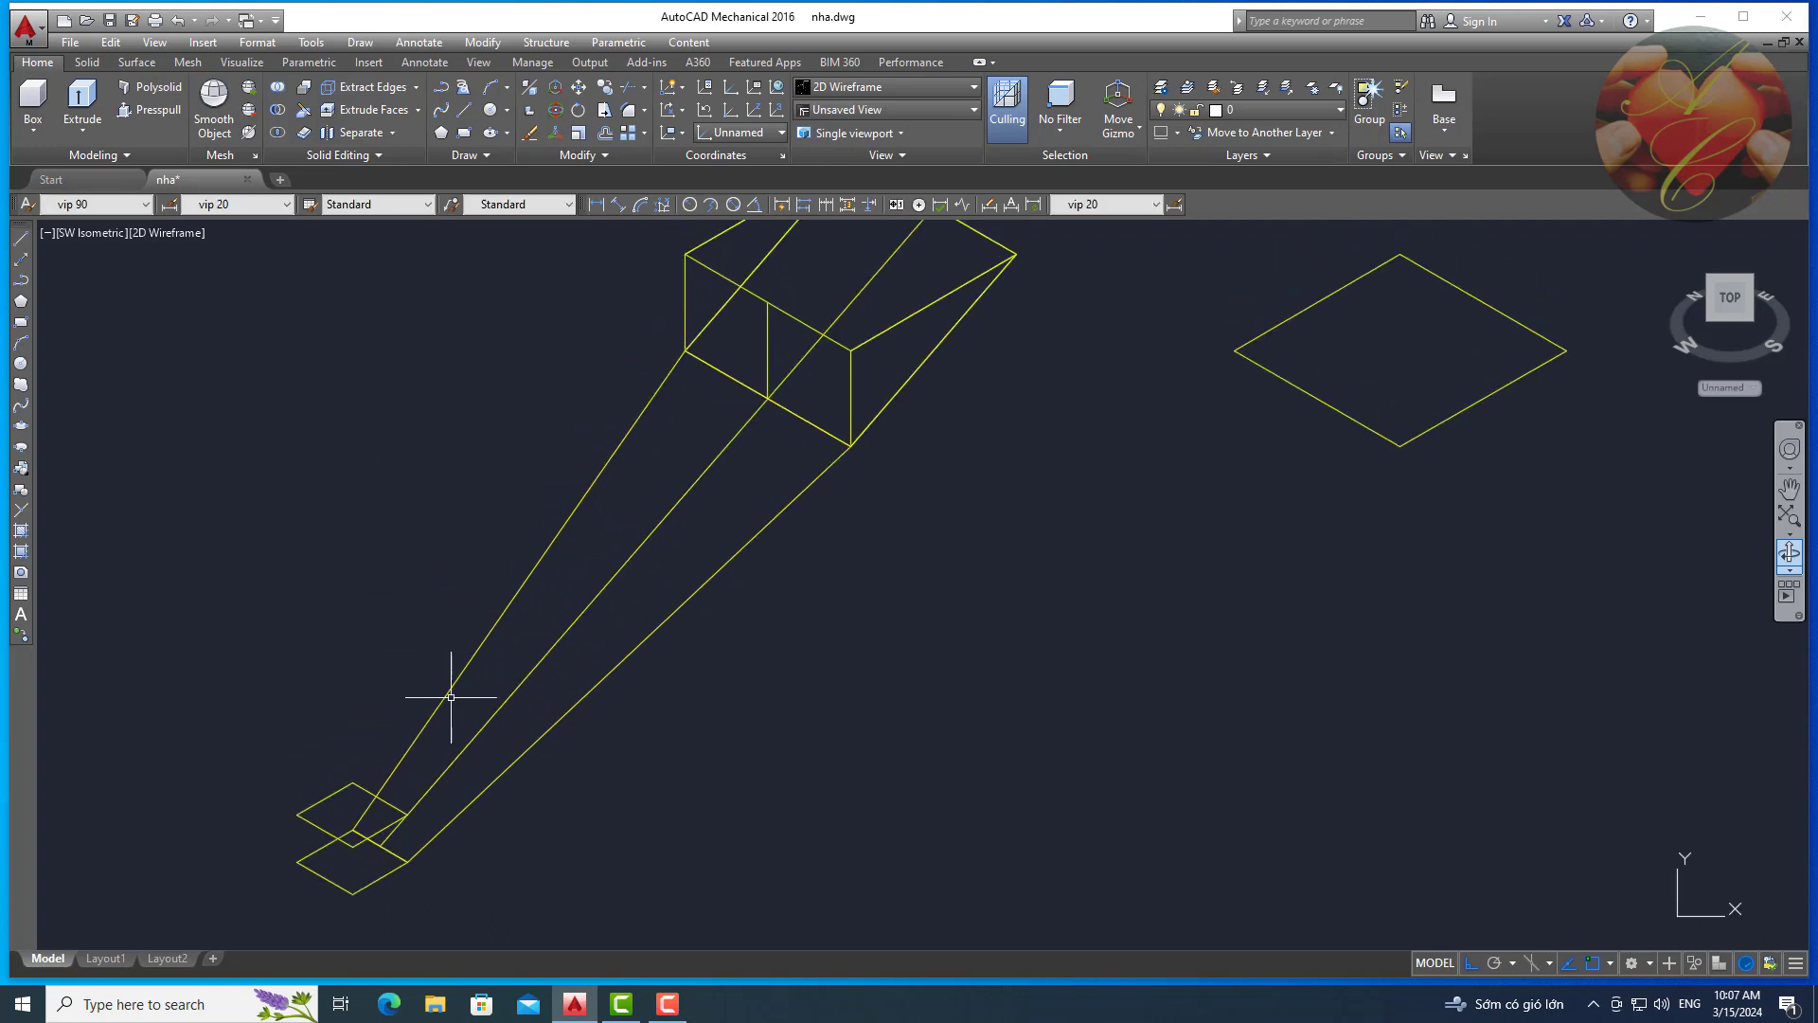
click(167, 239)
click(199, 297)
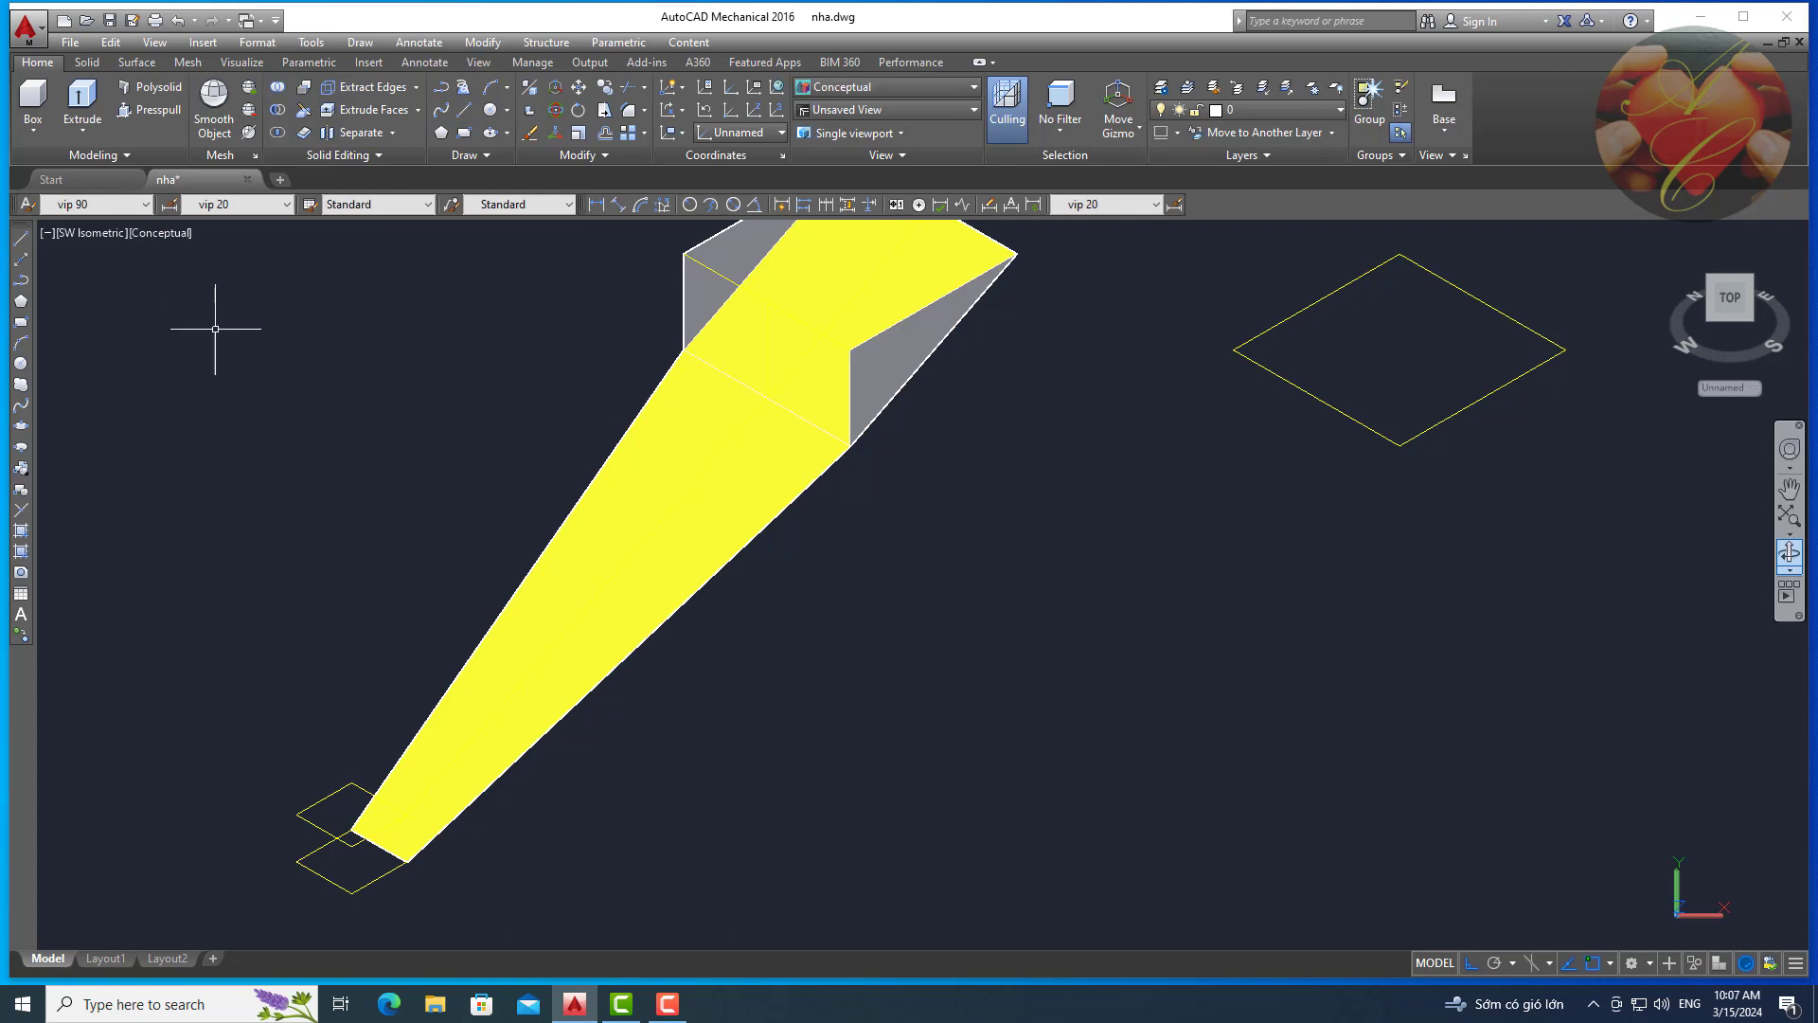
Switch to 2D Wireframe and bring the wide box end into view.
click(165, 239)
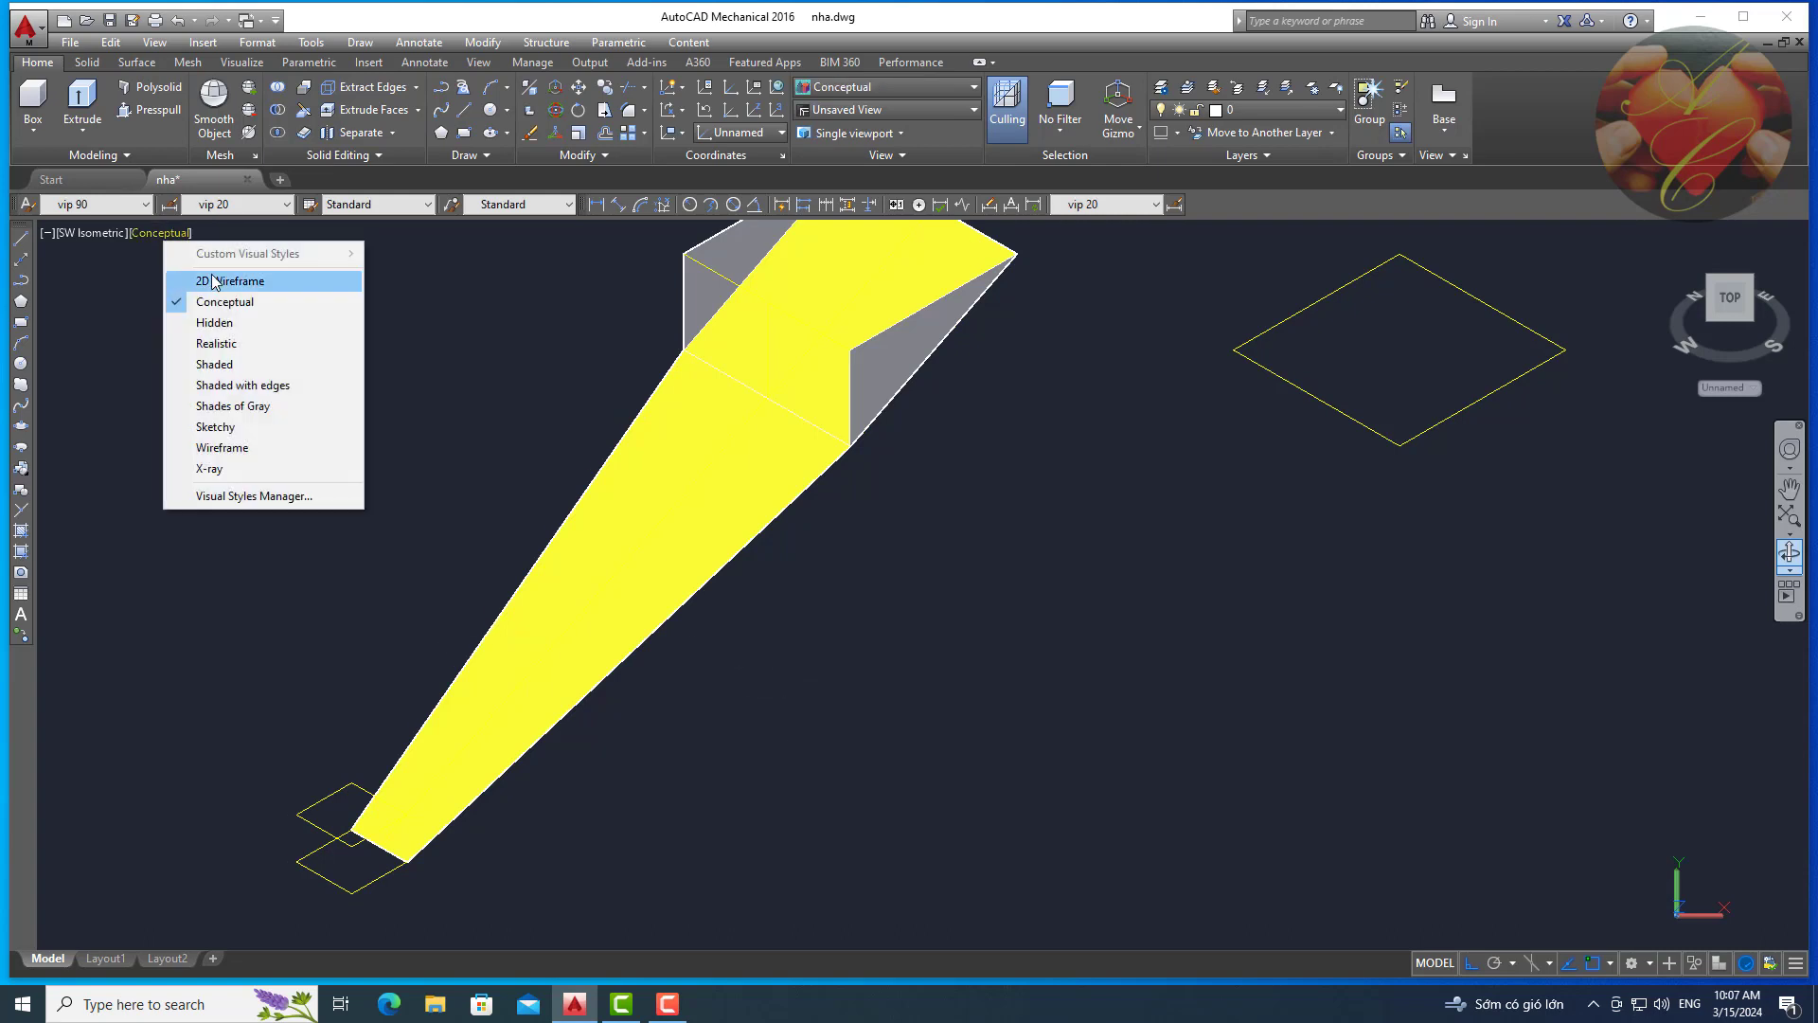
click(218, 281)
mouse_move(360, 530)
middle_down()
mouse_move(364, 608)
mouse_move(408, 701)
middle_up()
scroll(368, 604, up, 2)
Draw a 3D face from the wide box's corner down to the small squares.
text(3DFACE)
key(Return)
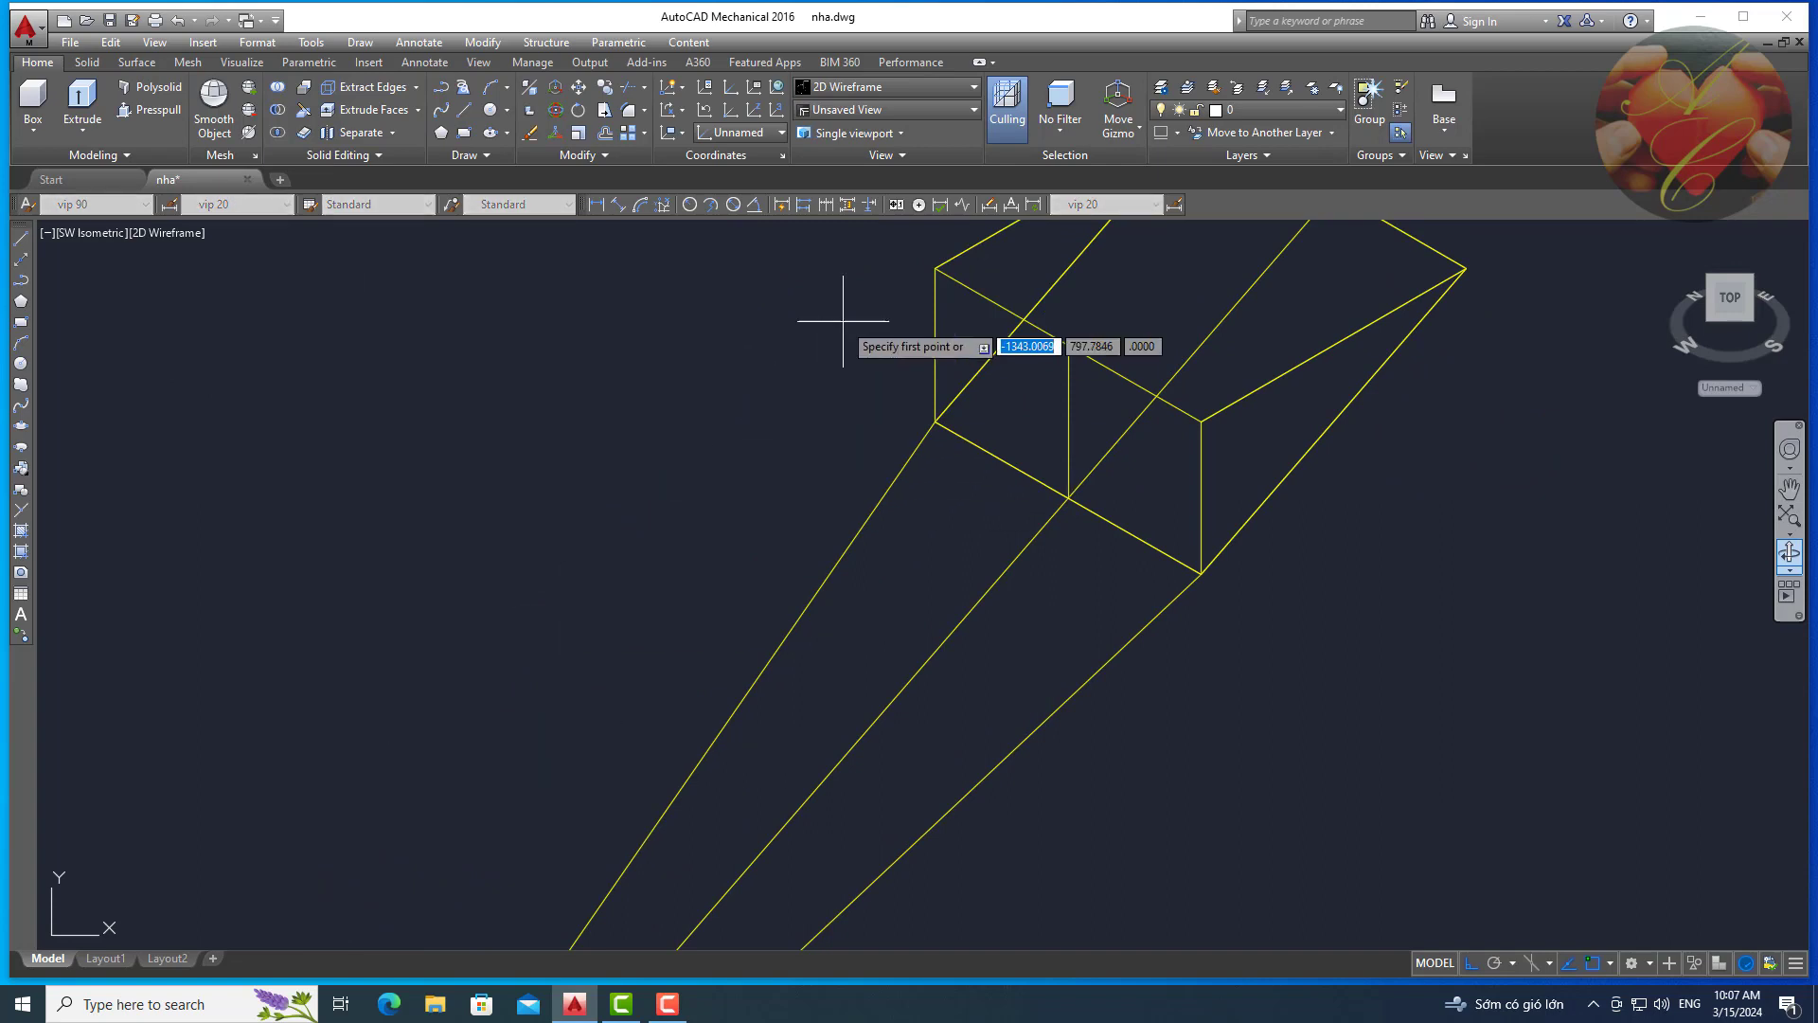
click(935, 268)
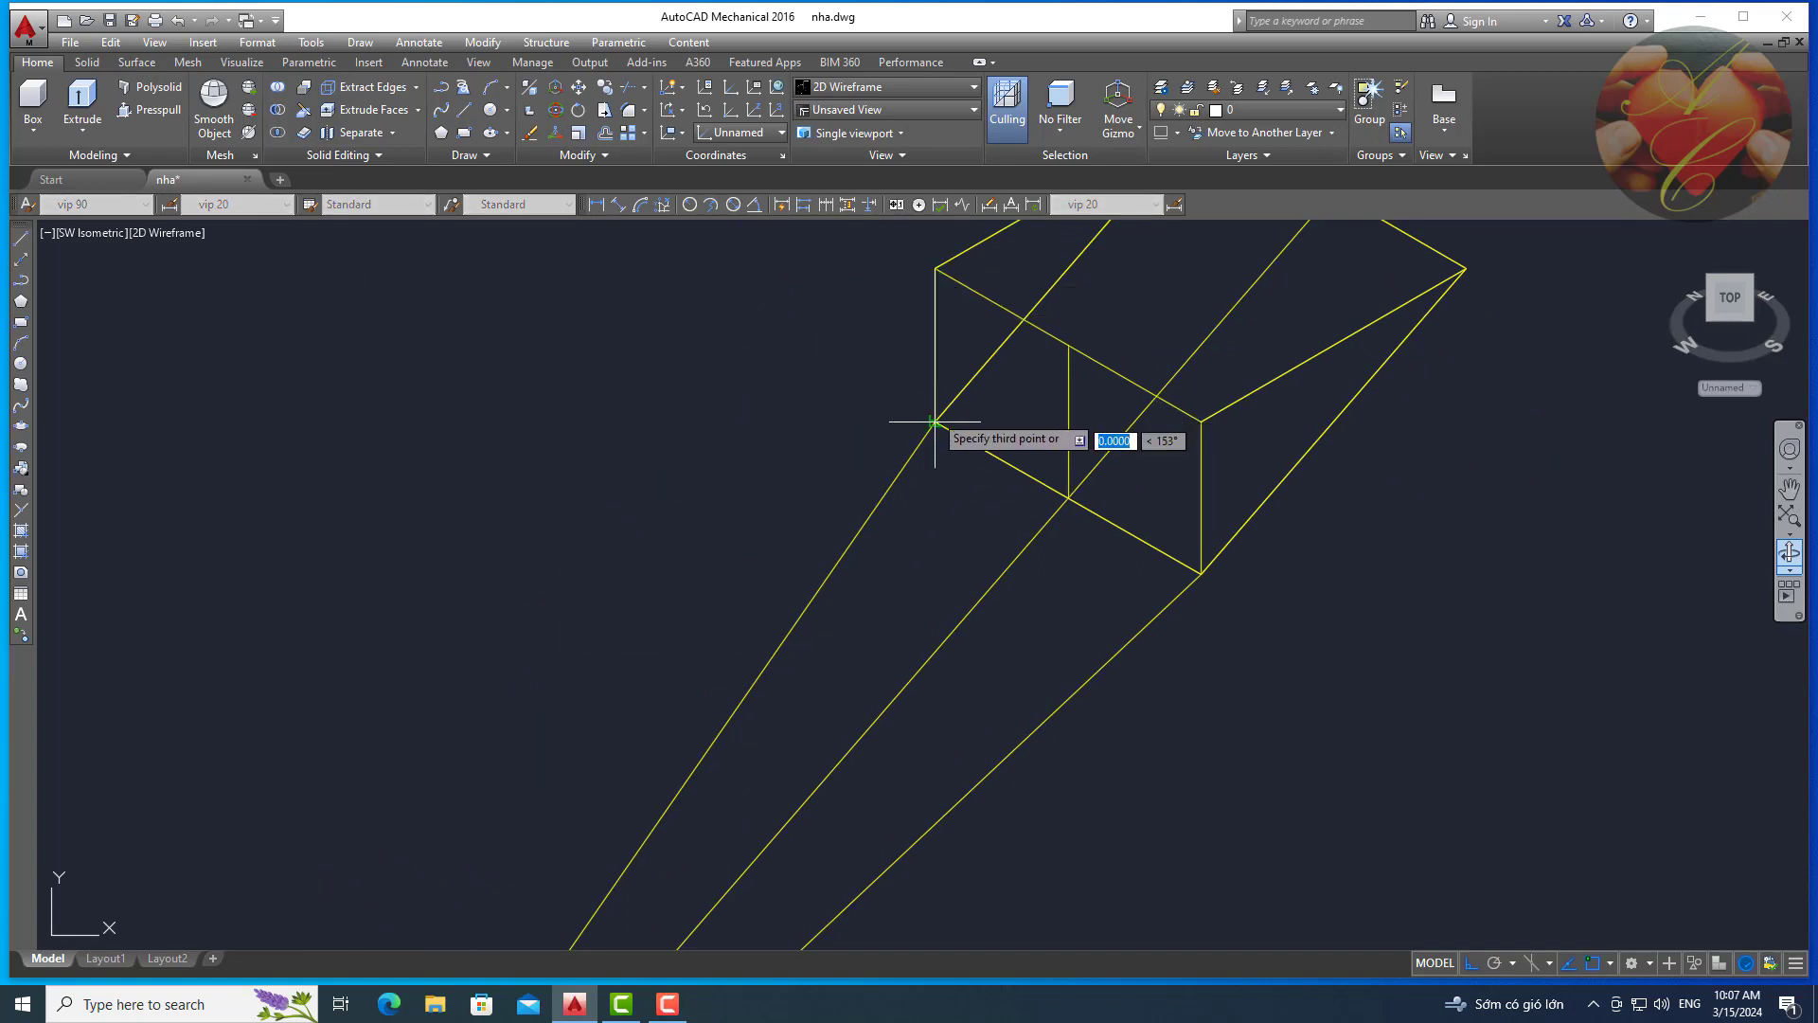
scroll(935, 422, down, 5)
scroll(750, 448, up, 4)
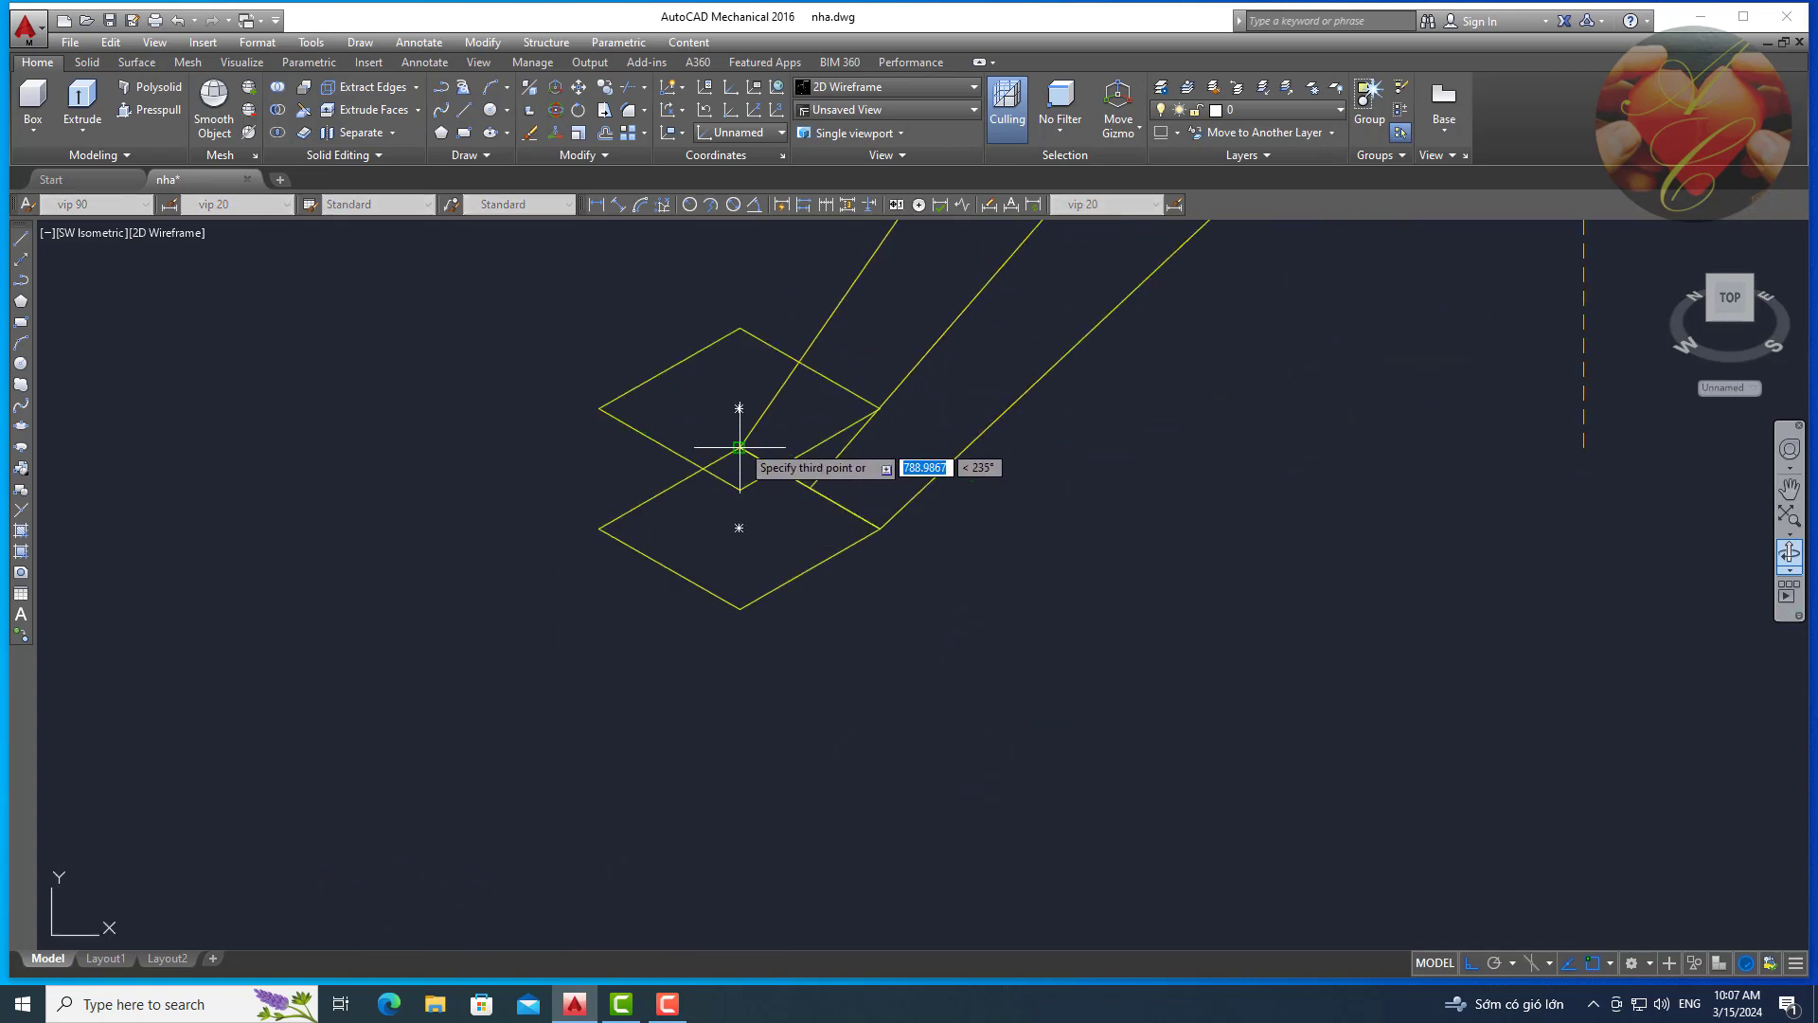
scroll(739, 327, down, 3)
key(Escape)
scroll(682, 504, down, 2)
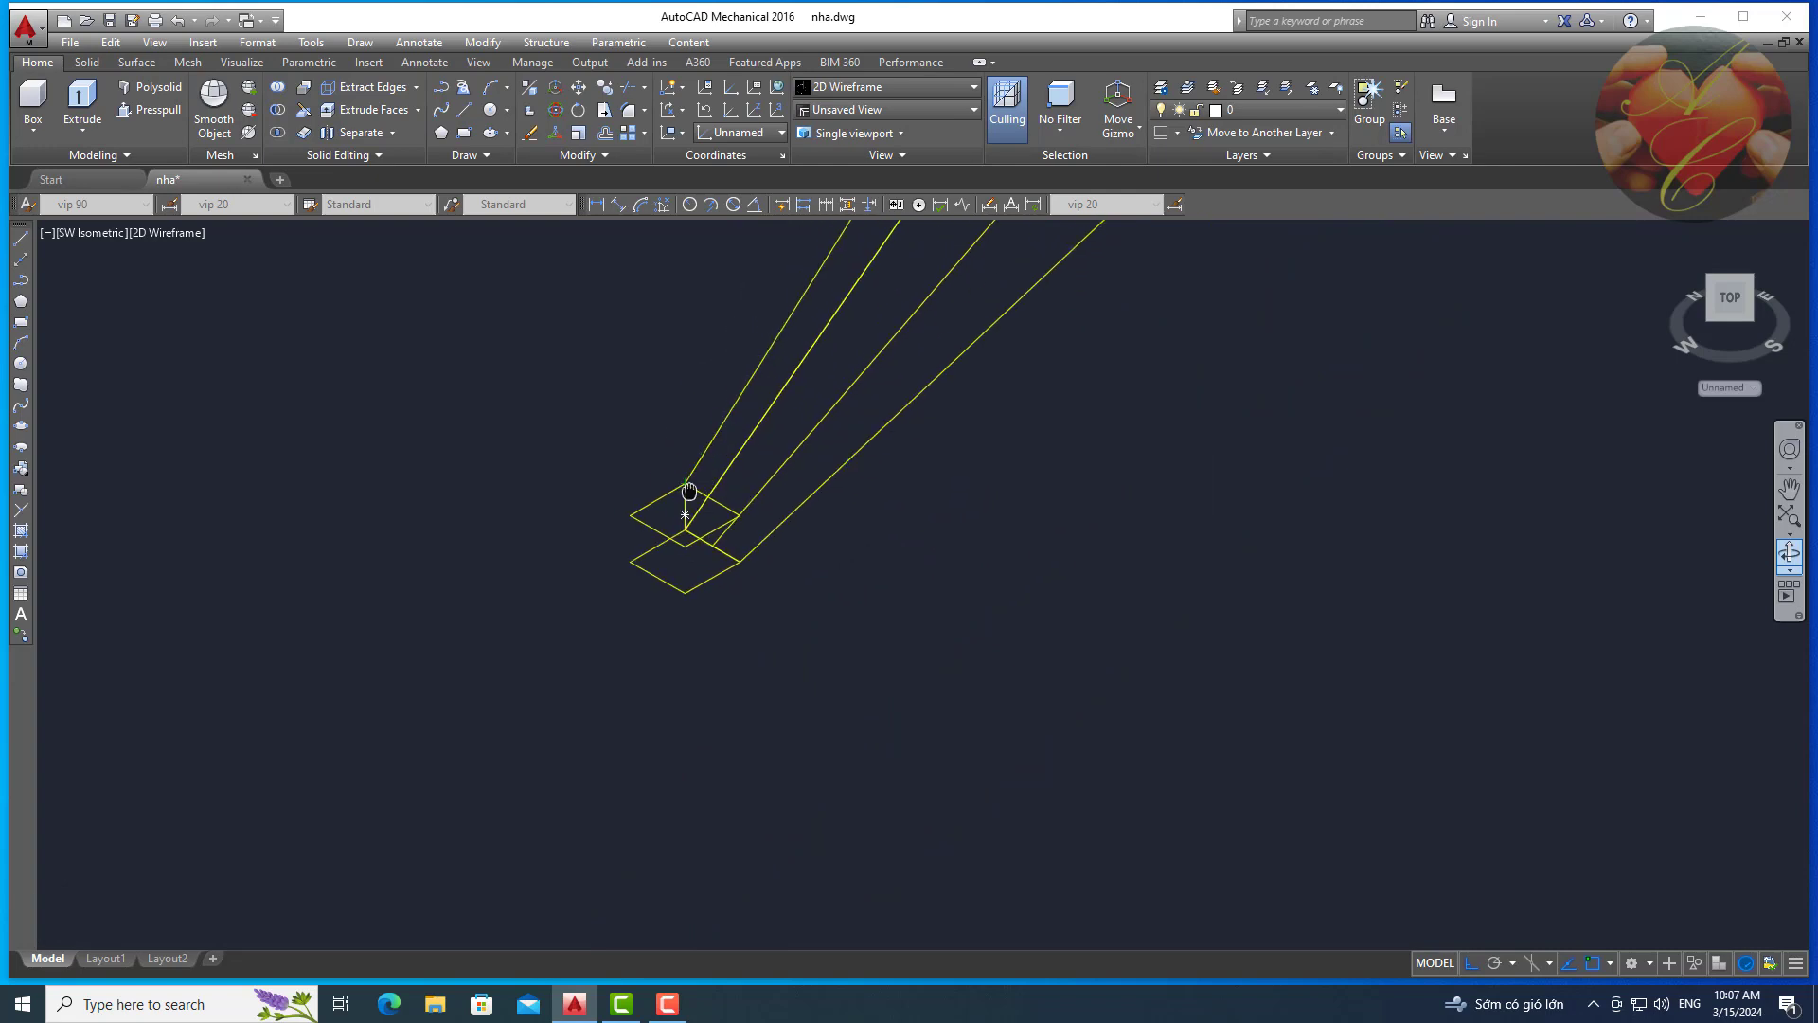
Shade the funnel in Conceptual style and recentre it in the view.
click(149, 235)
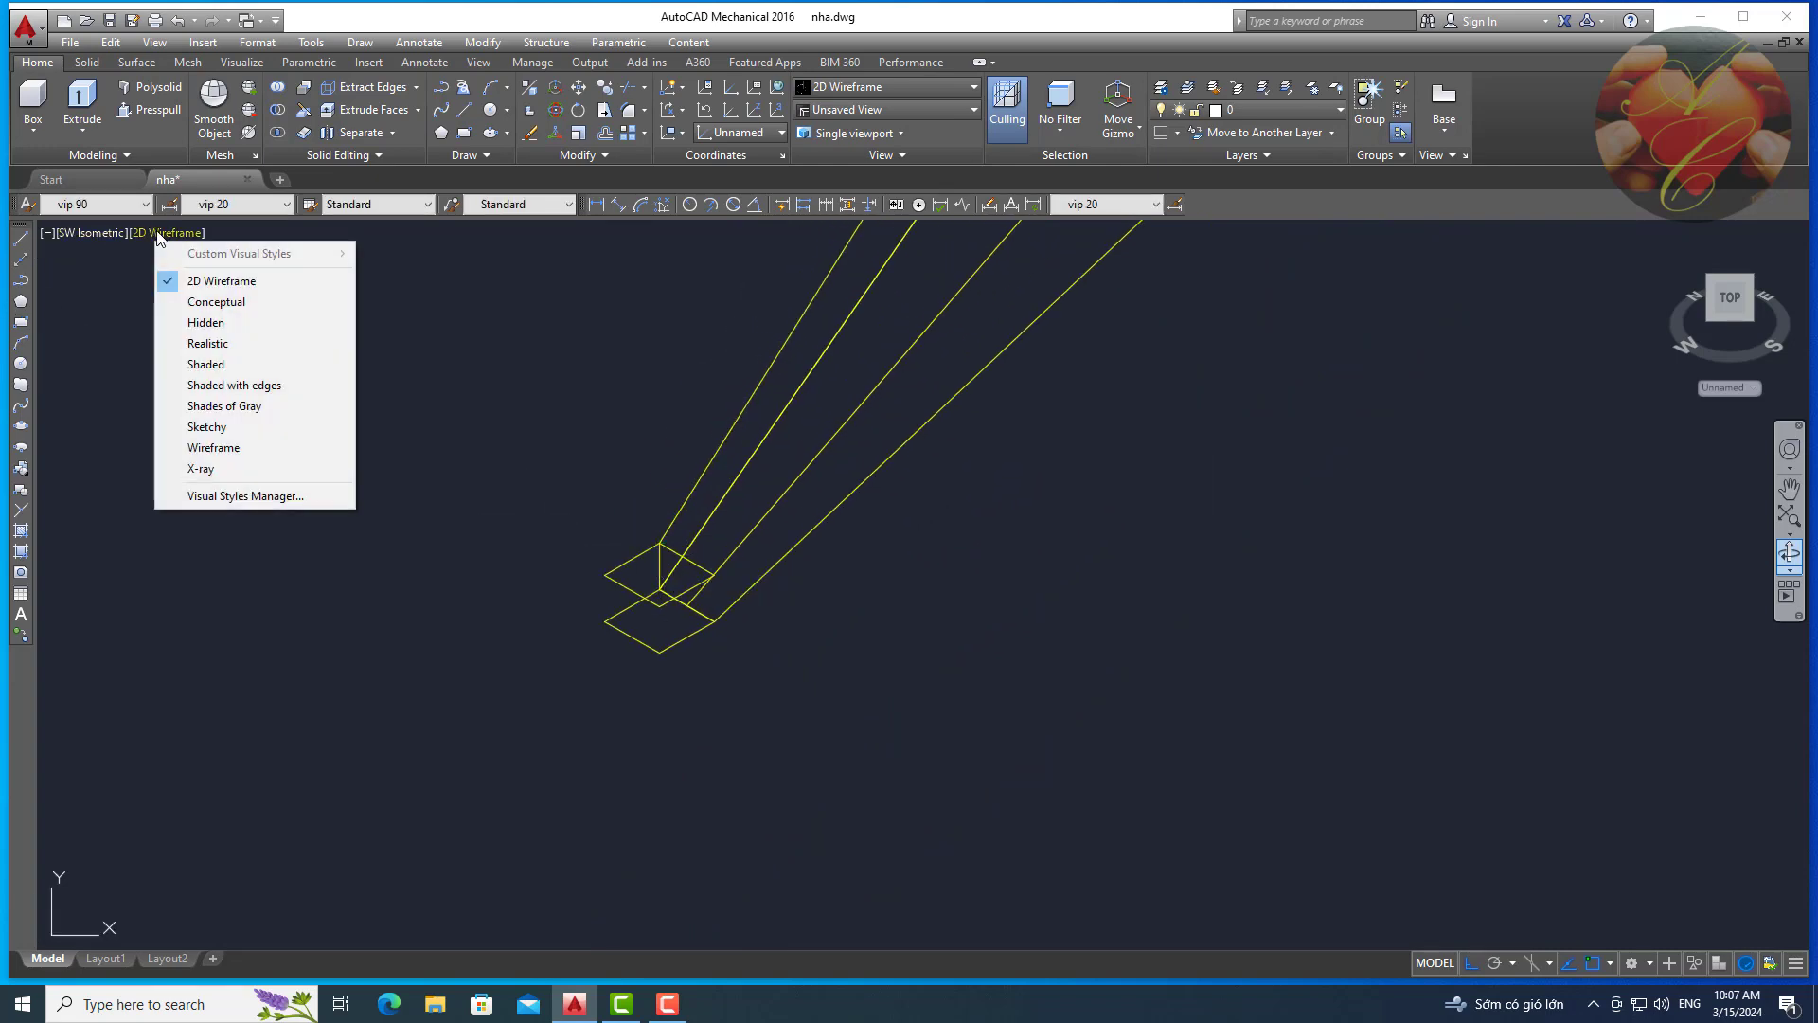
click(204, 301)
mouse_move(589, 496)
middle_down()
mouse_move(704, 583)
mouse_move(691, 613)
middle_up()
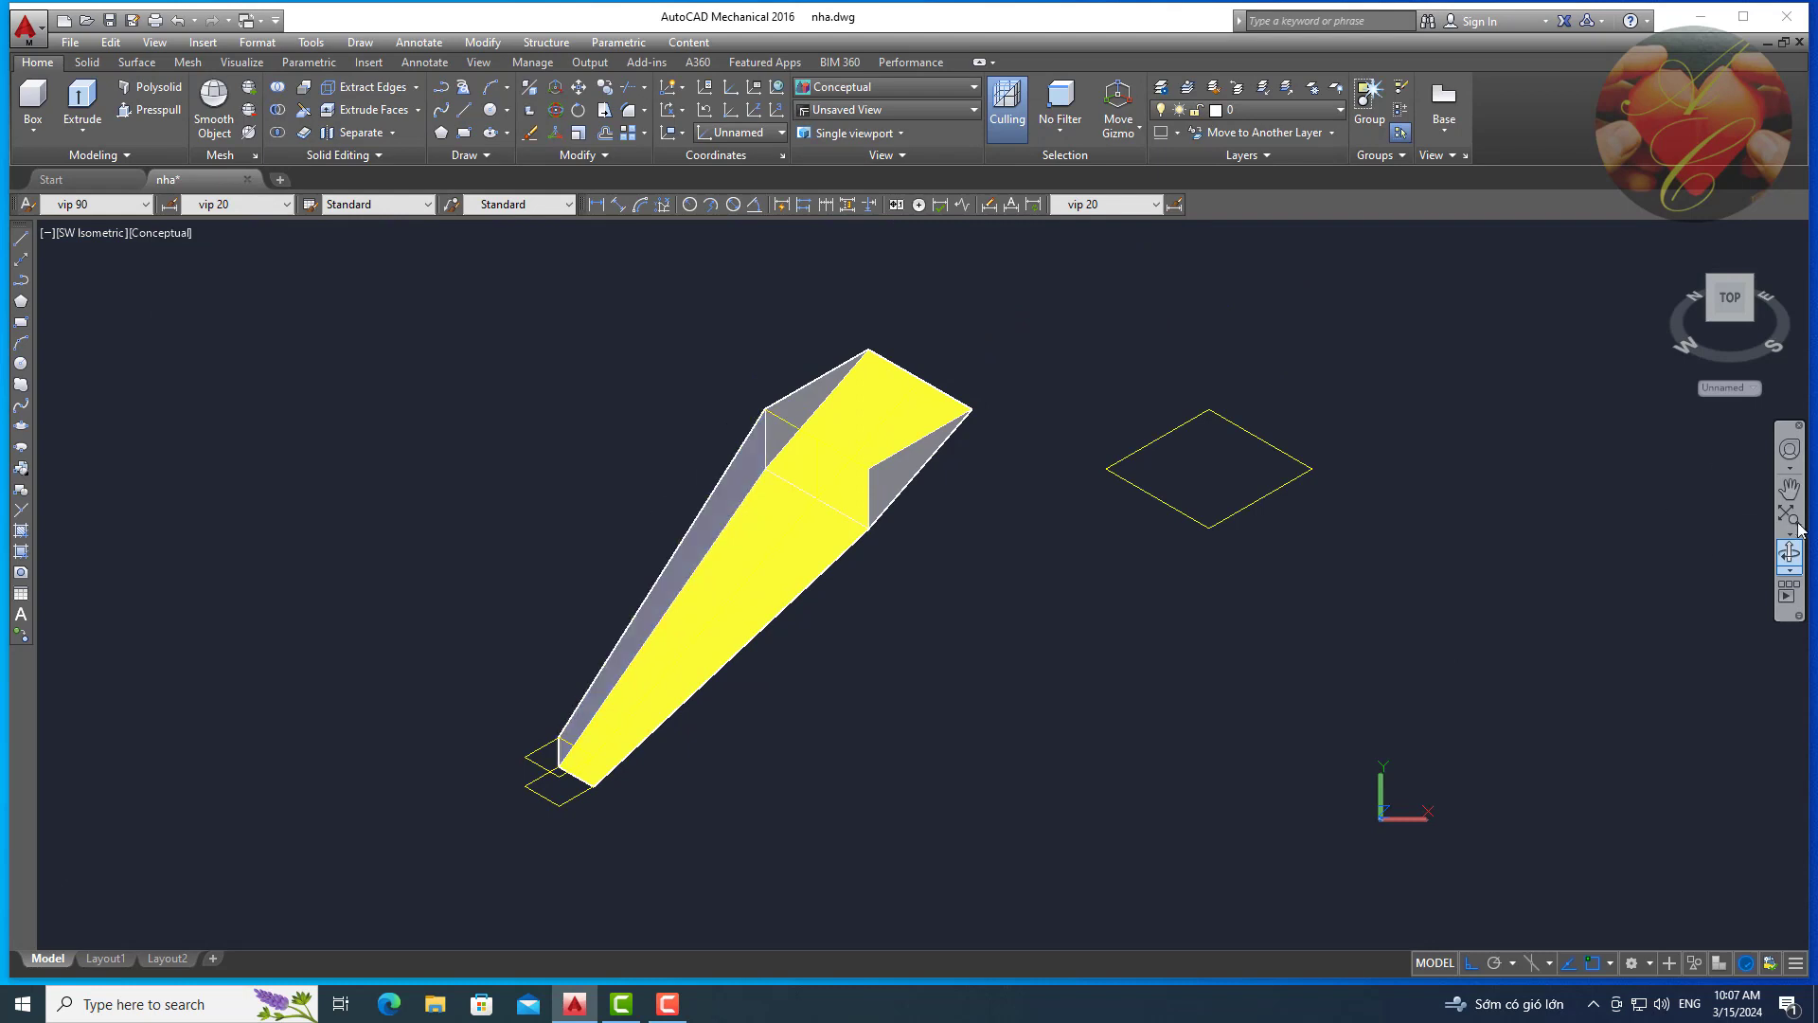
Orbit the shaded funnel to see its underside and minimise the ribbon.
click(1790, 555)
mouse_move(1400, 658)
mouse_down()
mouse_move(1133, 629)
mouse_move(989, 565)
mouse_up()
scroll(1081, 574, up, 2)
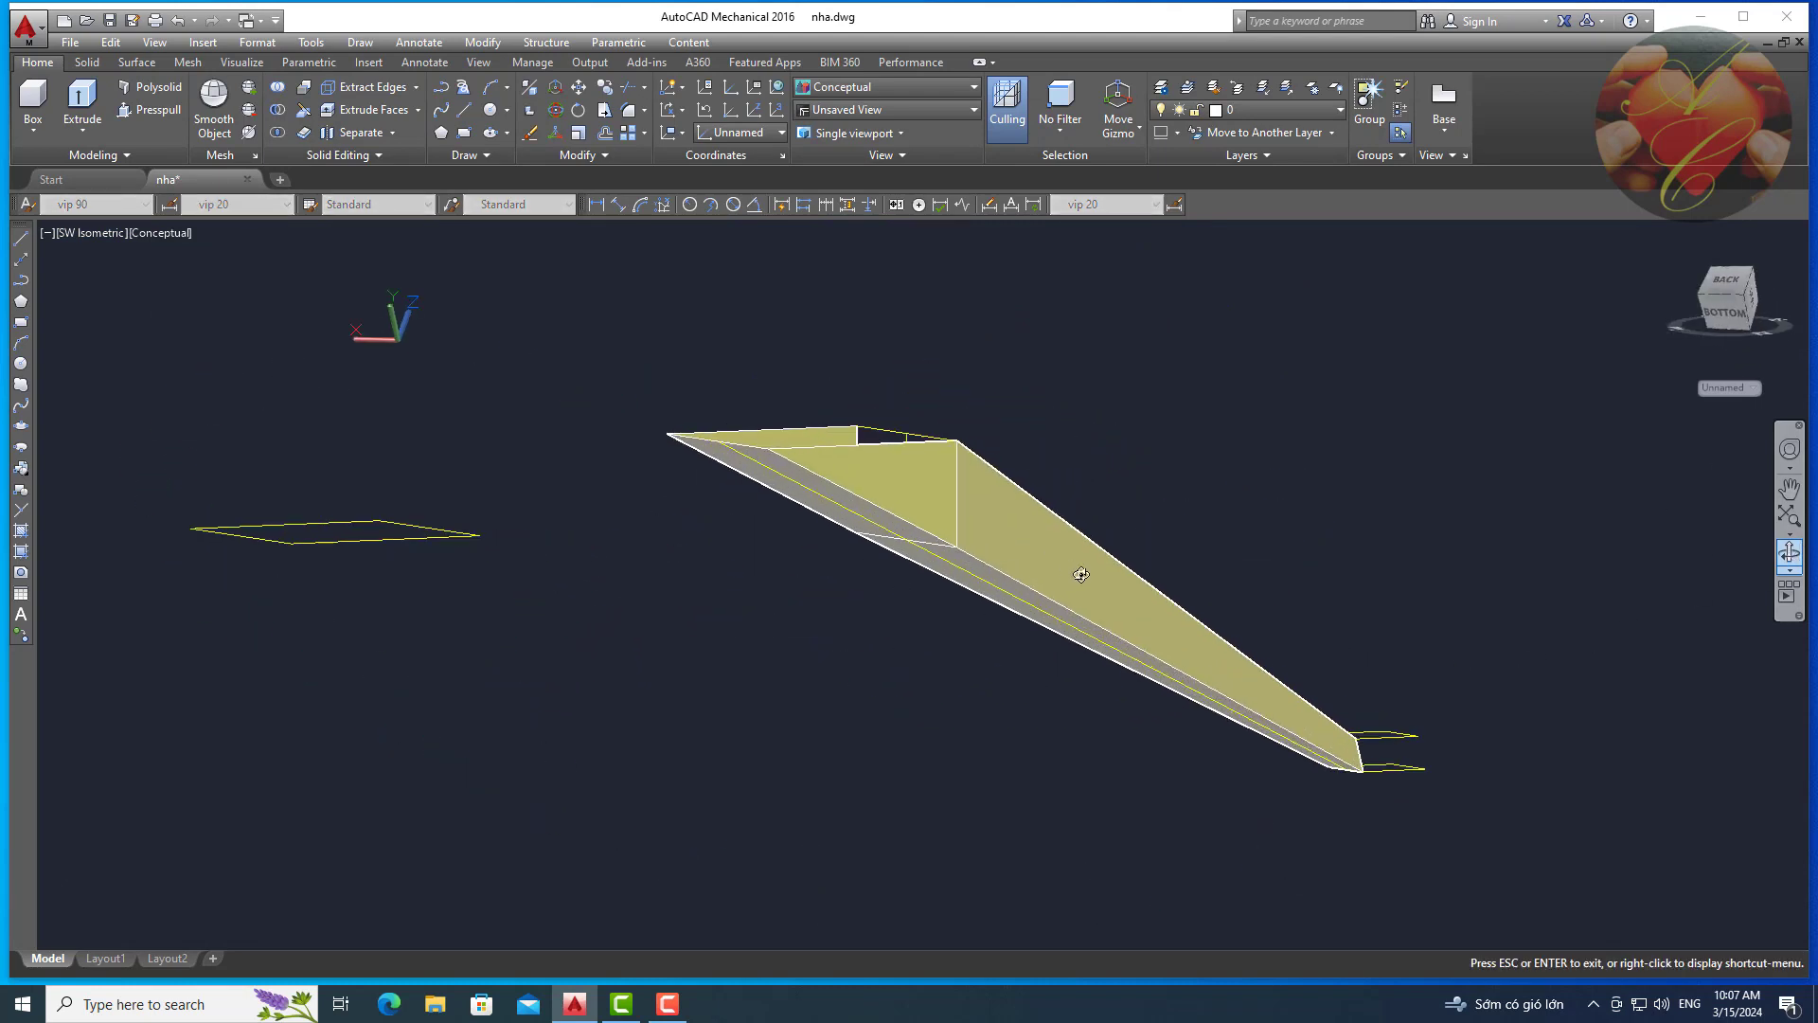
click(981, 62)
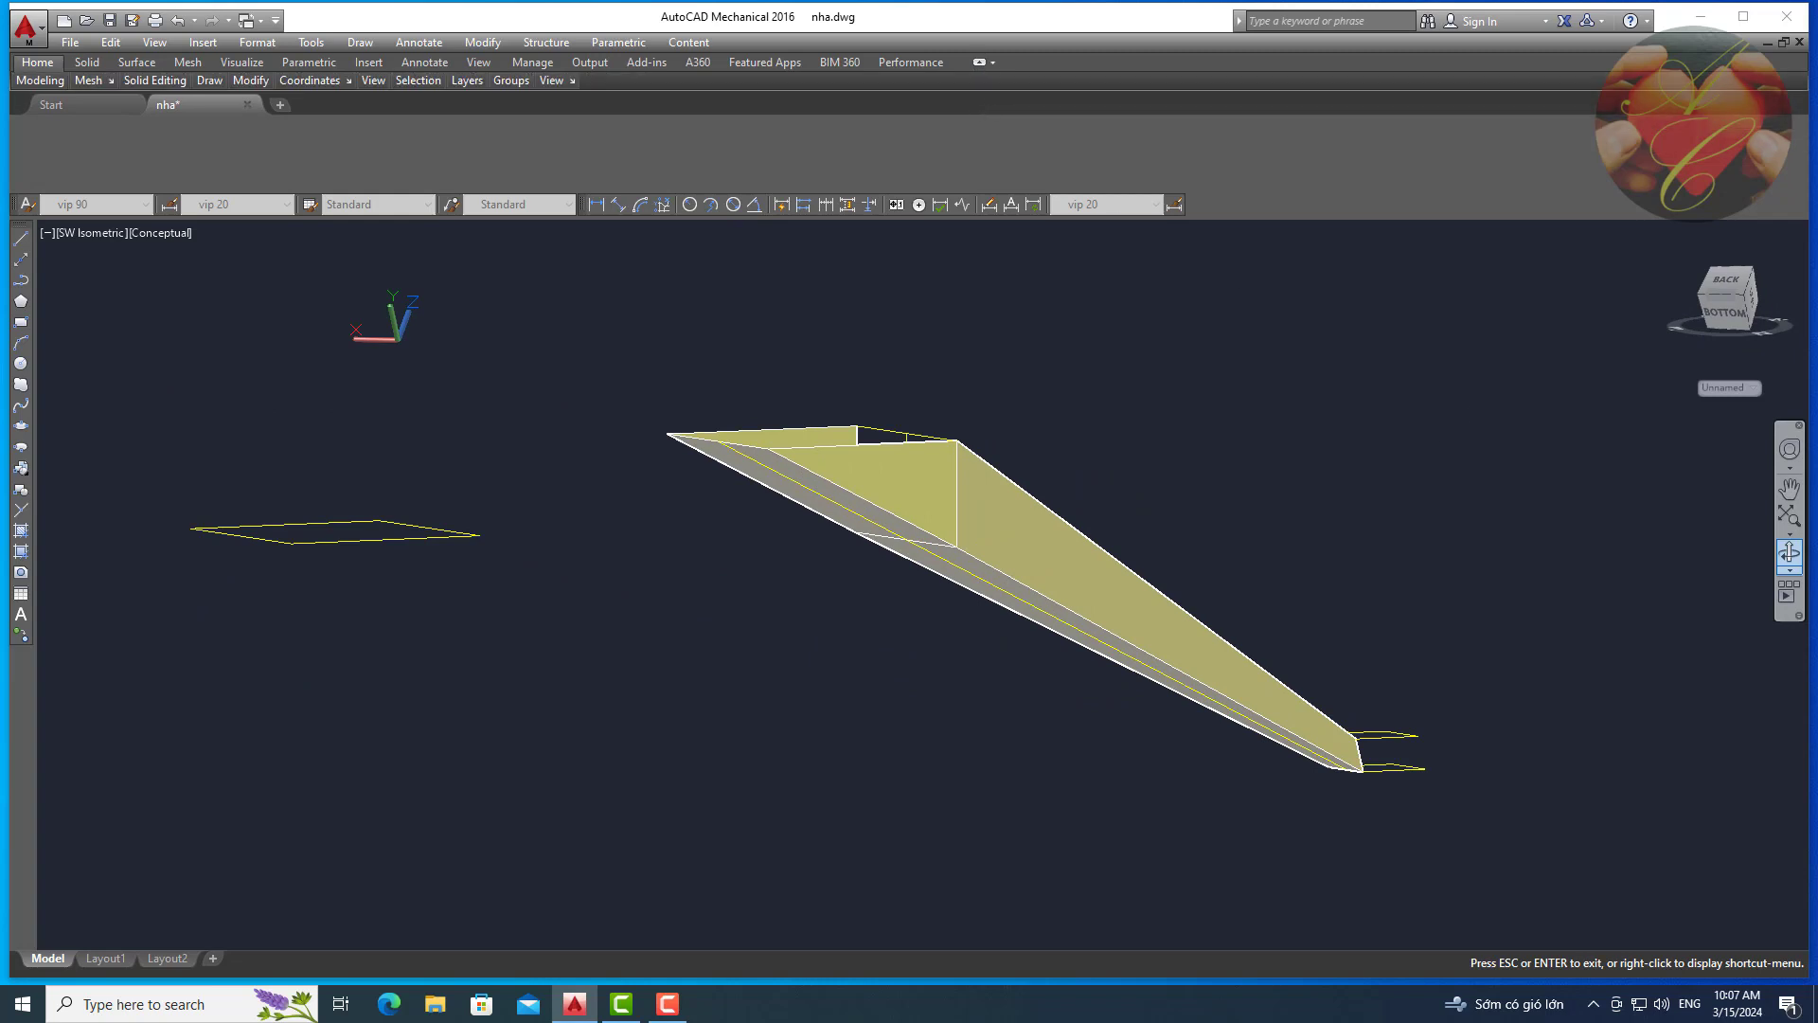
drag(1477, 445, 1055, 499)
key(Escape)
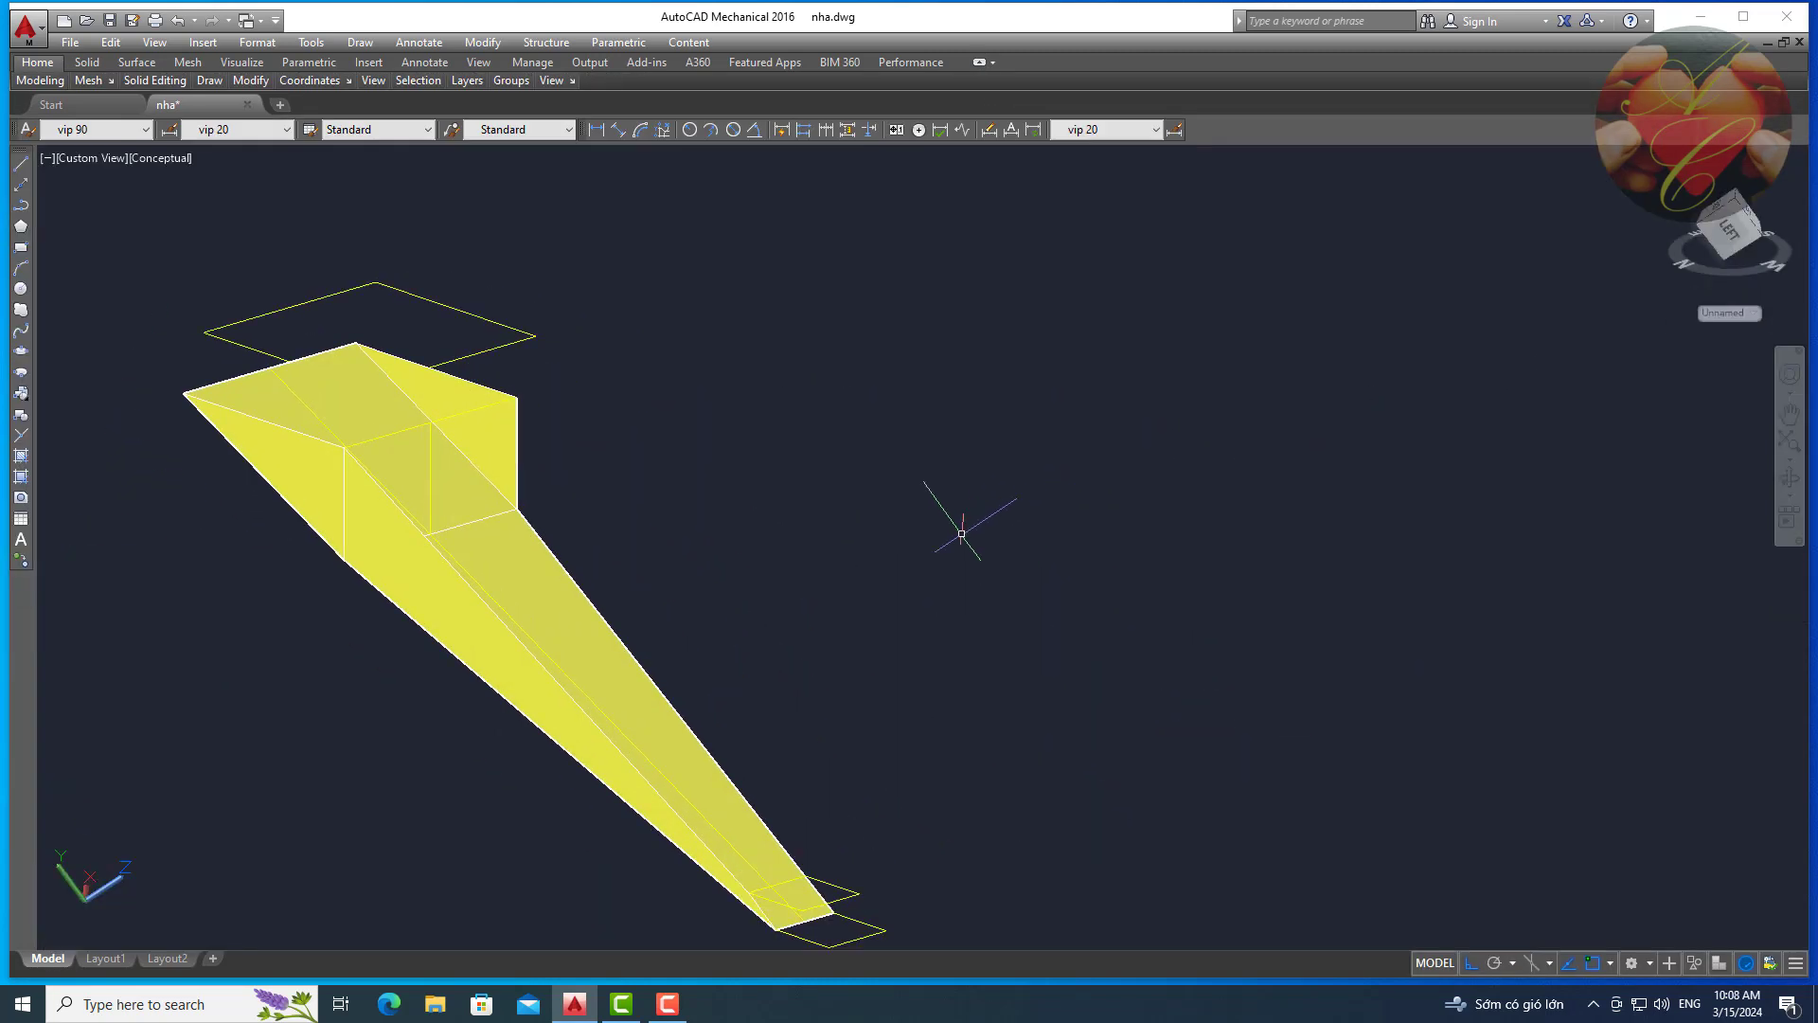
Zoom toward the narrow end and orbit to see the funnel standing upright.
middle_drag(961, 534, 1165, 491)
scroll(966, 861, up, 3)
scroll(1025, 798, up, 1)
scroll(1137, 814, up, 1)
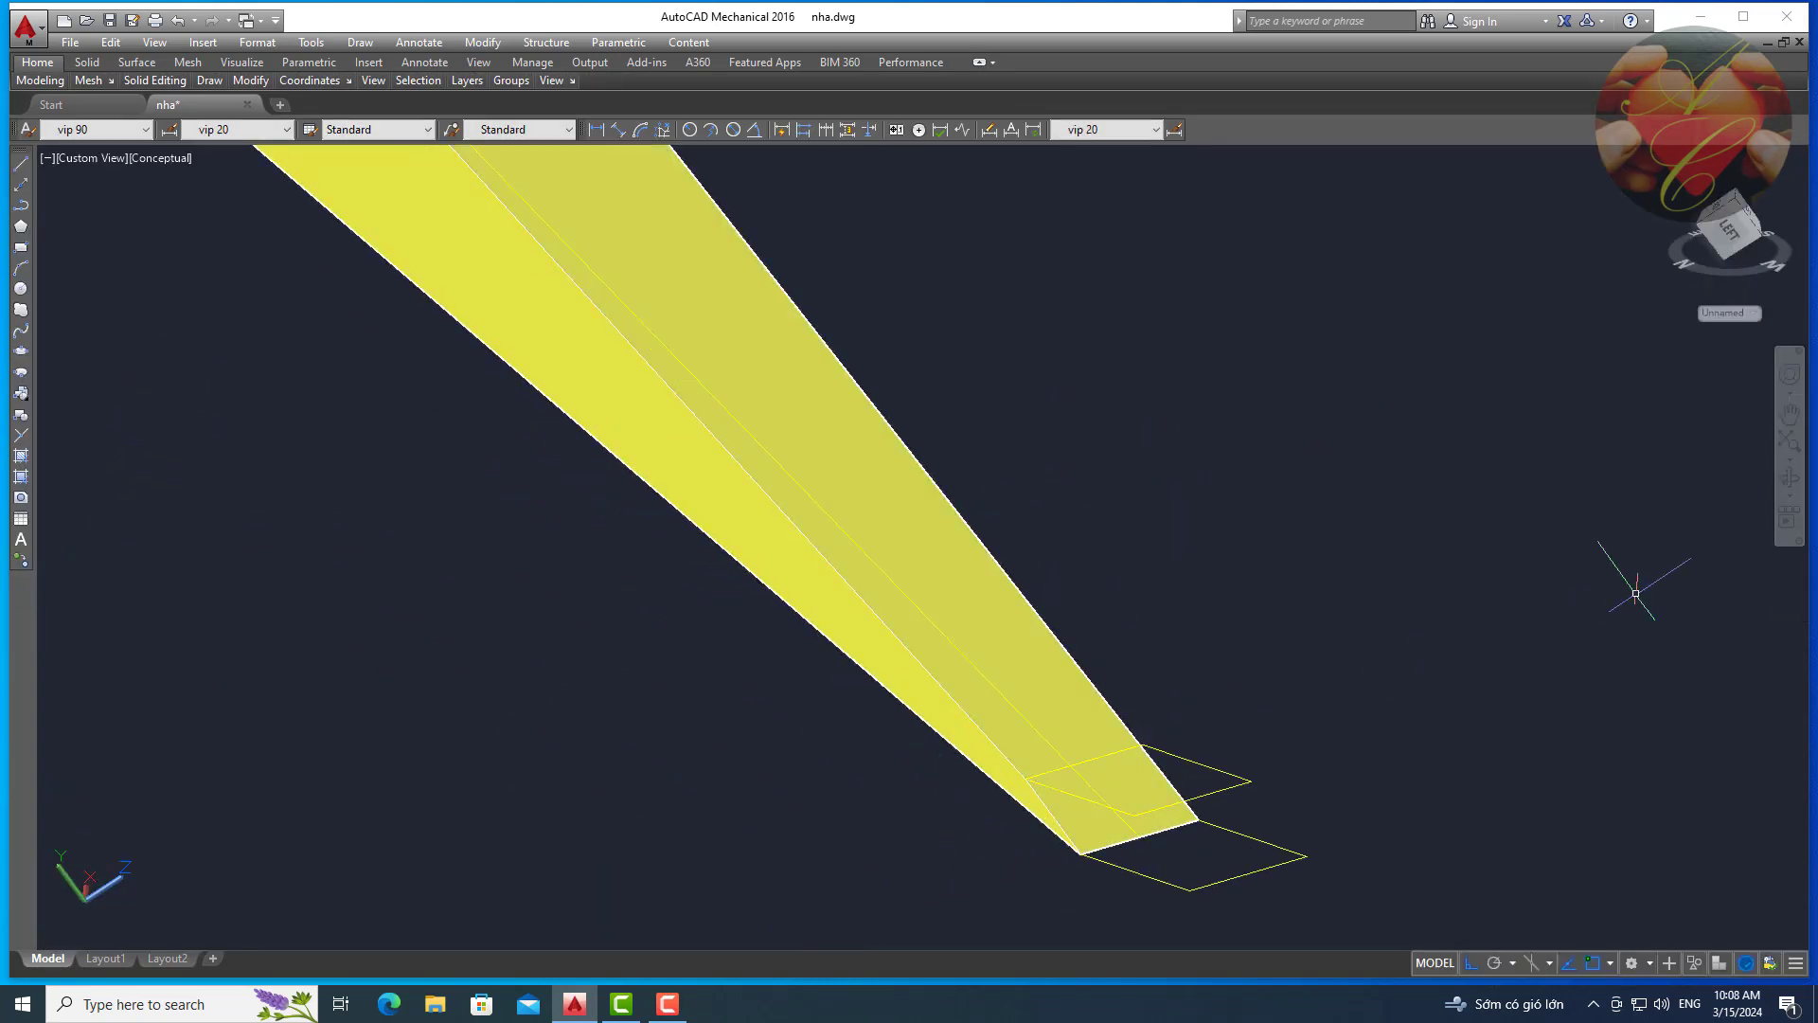
click(1793, 477)
mouse_move(1563, 564)
mouse_down()
mouse_move(1474, 483)
mouse_move(1486, 467)
mouse_move(1457, 519)
mouse_move(1502, 531)
mouse_move(1344, 593)
mouse_move(1239, 708)
mouse_move(1222, 645)
mouse_move(877, 543)
mouse_move(897, 572)
mouse_move(877, 622)
mouse_move(1020, 438)
mouse_move(991, 442)
mouse_move(1022, 581)
mouse_move(712, 641)
mouse_up()
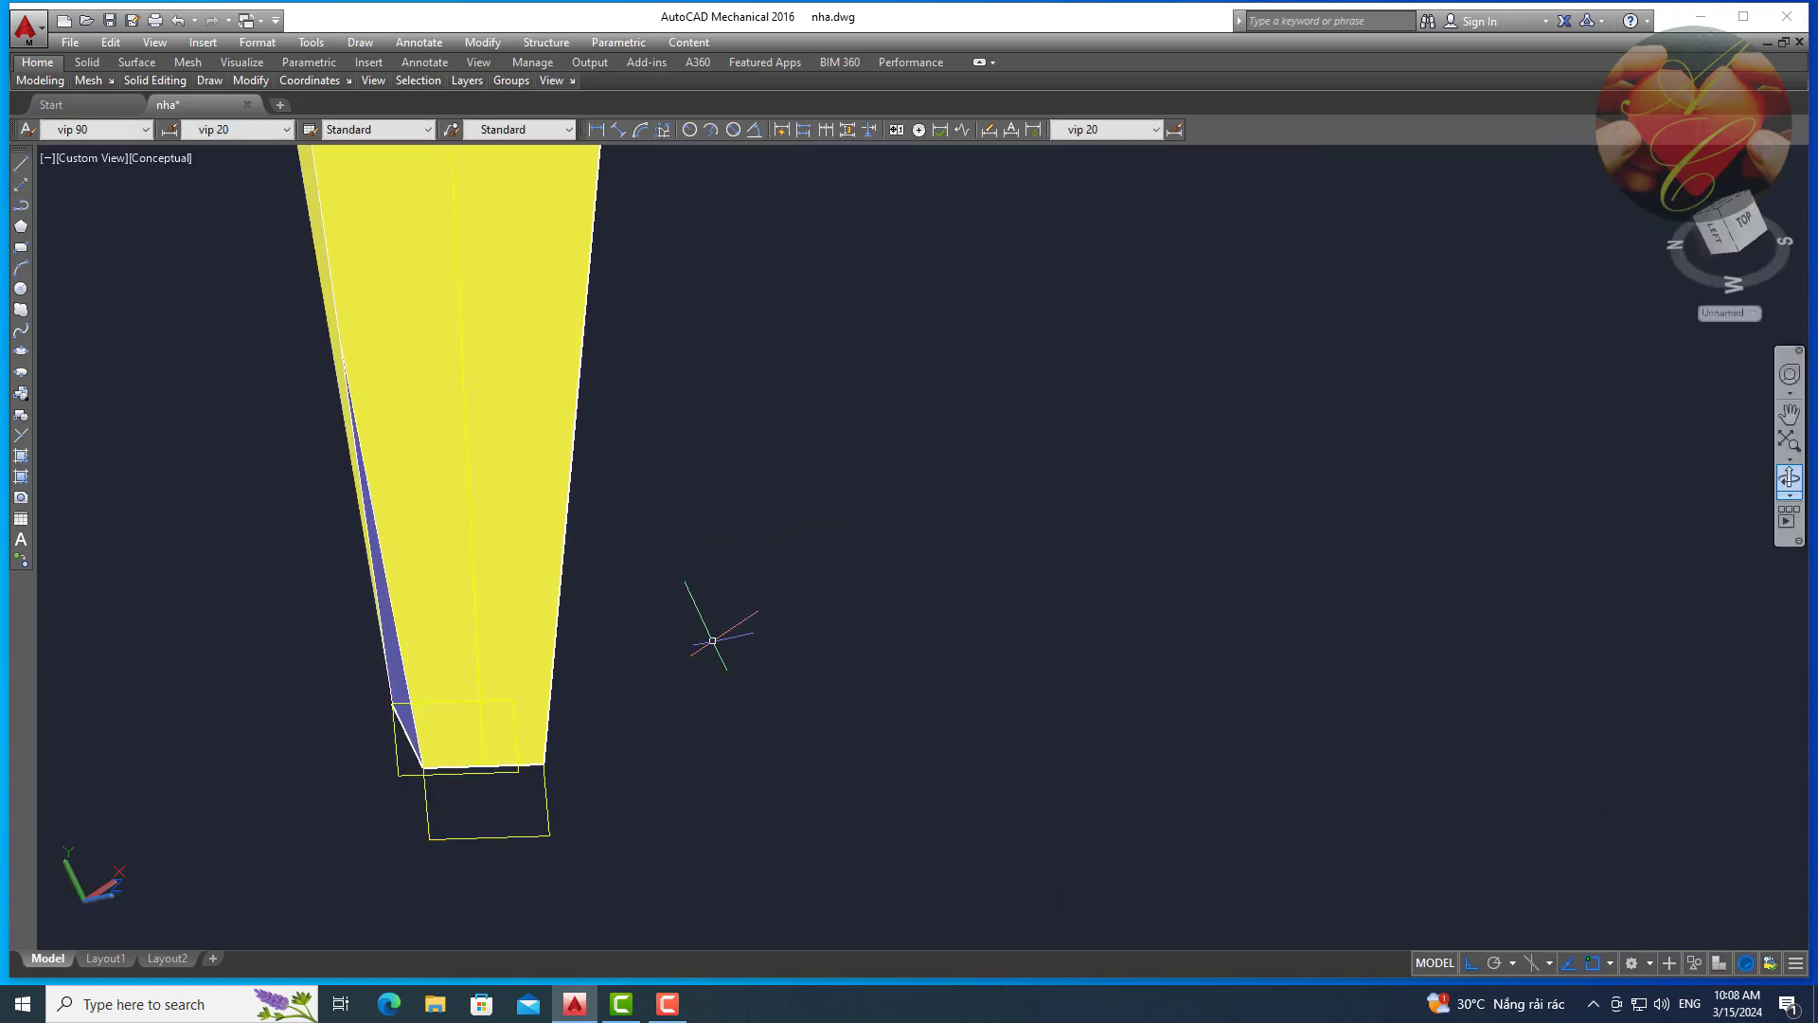
click(161, 158)
Return to 2D Wireframe in SW Isometric view and centre the drawing.
click(195, 206)
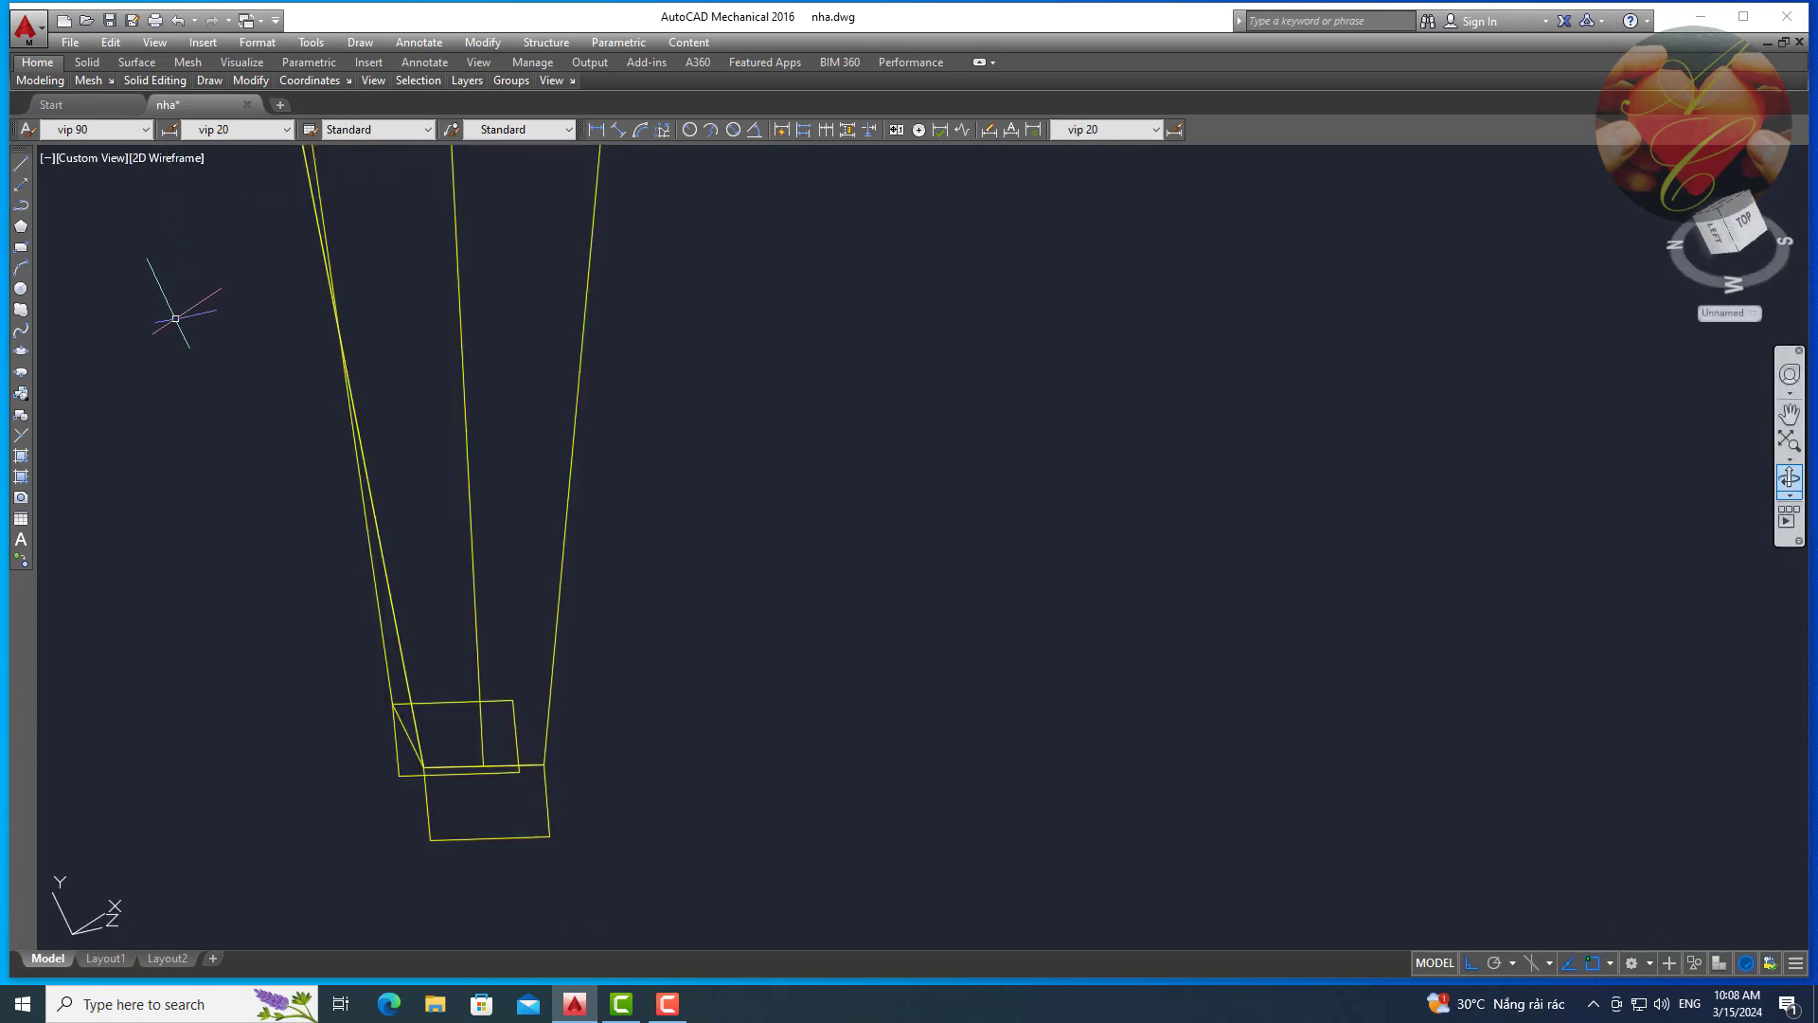
click(92, 158)
click(150, 328)
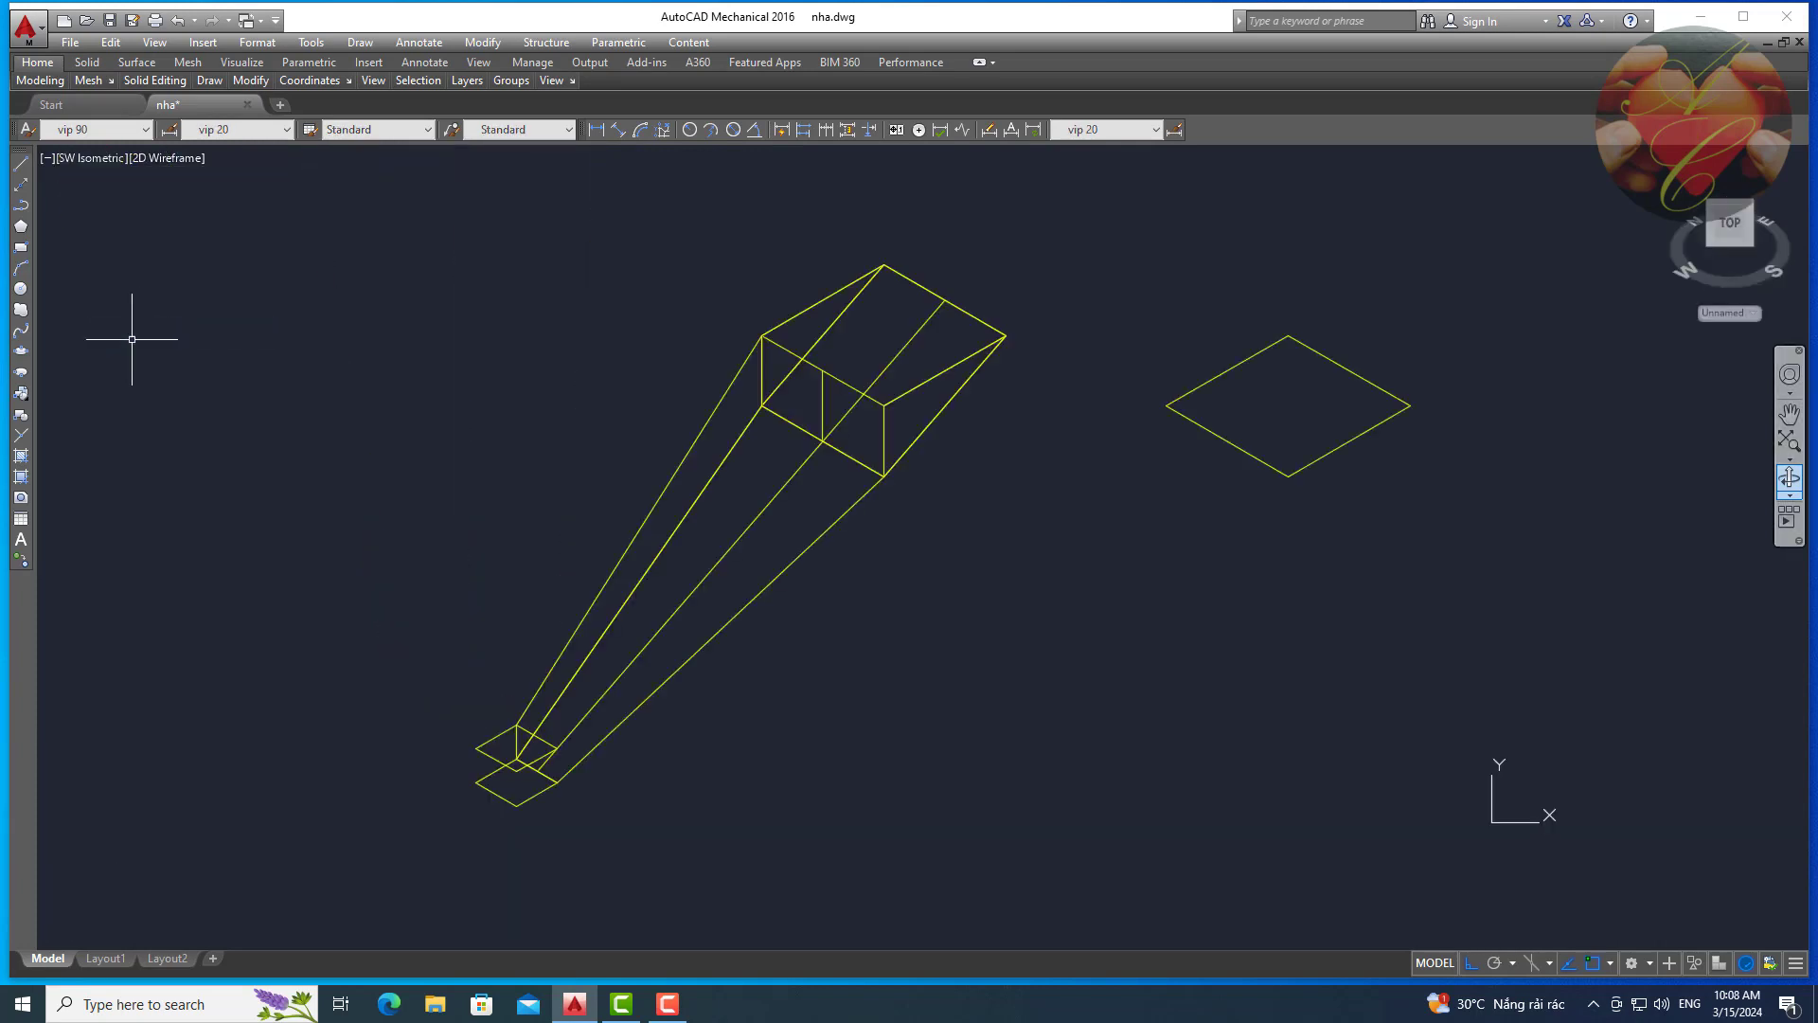
scroll(478, 721, up, 4)
scroll(609, 759, down, 2)
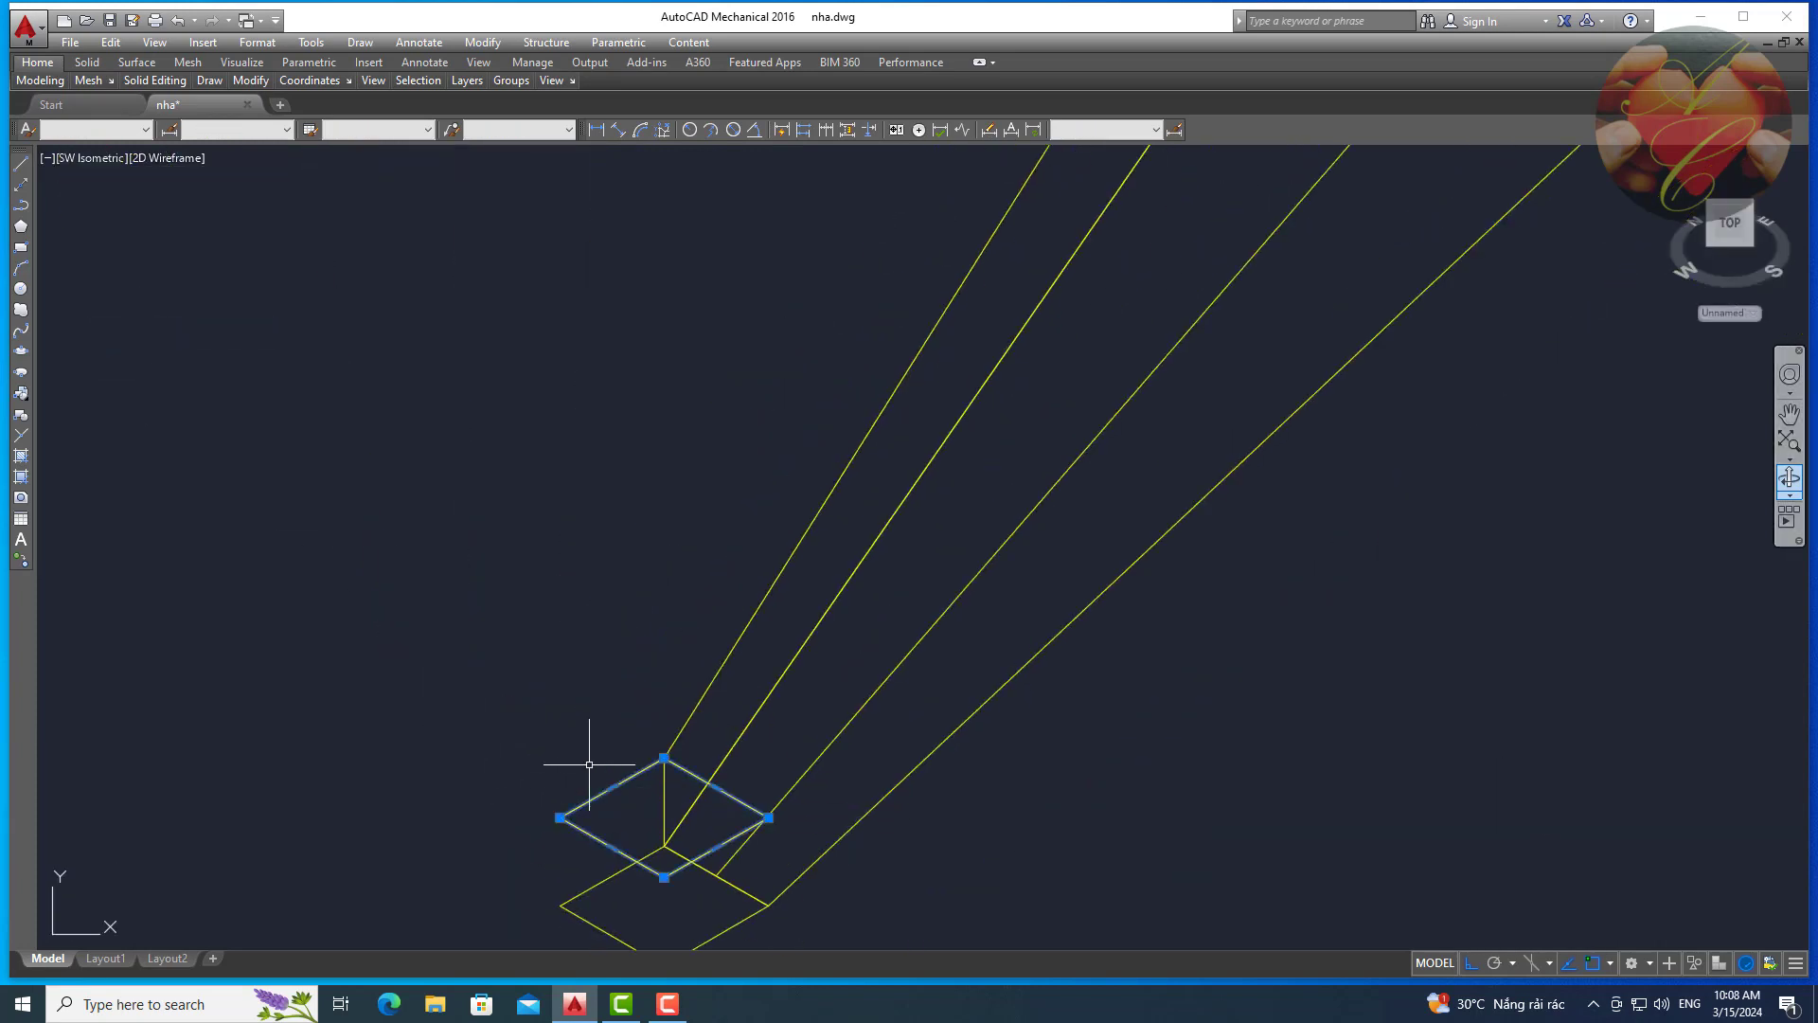
scroll(660, 748, down, 1)
scroll(615, 751, down, 1)
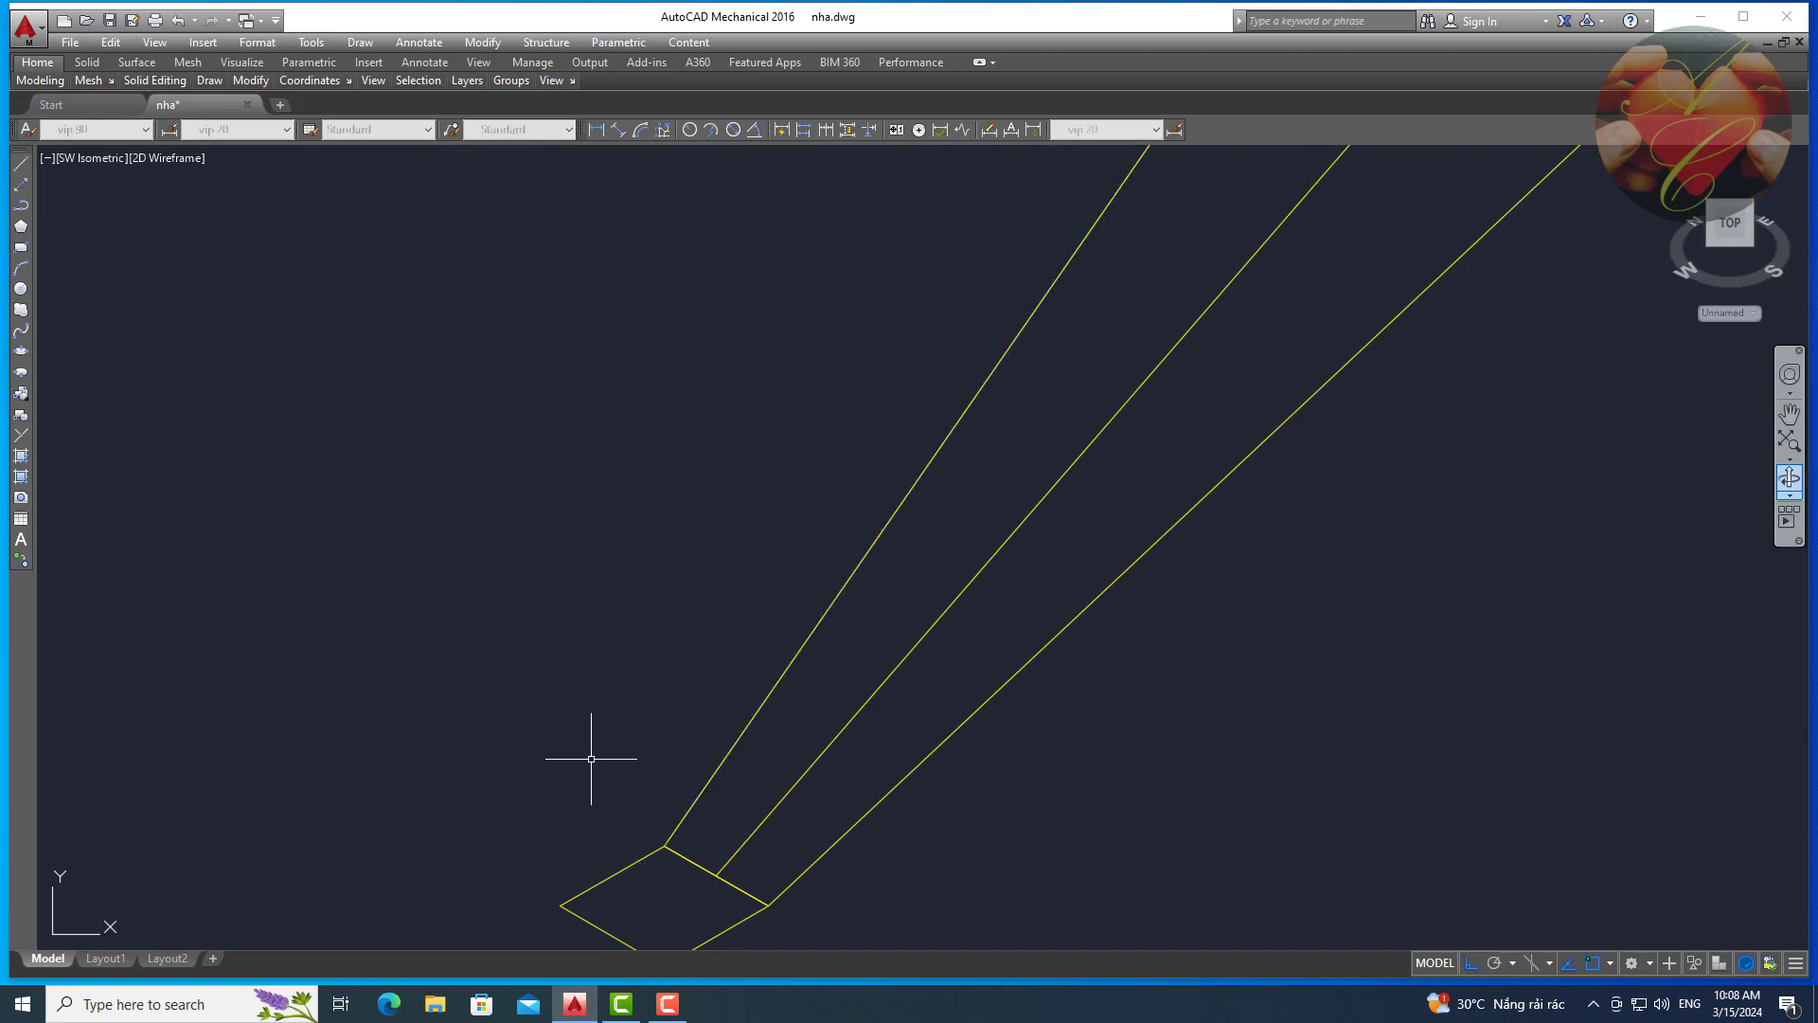
scroll(594, 739, down, 2)
middle_drag(473, 692, 547, 697)
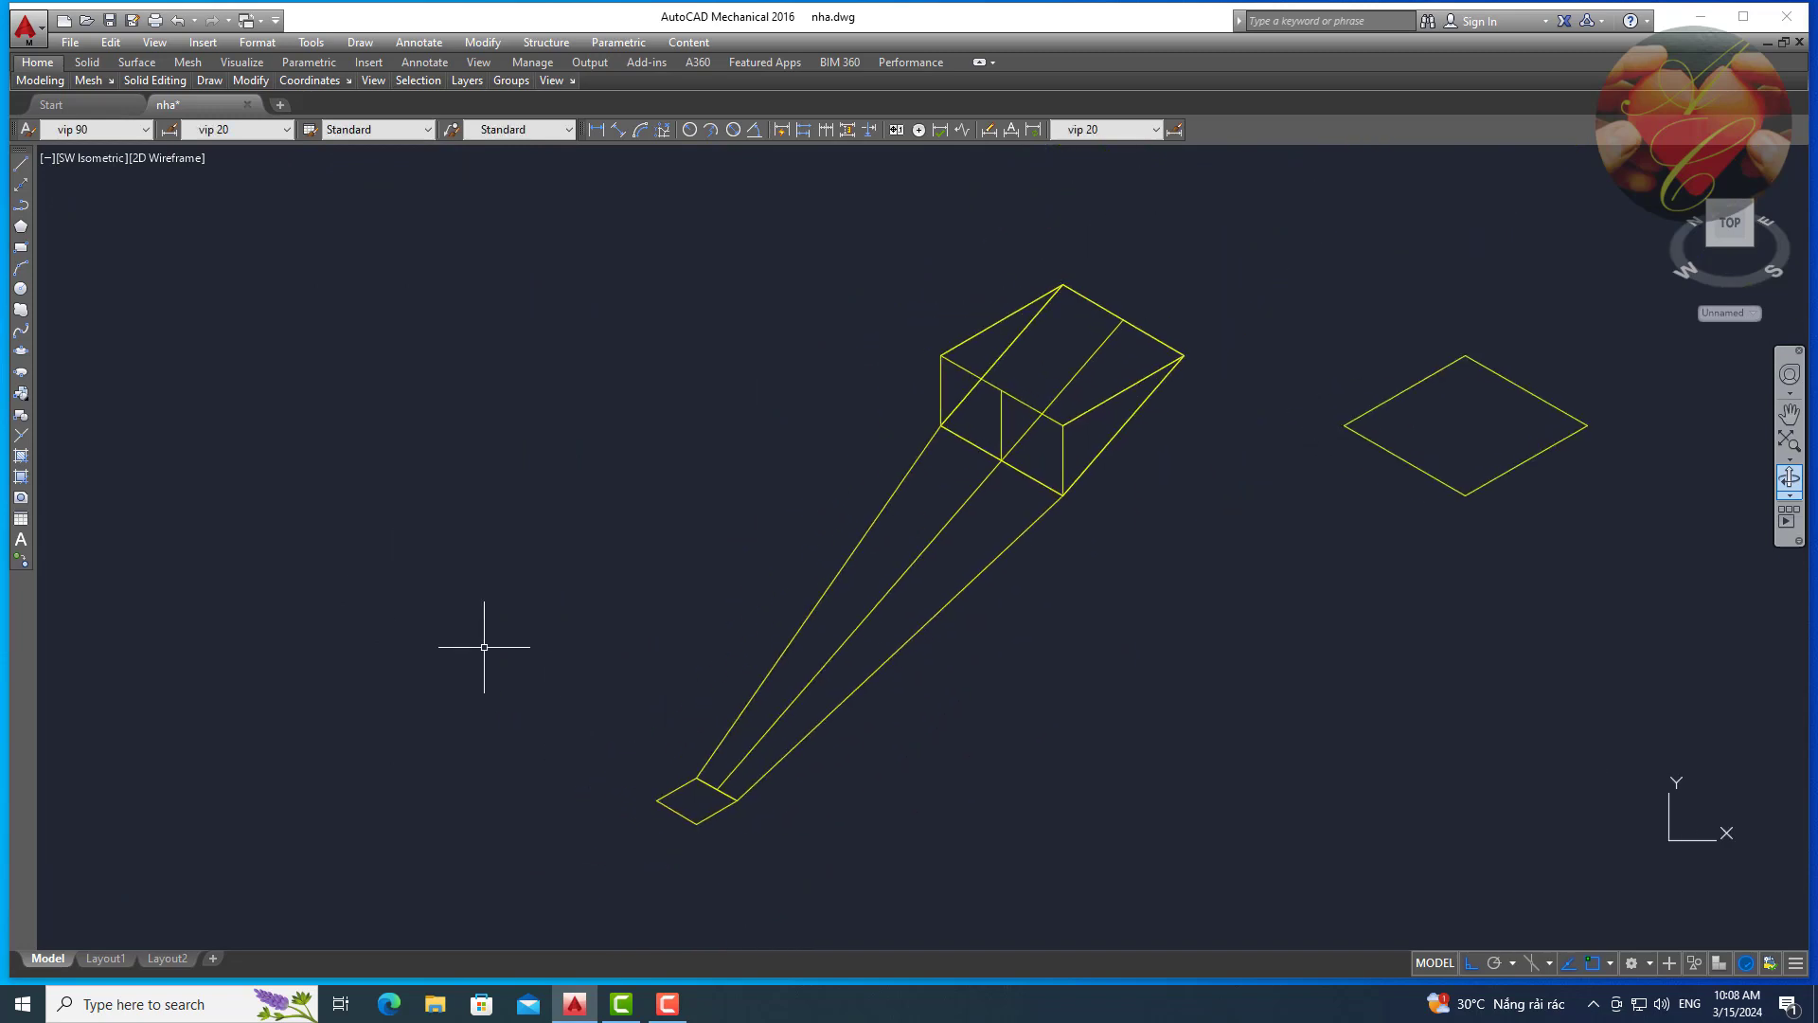
Reset the UCS to World and draw a short vertical line at the narrow end.
click(87, 161)
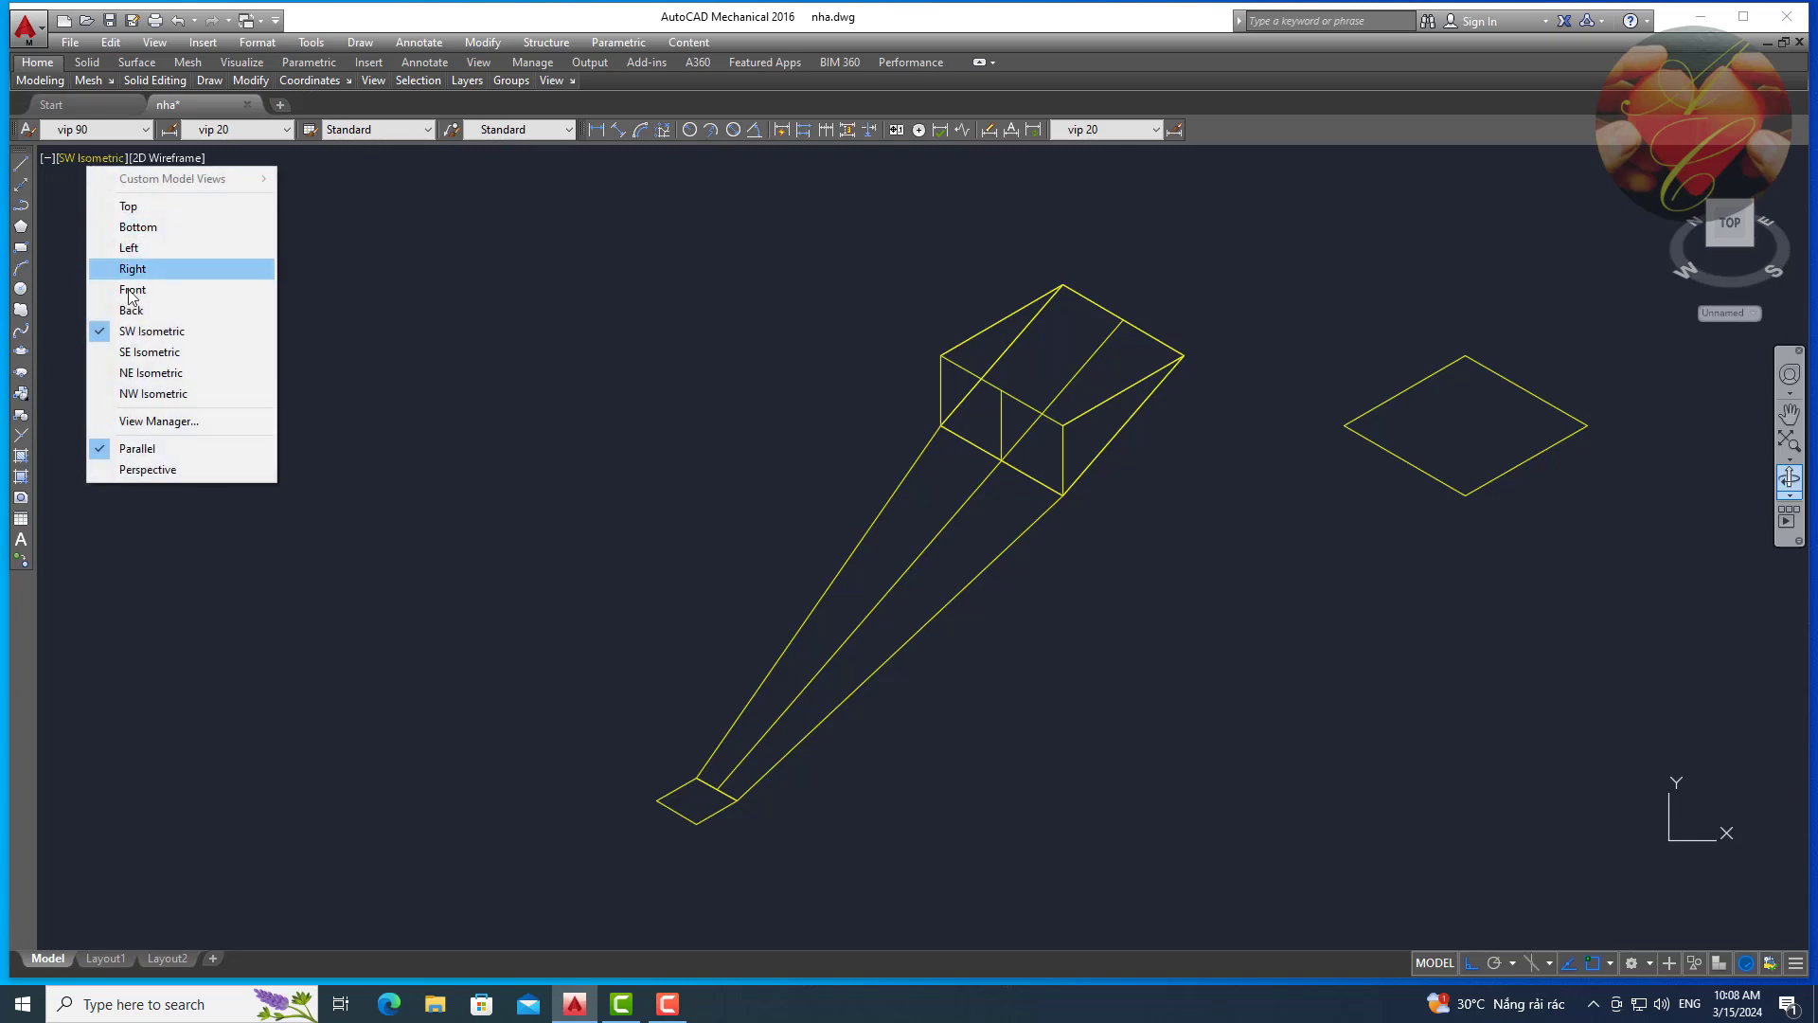
click(133, 334)
middle_drag(346, 666, 415, 646)
text(UC)
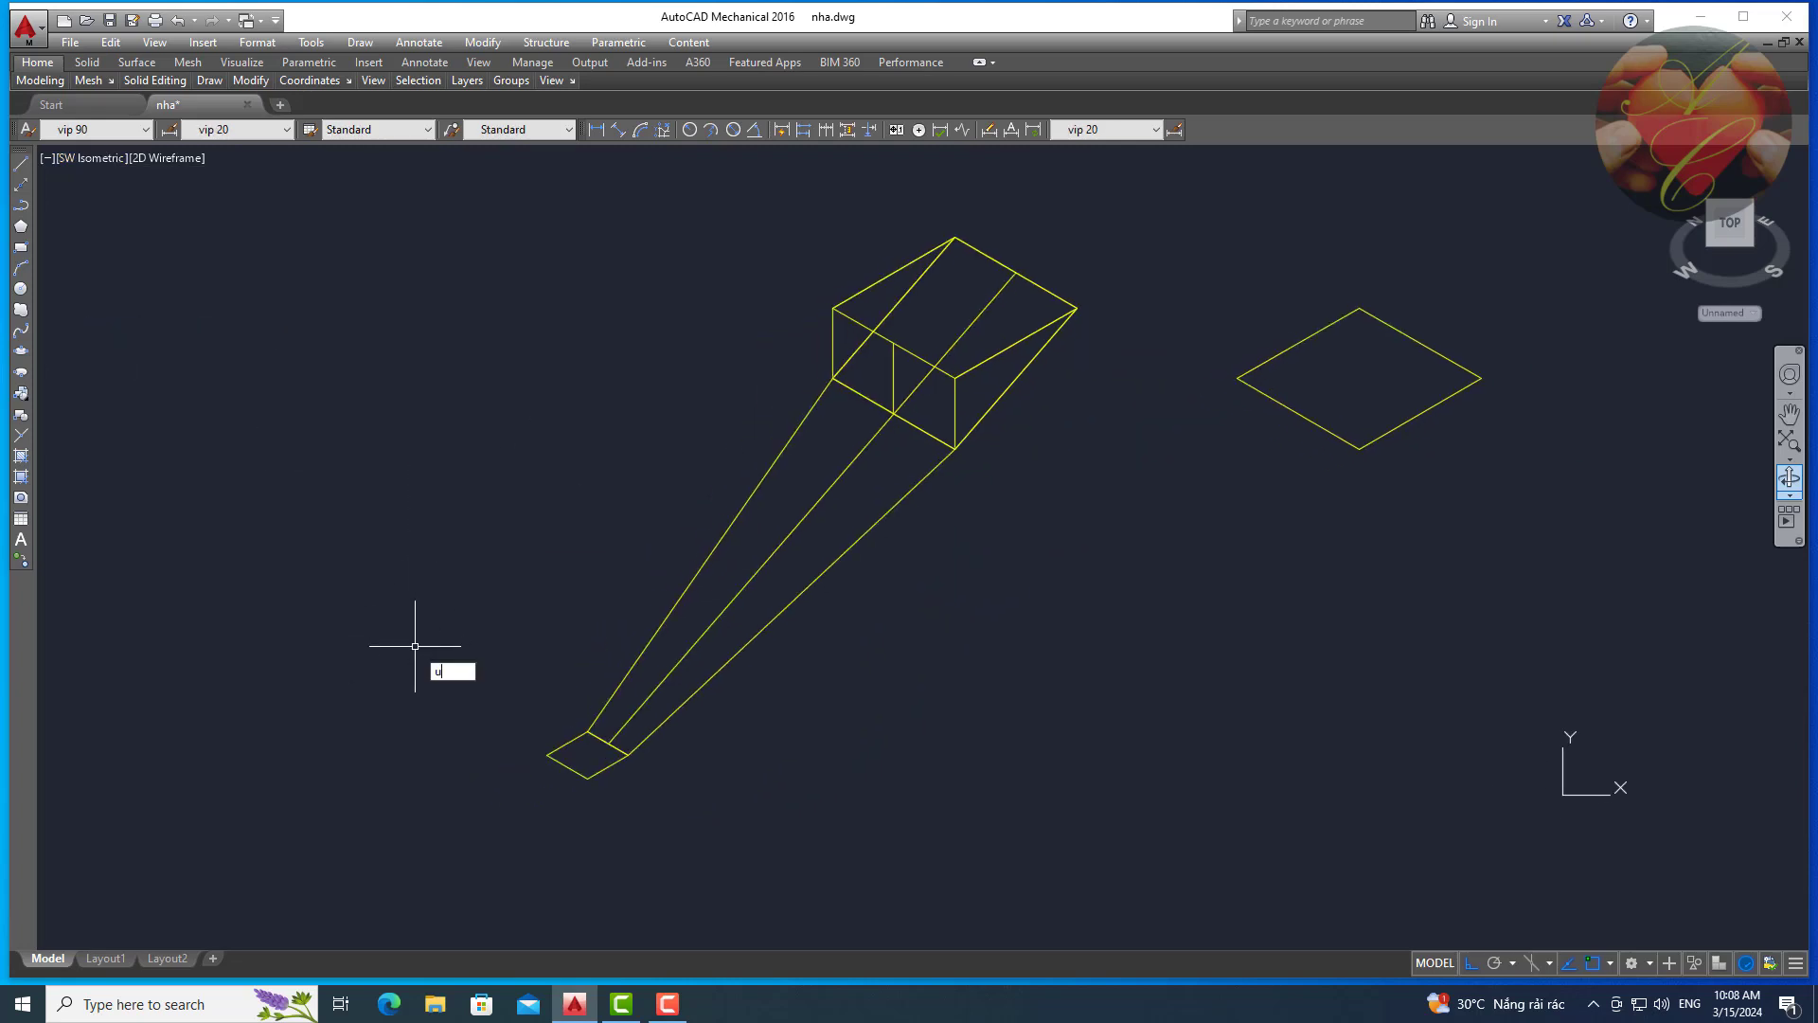
key(Return)
key(Return)
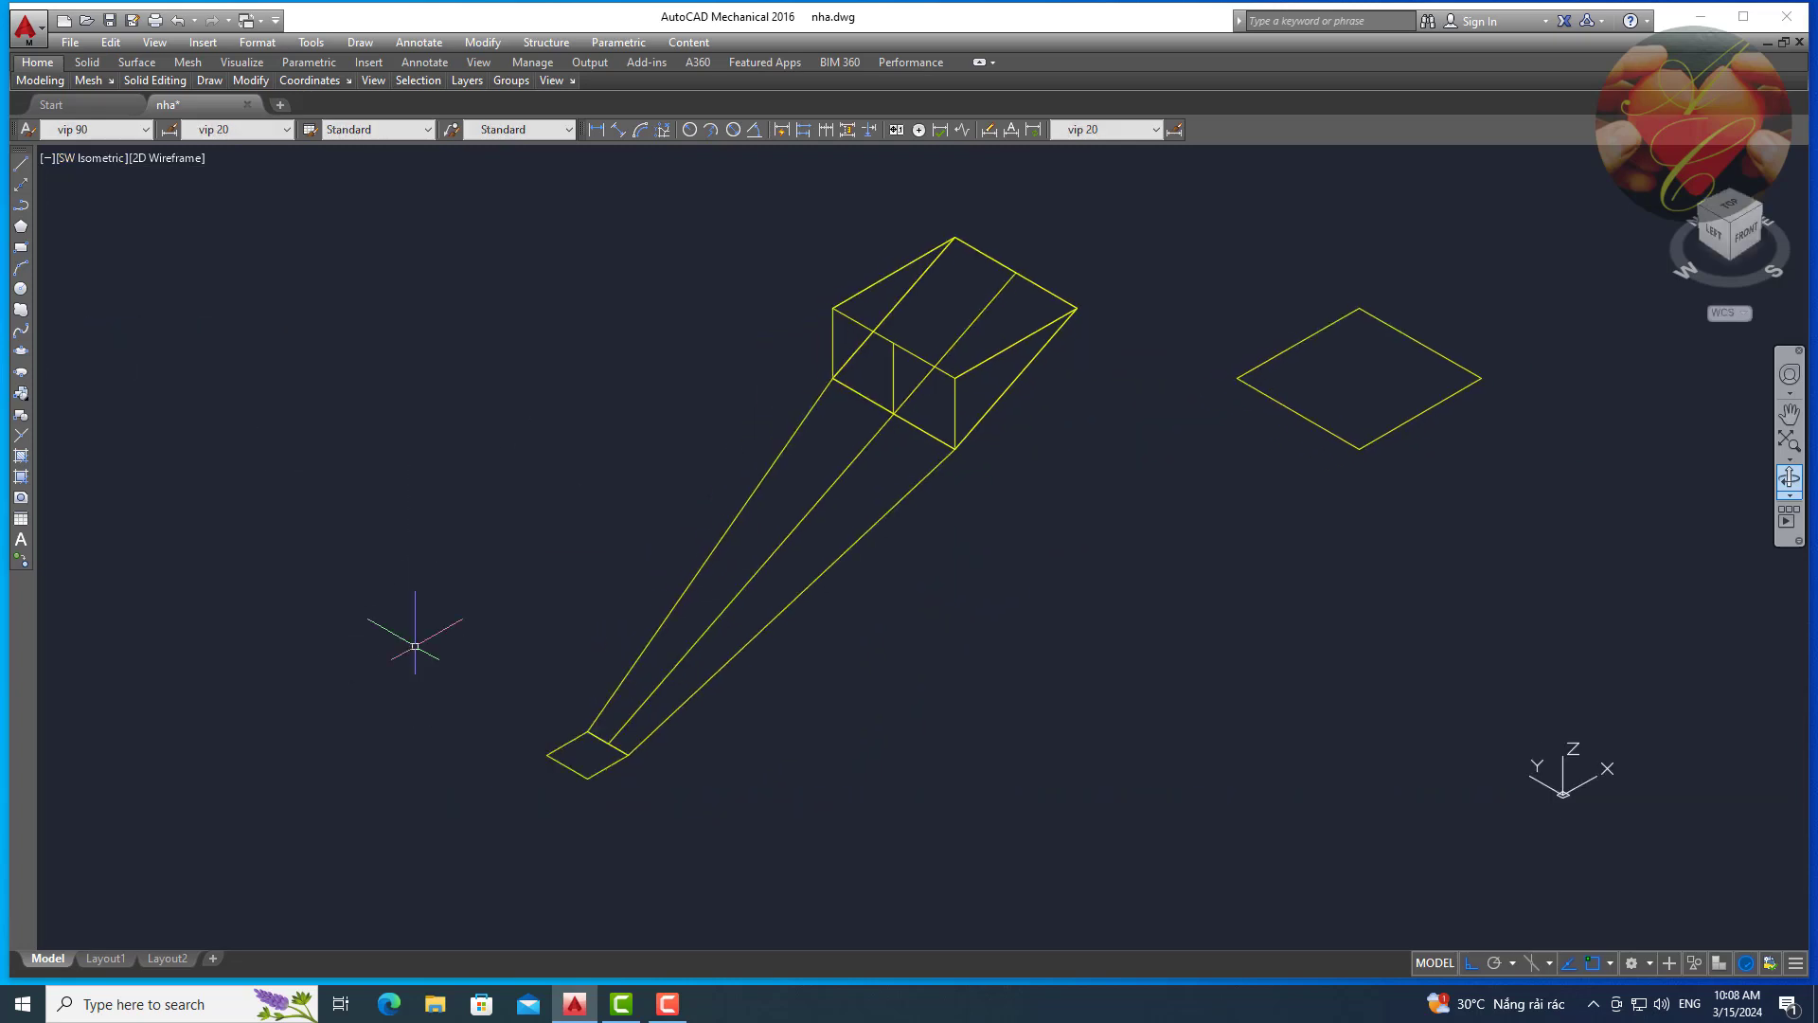
scroll(571, 730, up, 5)
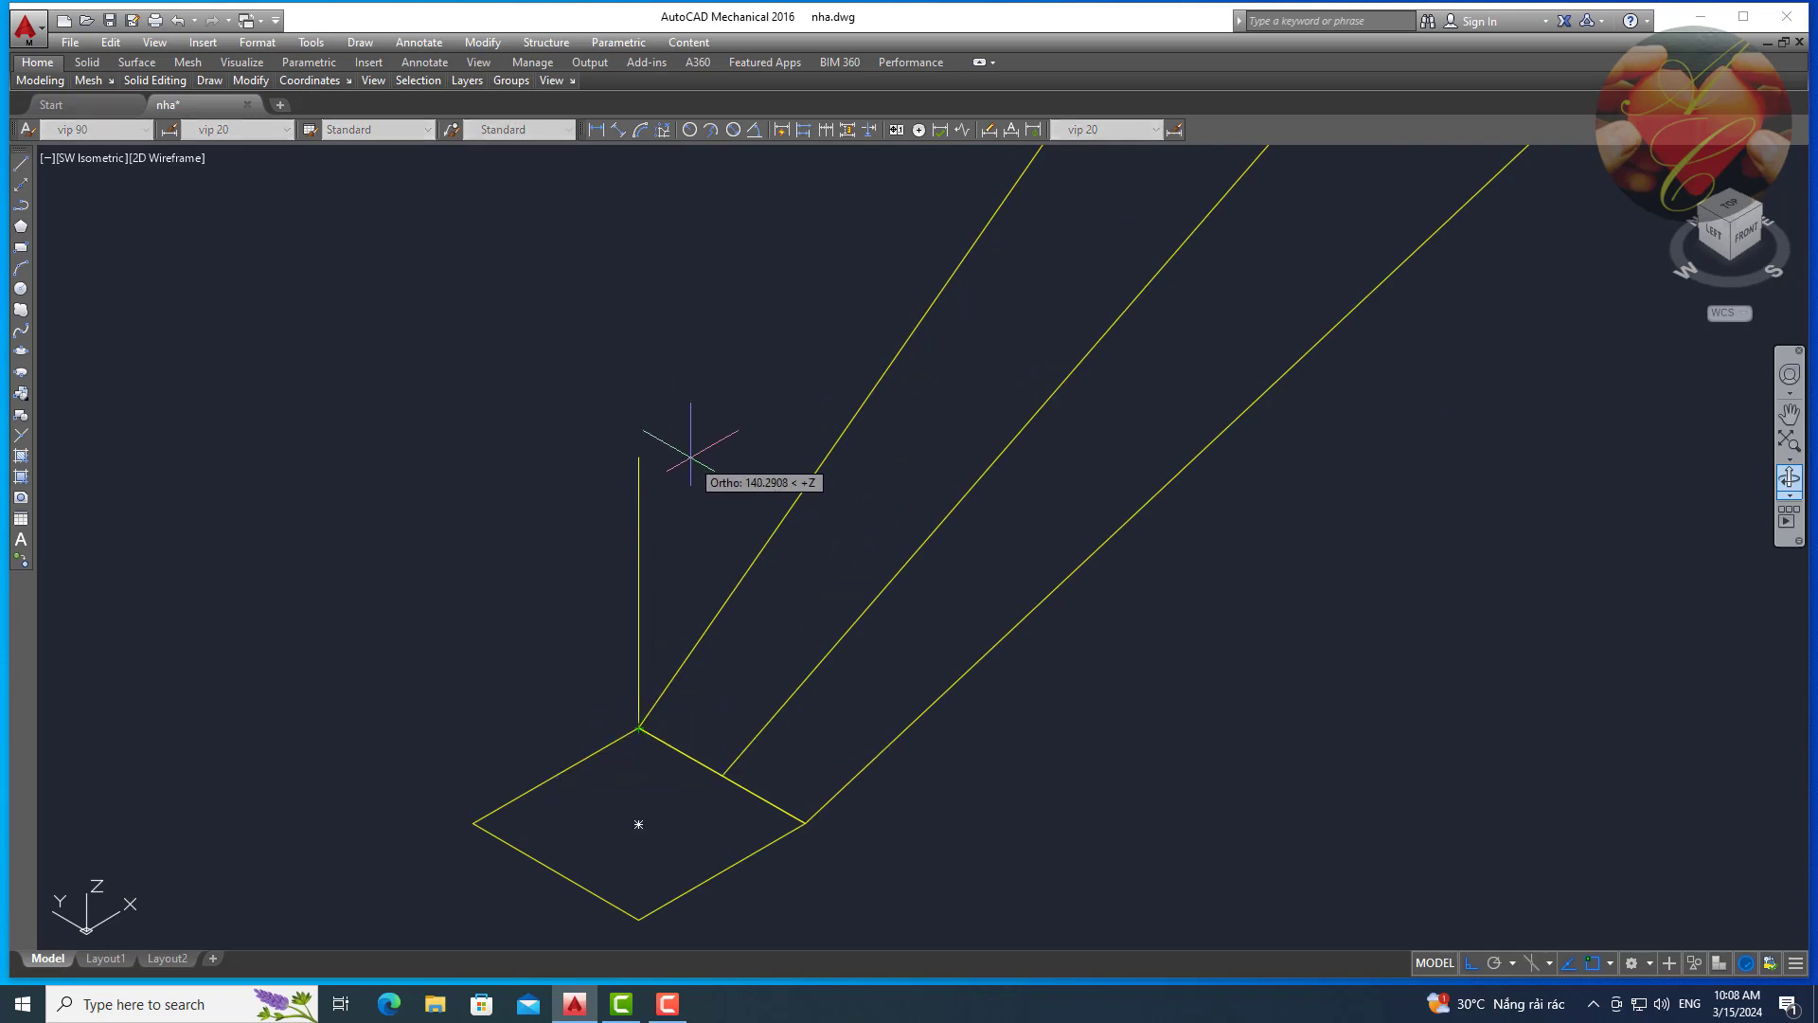
key(Escape)
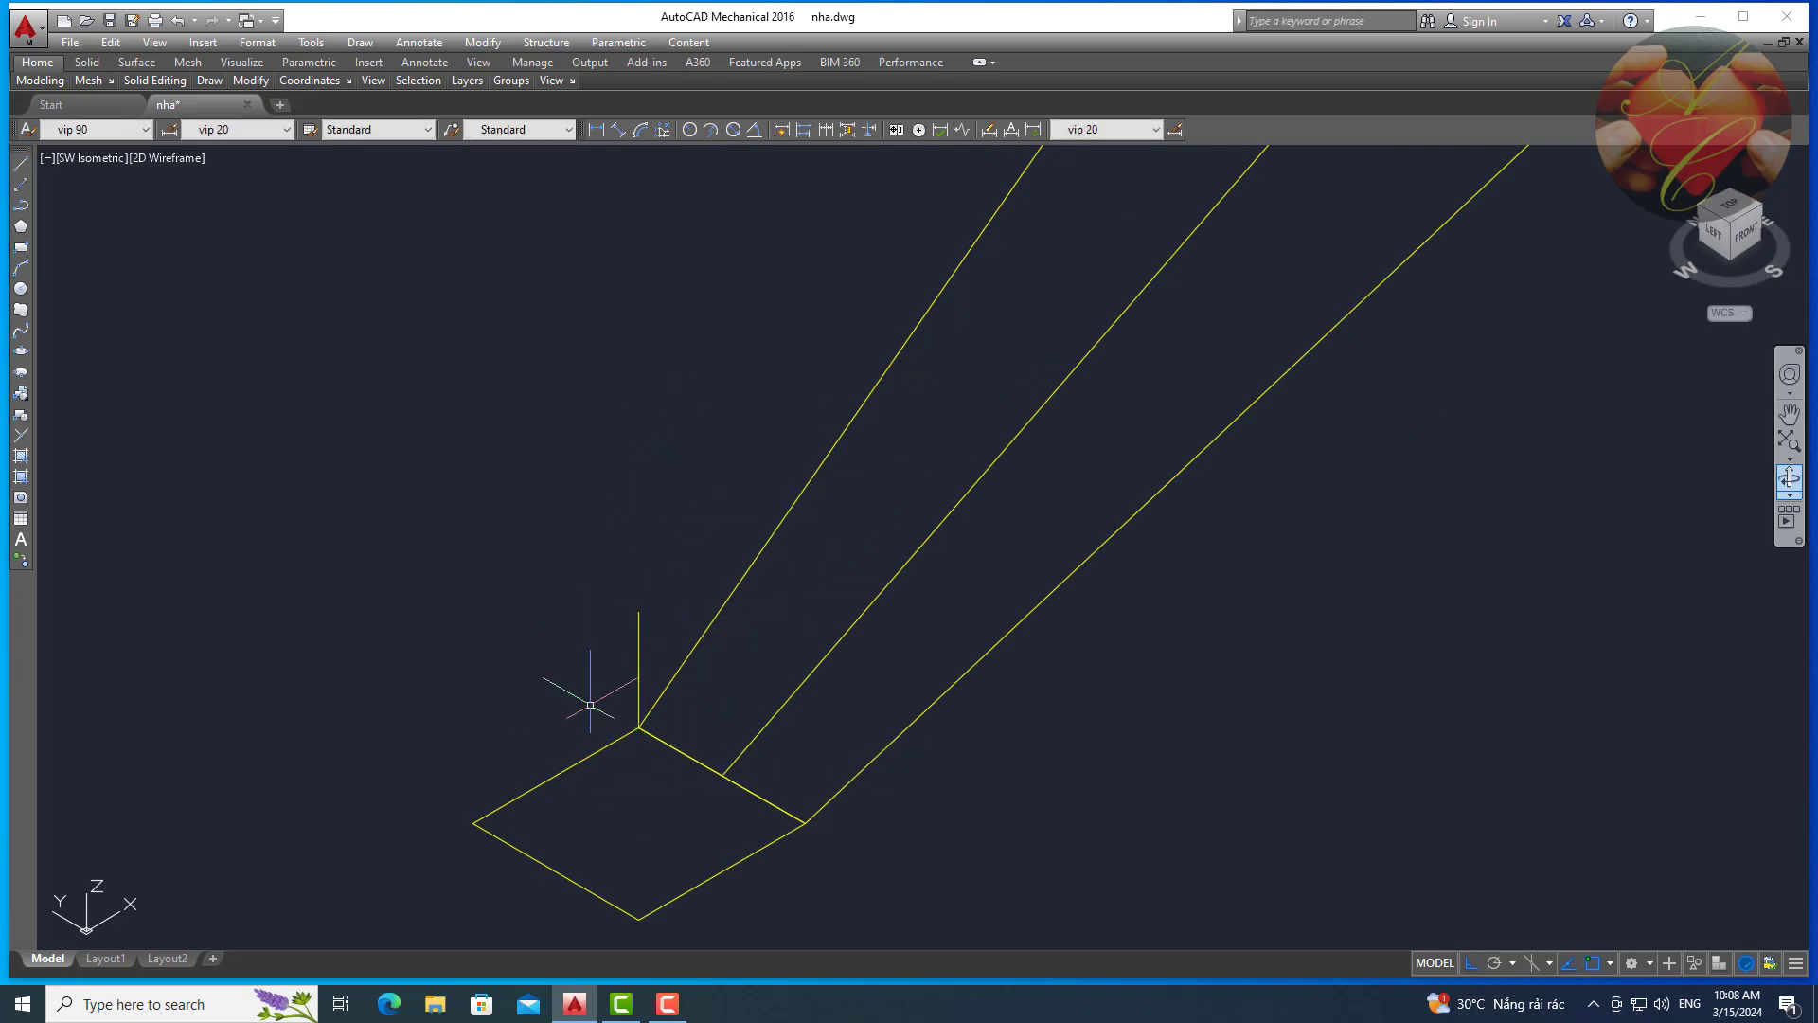
Stretch the small square's top corner upward along the vertical line.
click(642, 734)
scroll(649, 740, up, 2)
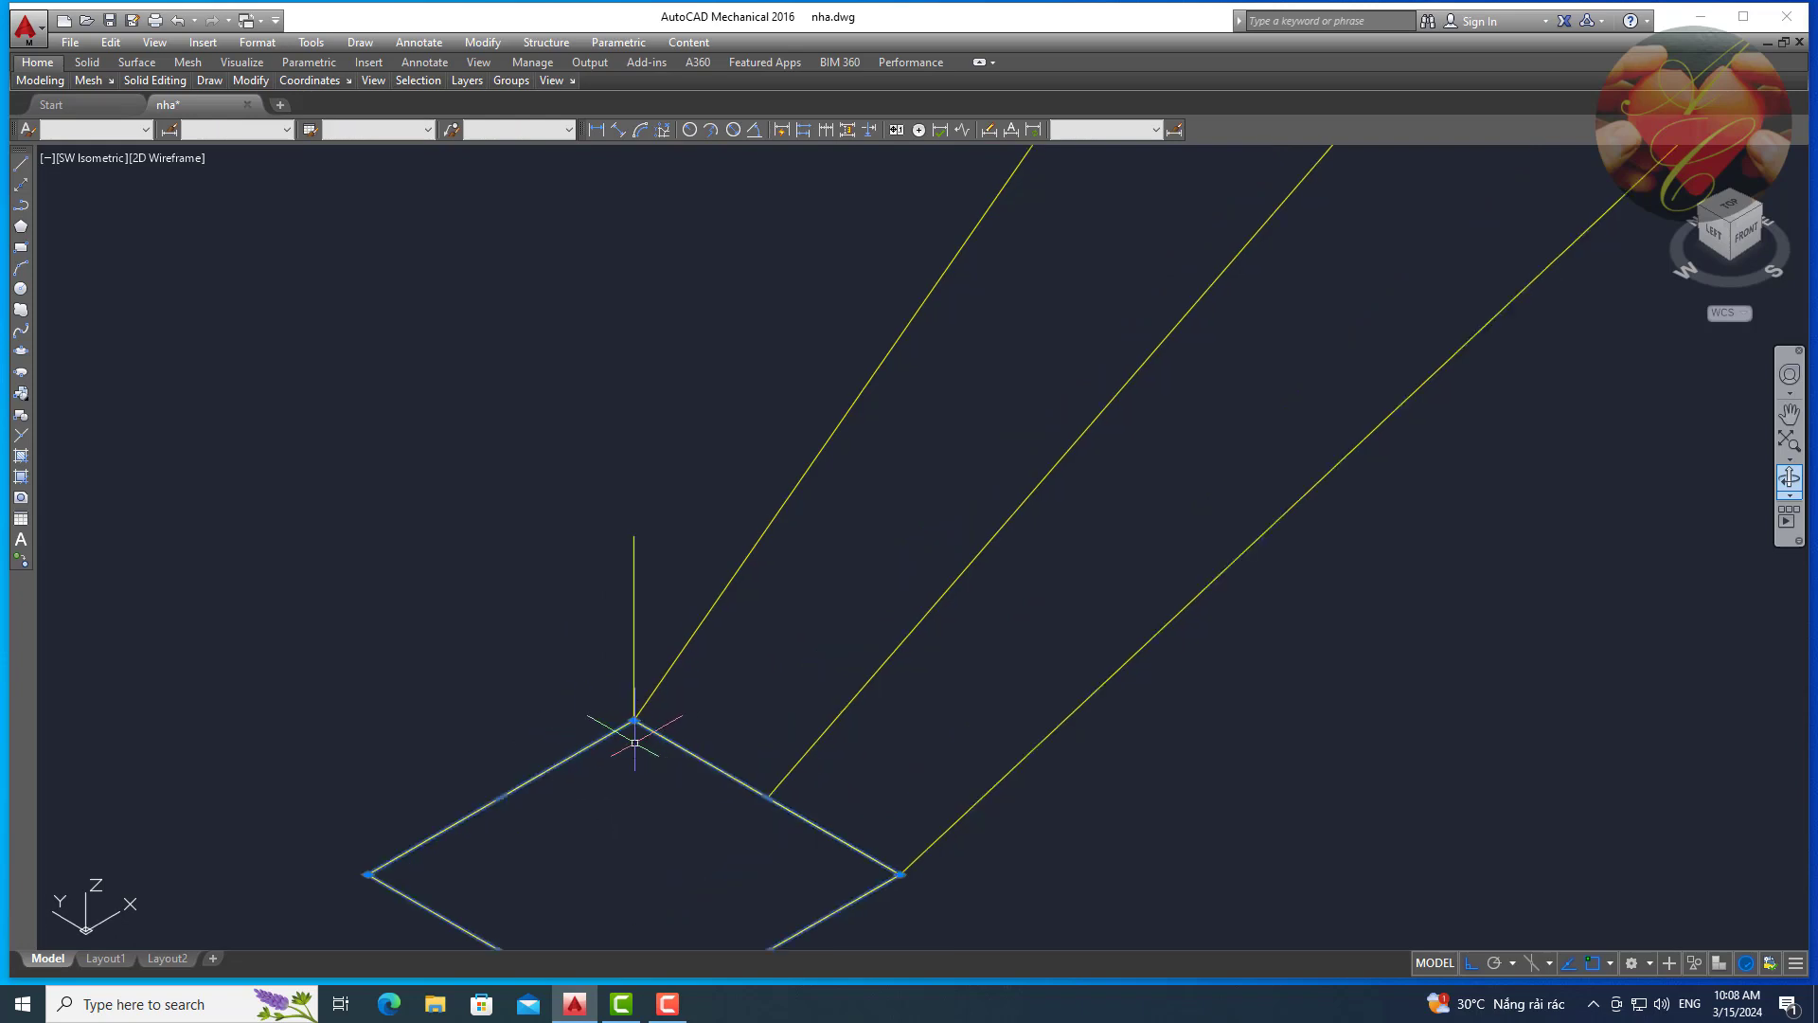
click(634, 720)
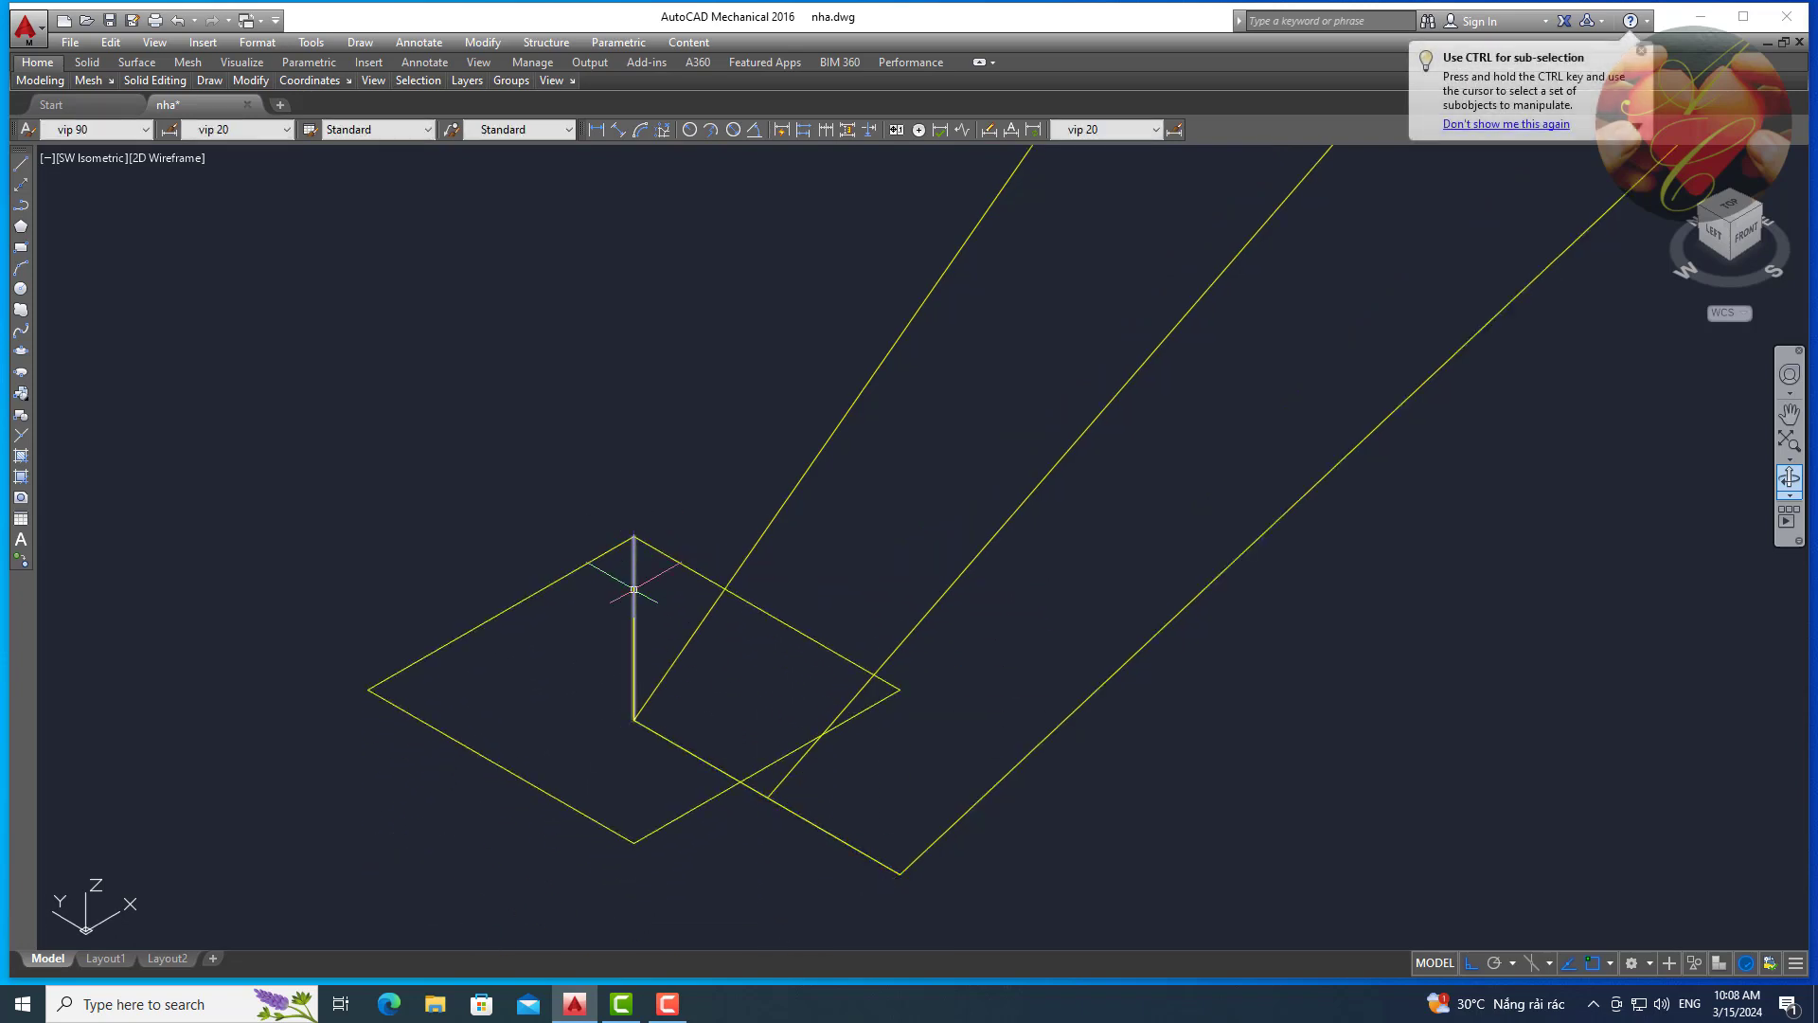
scroll(633, 589, down, 3)
scroll(900, 711, down, 3)
mouse_move(966, 678)
middle_down()
mouse_move(795, 730)
mouse_move(864, 699)
middle_up()
Draw a 3D face closing another funnel side, ending at the upper box corner.
text(3DFACE)
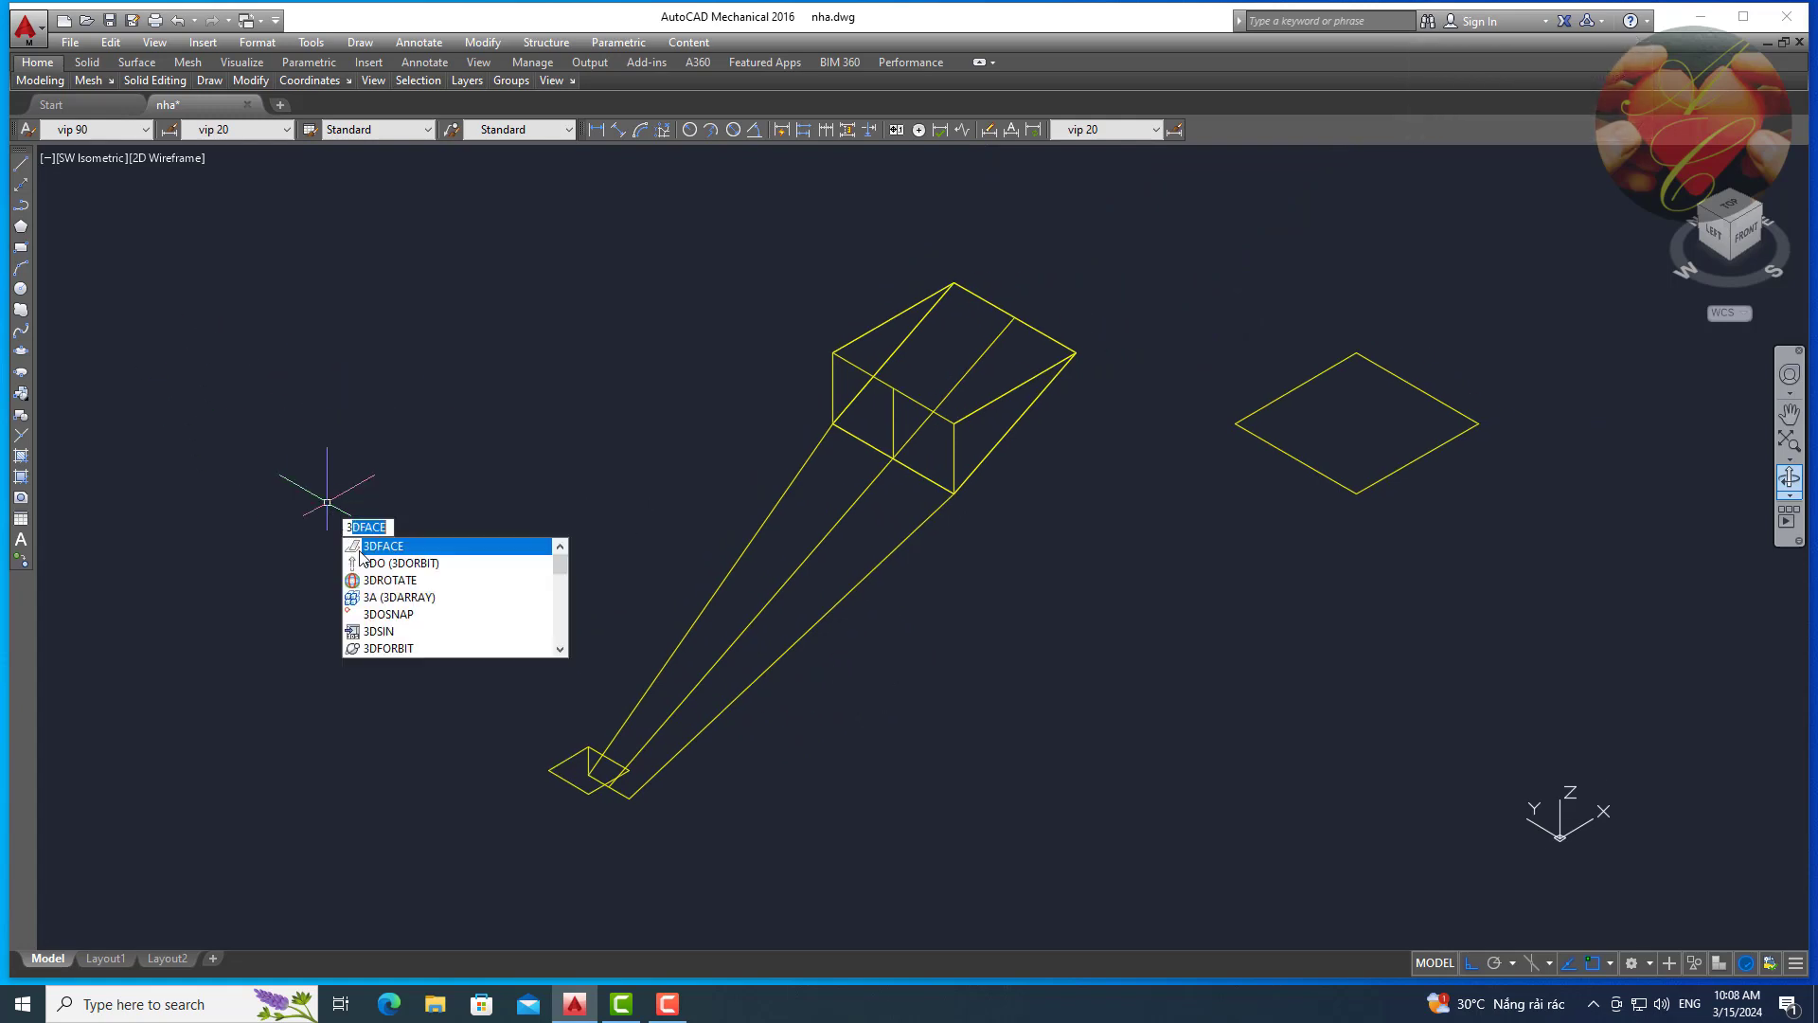
click(366, 548)
scroll(616, 796, up, 5)
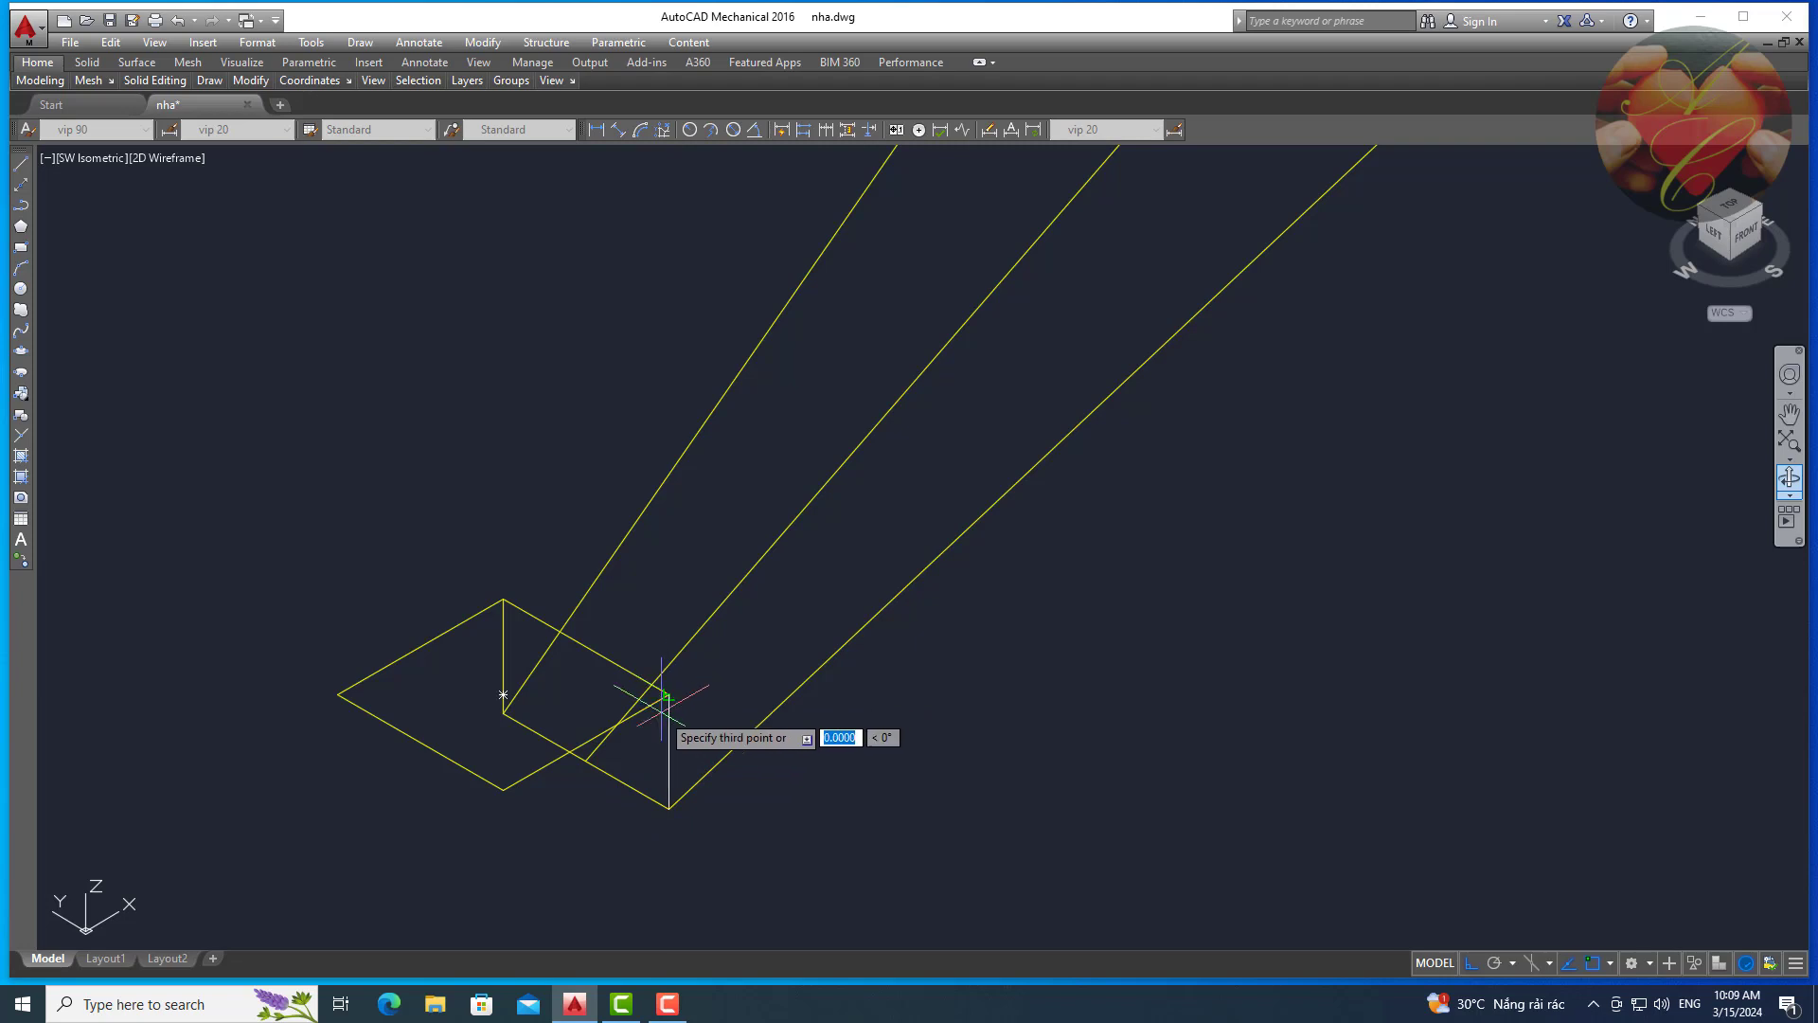
scroll(663, 699, down, 5)
scroll(976, 379, up, 4)
click(983, 363)
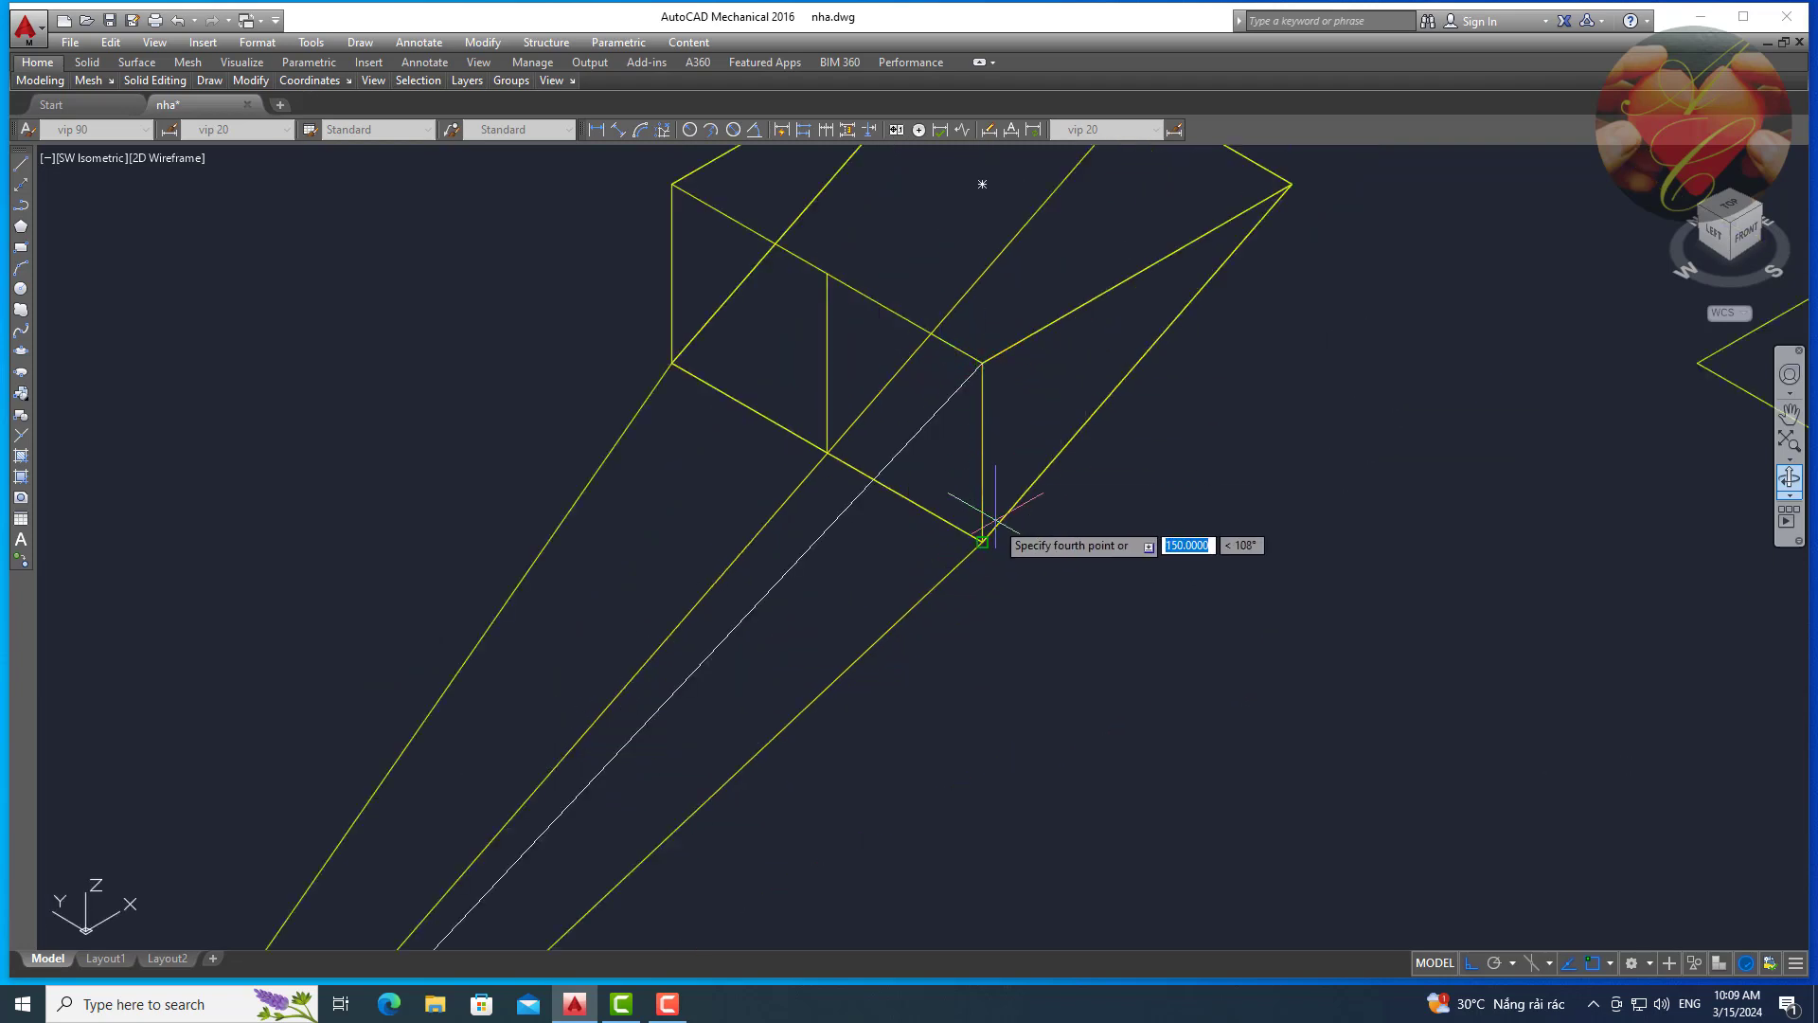
key(Return)
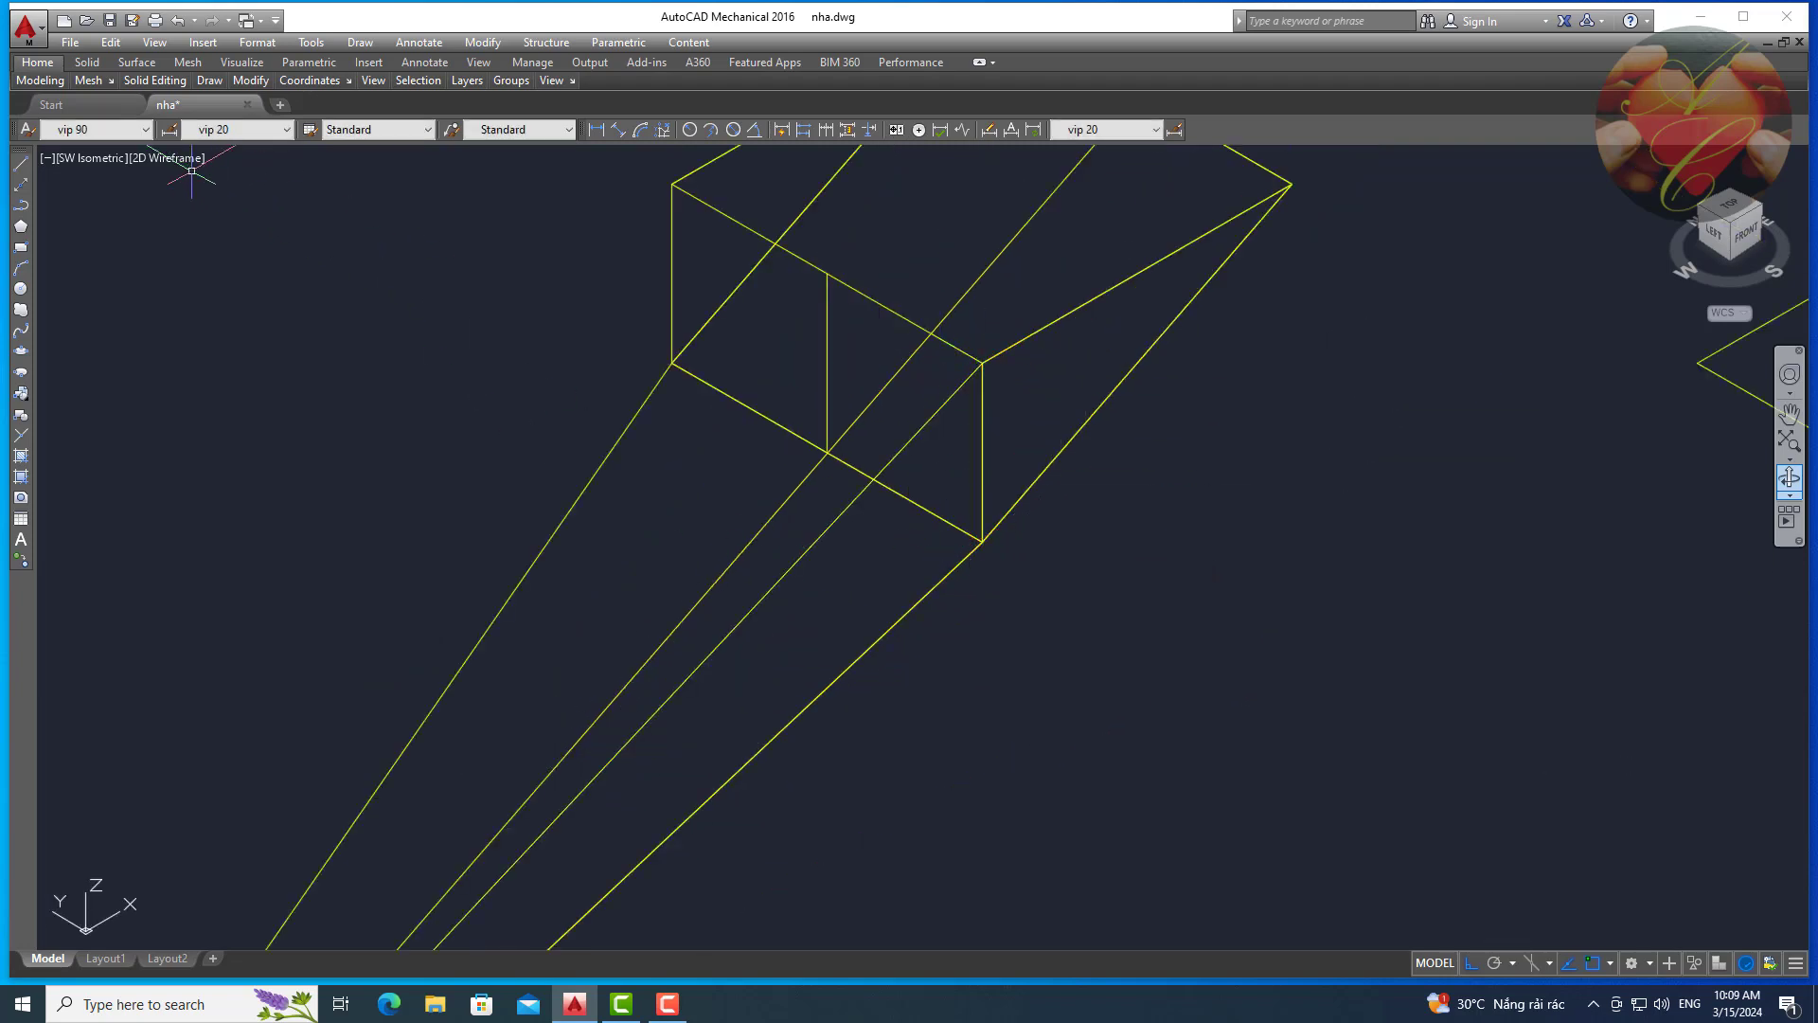
Shade the model in Conceptual style and orbit to view it from the left.
click(180, 159)
click(232, 227)
scroll(602, 341, down, 2)
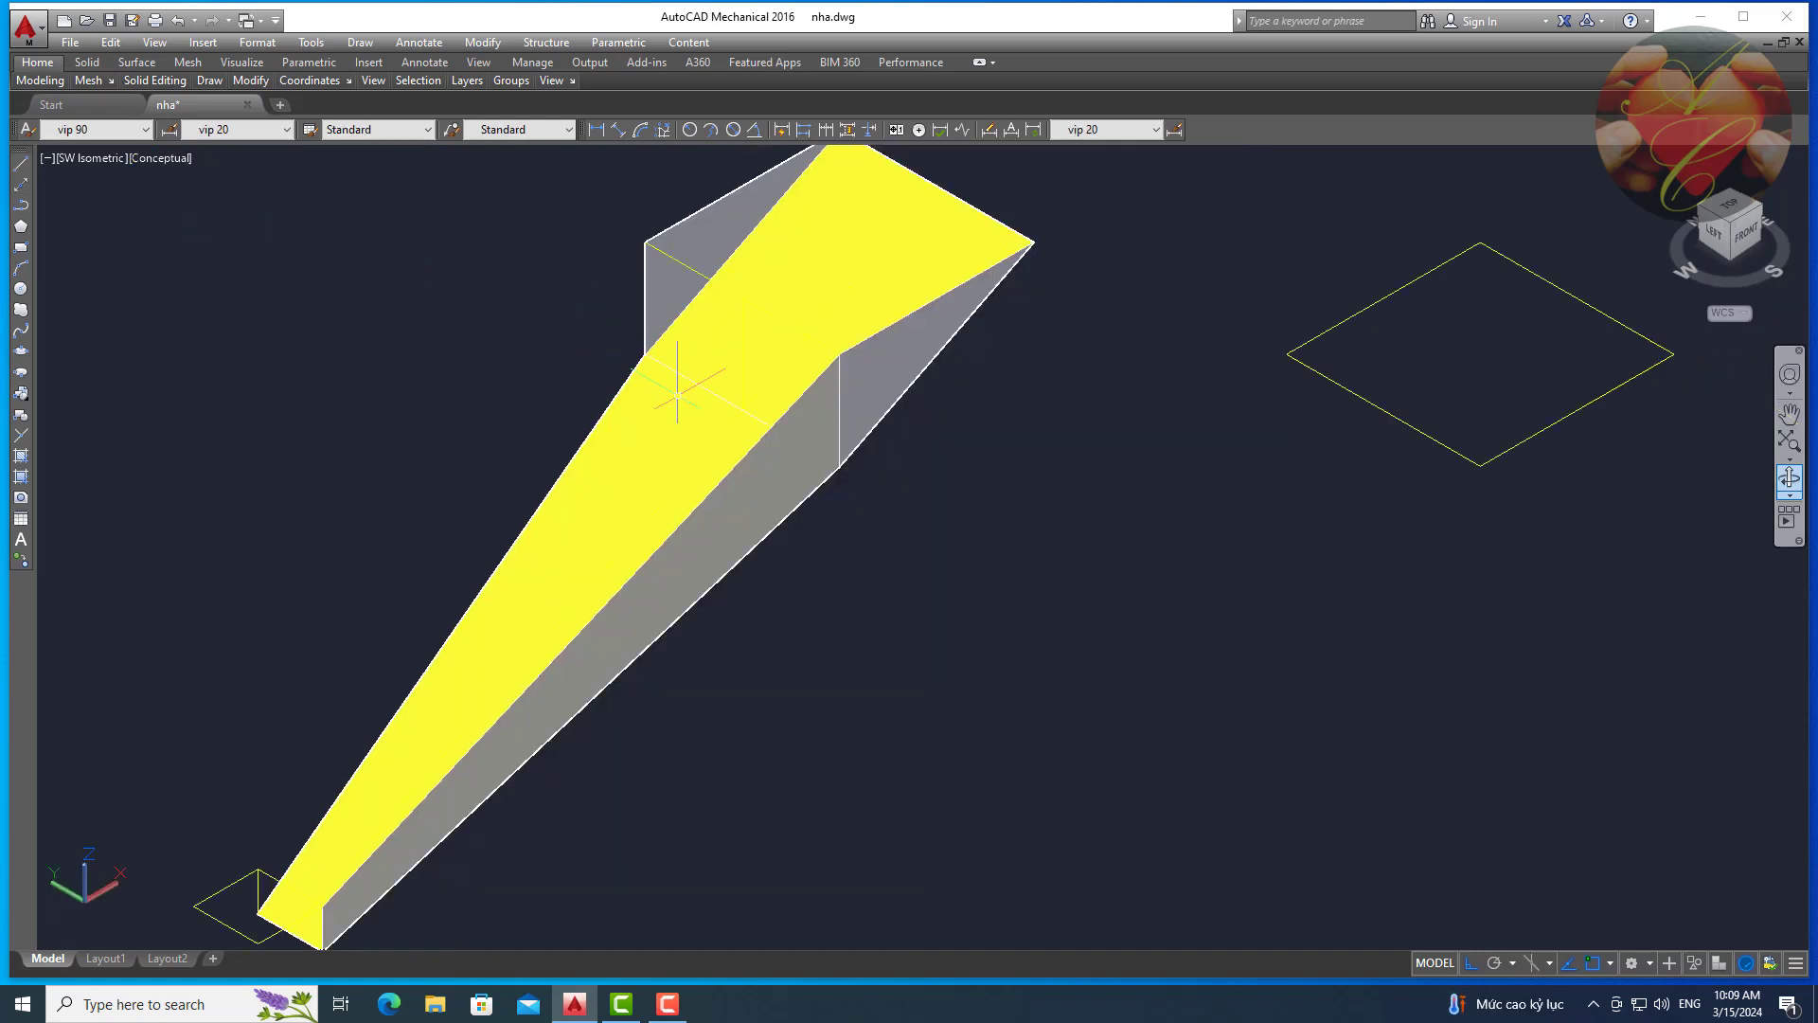
click(1789, 477)
mouse_move(1555, 527)
mouse_down()
mouse_move(1020, 633)
mouse_move(1090, 559)
mouse_move(1089, 524)
mouse_move(748, 662)
mouse_move(852, 713)
mouse_move(897, 698)
mouse_move(787, 735)
mouse_move(428, 698)
mouse_move(479, 671)
mouse_move(629, 496)
mouse_move(654, 678)
mouse_move(594, 669)
mouse_move(742, 694)
mouse_move(1022, 613)
mouse_move(1055, 668)
mouse_move(1010, 804)
mouse_move(1043, 791)
mouse_move(975, 792)
mouse_up()
scroll(735, 694, up, 3)
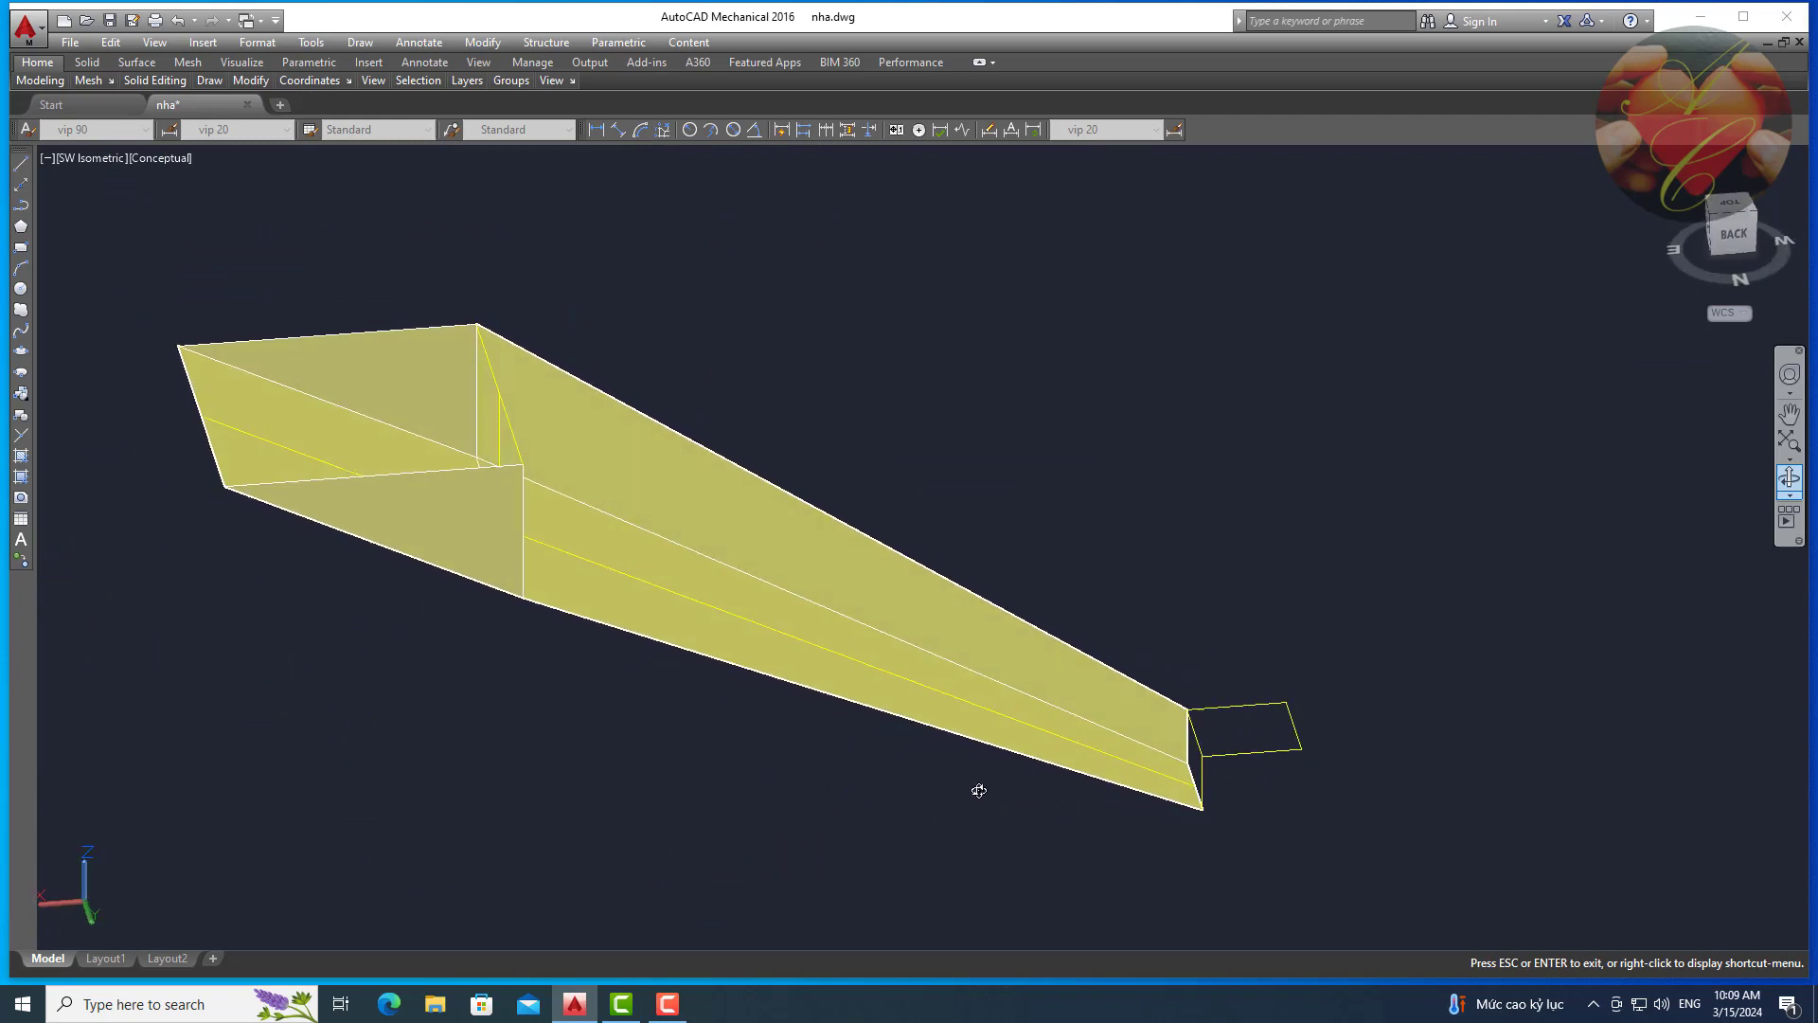
Draw a 3D face with its last corners at the funnel's narrow end.
key(Escape)
text(f)
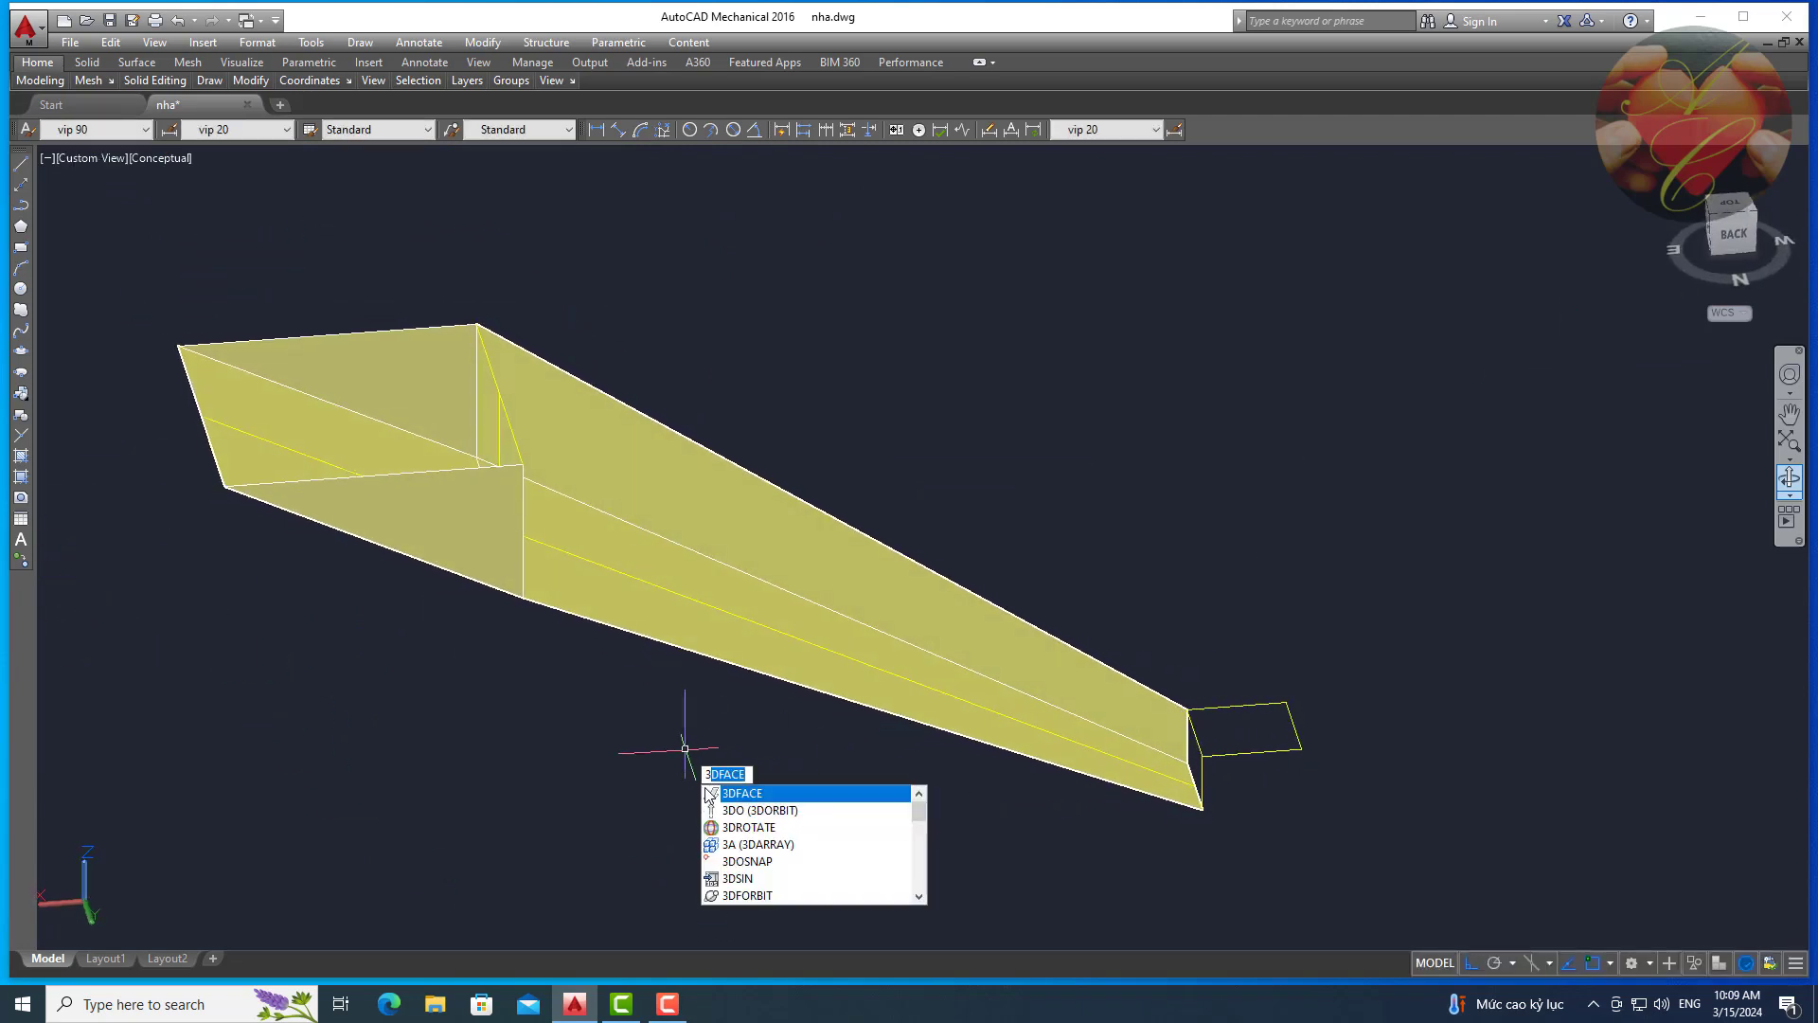
key(Return)
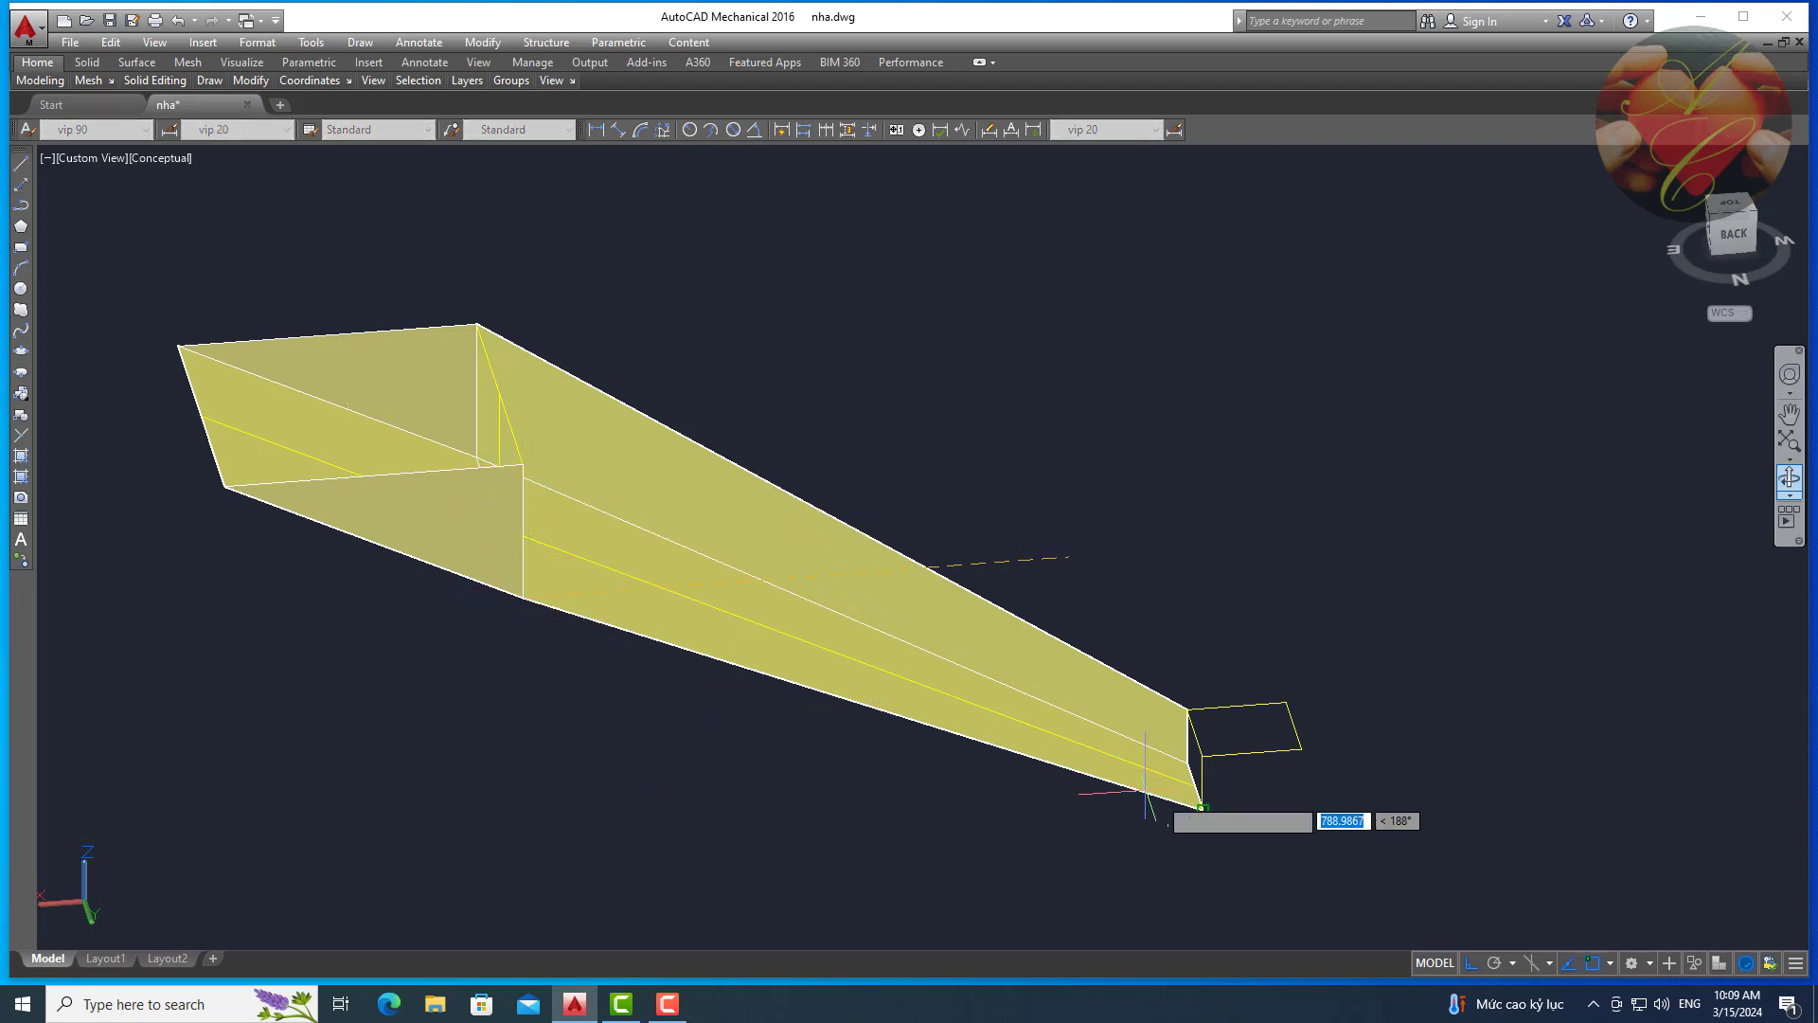
click(1202, 809)
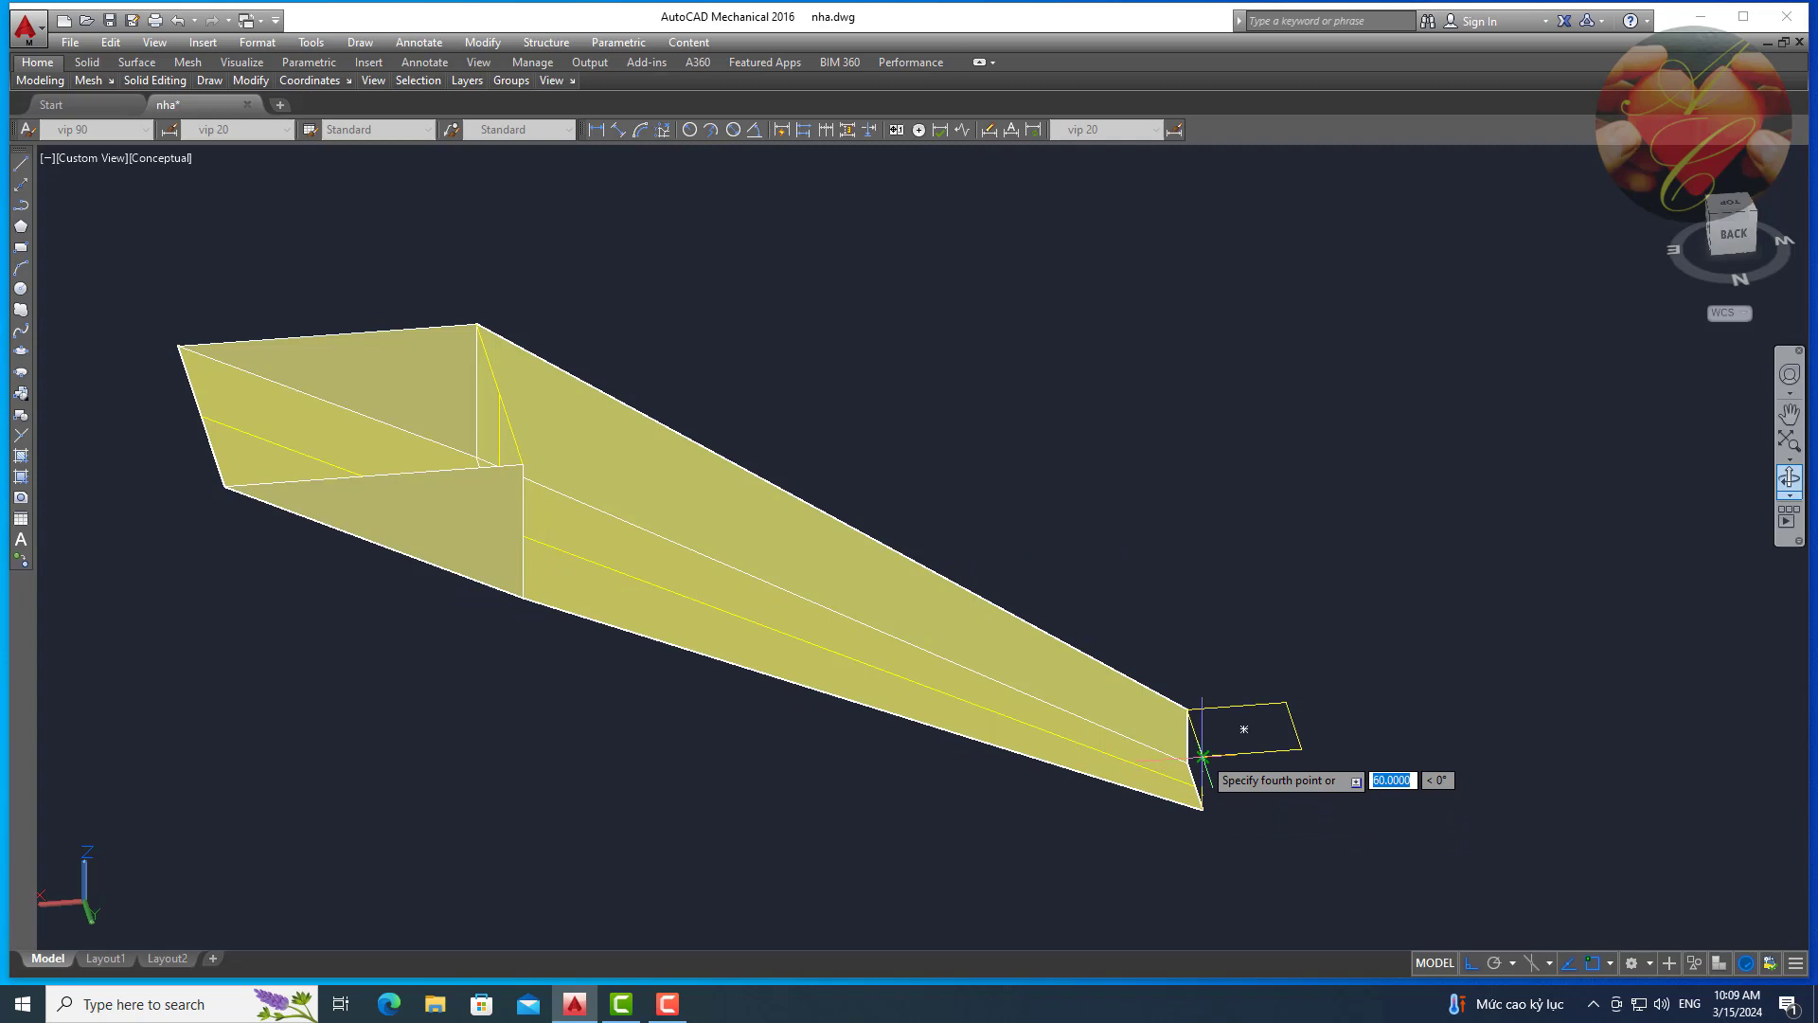
click(1202, 758)
key(Return)
Orbit to check the funnel from the side, then return to SW Isometric view.
scroll(1147, 758, up, 2)
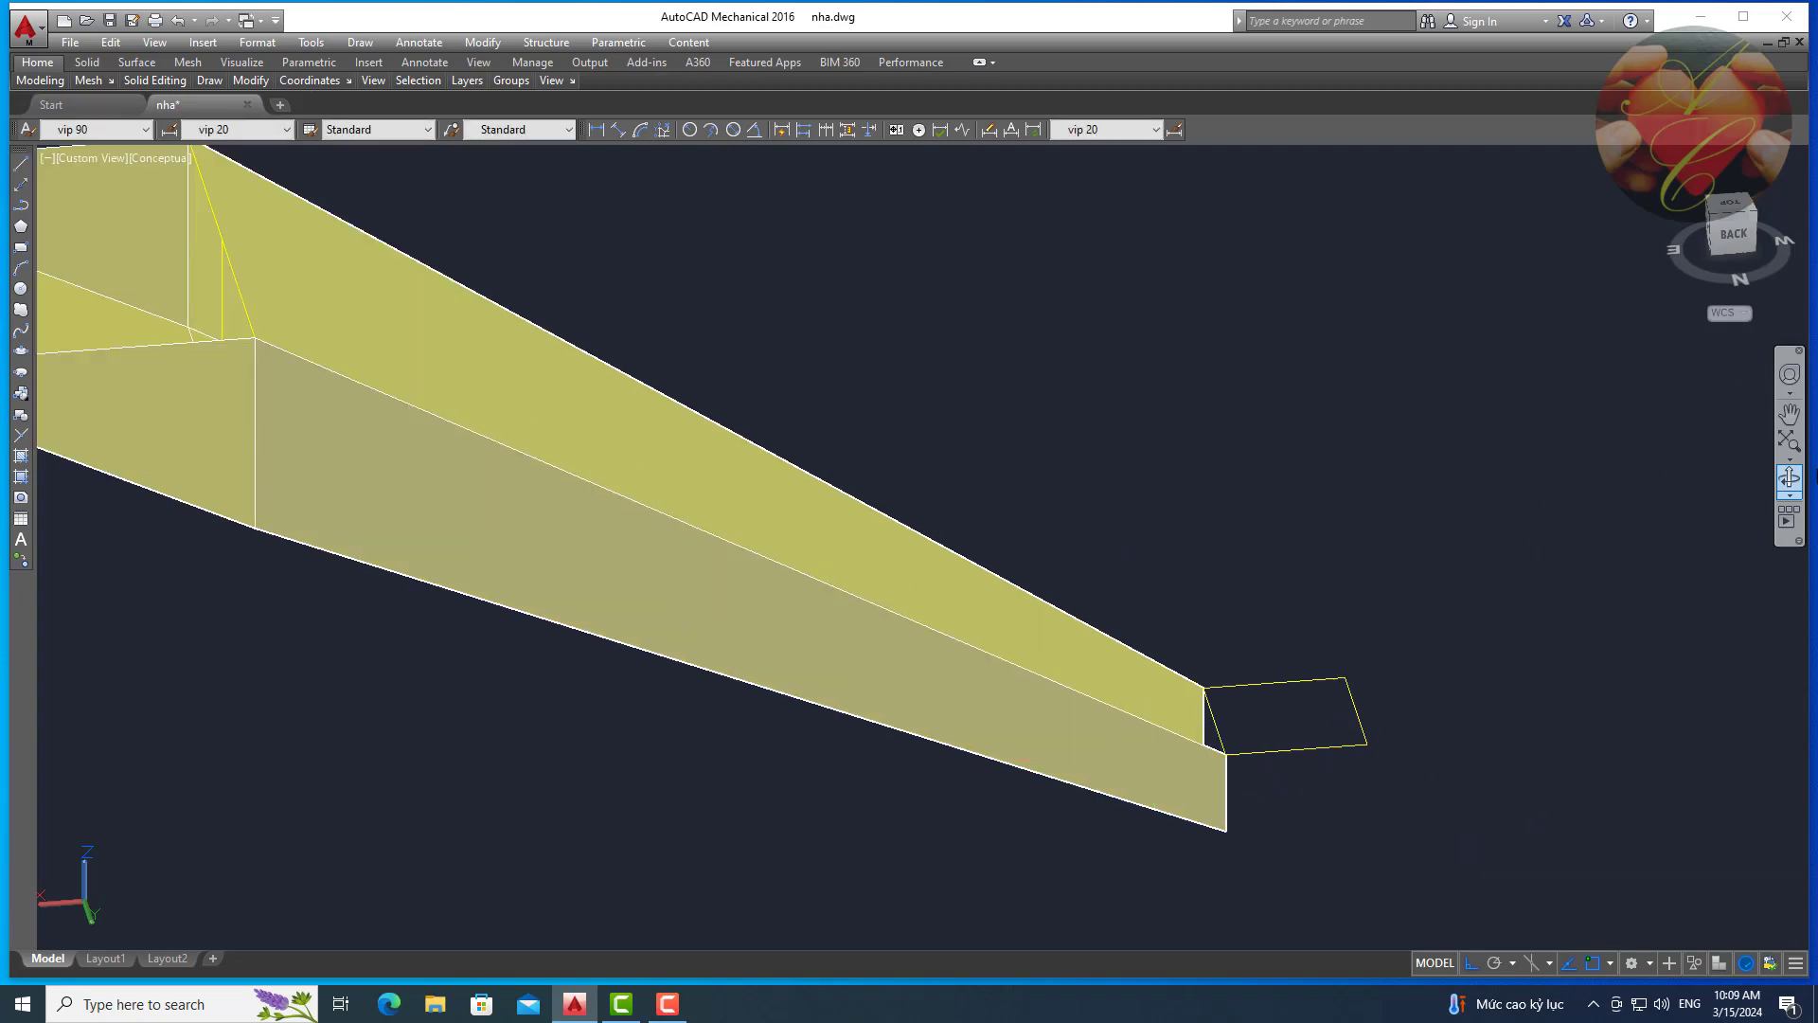
click(1790, 477)
mouse_move(1610, 615)
mouse_down()
mouse_move(1296, 497)
mouse_move(1270, 475)
mouse_move(1289, 352)
mouse_move(1254, 515)
mouse_move(926, 556)
mouse_move(978, 565)
mouse_up()
key(Escape)
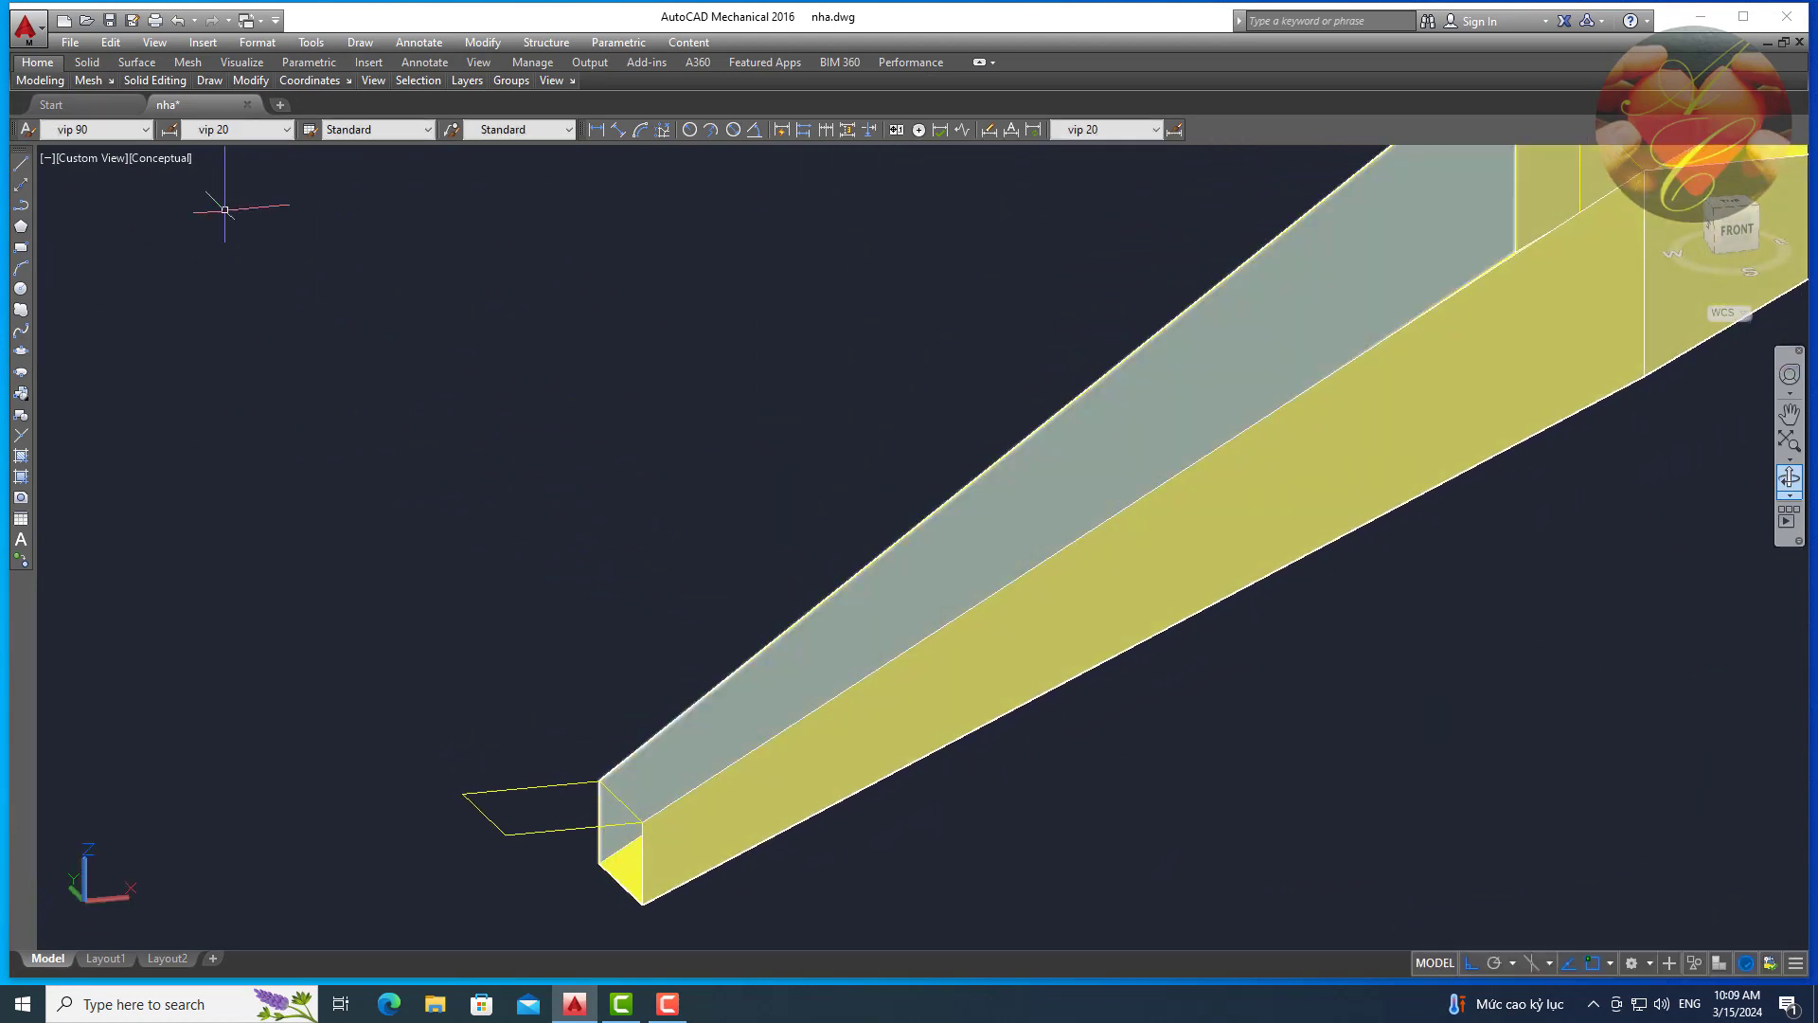
click(94, 159)
click(167, 331)
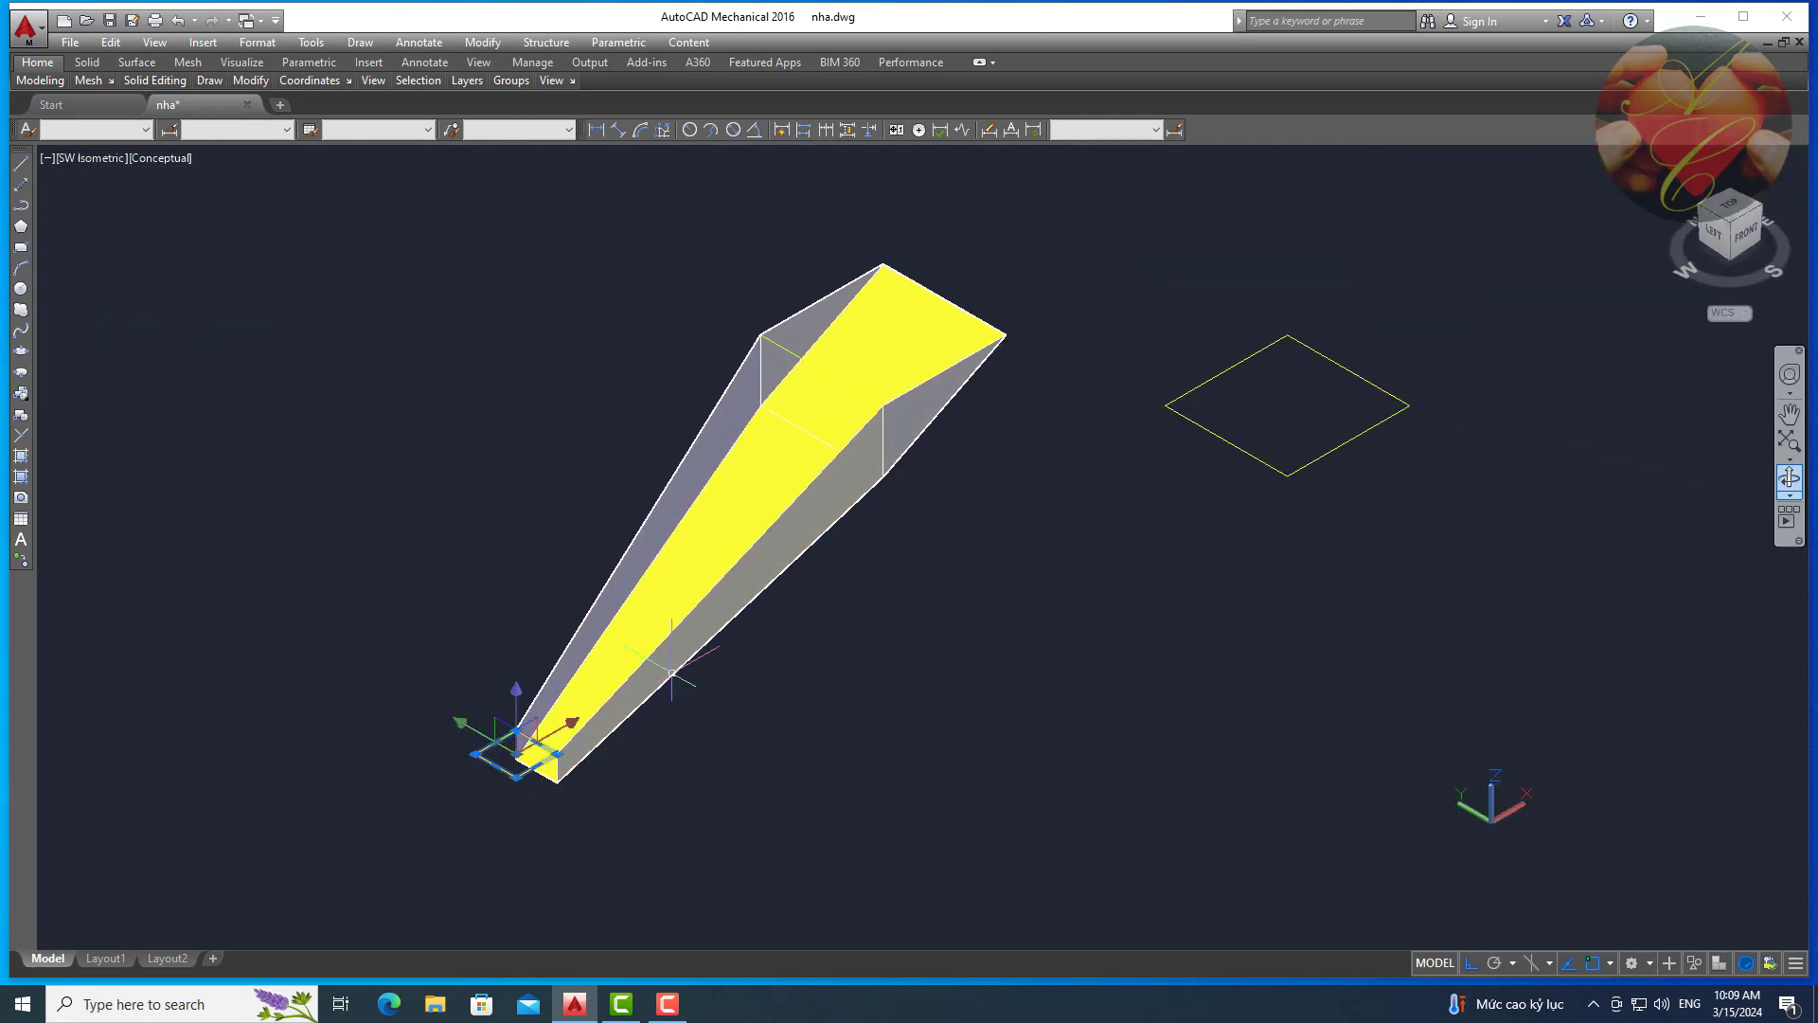
Draw a 3D face from the wide end to the narrow end over the last open side.
scroll(649, 347, up, 2)
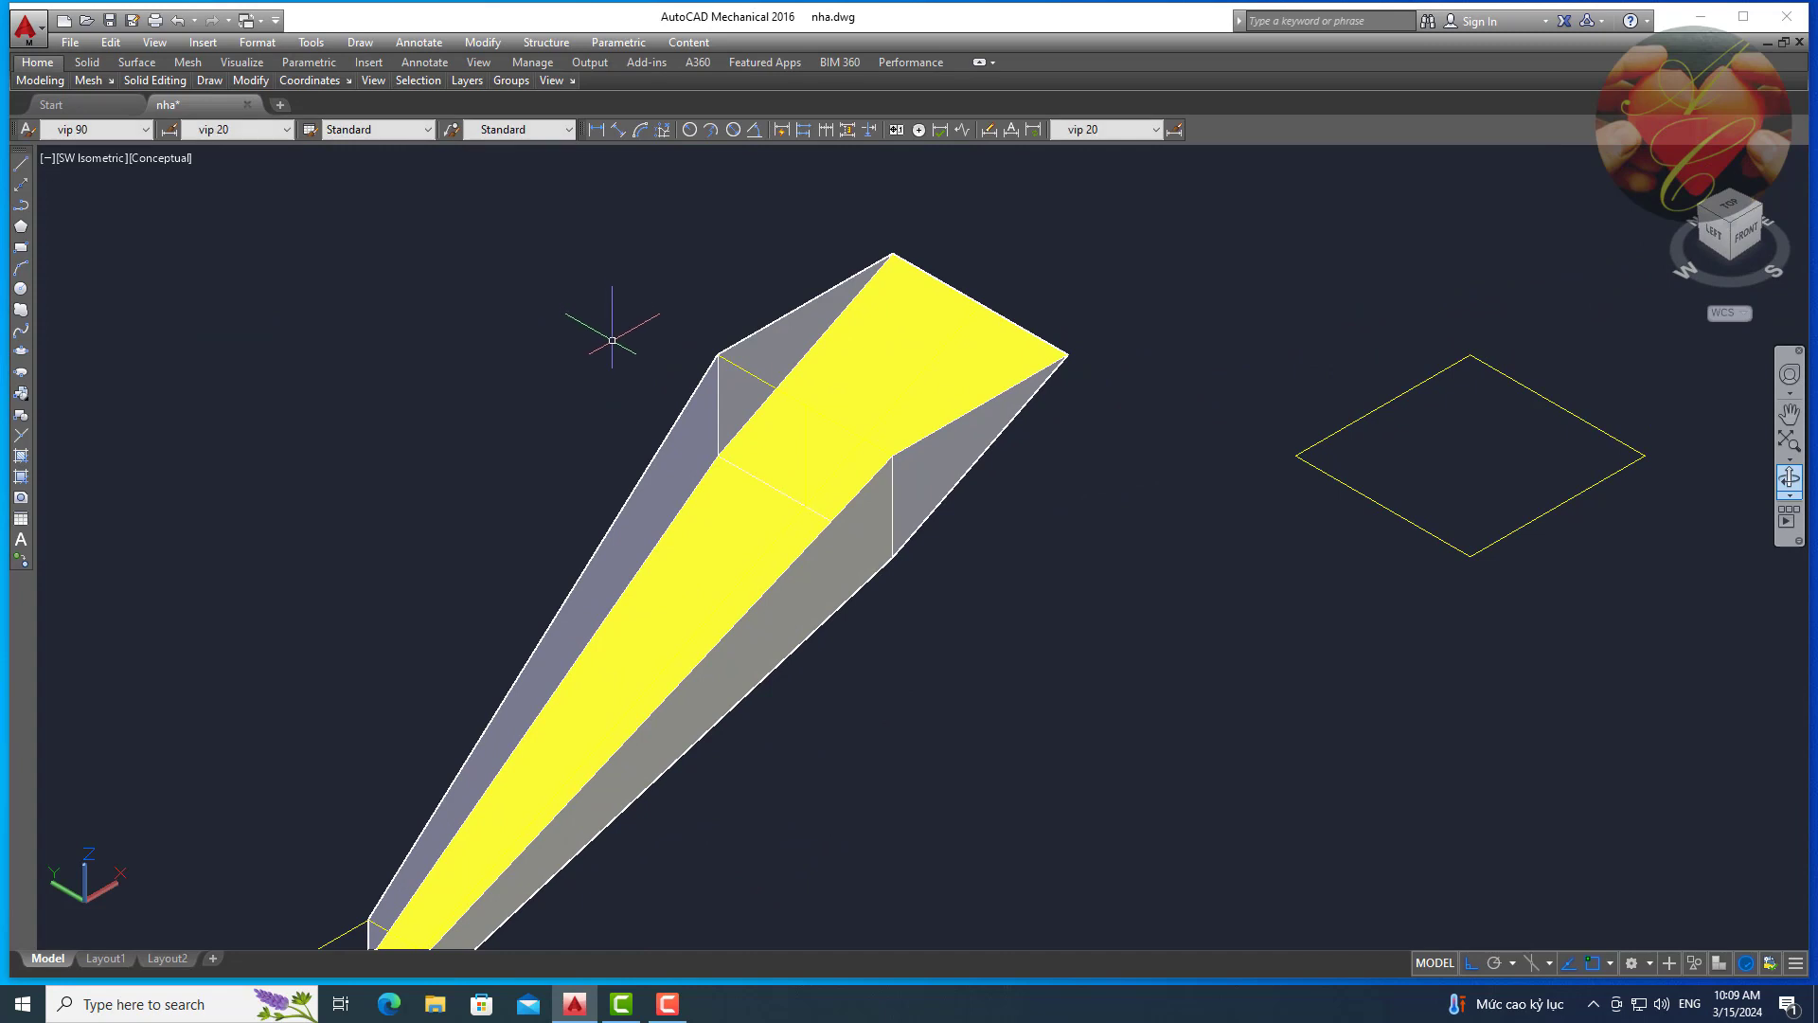
text(3f)
key(Return)
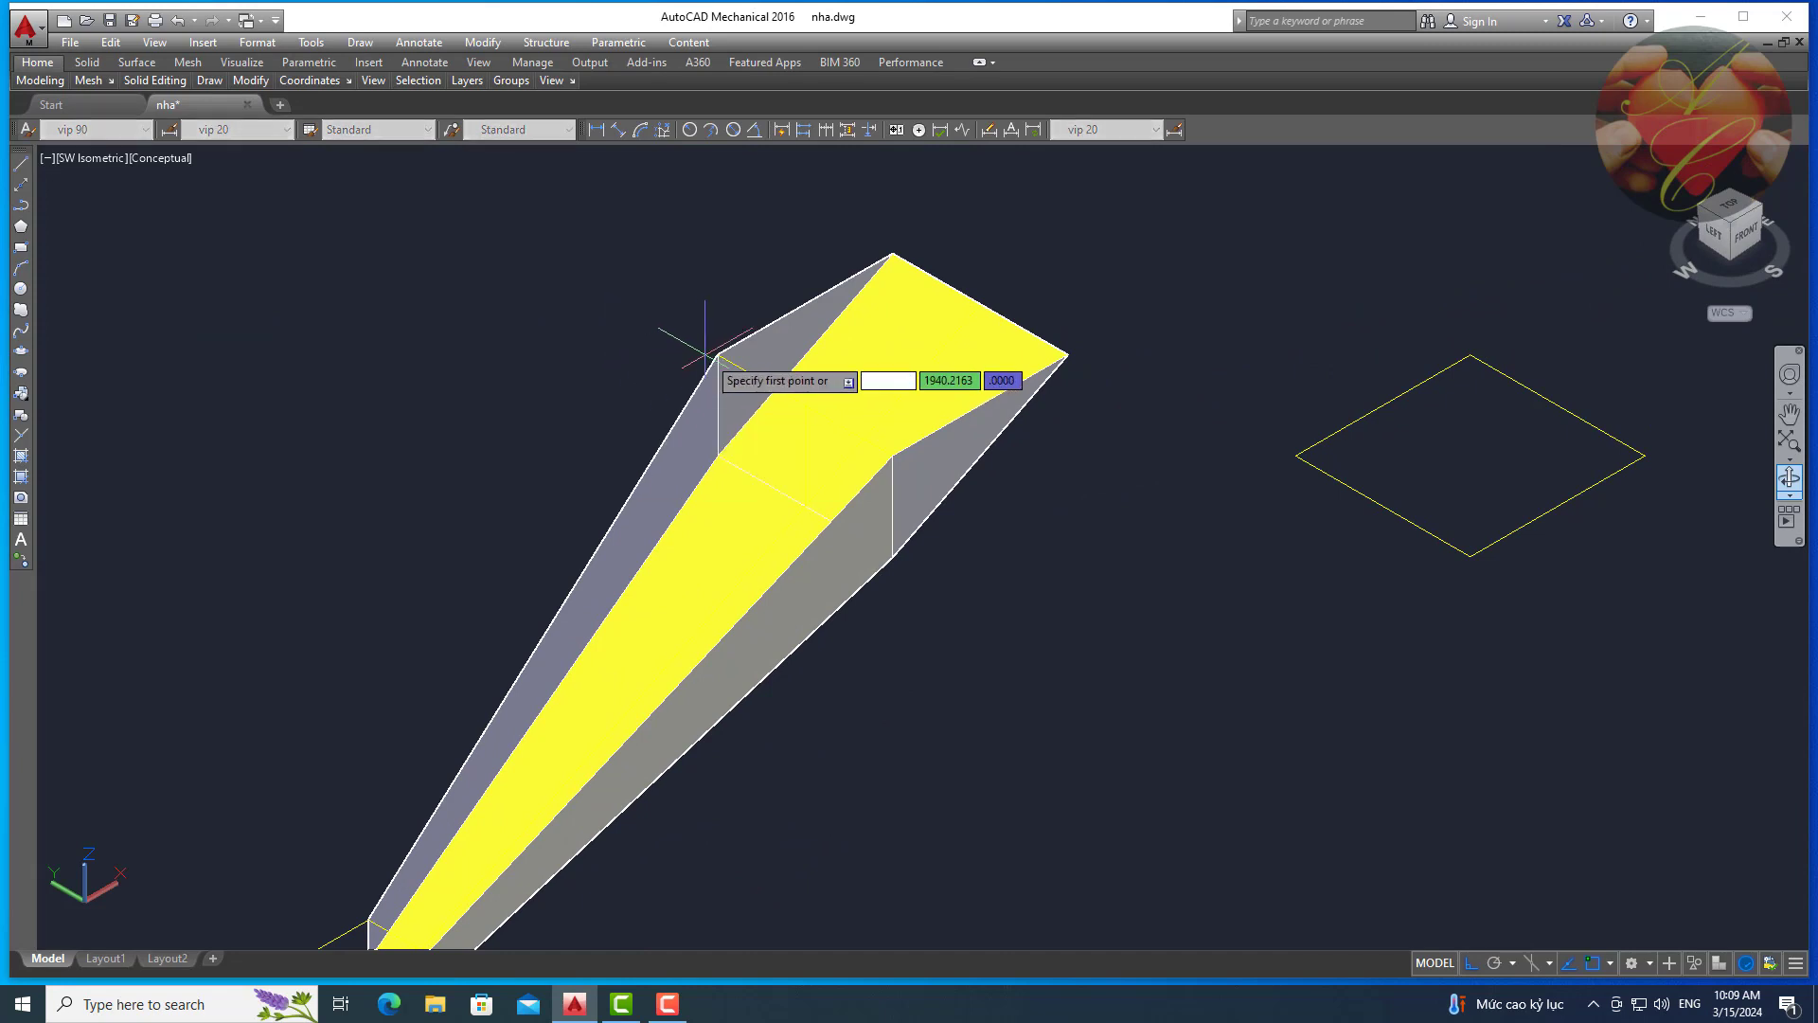
click(717, 355)
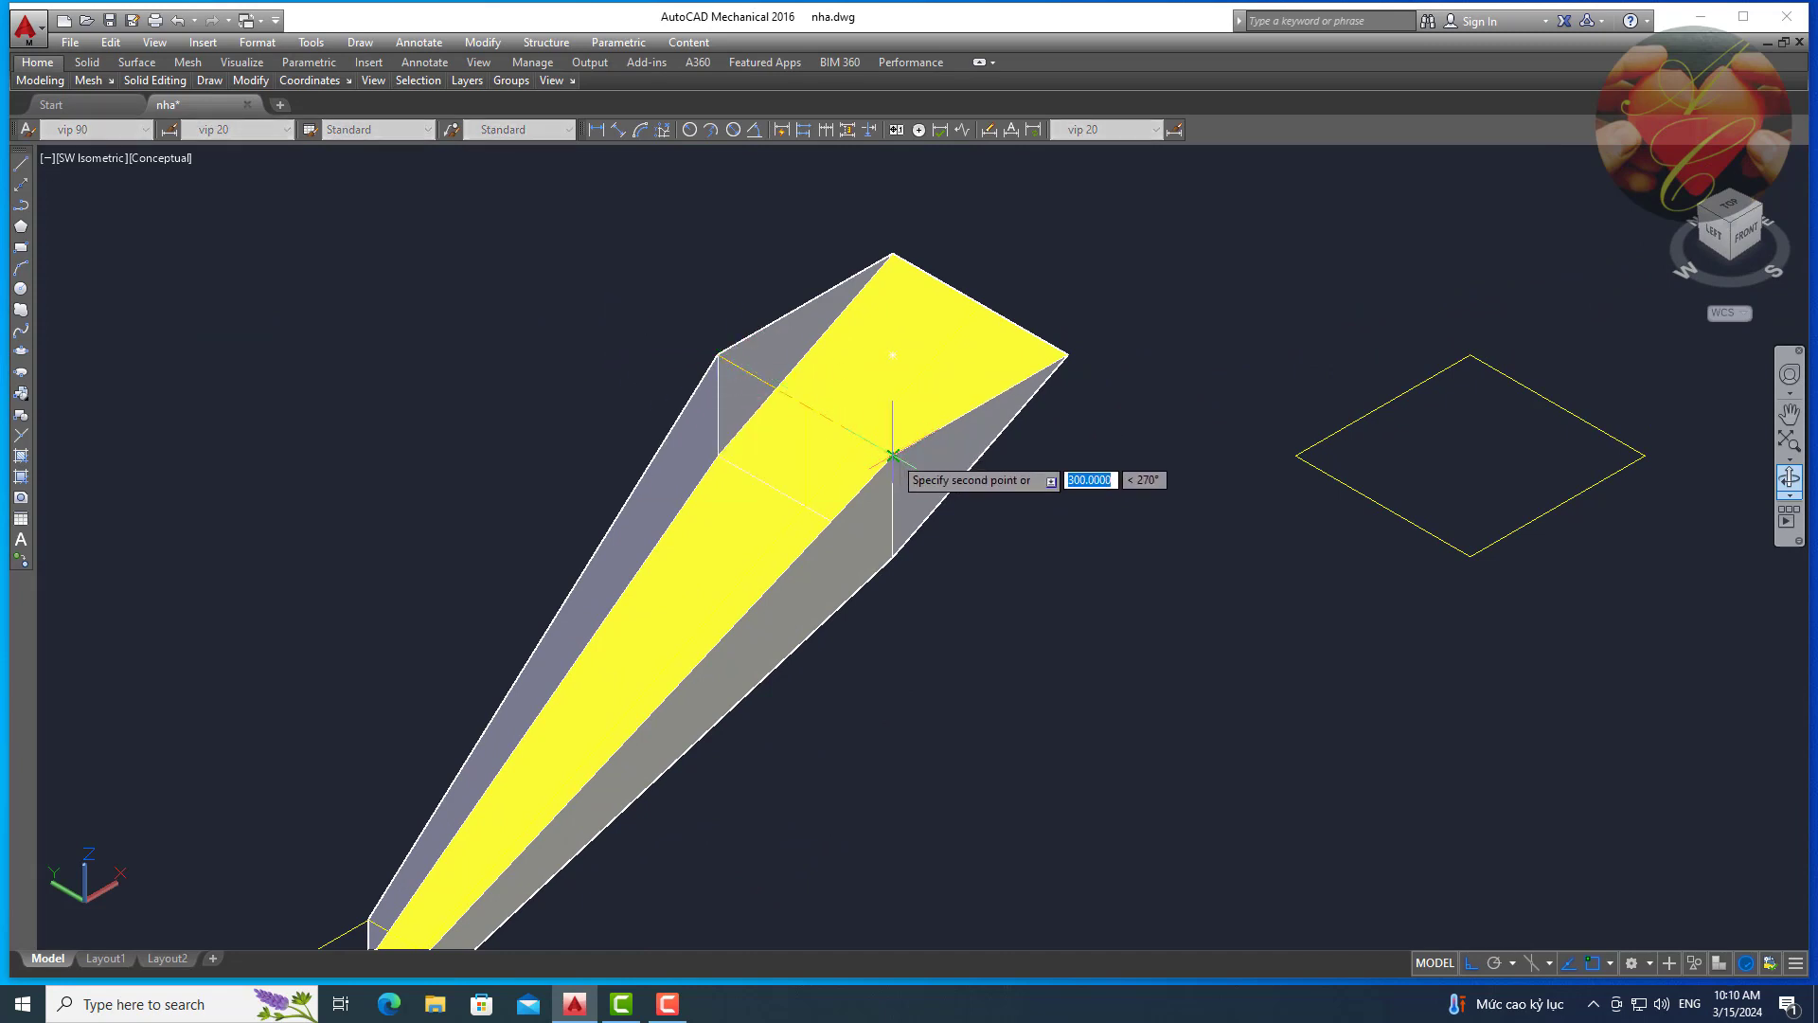
scroll(892, 417, down, 2)
scroll(691, 611, up, 3)
scroll(744, 637, up, 1)
scroll(743, 637, up, 1)
click(762, 650)
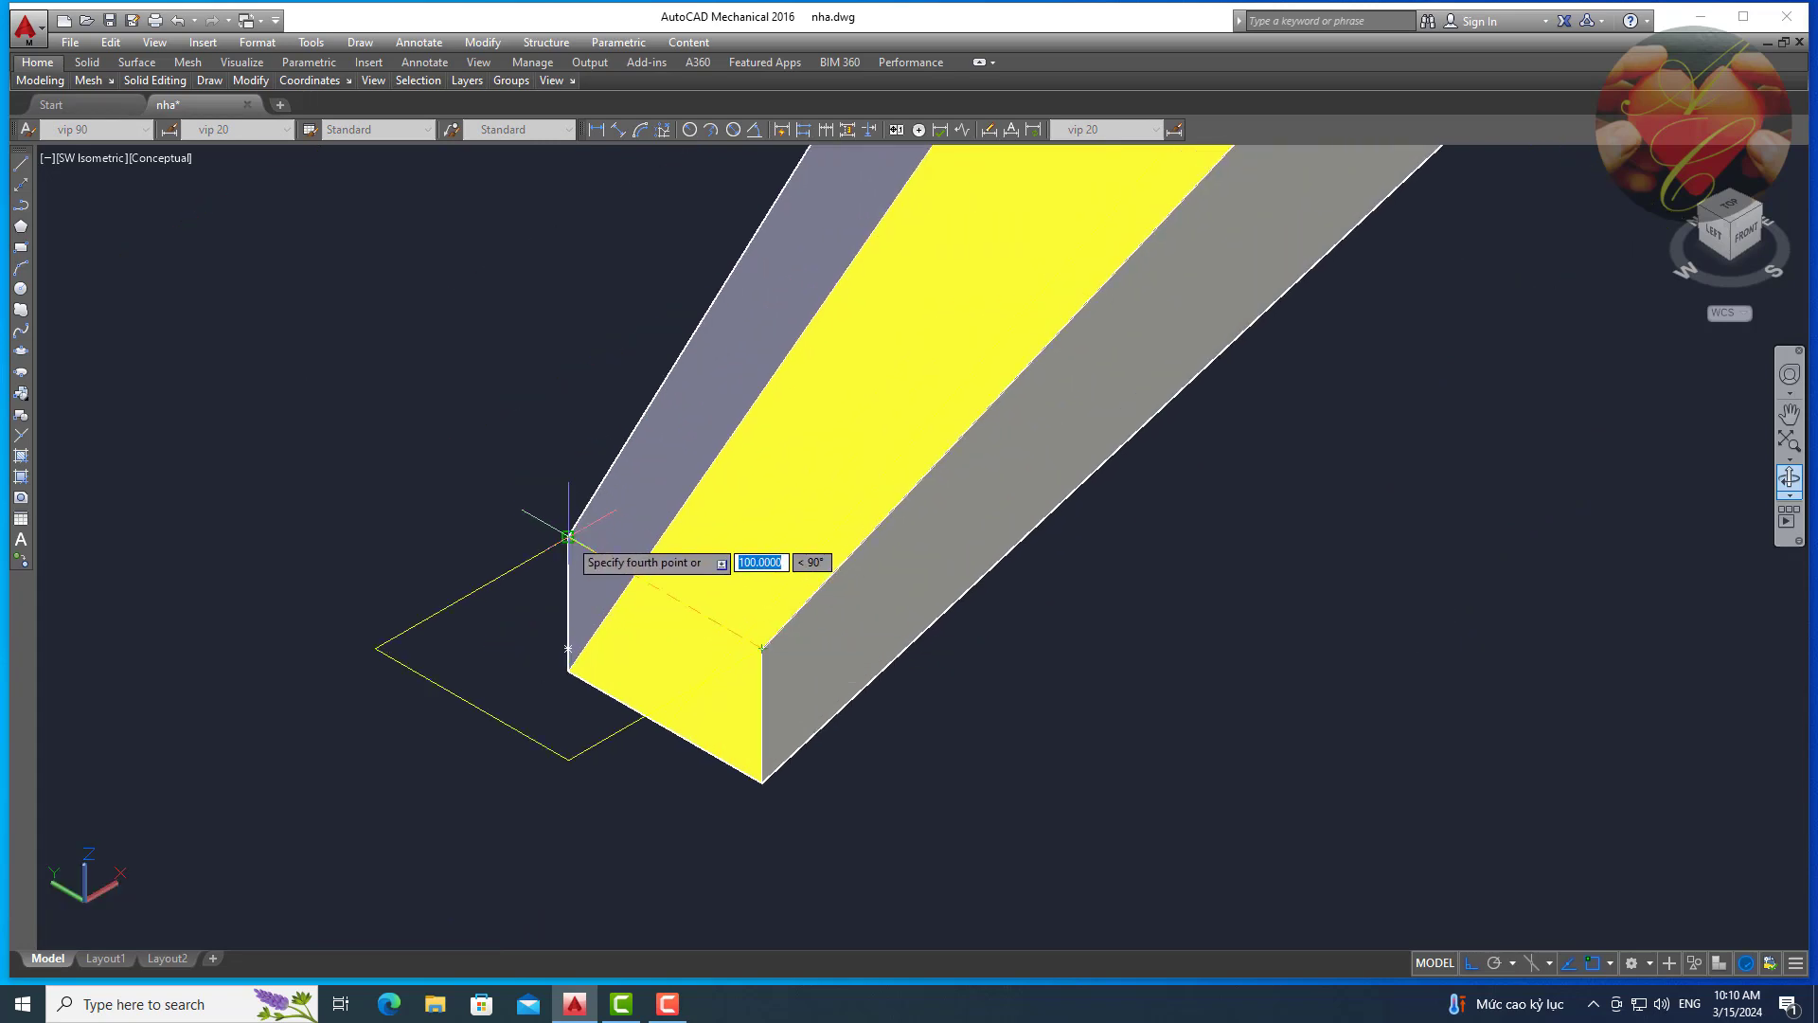
scroll(569, 537, down, 3)
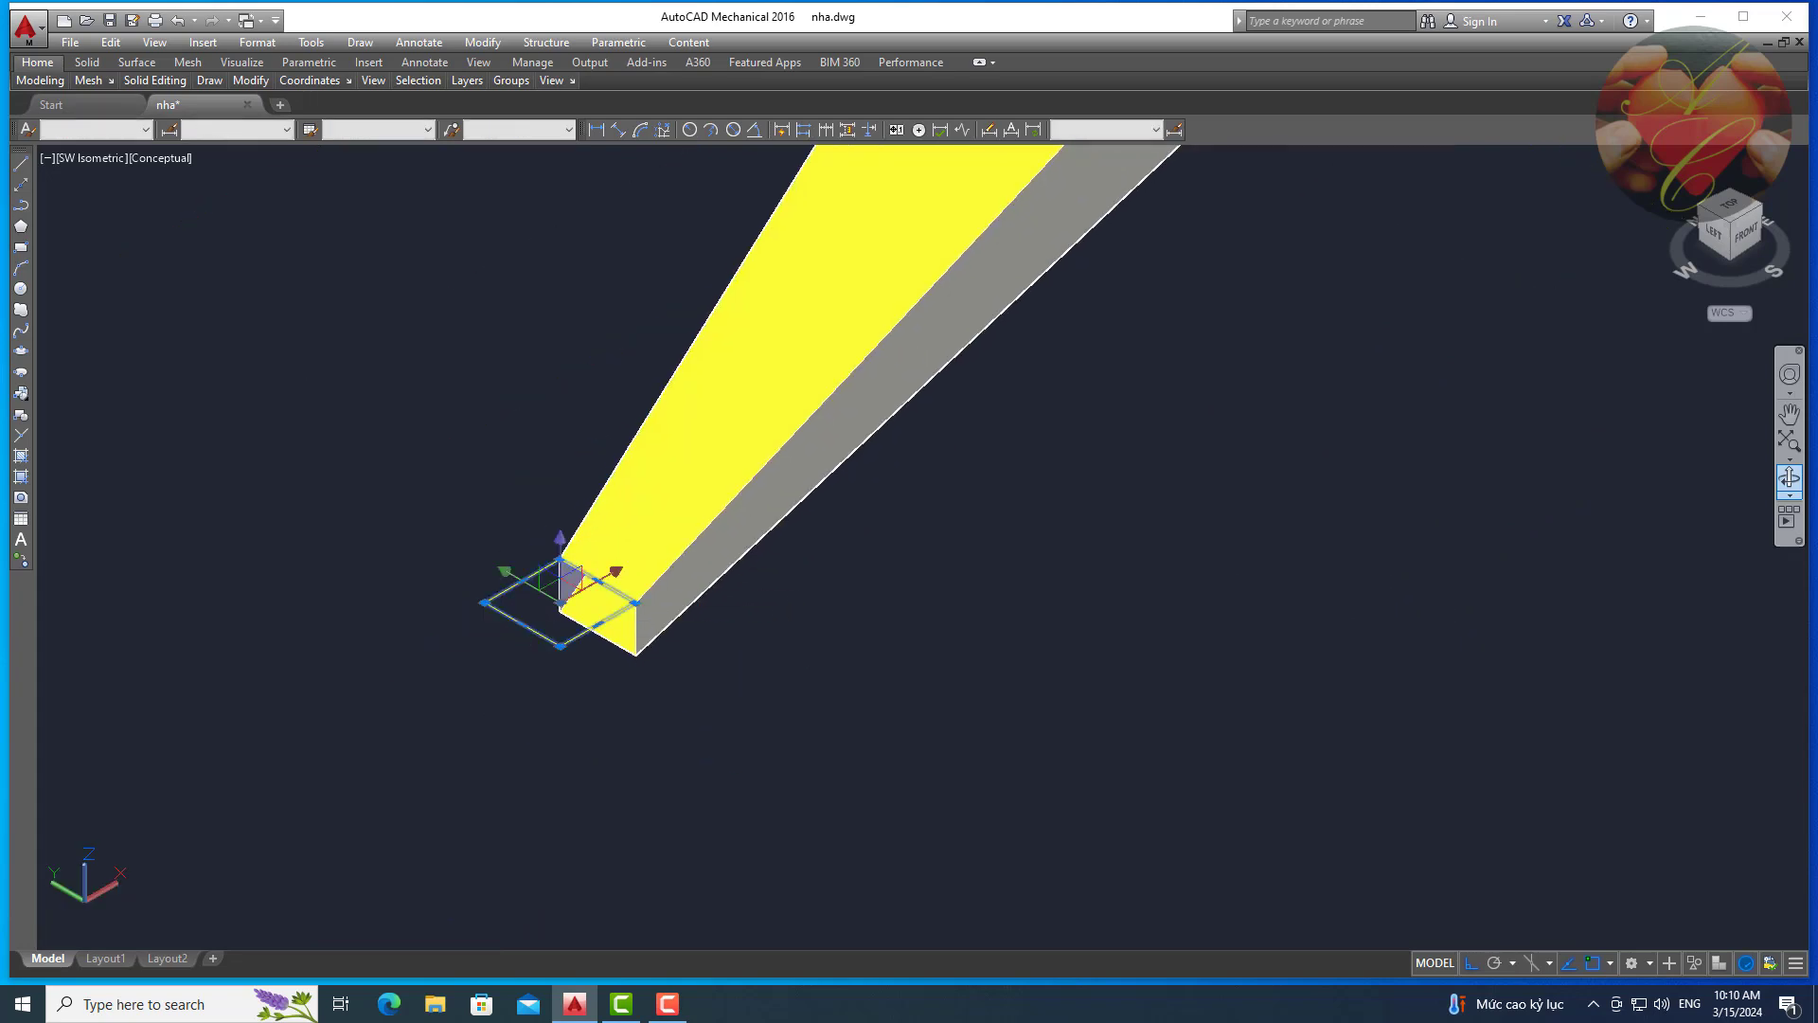
scroll(559, 606, down, 3)
scroll(771, 379, up, 4)
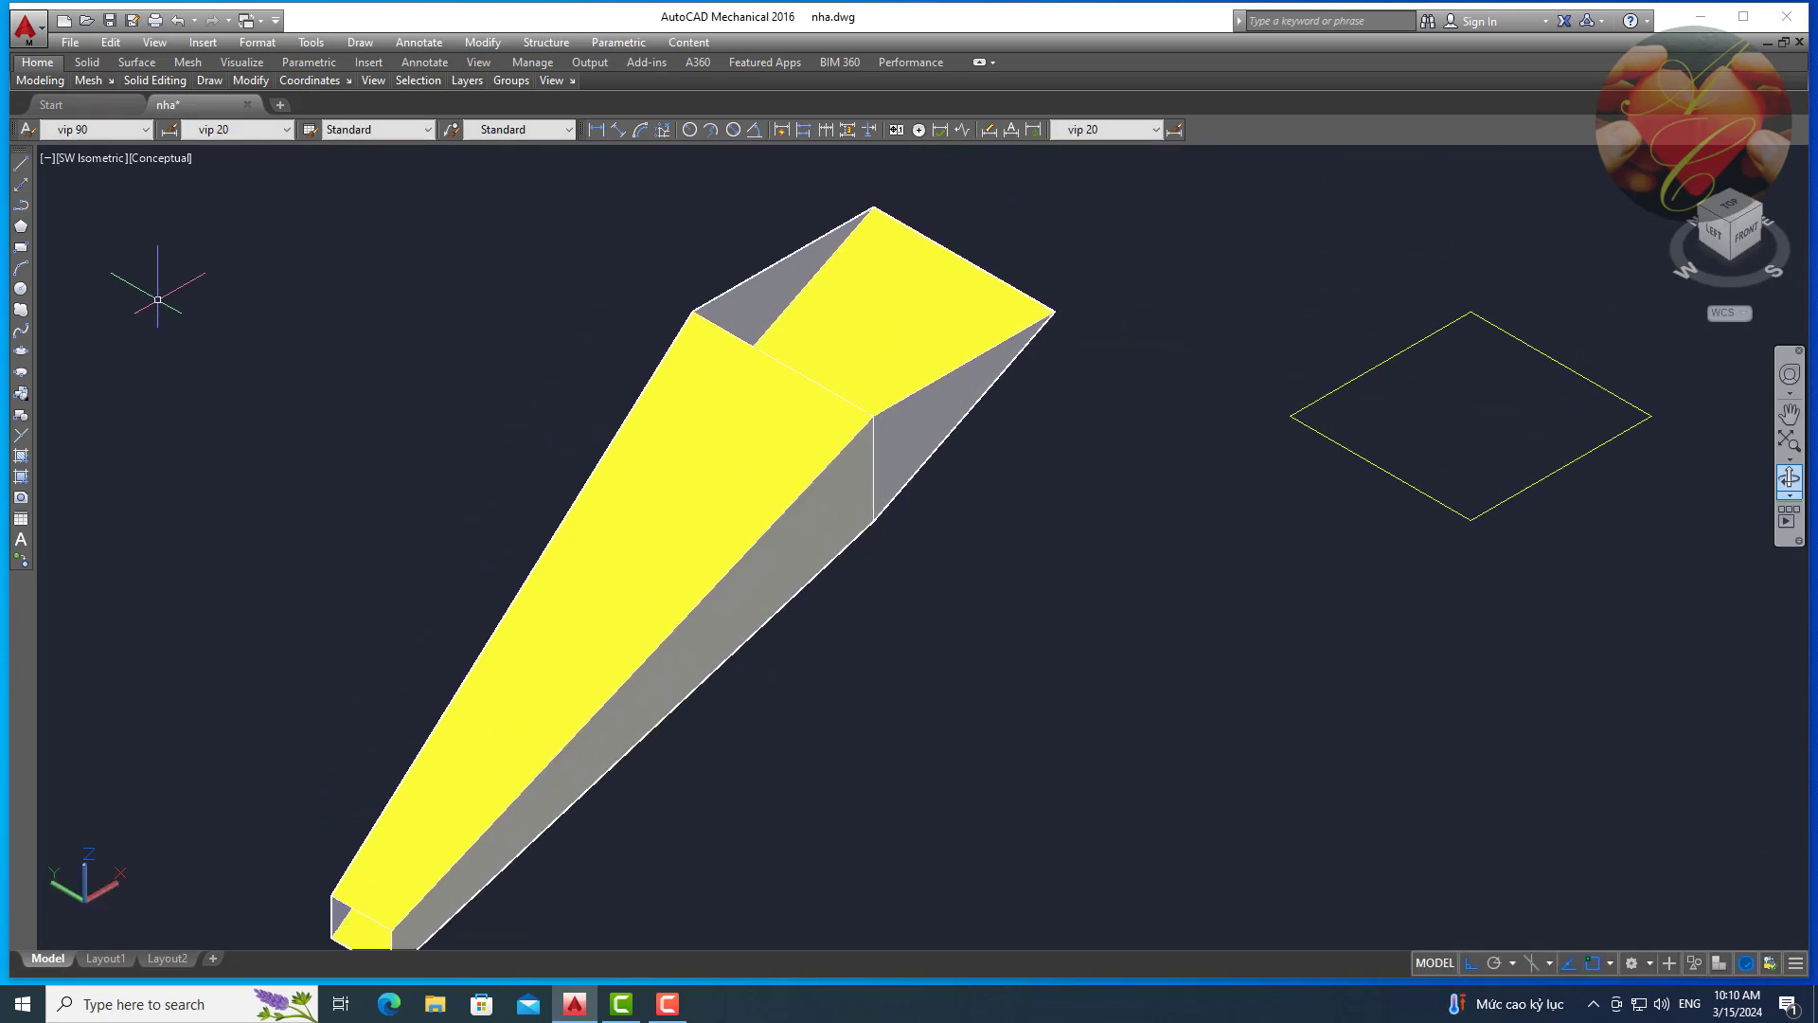
Orbit the enclosed funnel toward a front view to check it.
click(1786, 477)
mouse_move(1591, 578)
mouse_down()
mouse_move(1441, 447)
mouse_move(1364, 426)
mouse_move(975, 366)
mouse_move(898, 417)
mouse_move(1060, 452)
mouse_move(1108, 422)
mouse_move(1096, 439)
mouse_move(1270, 414)
mouse_move(1473, 344)
mouse_move(1459, 348)
mouse_up()
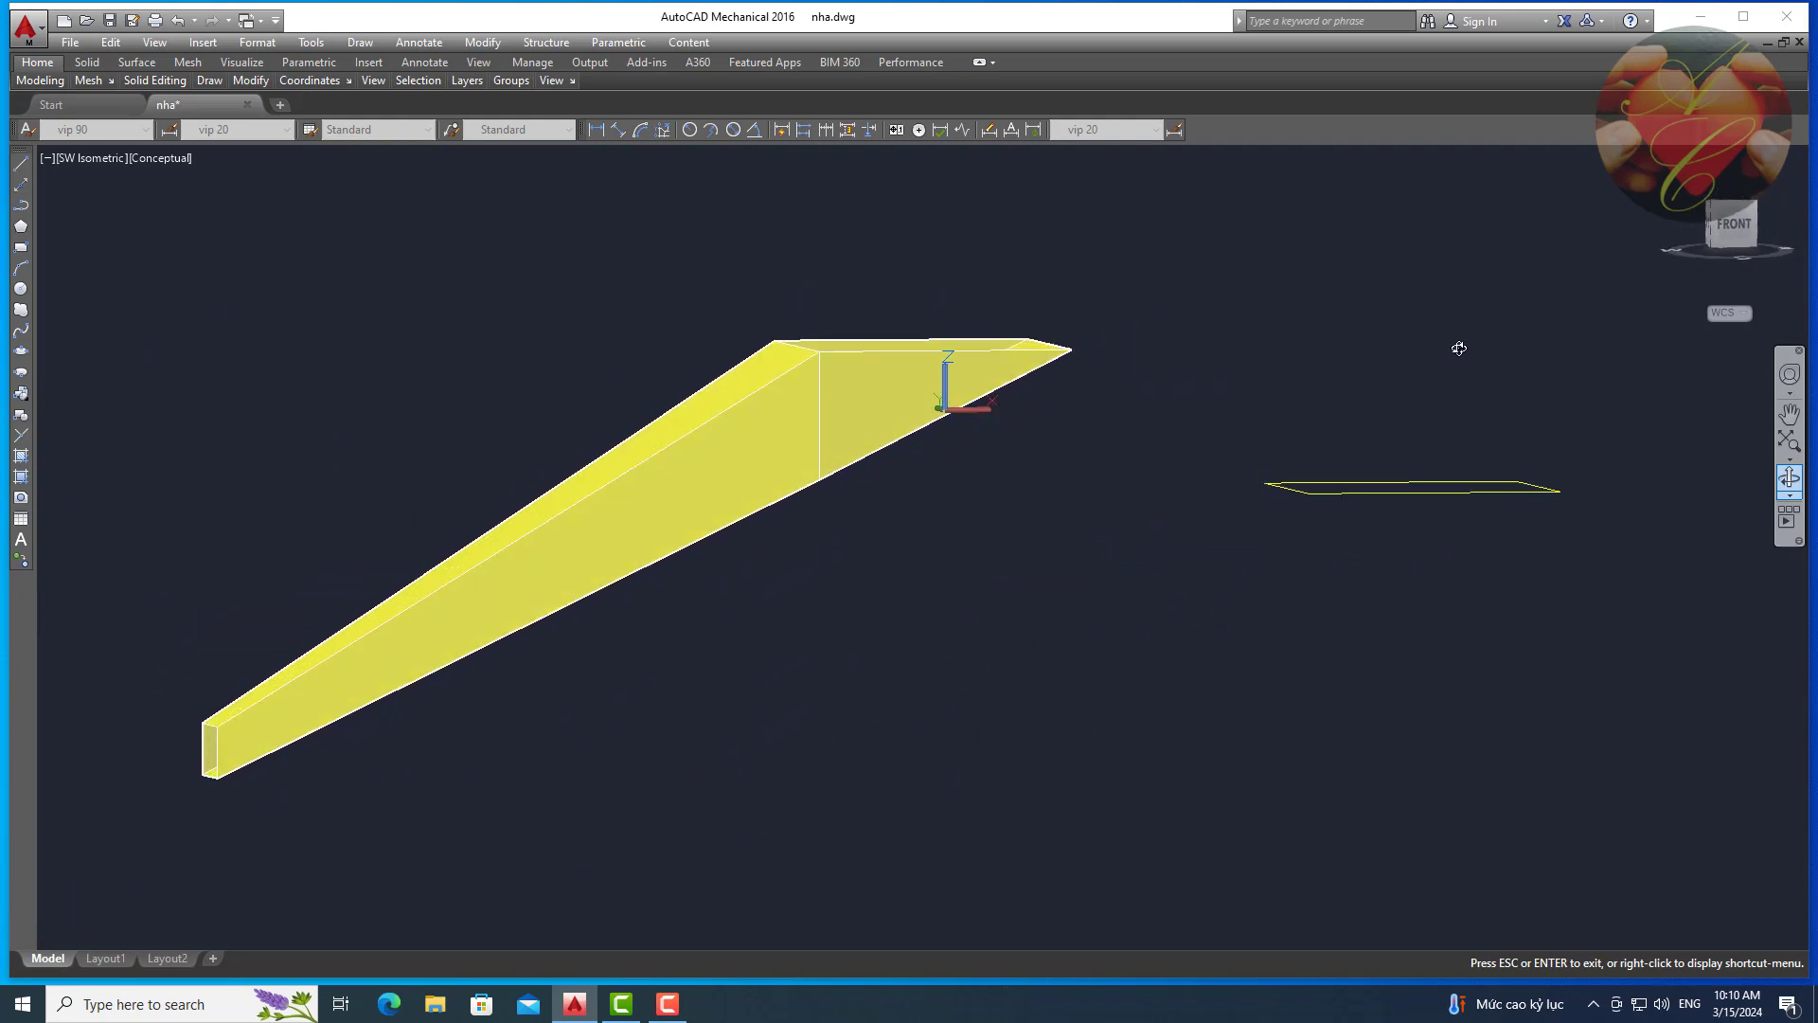
key(Escape)
Show the model as 2D Wireframe in SW Isometric view.
click(86, 167)
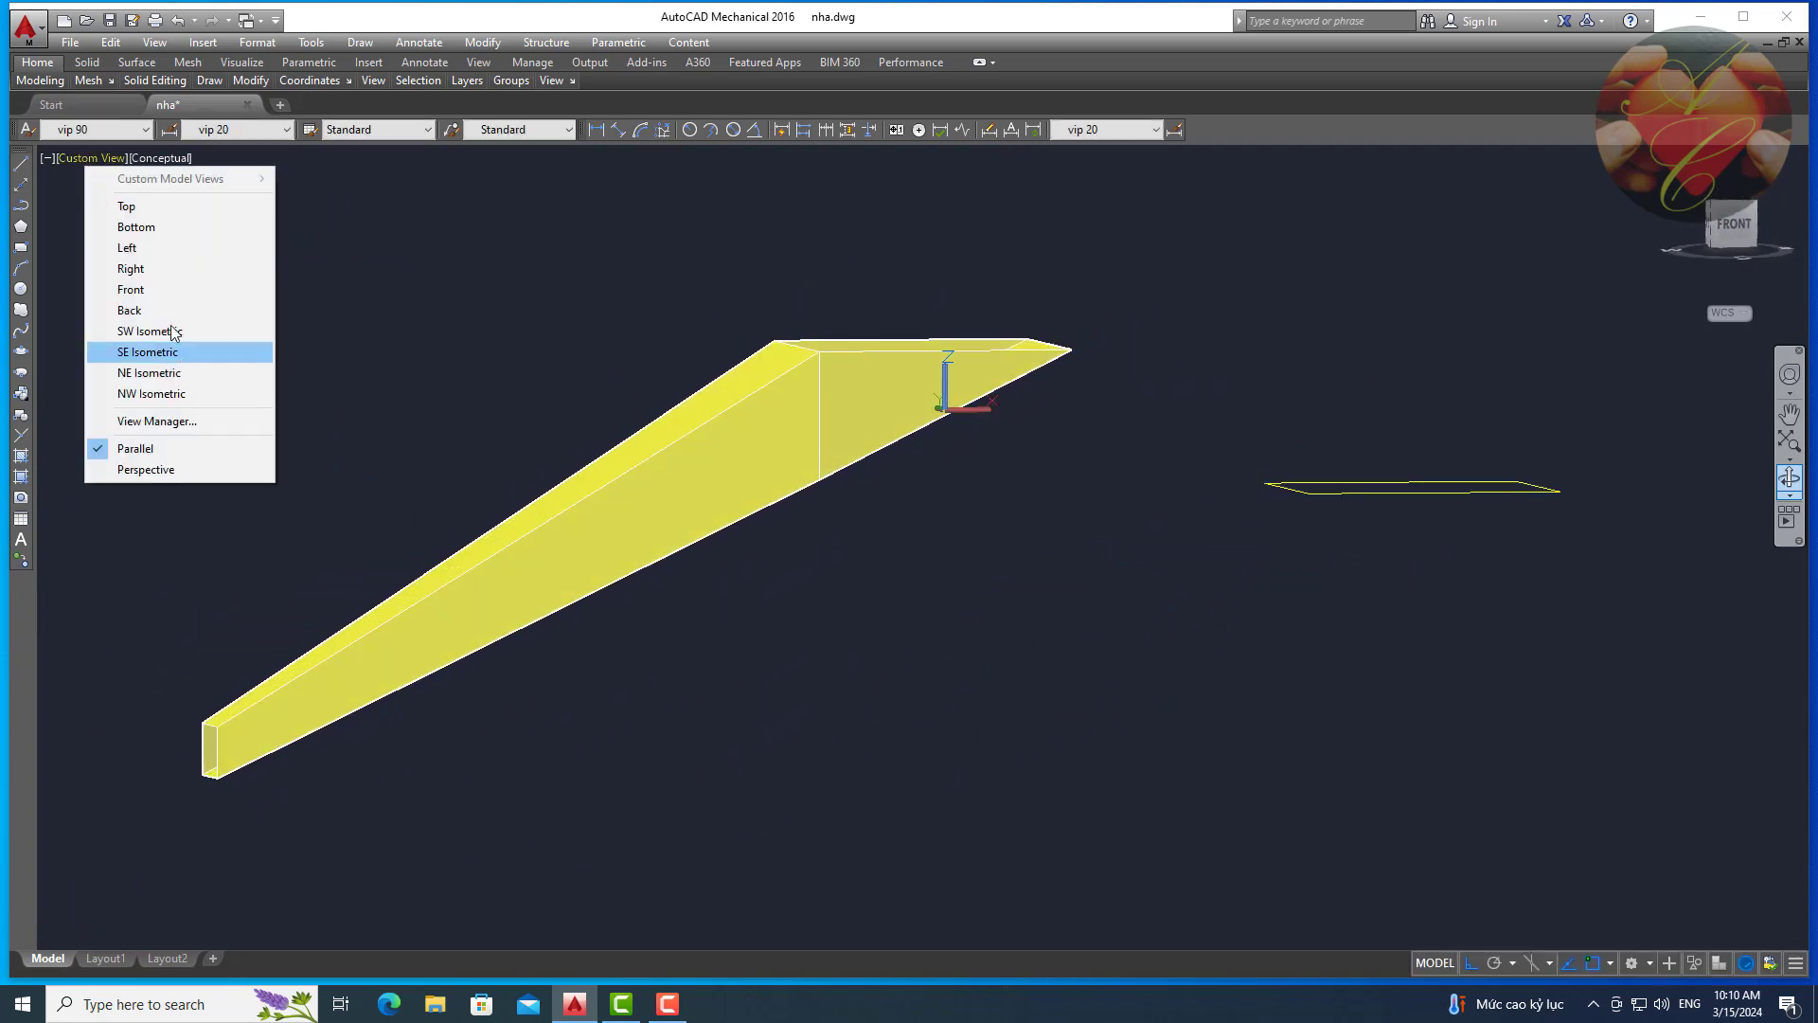
click(184, 335)
click(161, 167)
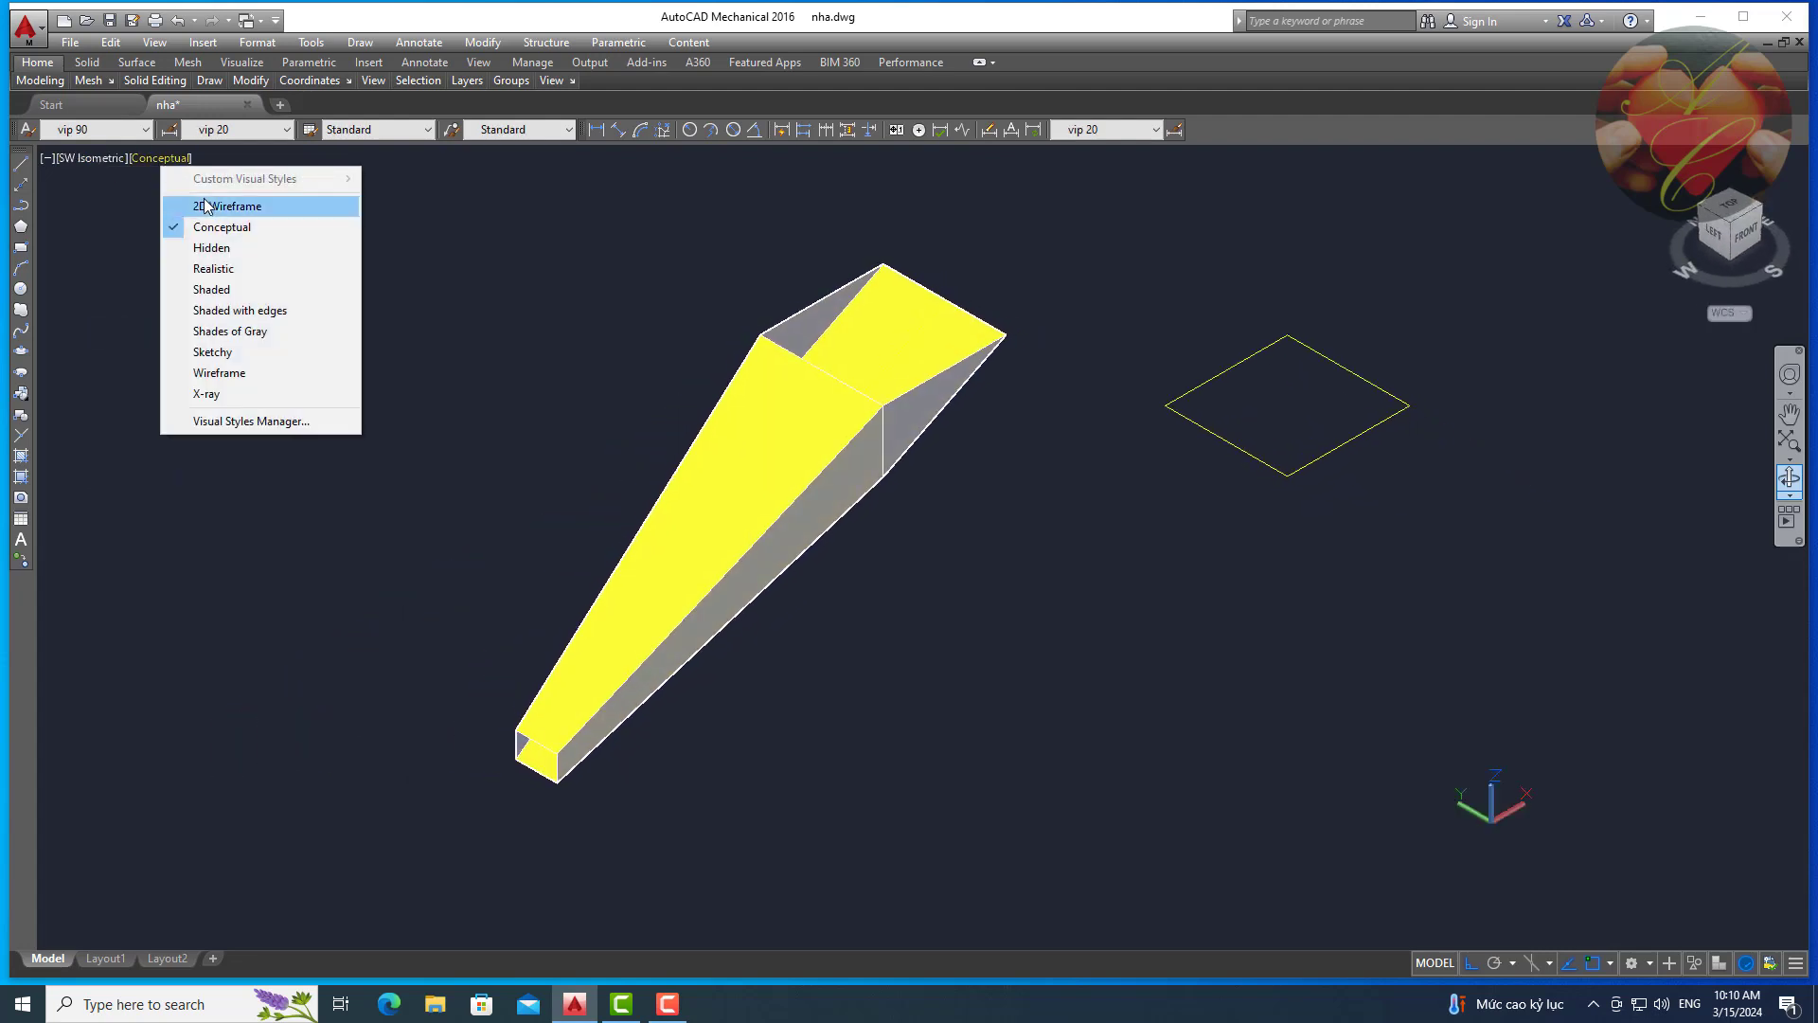
click(204, 202)
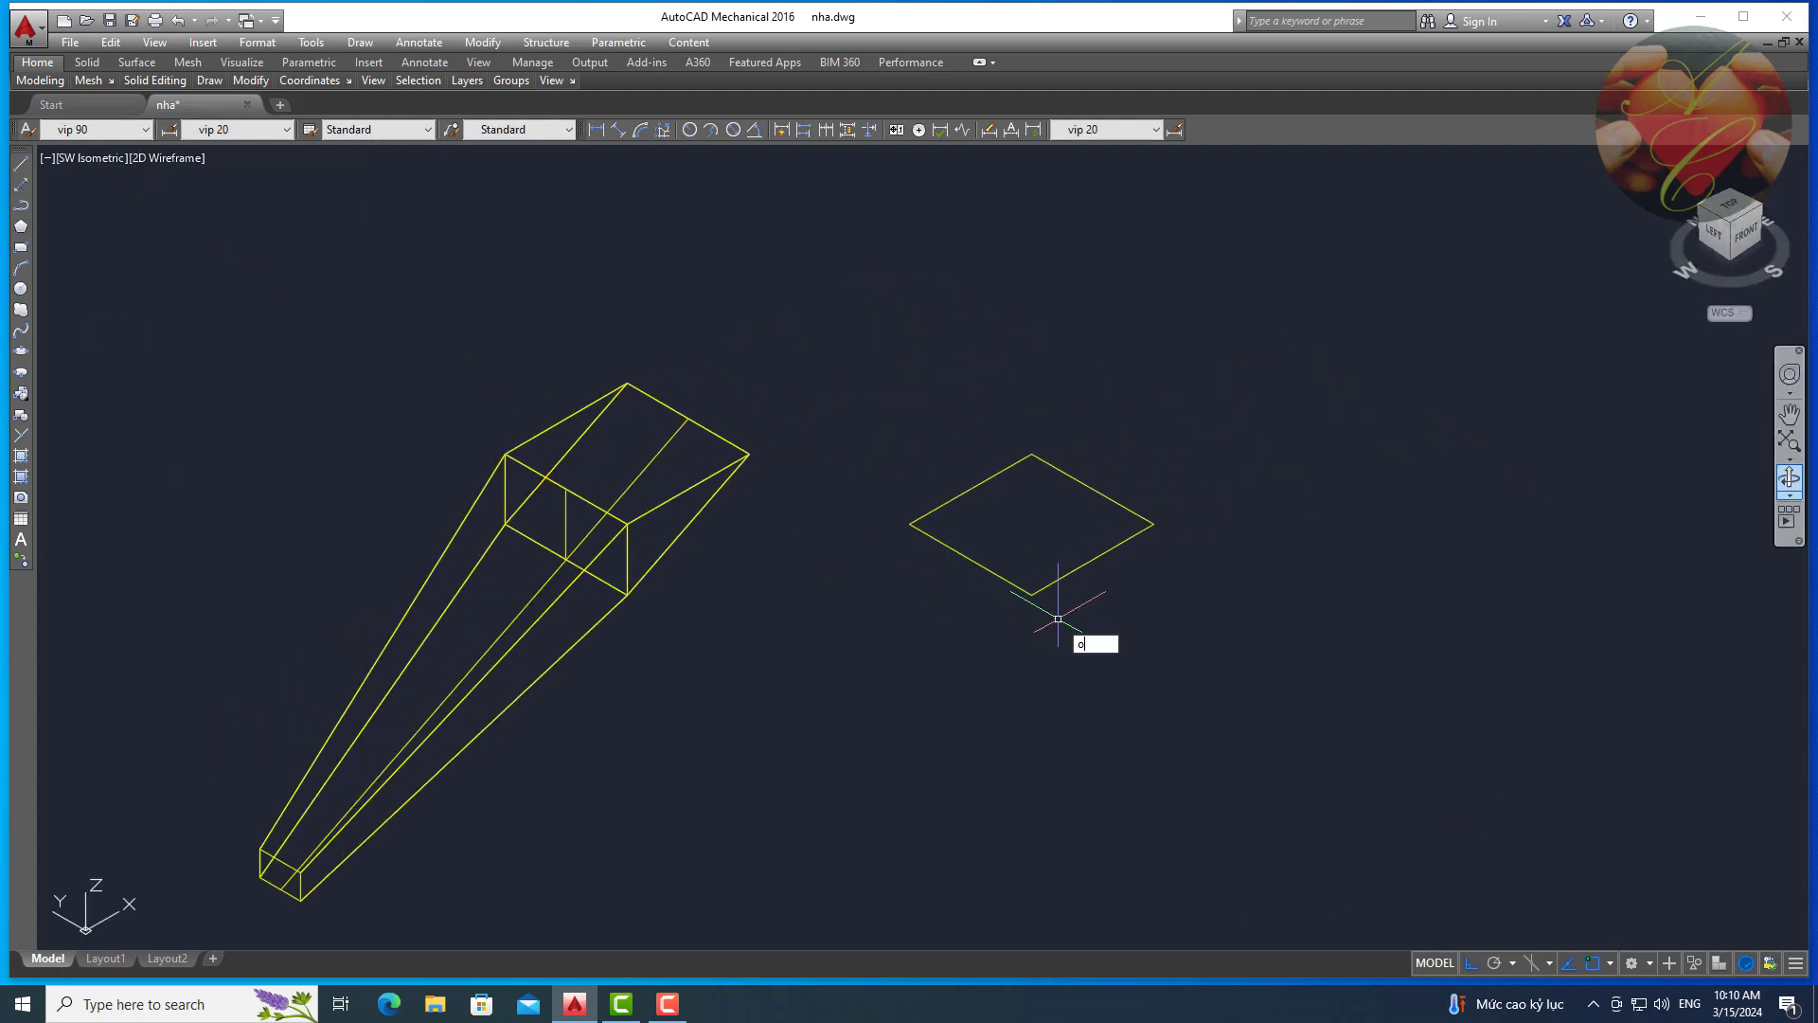
Offset the square outline beside the funnel and extrude it into a shallow box.
key(Return)
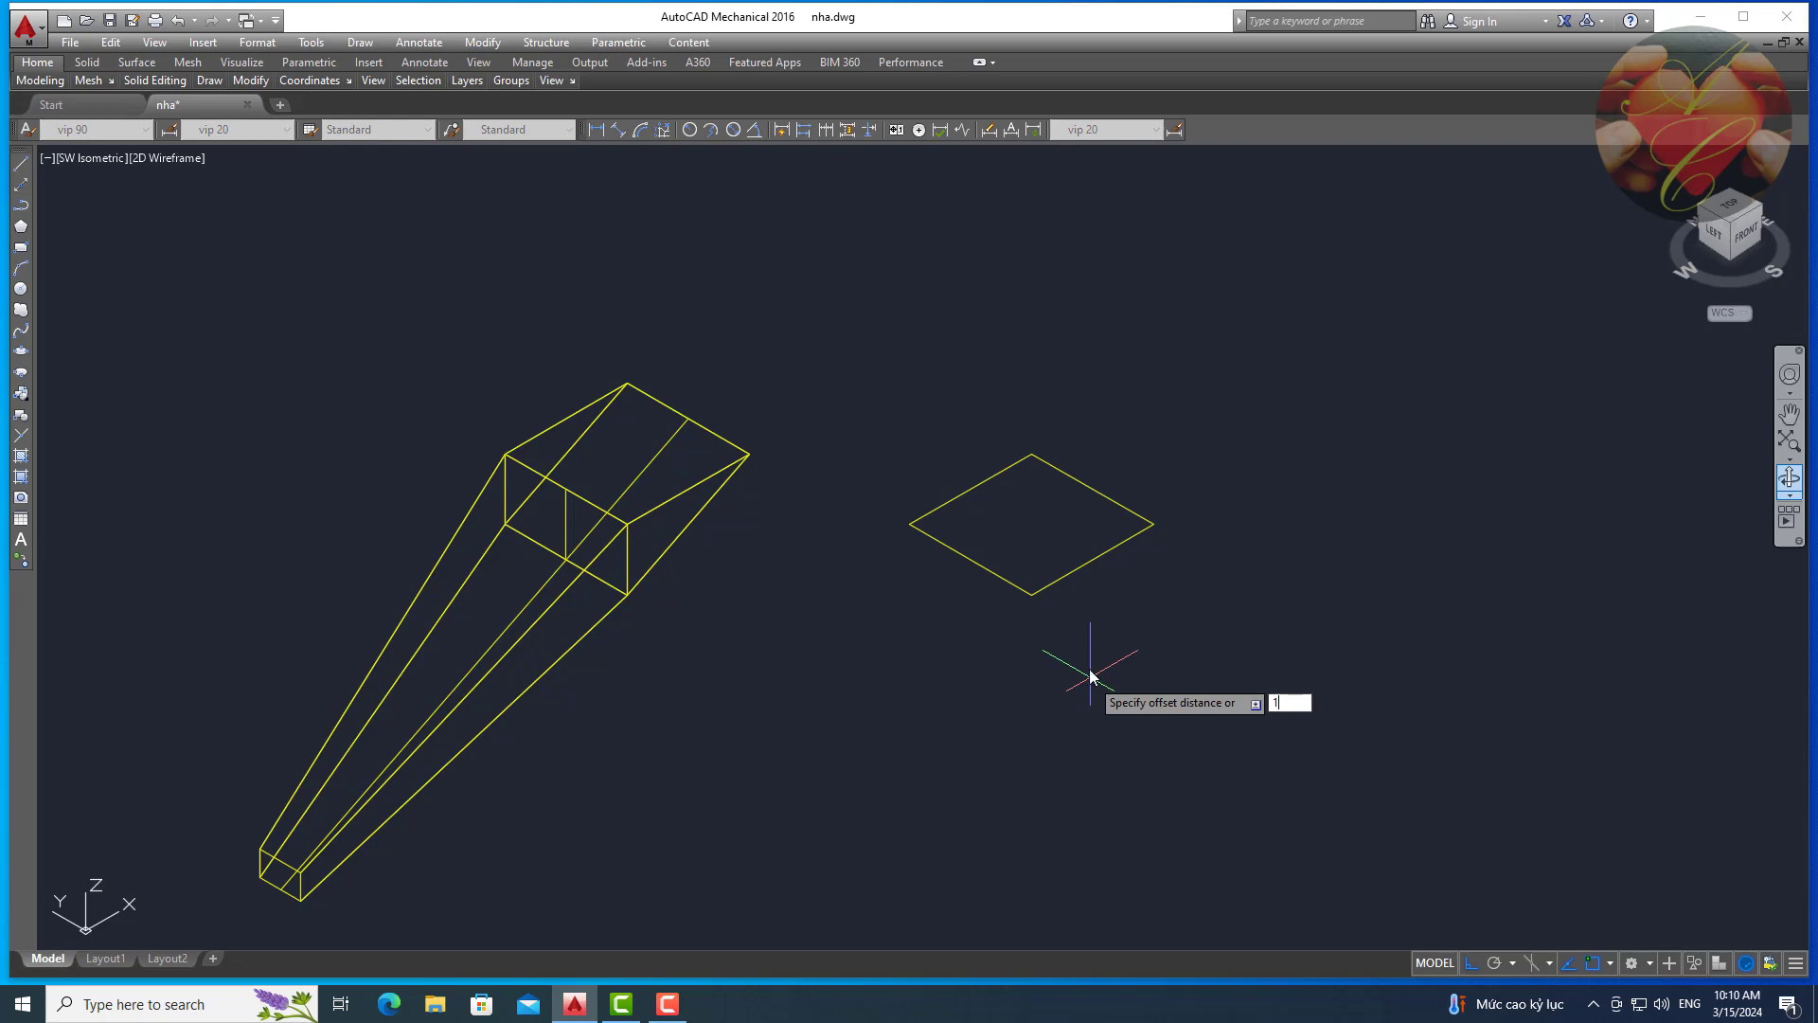
click(1052, 588)
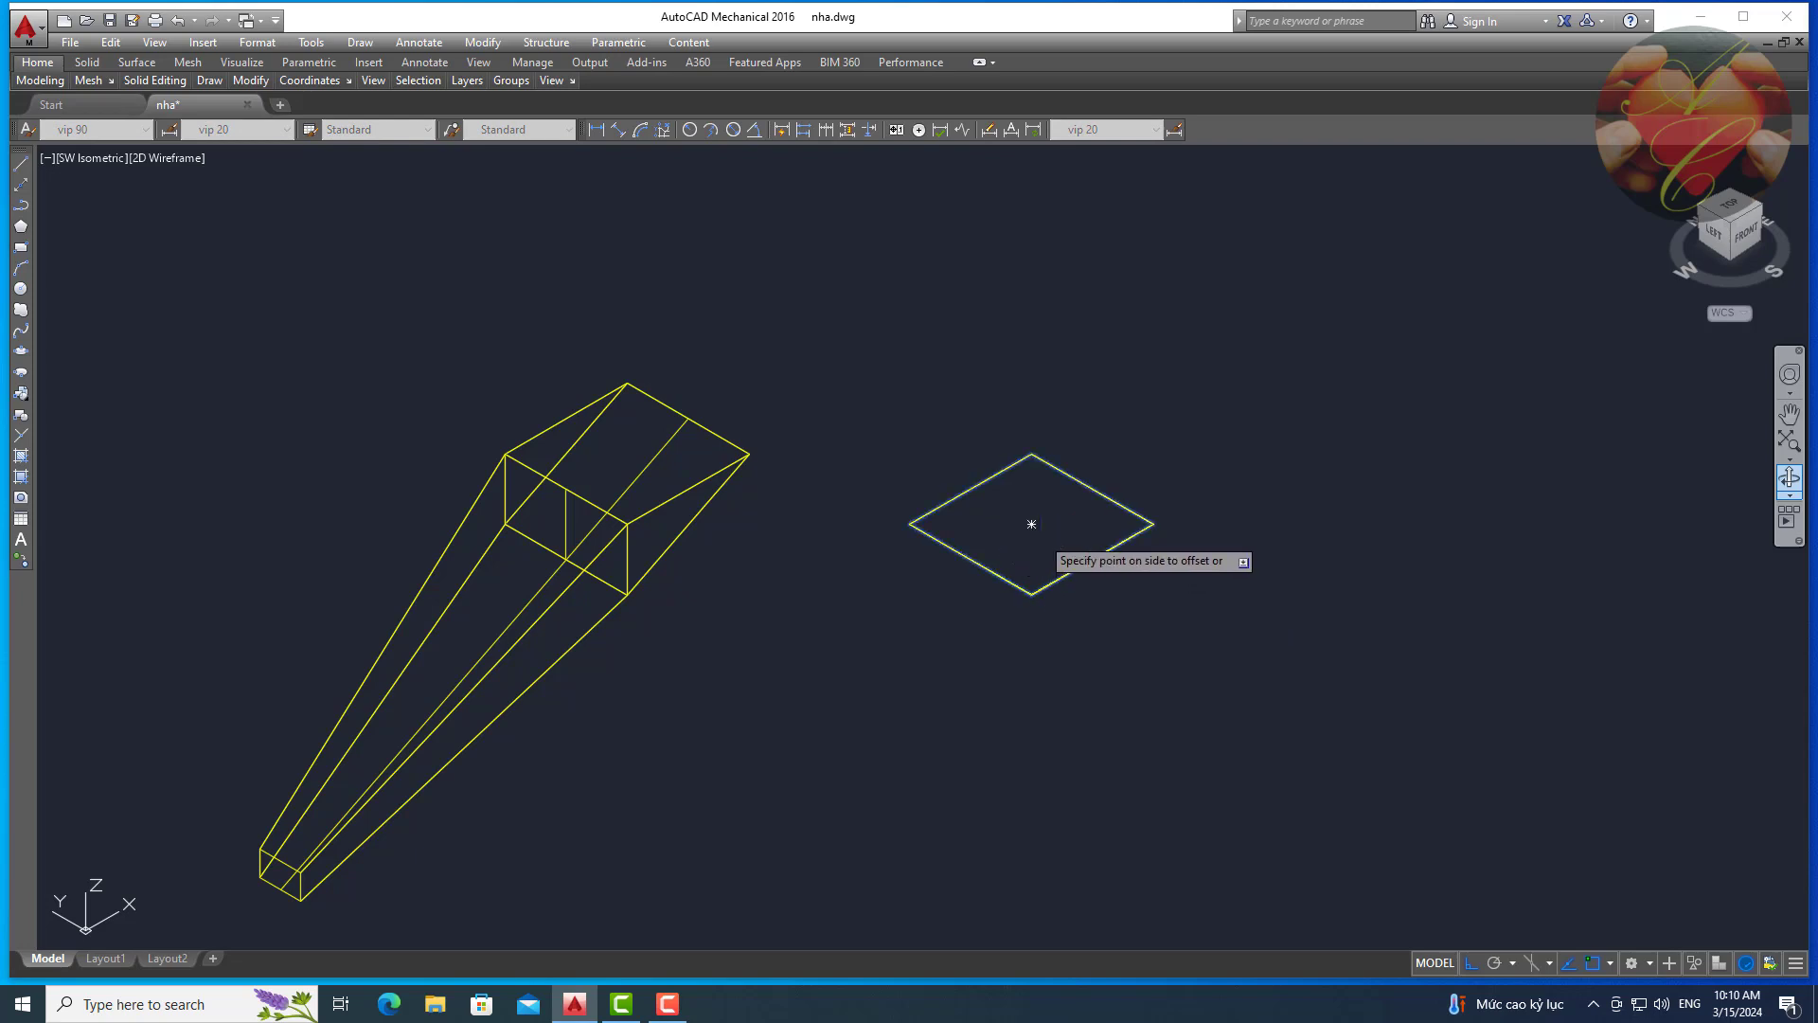
click(1079, 593)
drag(1192, 658, 994, 563)
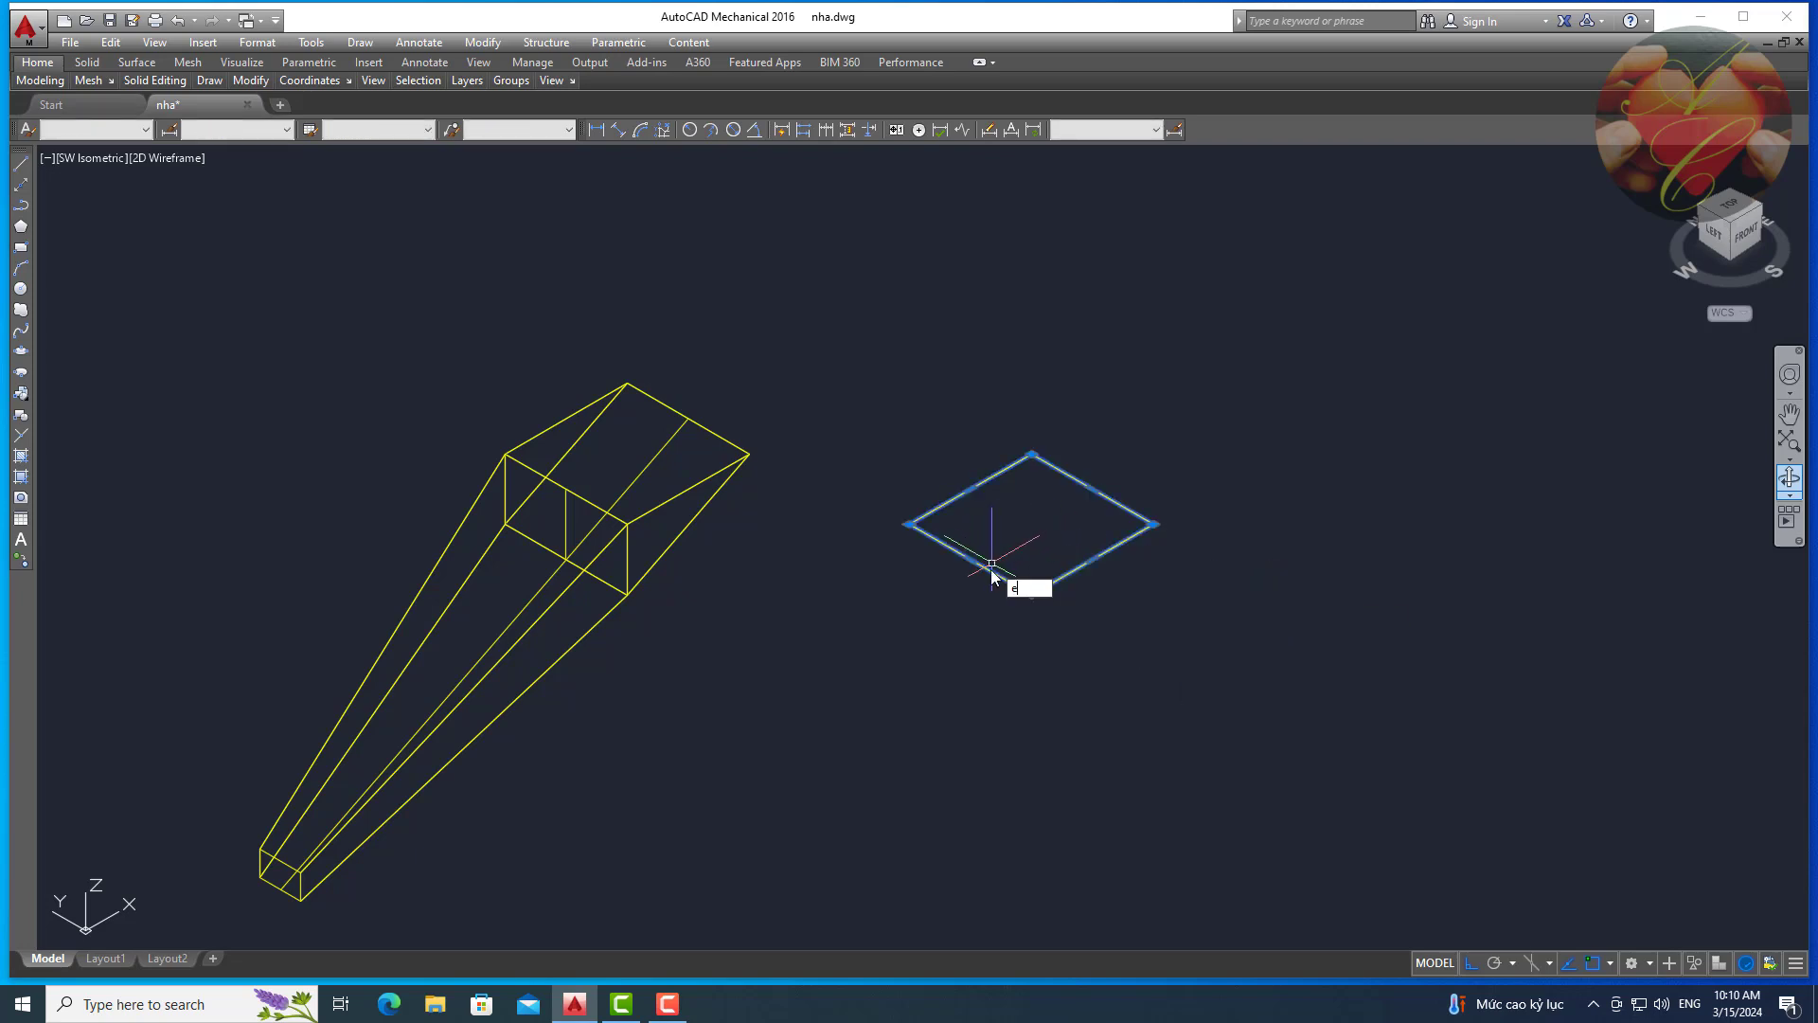
text(xt)
key(Return)
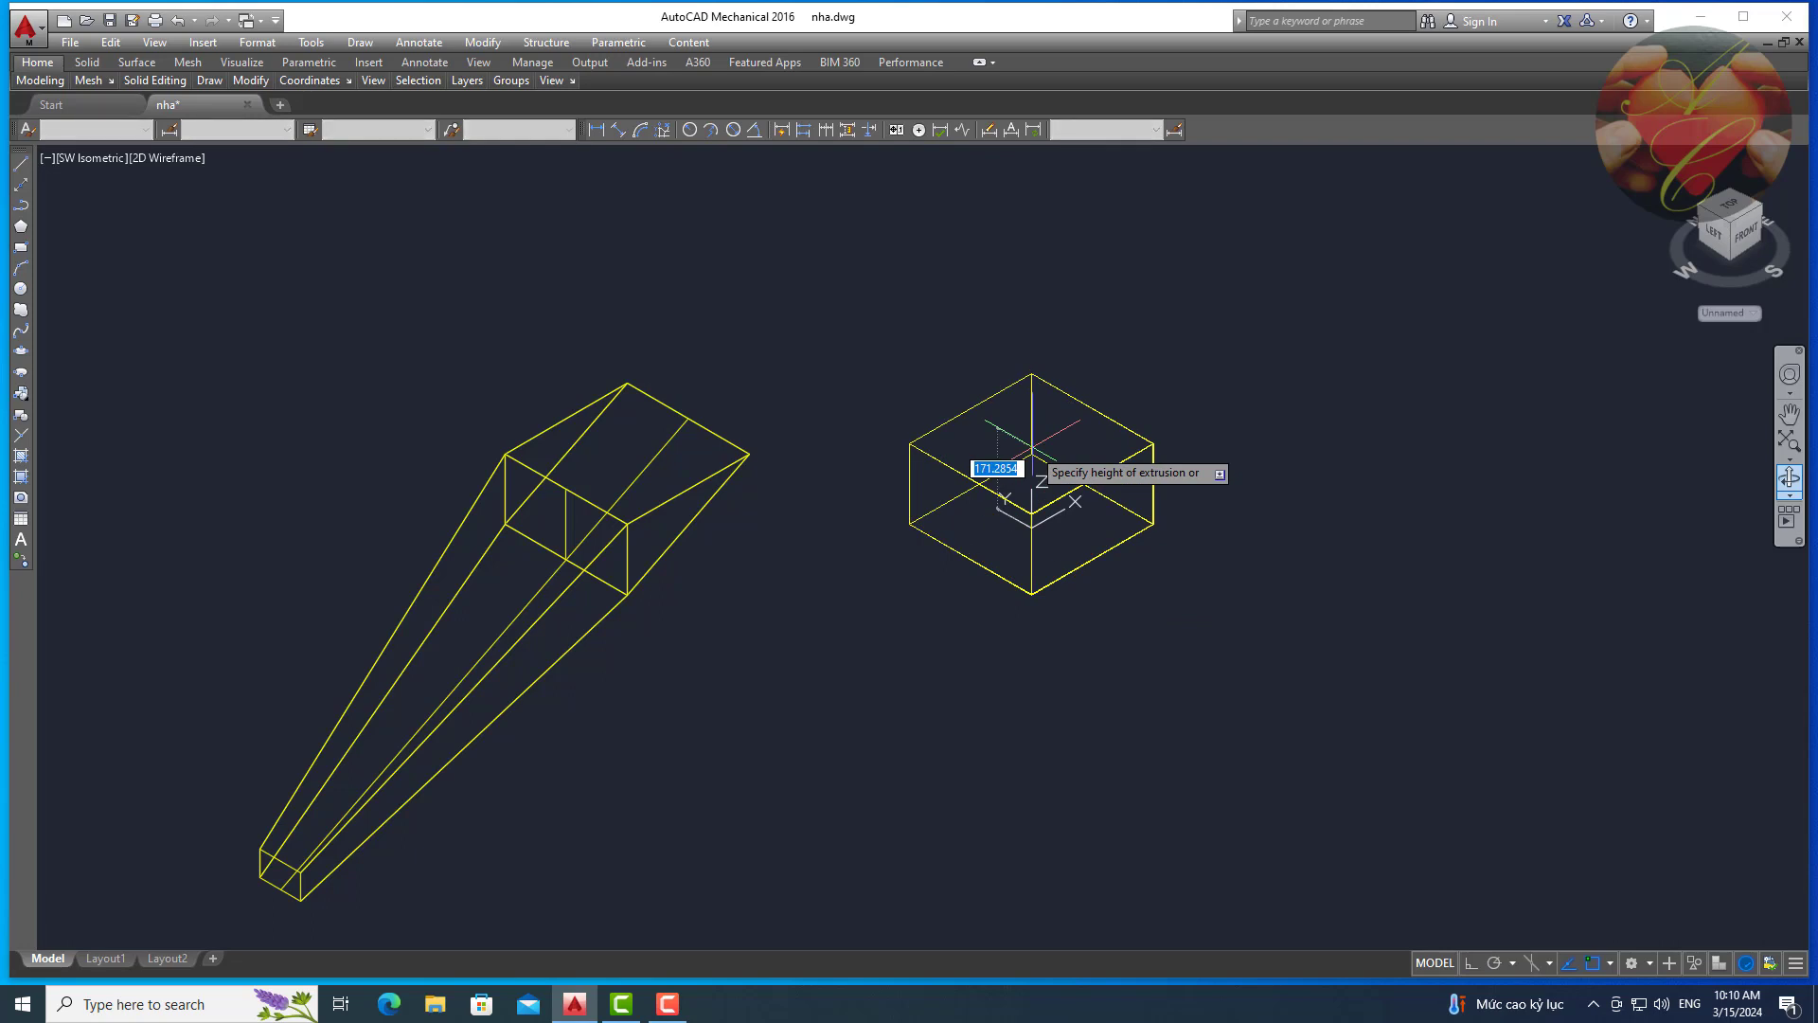
key(Return)
scroll(1027, 418, up, 3)
Run UNION on a window selection around the extruded box.
scroll(1024, 407, up, 3)
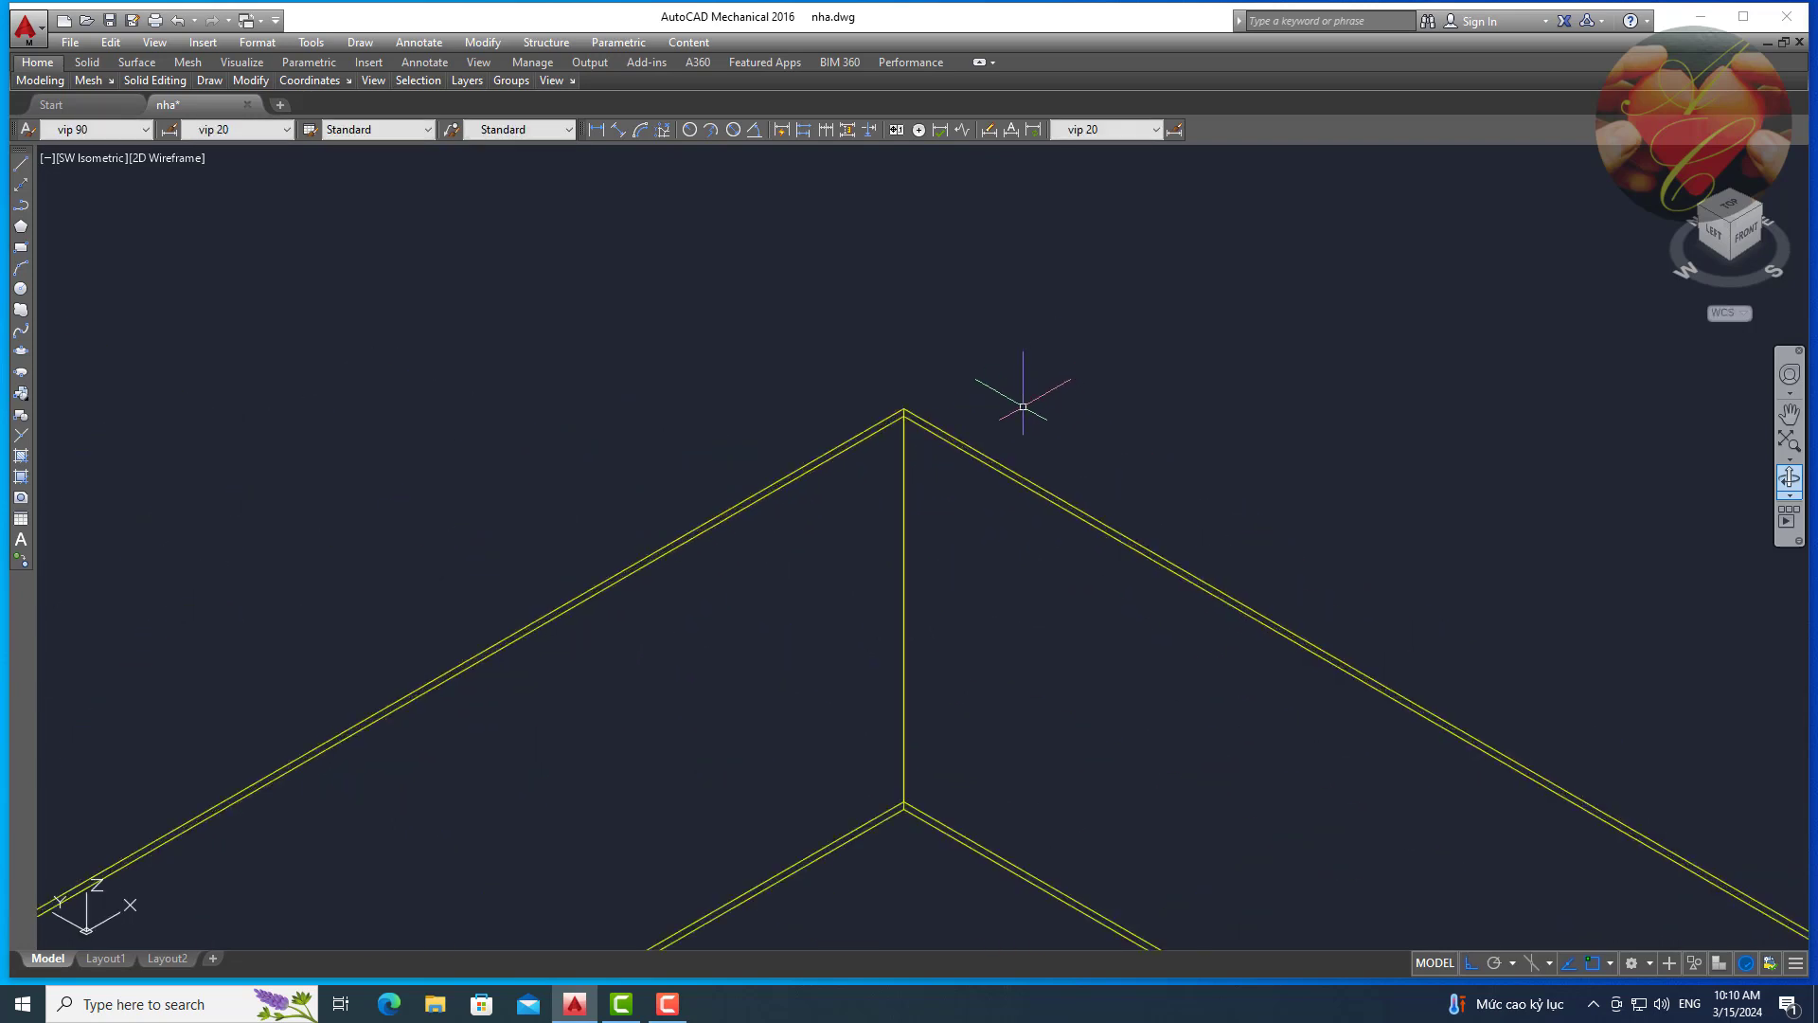
scroll(1014, 417, up, 1)
scroll(1004, 434, up, 2)
text(uni)
key(Return)
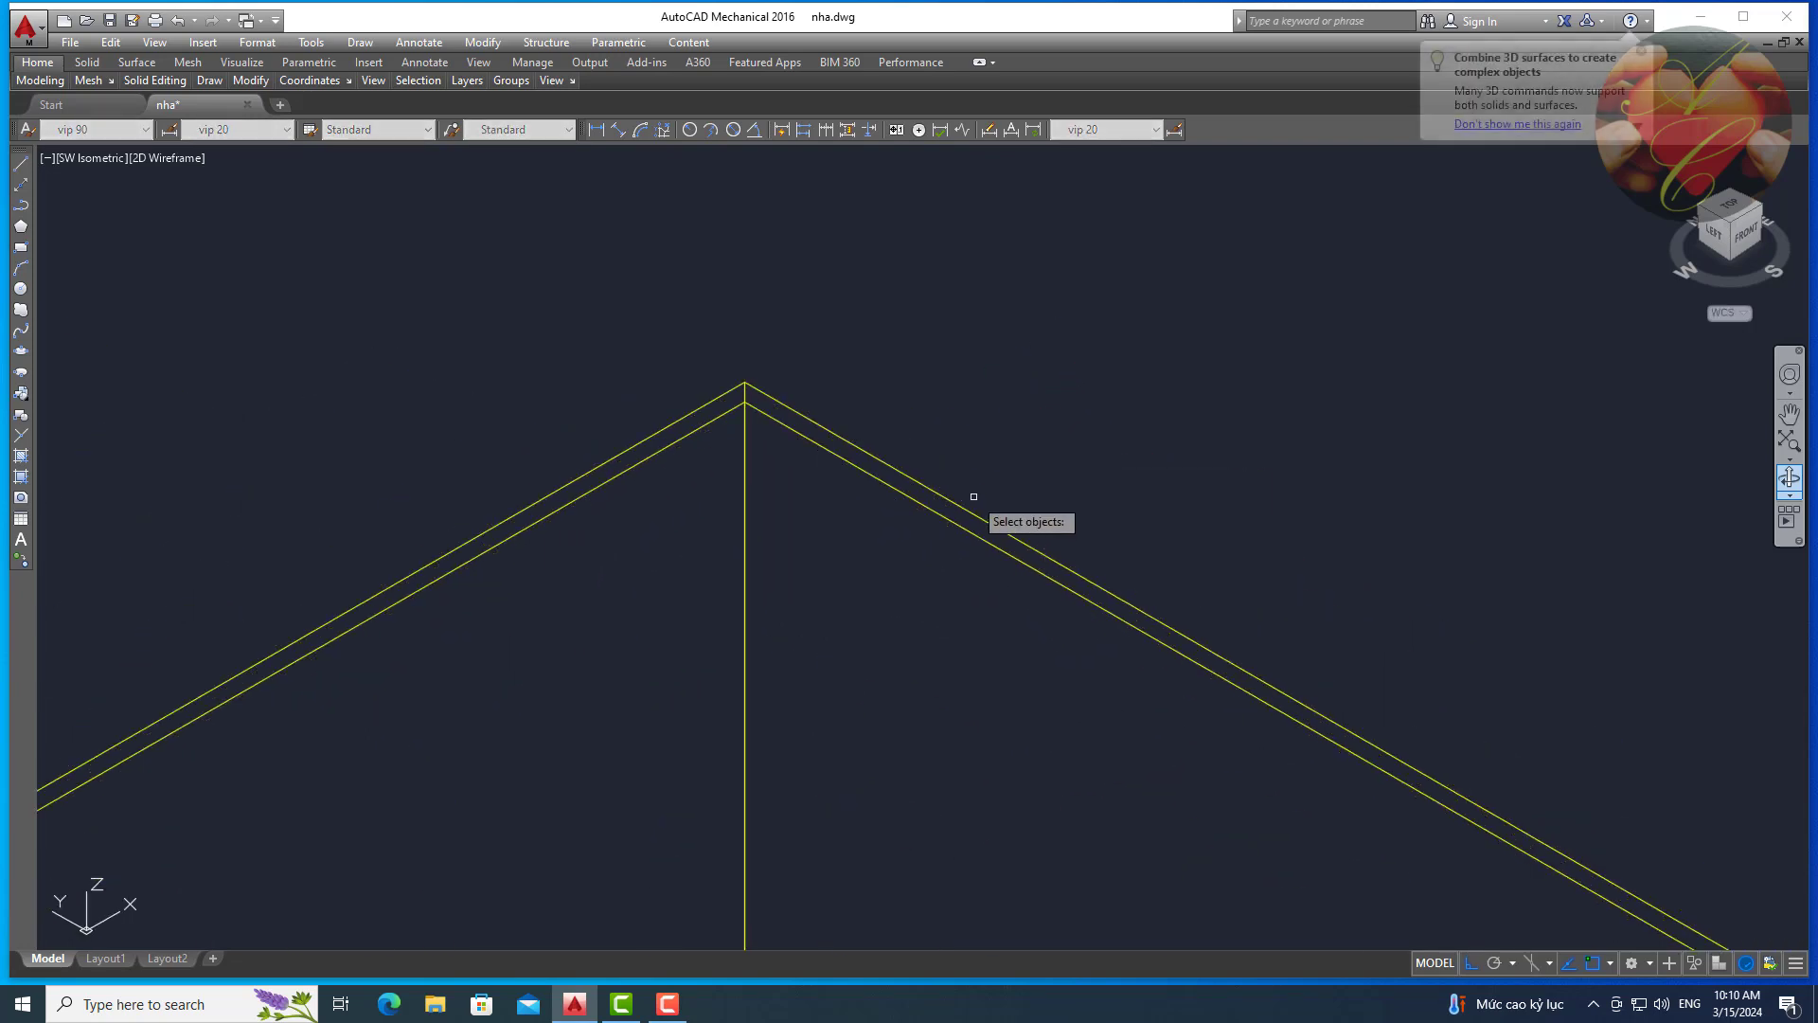
scroll(947, 408, down, 3)
scroll(1089, 616, down, 3)
click(1279, 801)
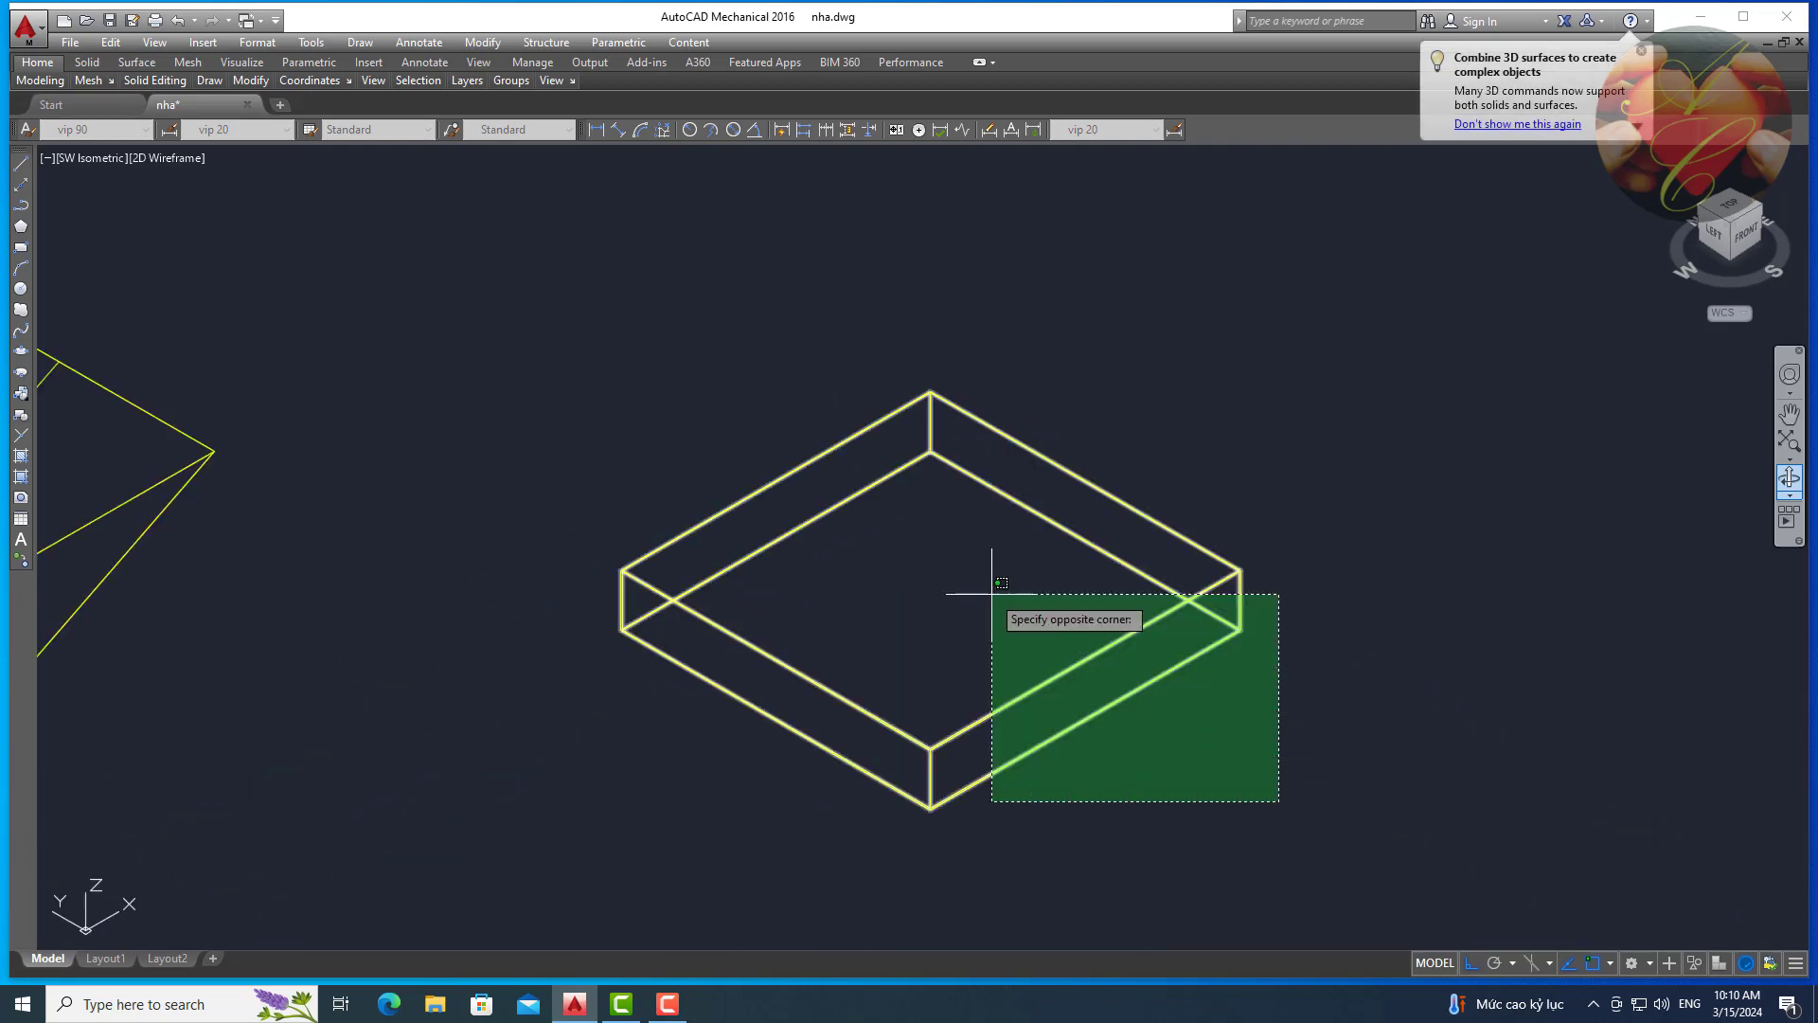
click(537, 361)
key(Return)
scroll(947, 588, down, 4)
Move the rim box from its base corner onto the funnel's wide-end corner.
click(970, 609)
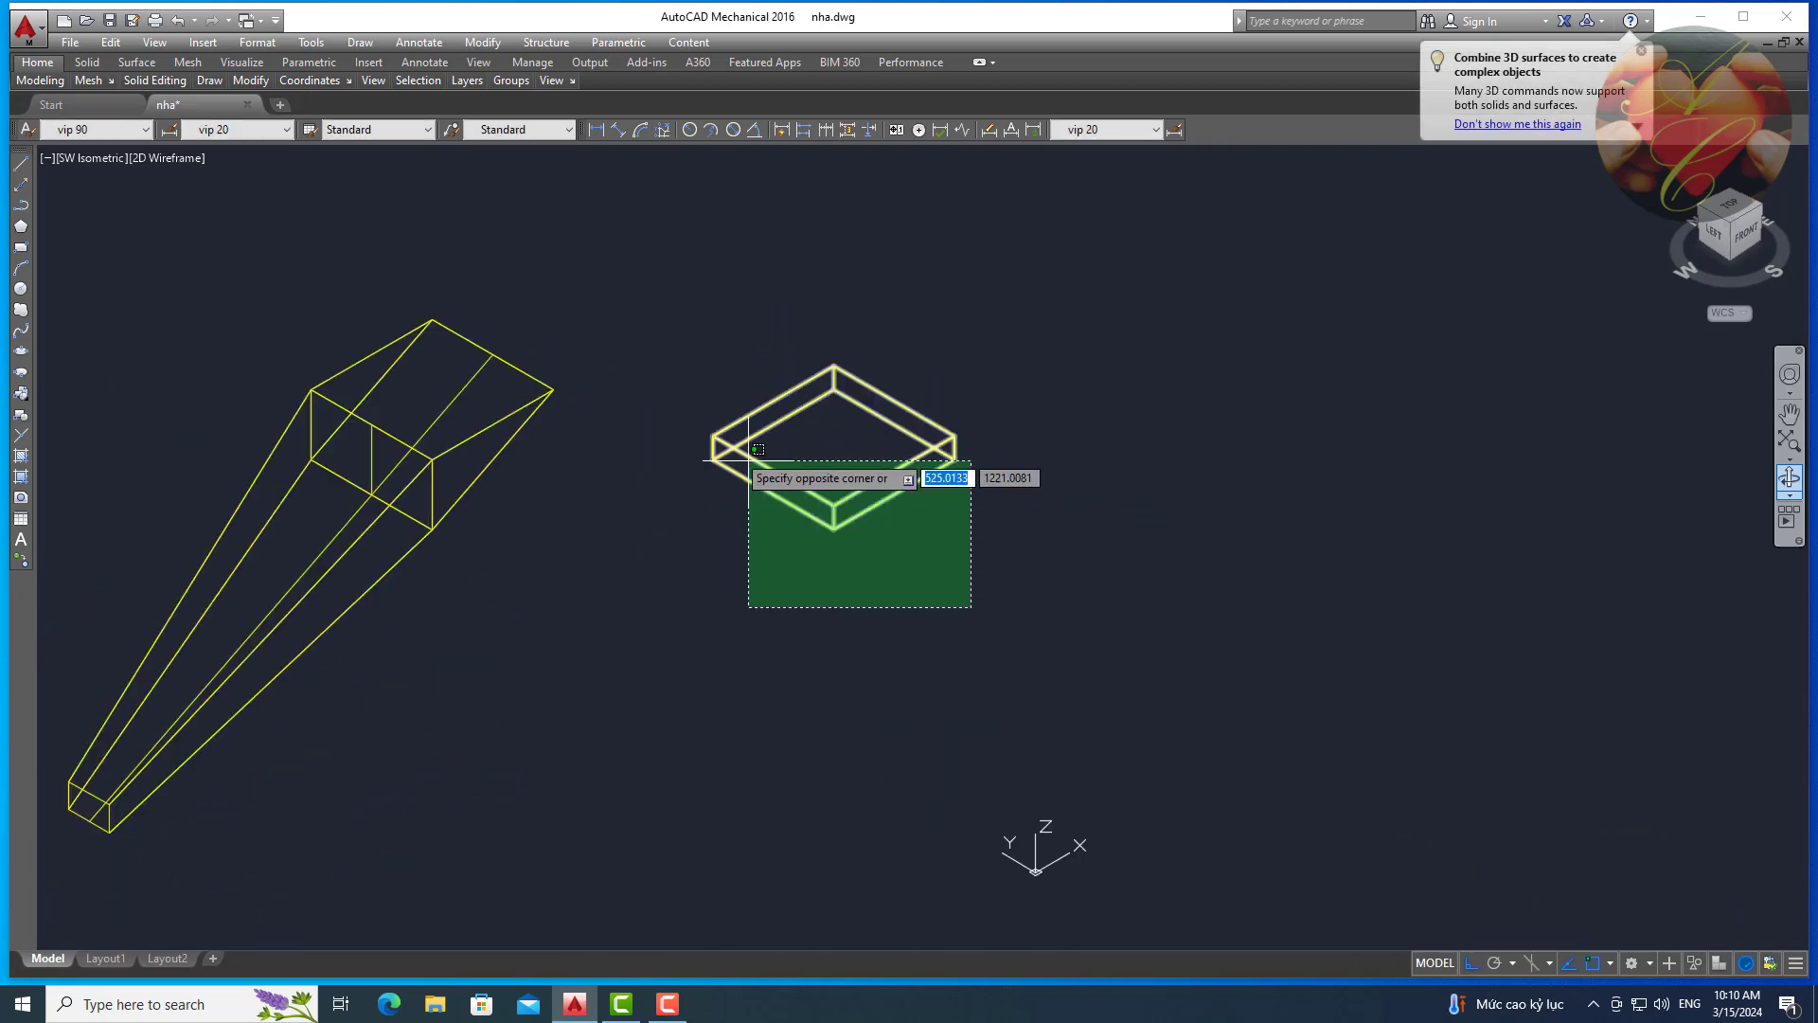
click(748, 476)
scroll(851, 532, up, 3)
scroll(933, 617, up, 2)
text(m)
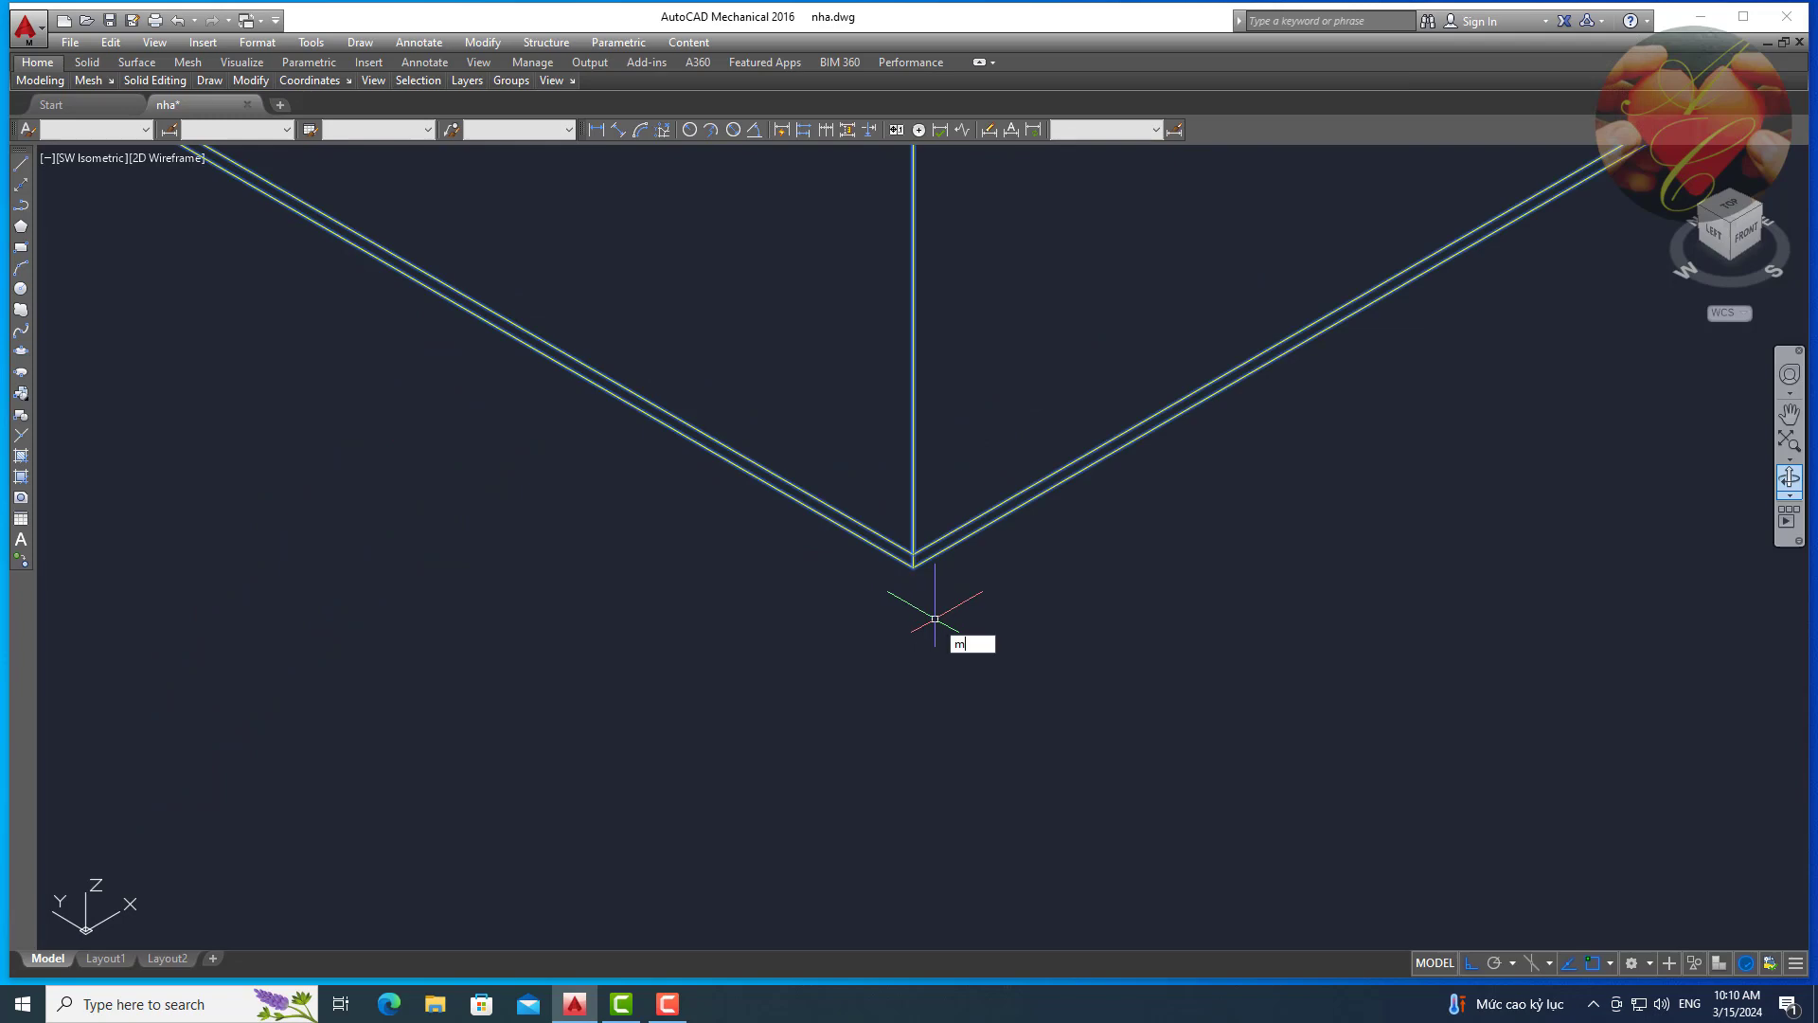
key(Return)
click(913, 564)
scroll(963, 531, down, 3)
scroll(1000, 519, down, 3)
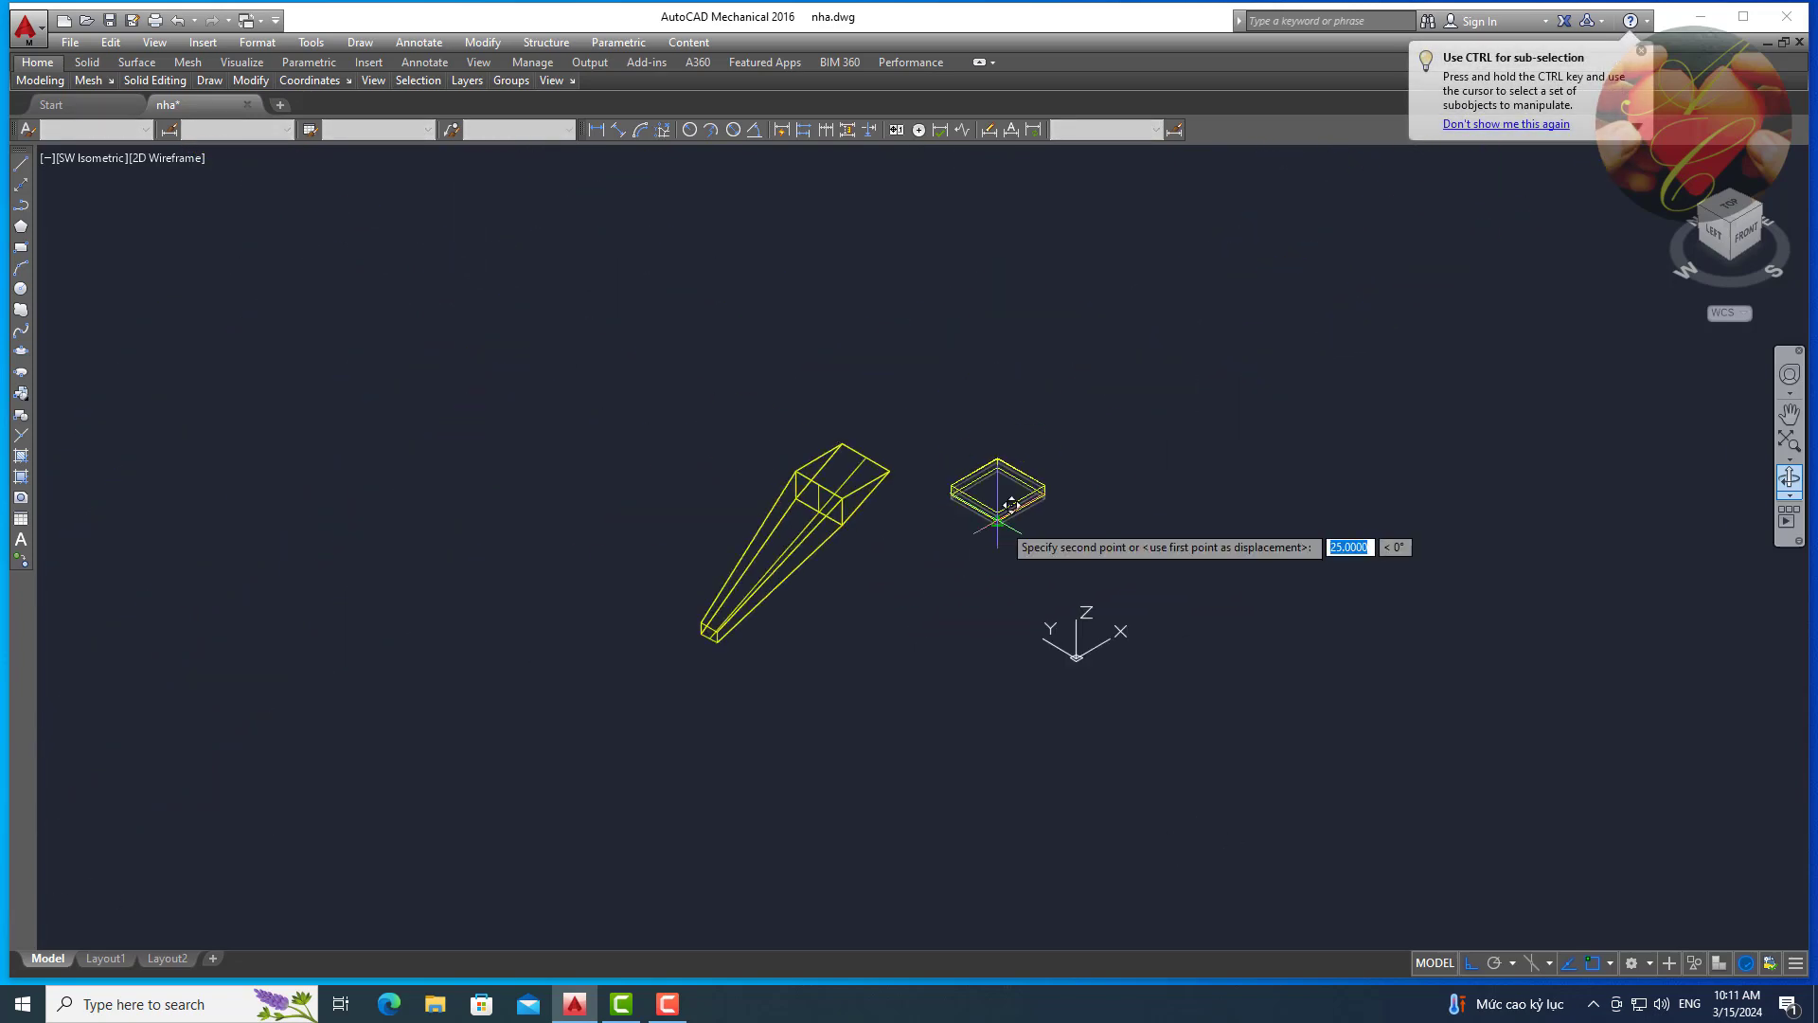
scroll(865, 479, up, 5)
scroll(1178, 630, up, 3)
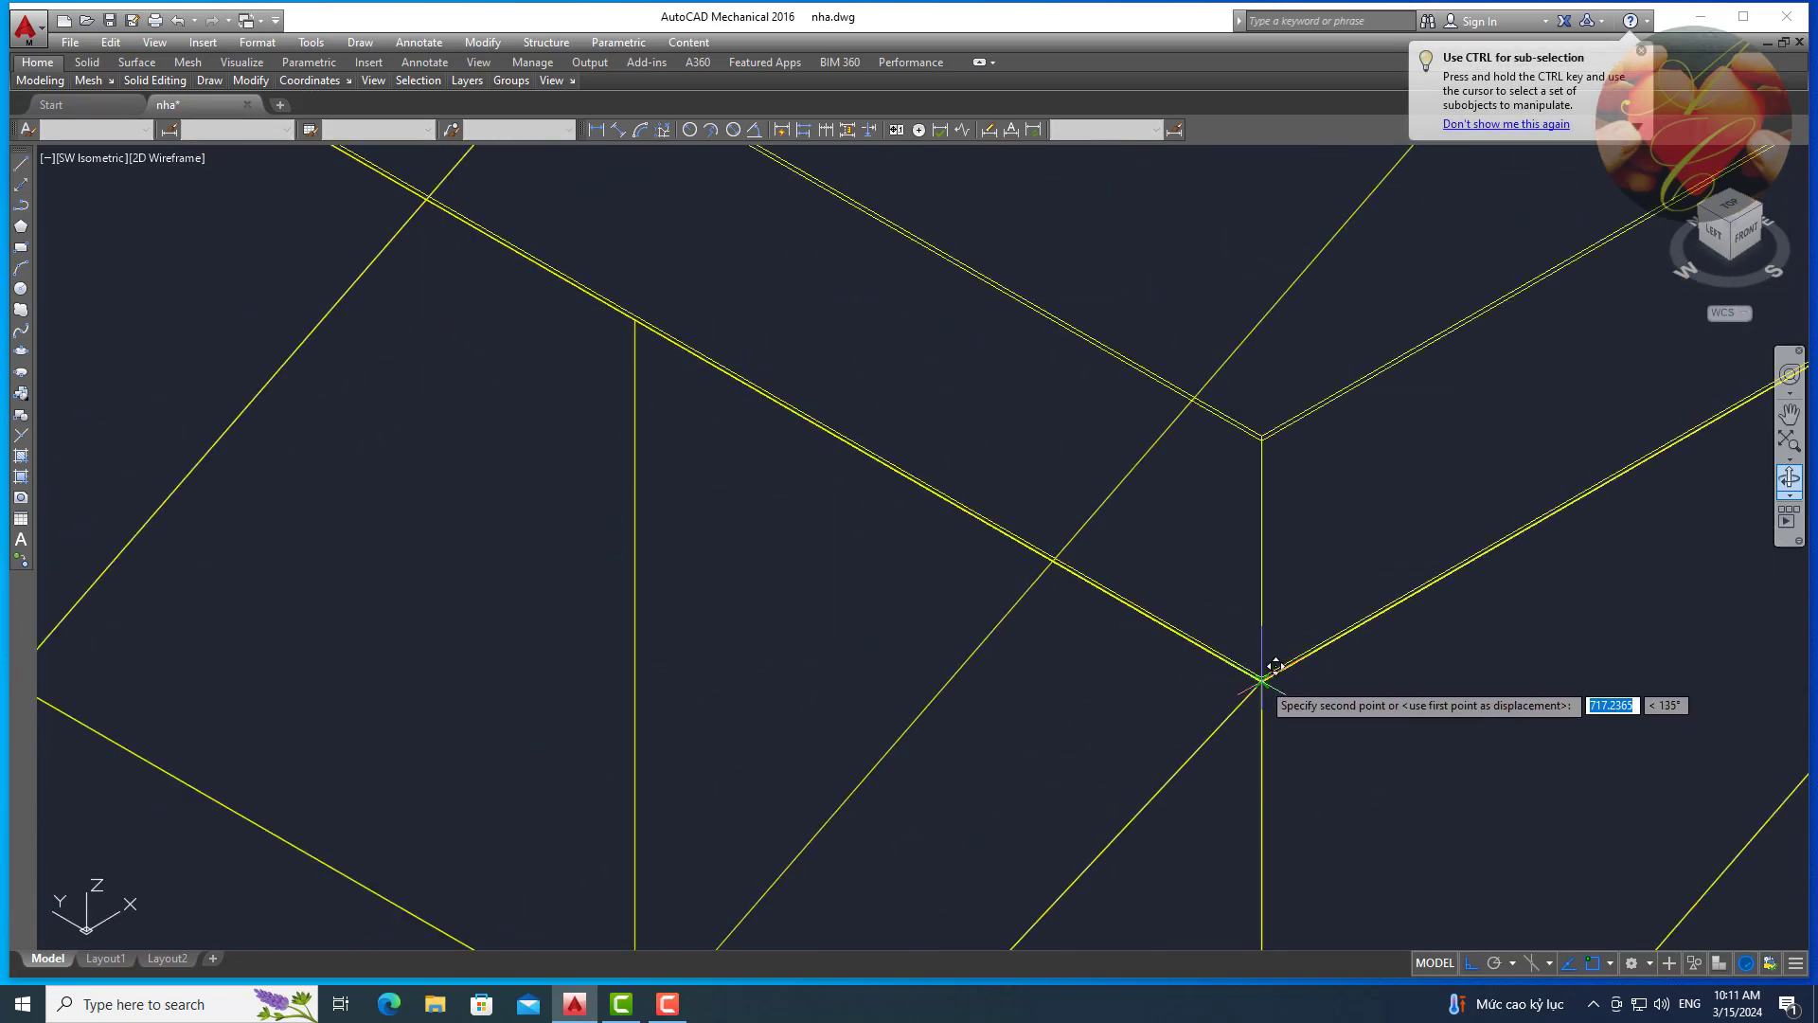
click(1270, 663)
scroll(1084, 722, down, 4)
scroll(929, 629, down, 2)
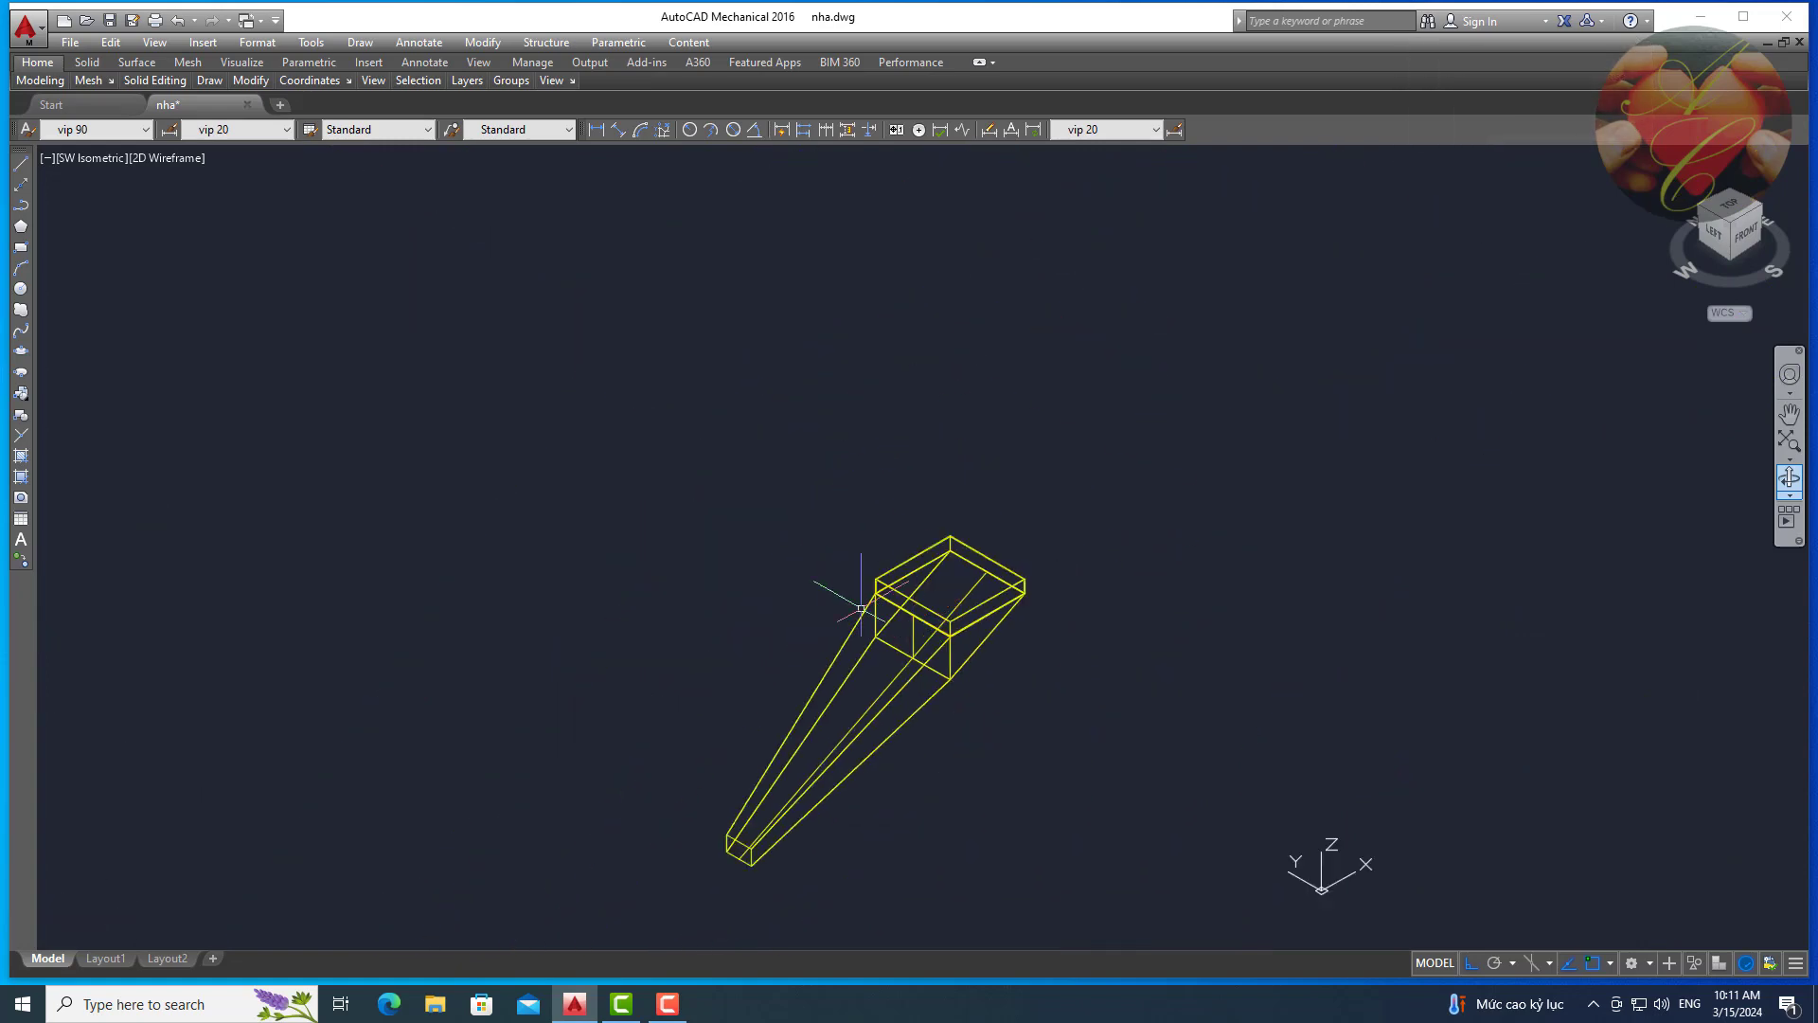
Shade the model in Conceptual style and zoom in on it.
click(178, 158)
click(201, 230)
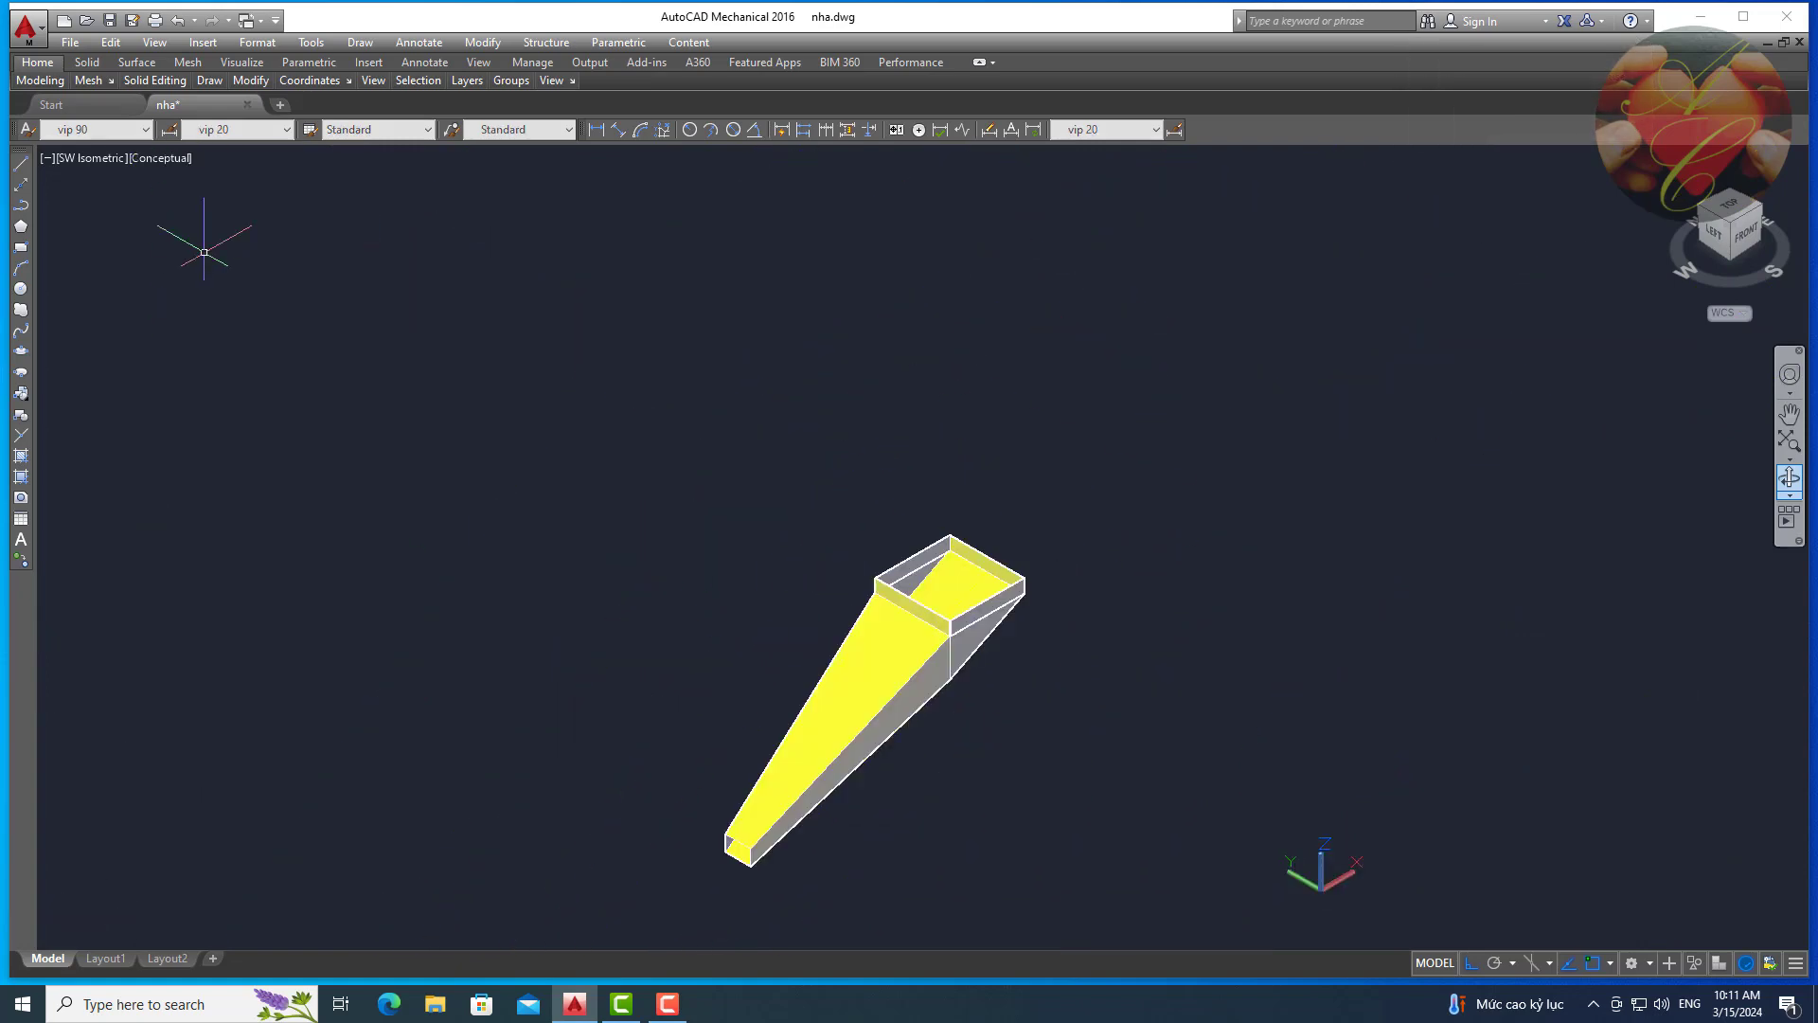
scroll(897, 585, up, 6)
scroll(926, 609, up, 2)
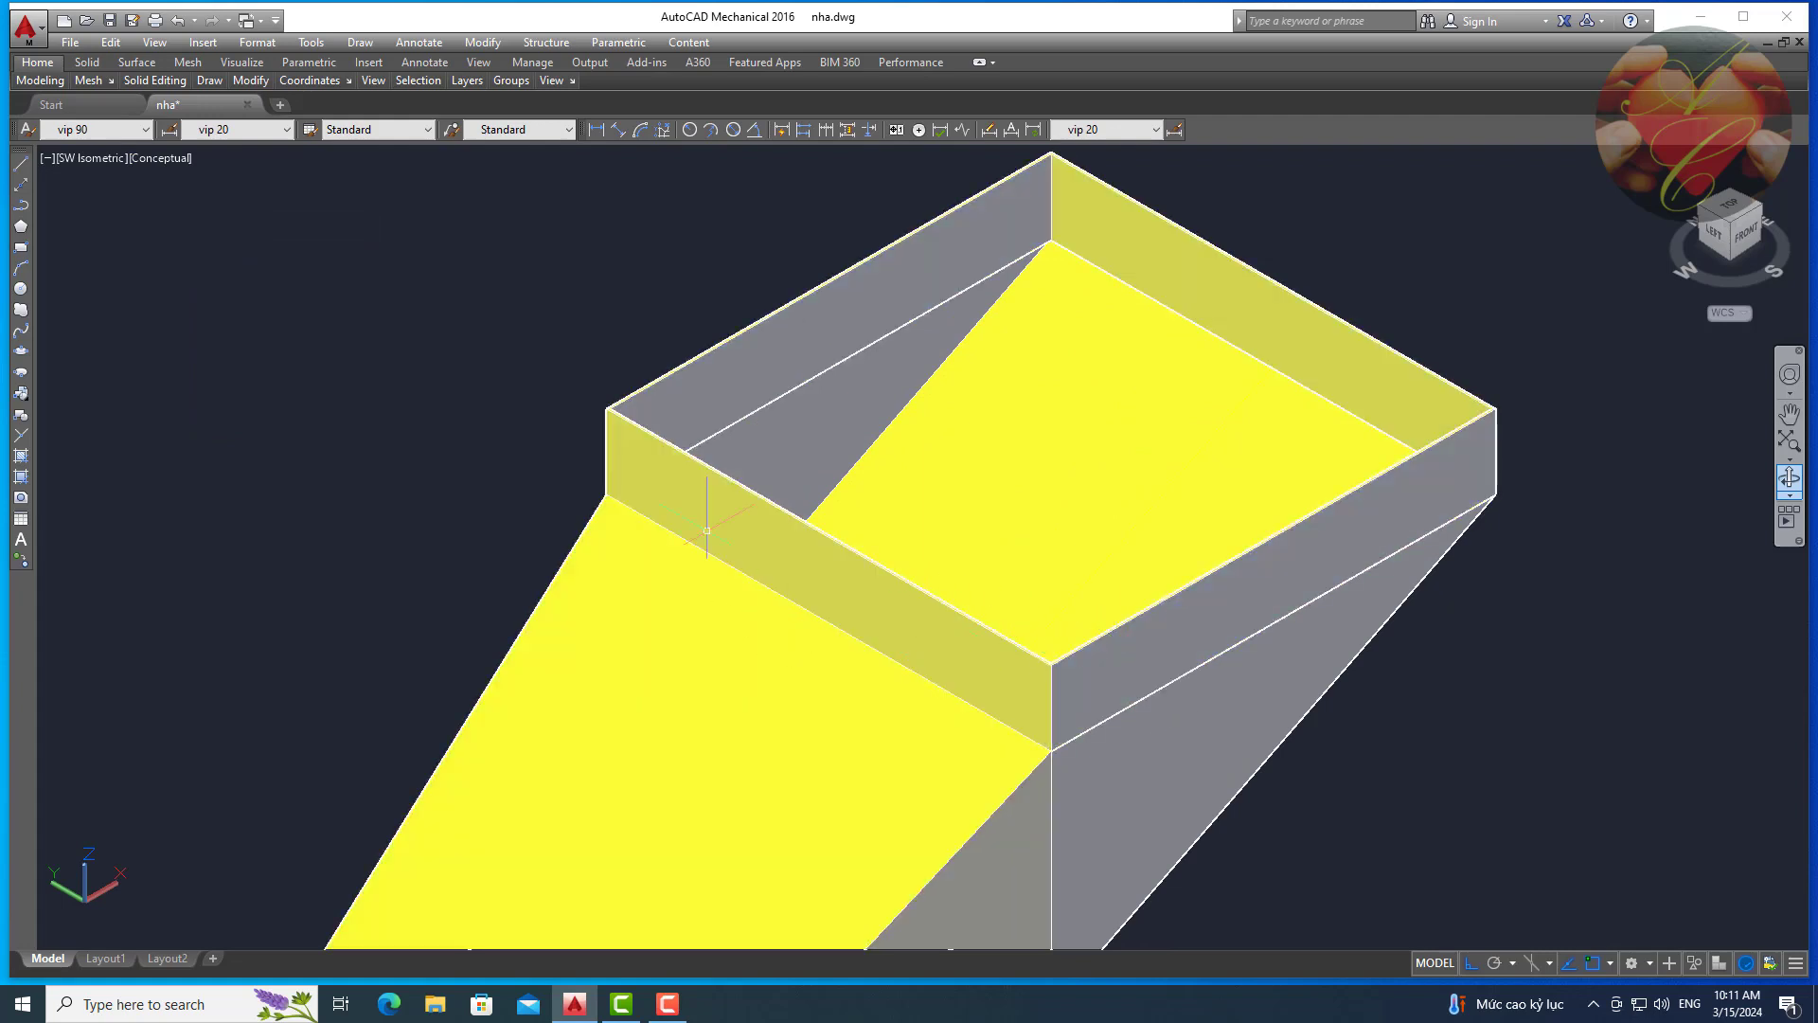
scroll(1054, 568, down, 6)
Orbit the rim-capped funnel to inspect it from a front-right angle.
click(1790, 479)
mouse_move(1685, 516)
mouse_down()
mouse_move(1141, 519)
mouse_move(852, 568)
mouse_up()
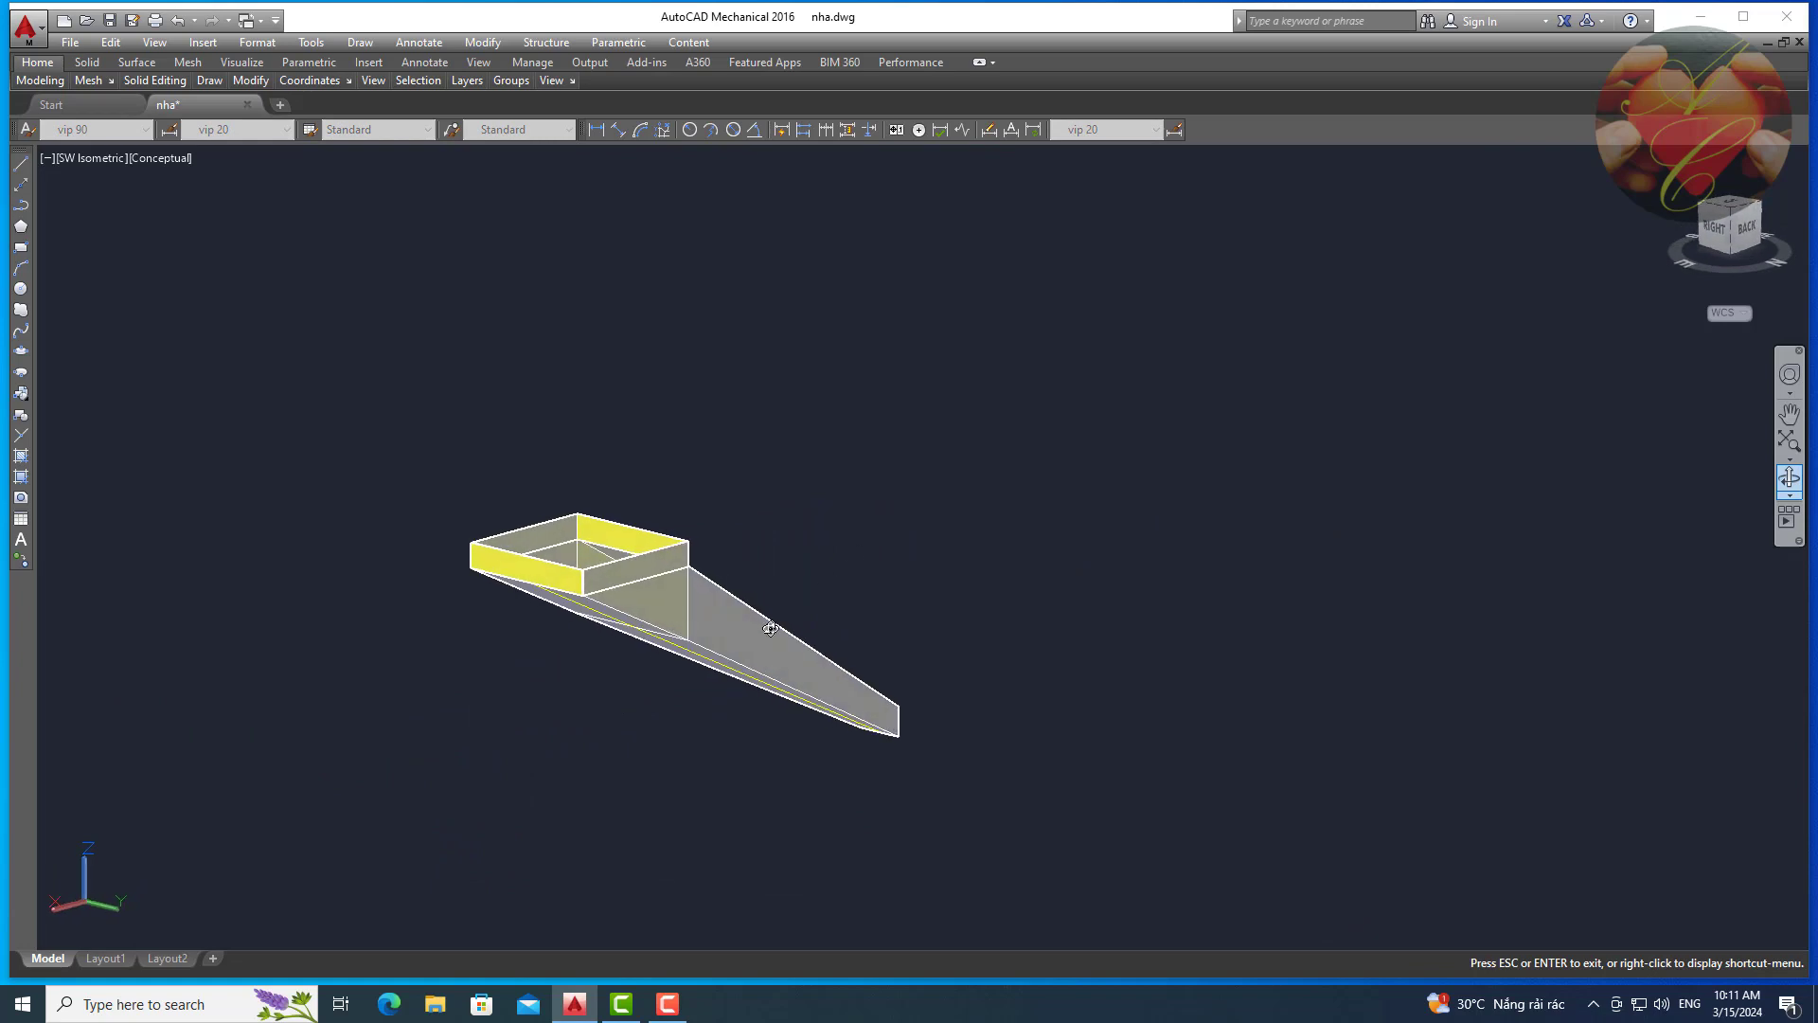
scroll(785, 609, up, 2)
mouse_move(785, 609)
shift+middle_down()
mouse_move(1127, 561)
mouse_move(1145, 536)
shift+middle_up()
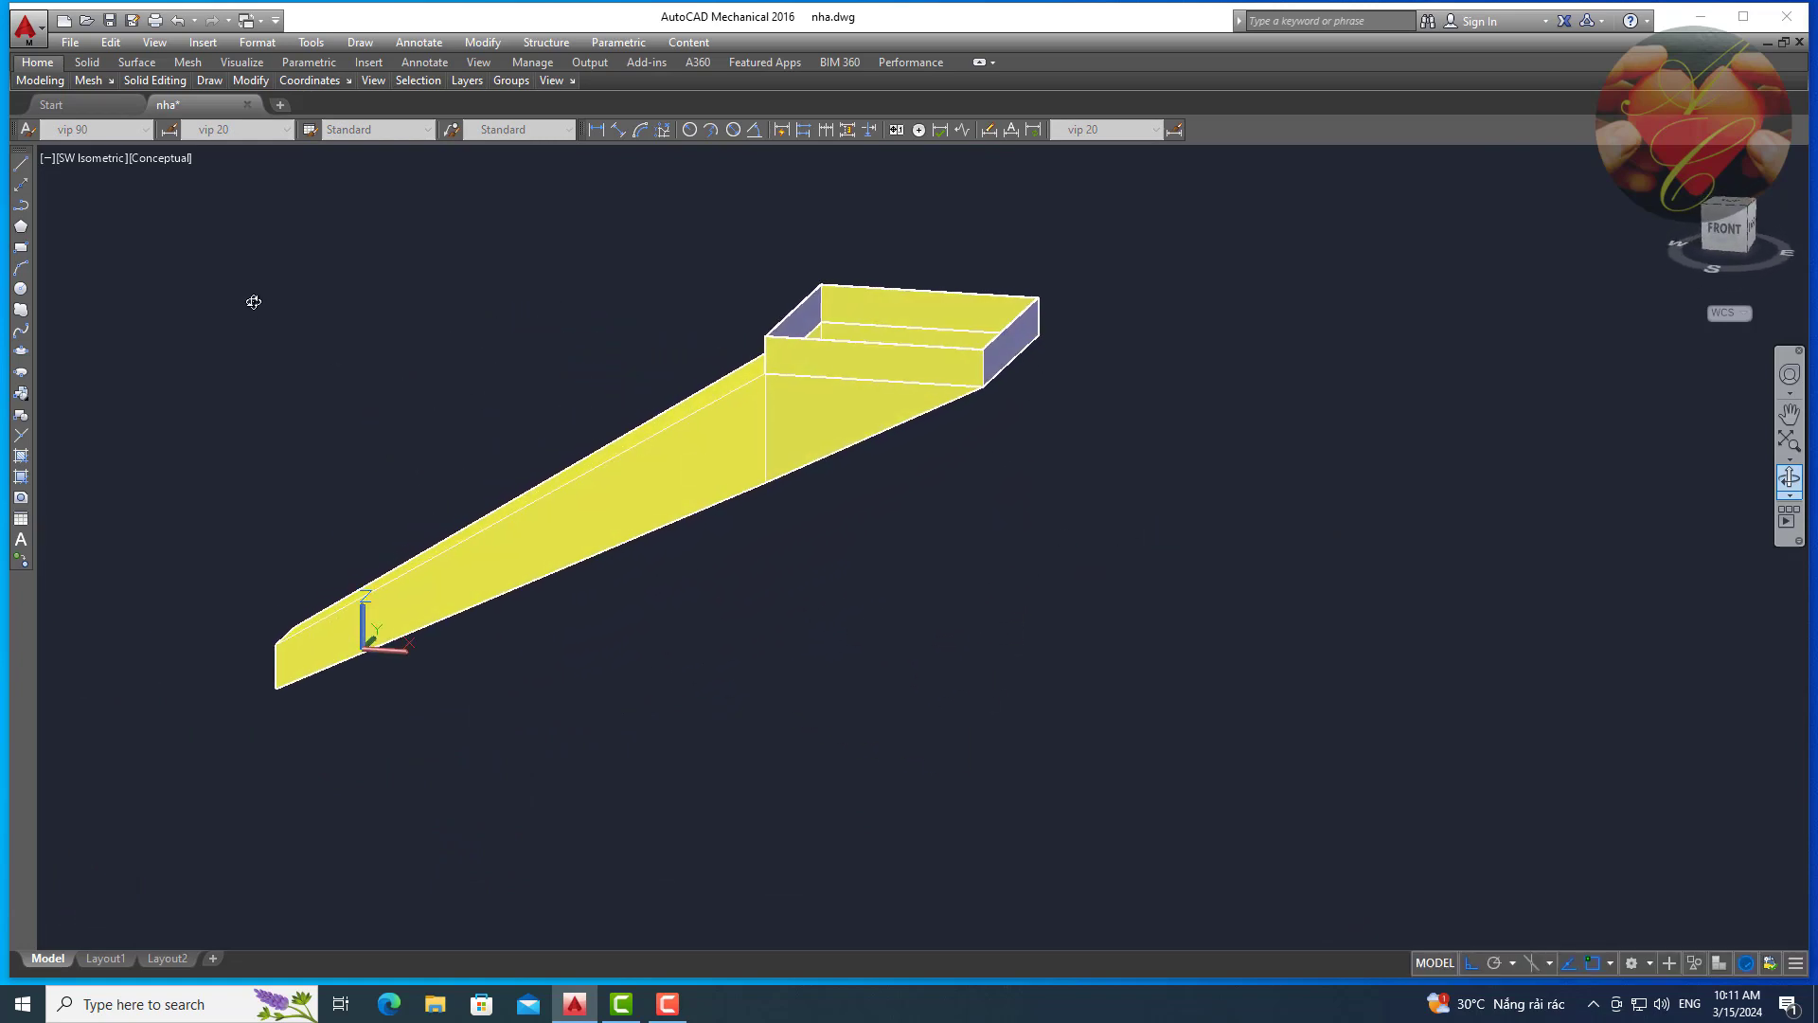
click(94, 159)
View the funnel from the top, then from the Left preset, panning and zooming to frame it.
click(123, 203)
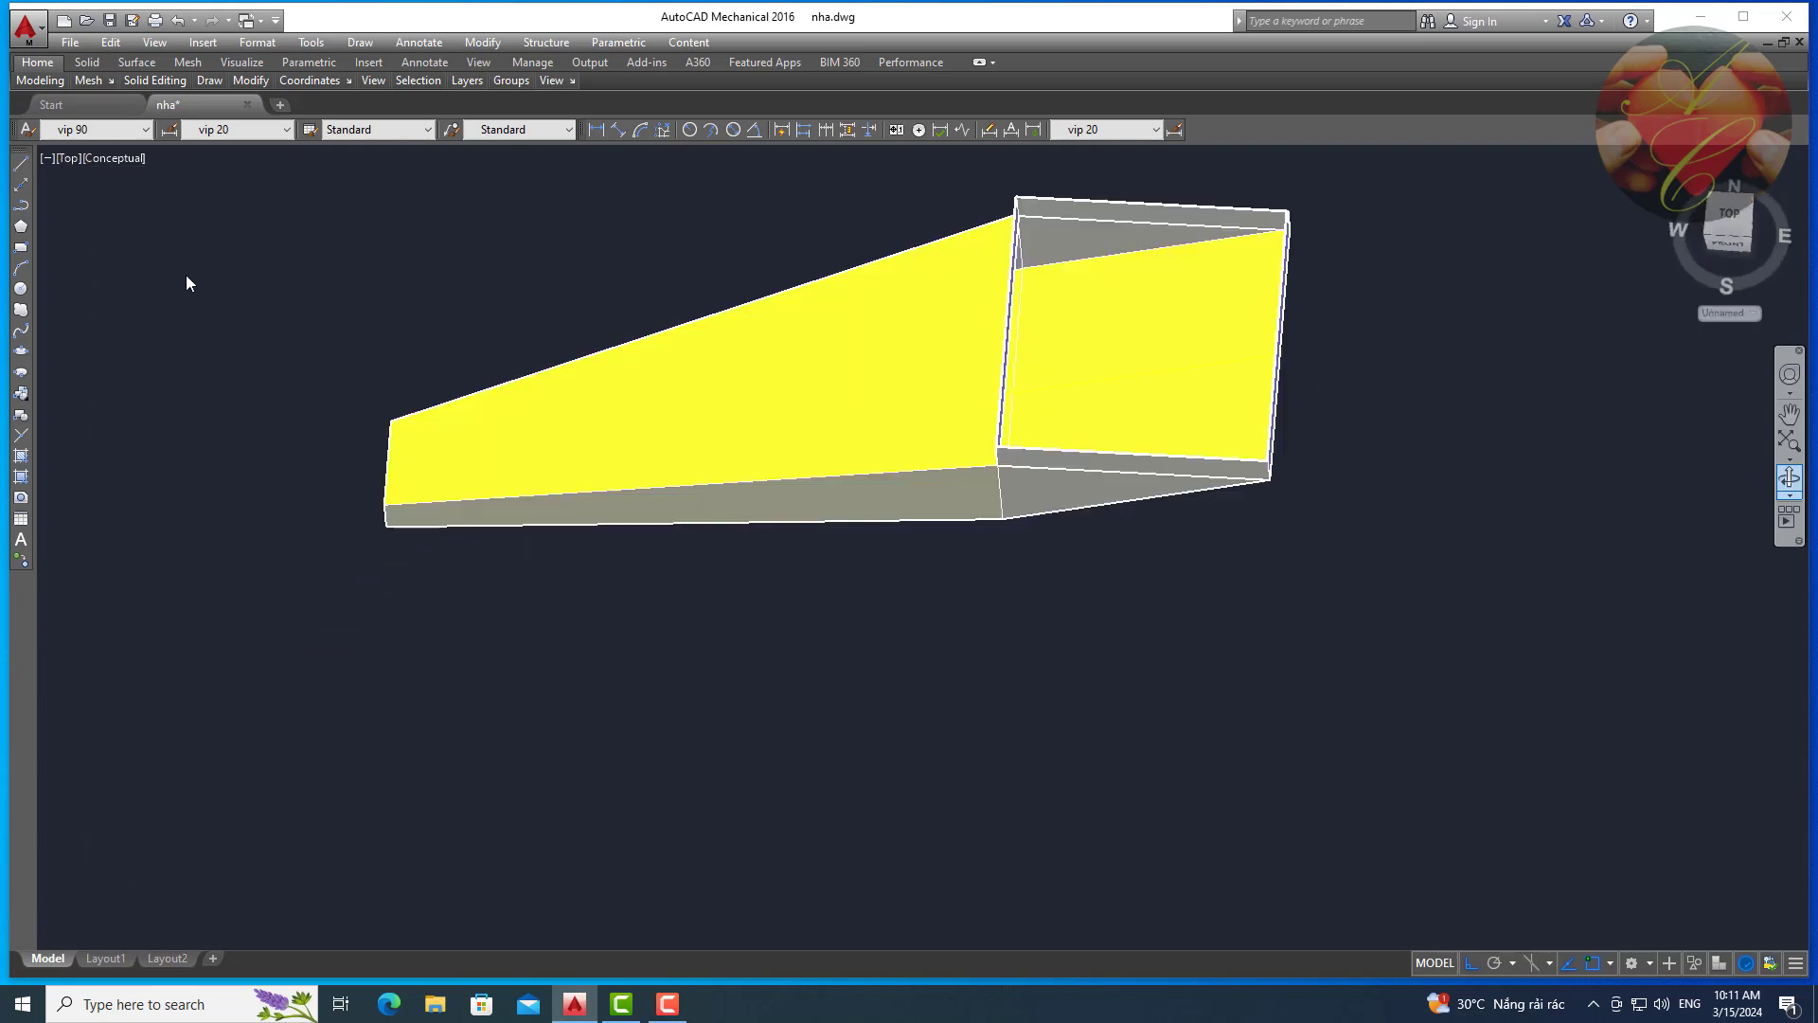
scroll(238, 324, down, 2)
middle_drag(80, 214, 277, 374)
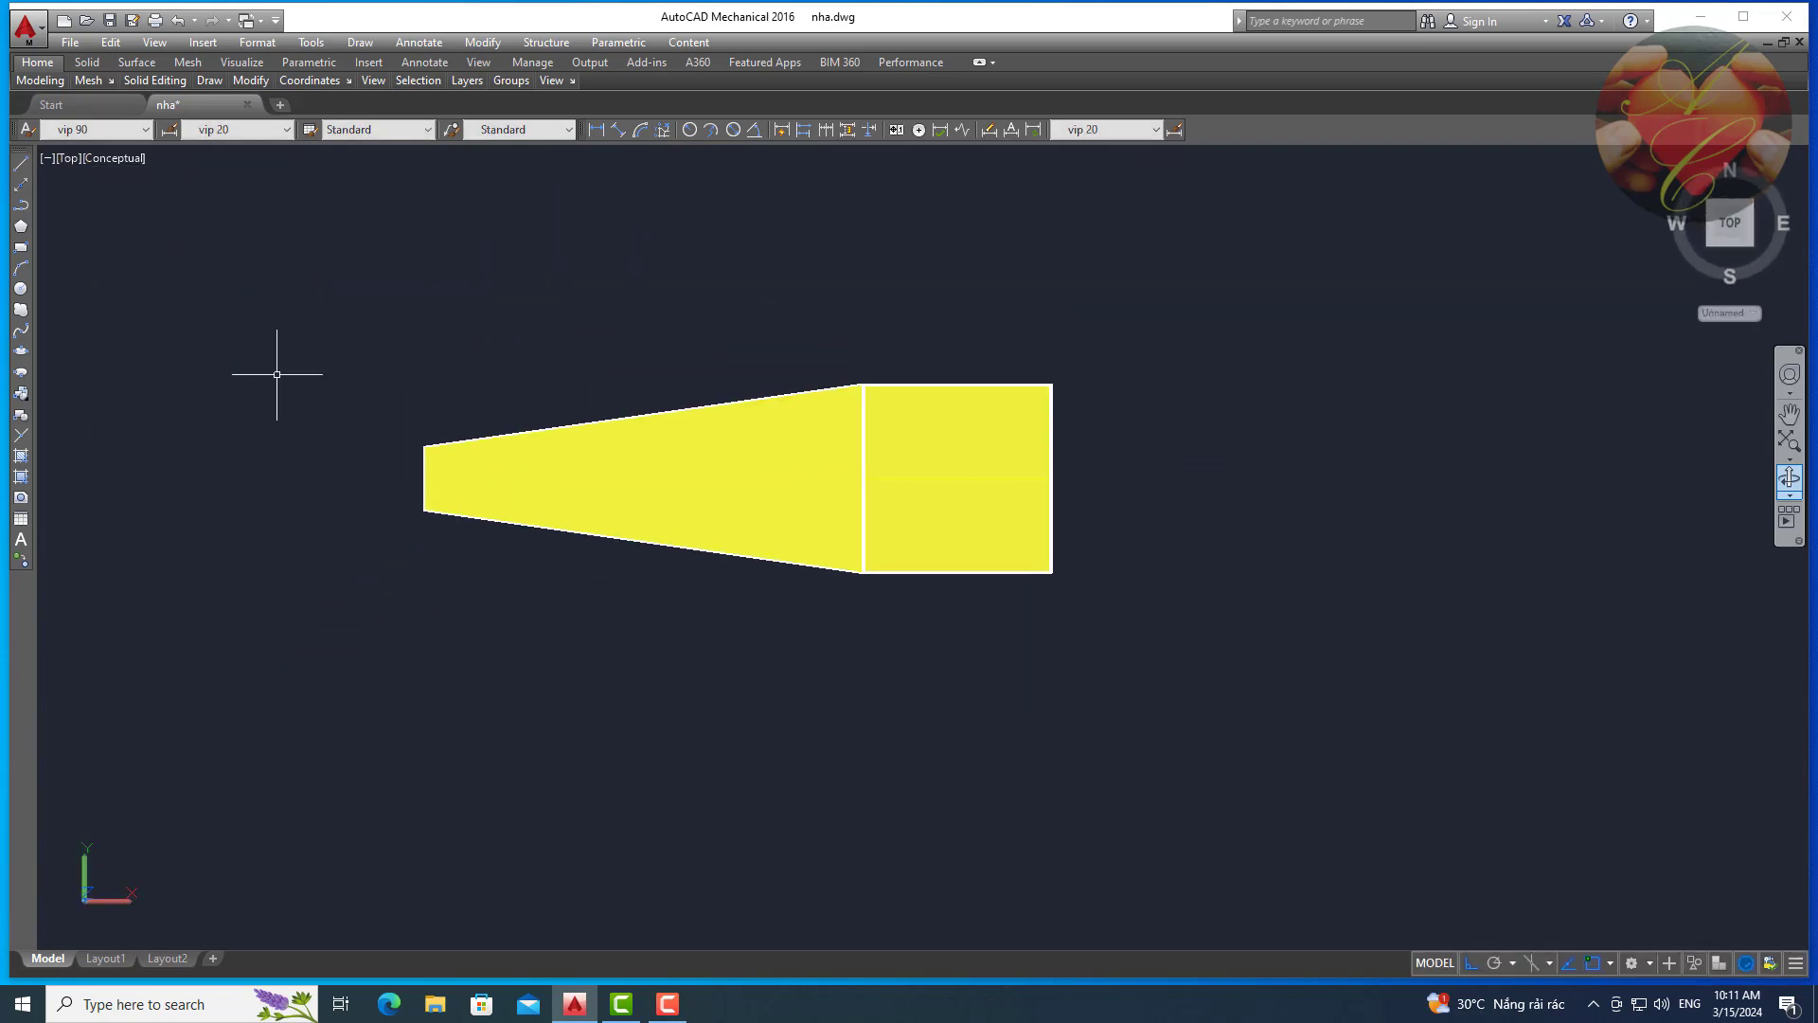
click(61, 159)
click(89, 248)
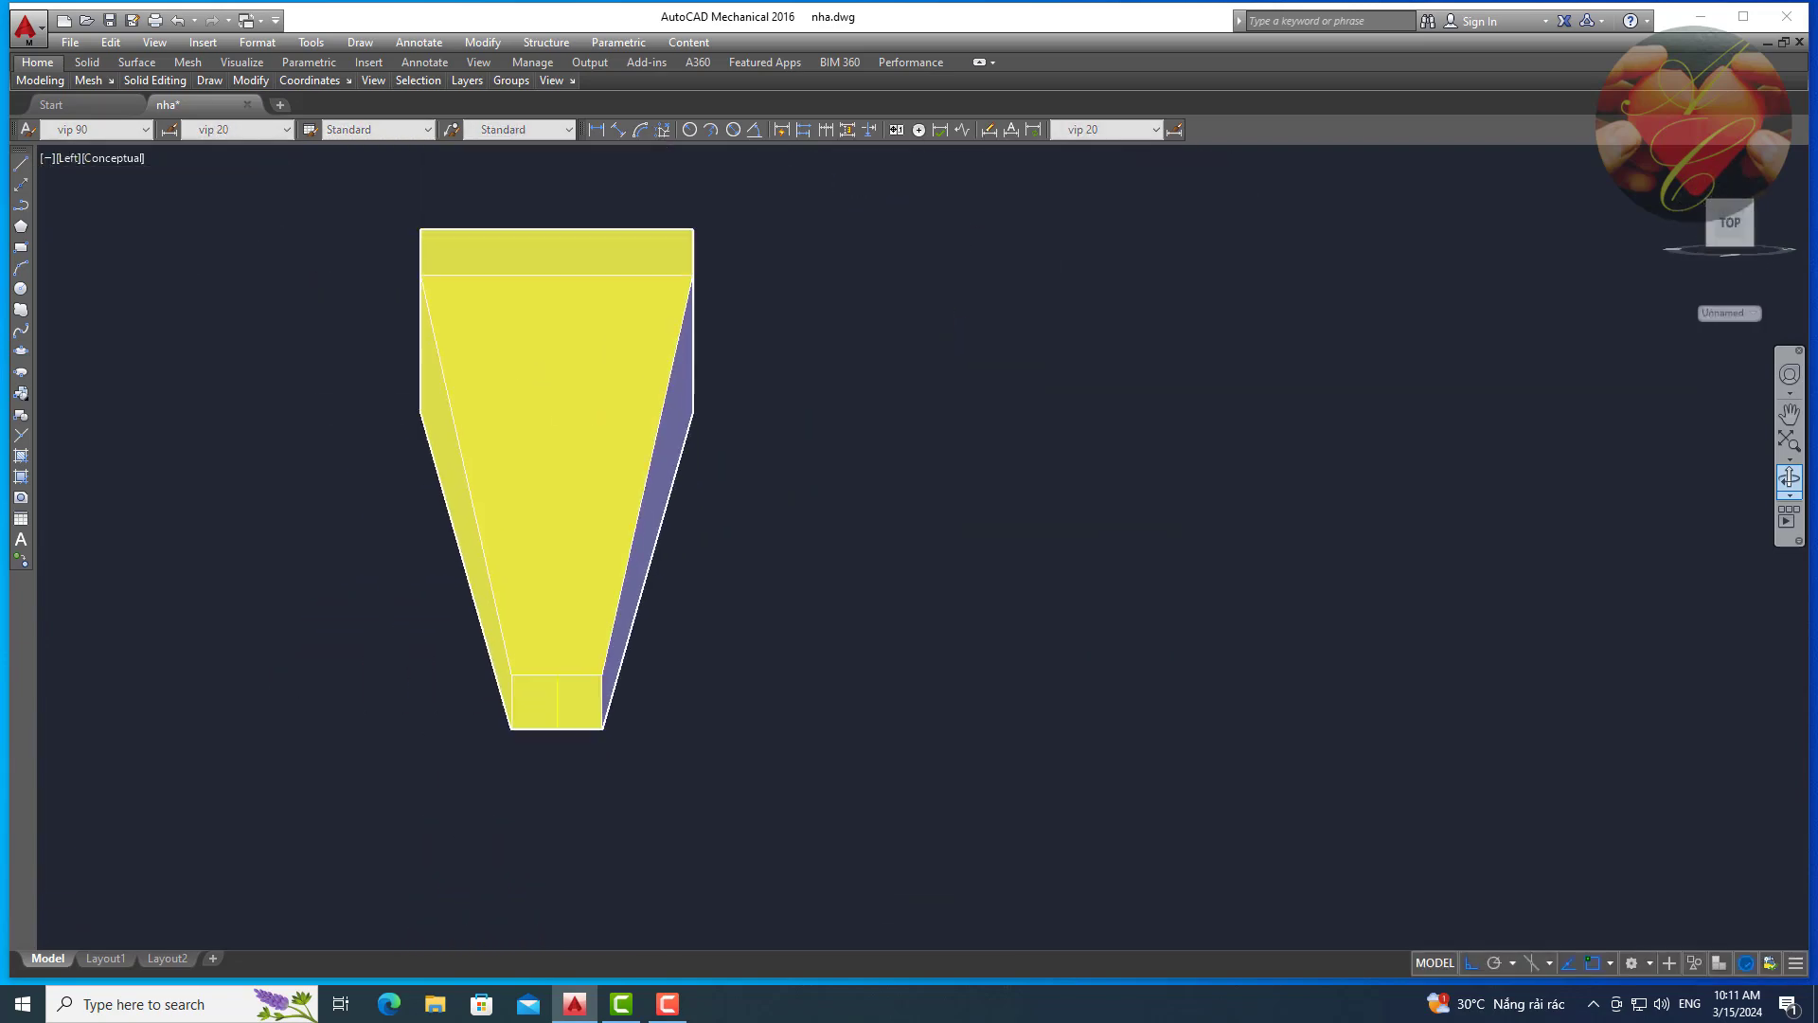
scroll(487, 386, down, 3)
middle_drag(487, 385, 776, 490)
scroll(776, 491, down, 1)
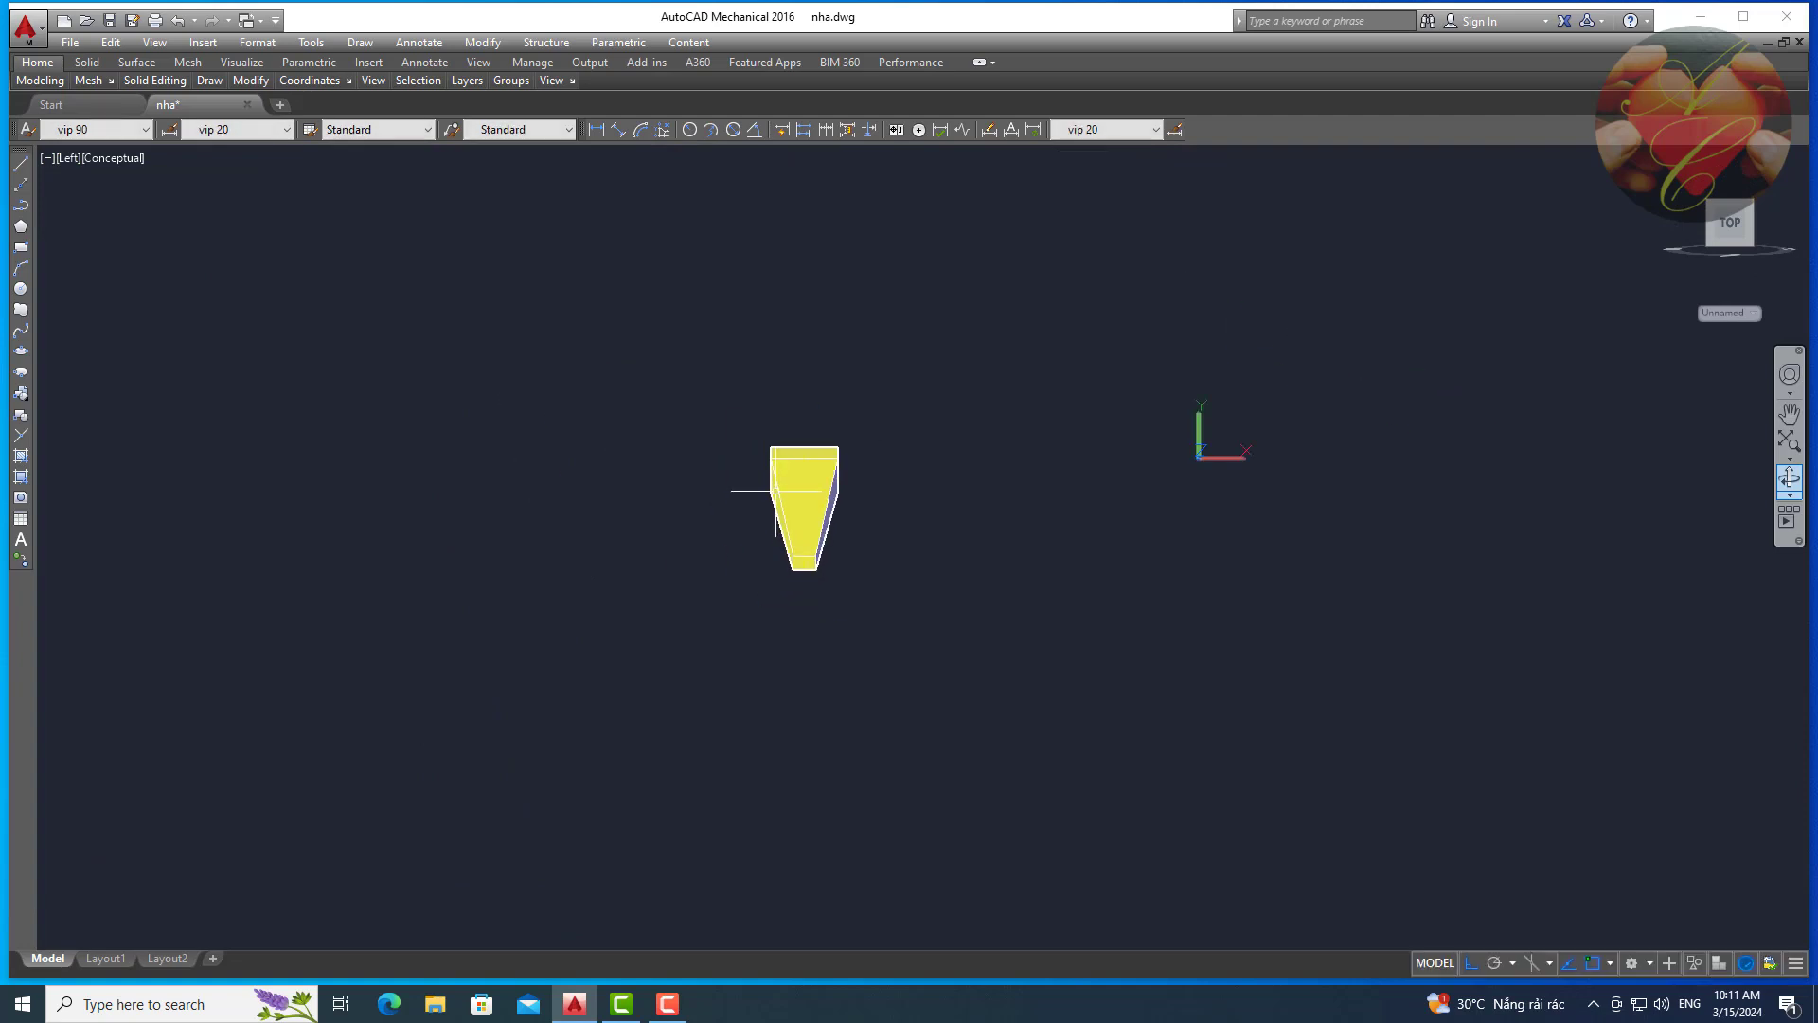
Check the funnel in the Front view, then switch the visual style to Hidden.
click(68, 158)
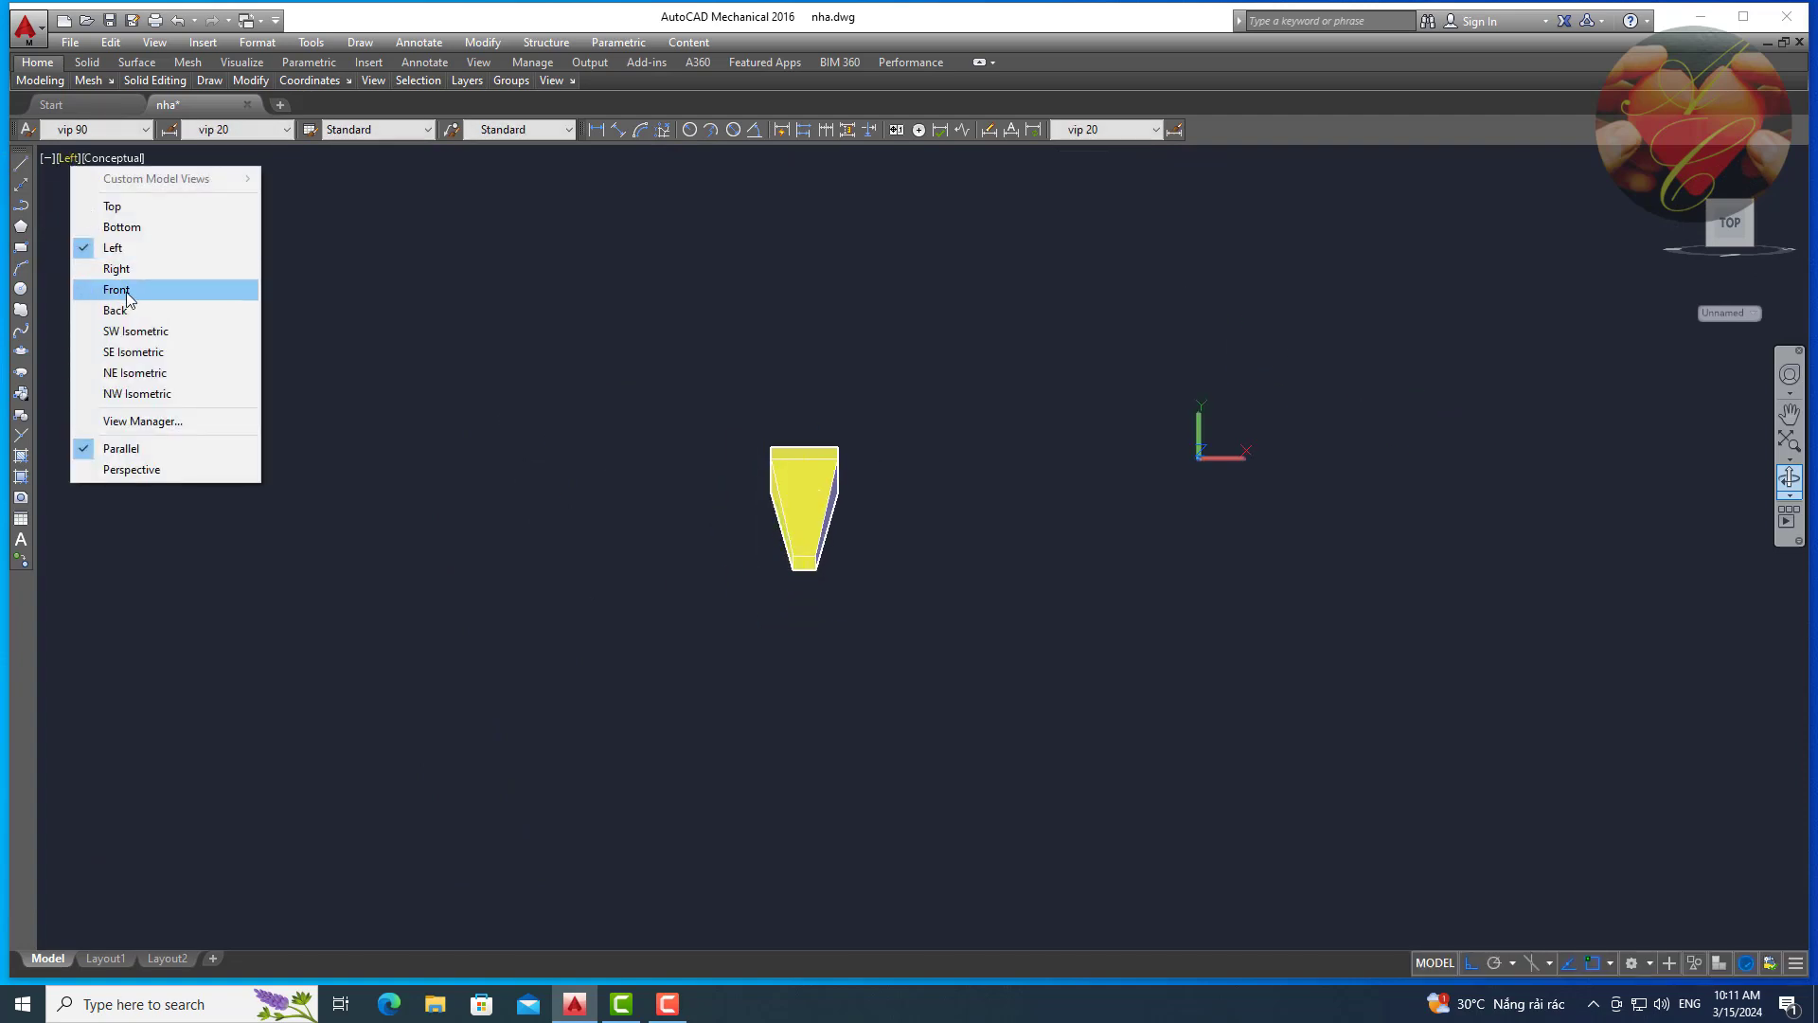
click(117, 289)
scroll(479, 405, up, 3)
scroll(479, 406, down, 3)
middle_drag(587, 506, 843, 586)
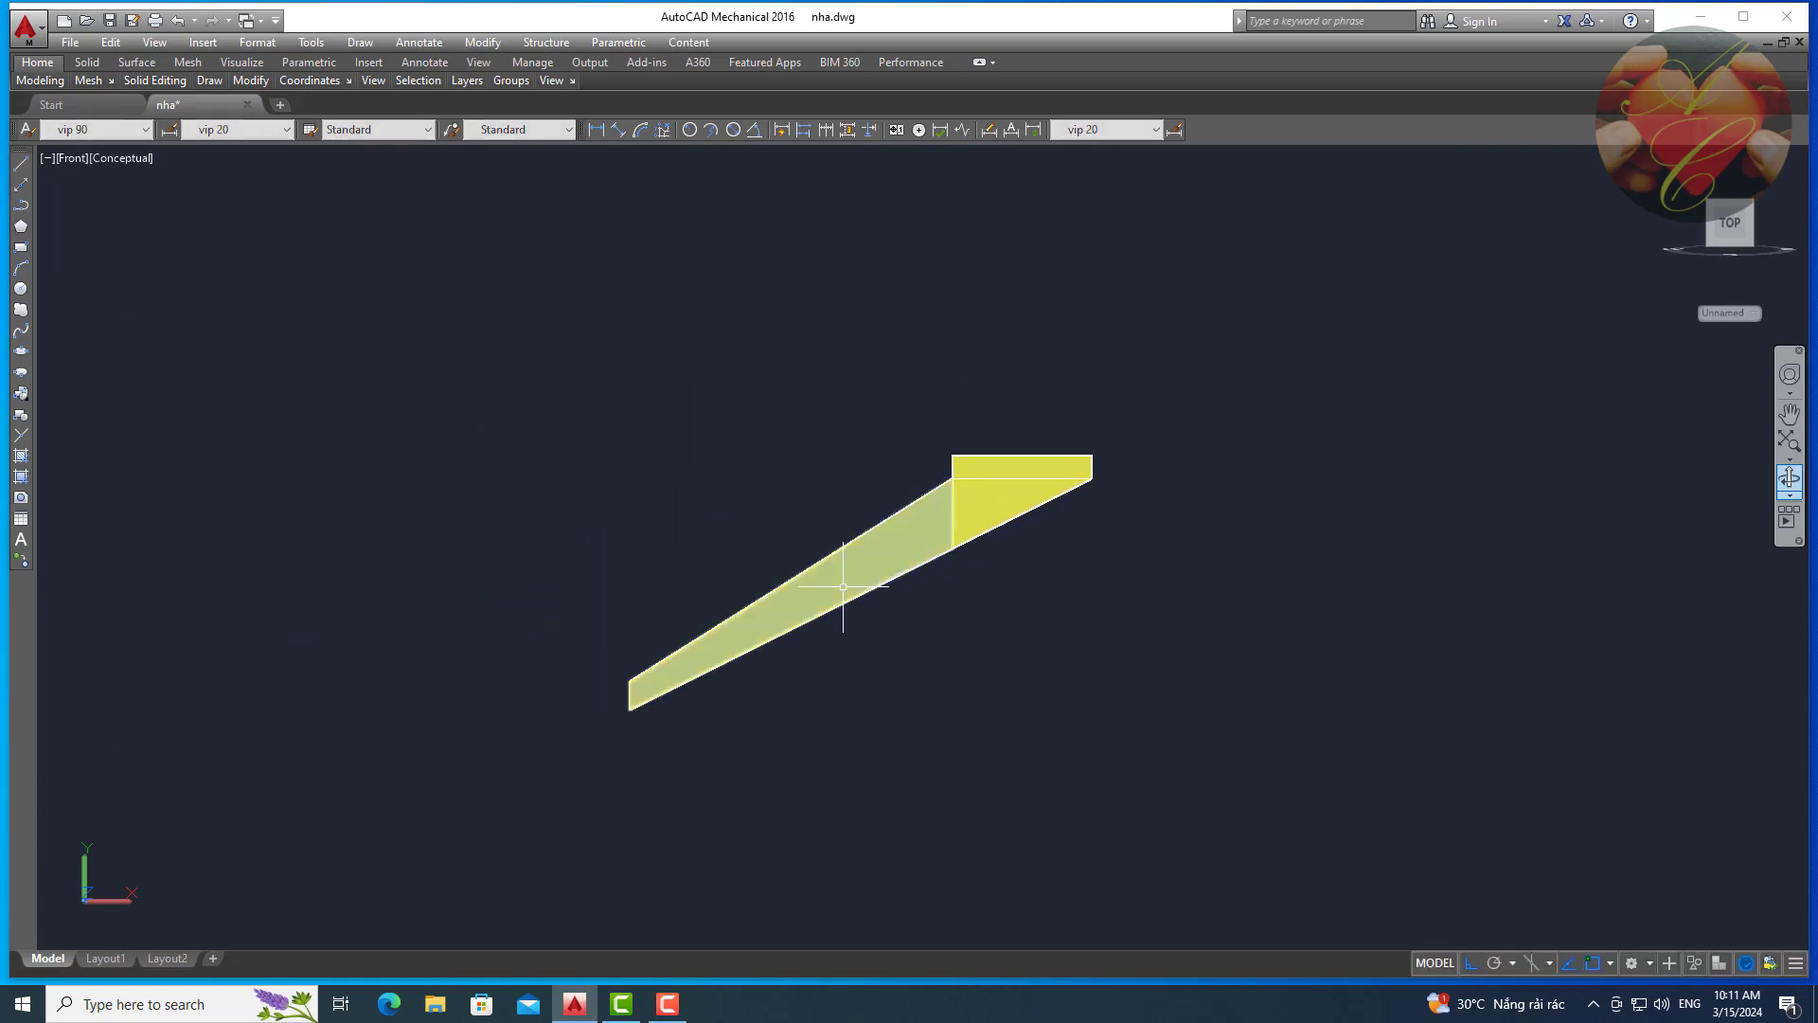
scroll(843, 597, down, 4)
scroll(840, 611, up, 3)
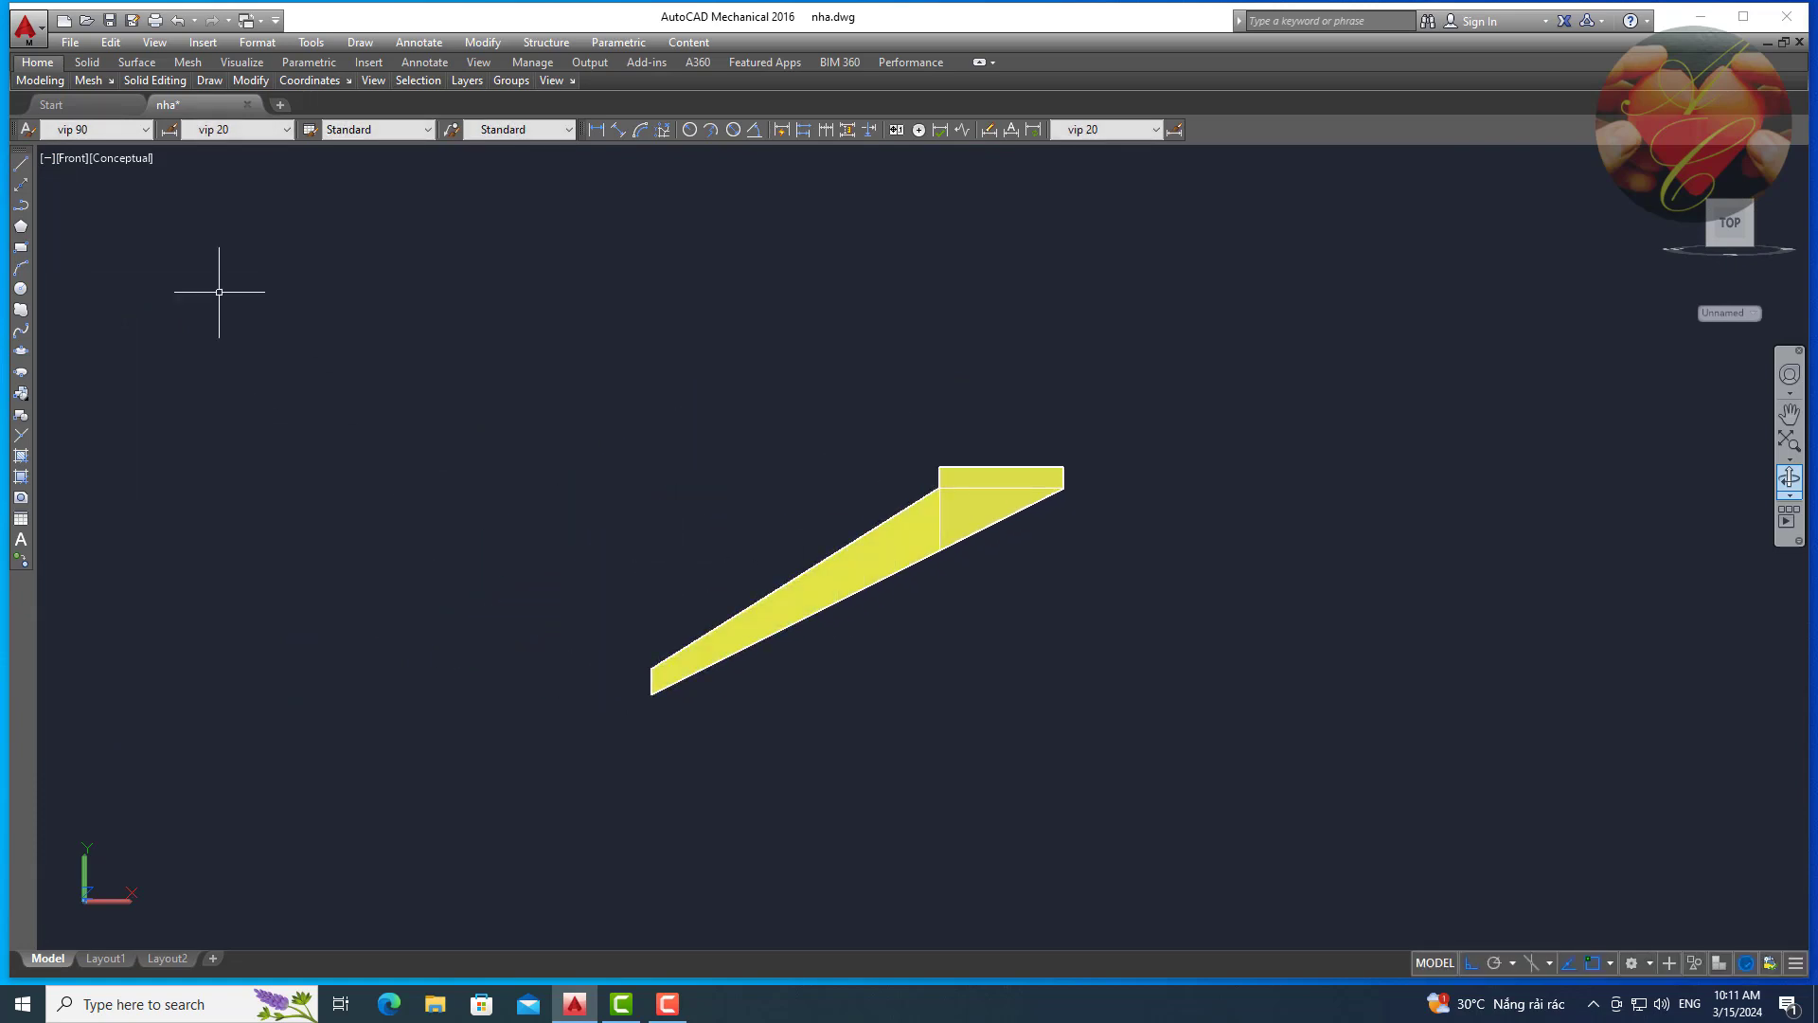
click(128, 161)
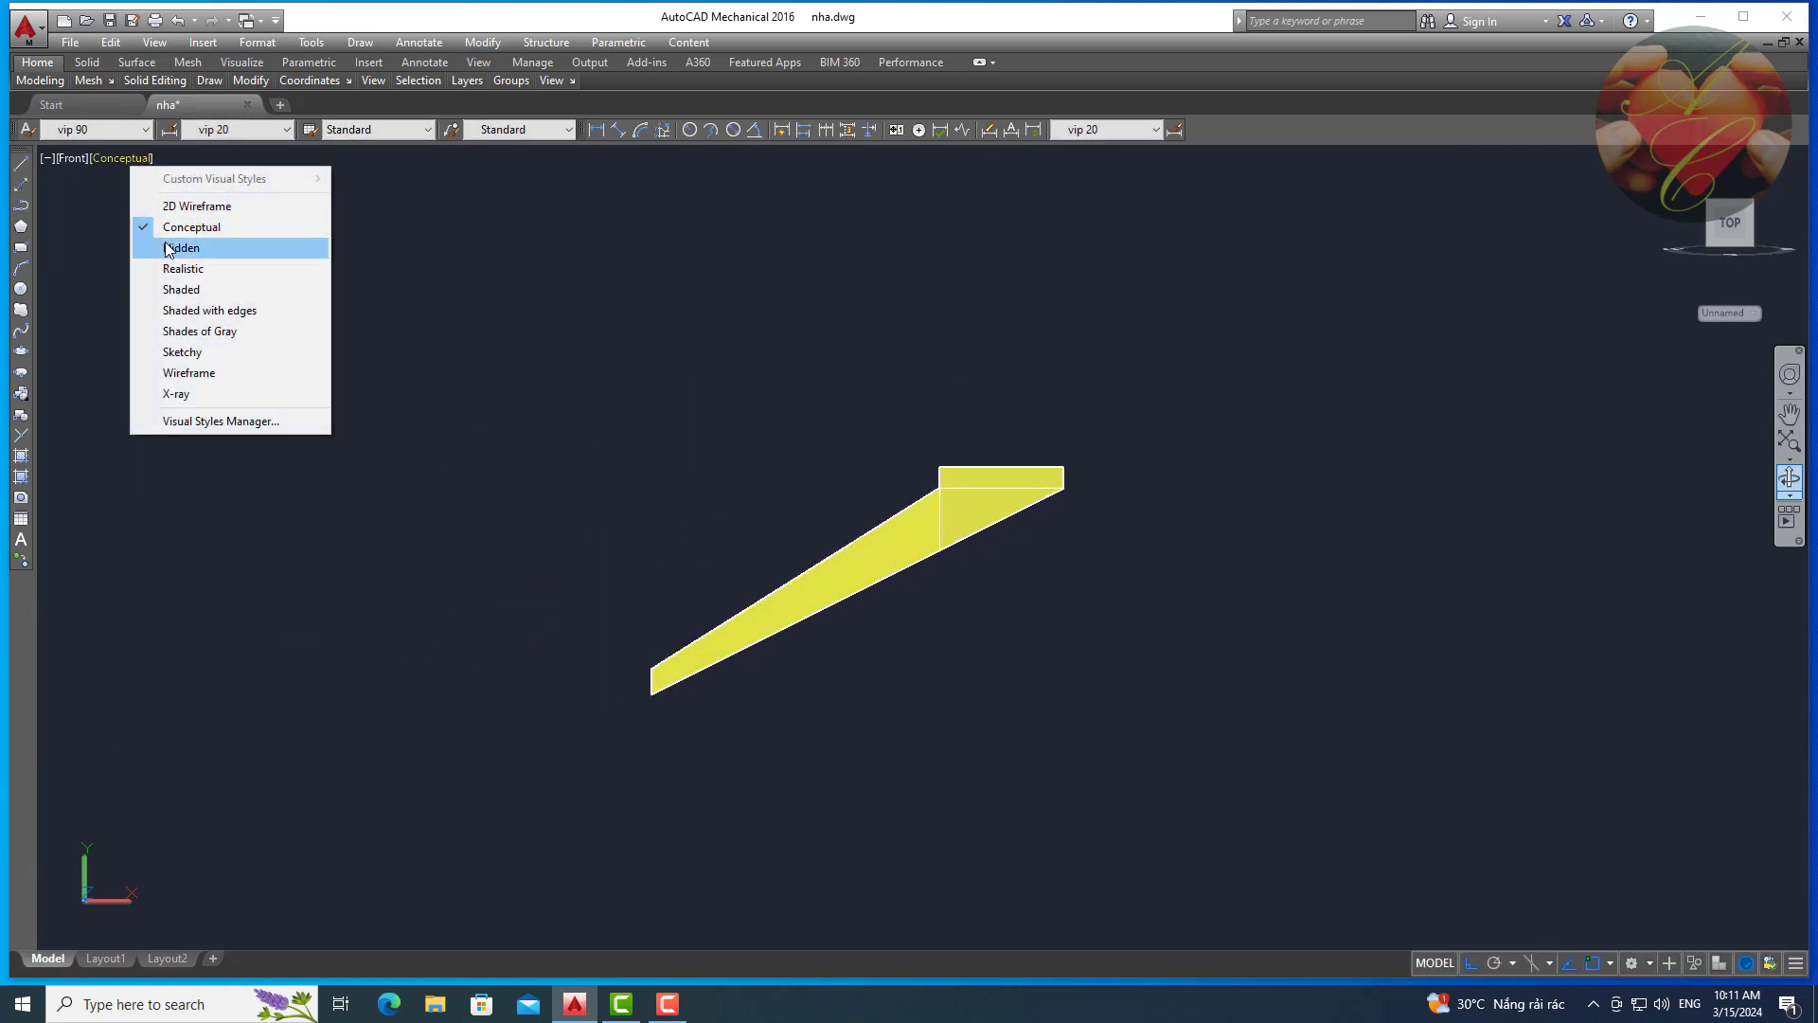
click(163, 236)
Show the hidden-line model in SW Isometric view, panning it into place.
scroll(366, 425, up, 2)
middle_drag(366, 425, 231, 340)
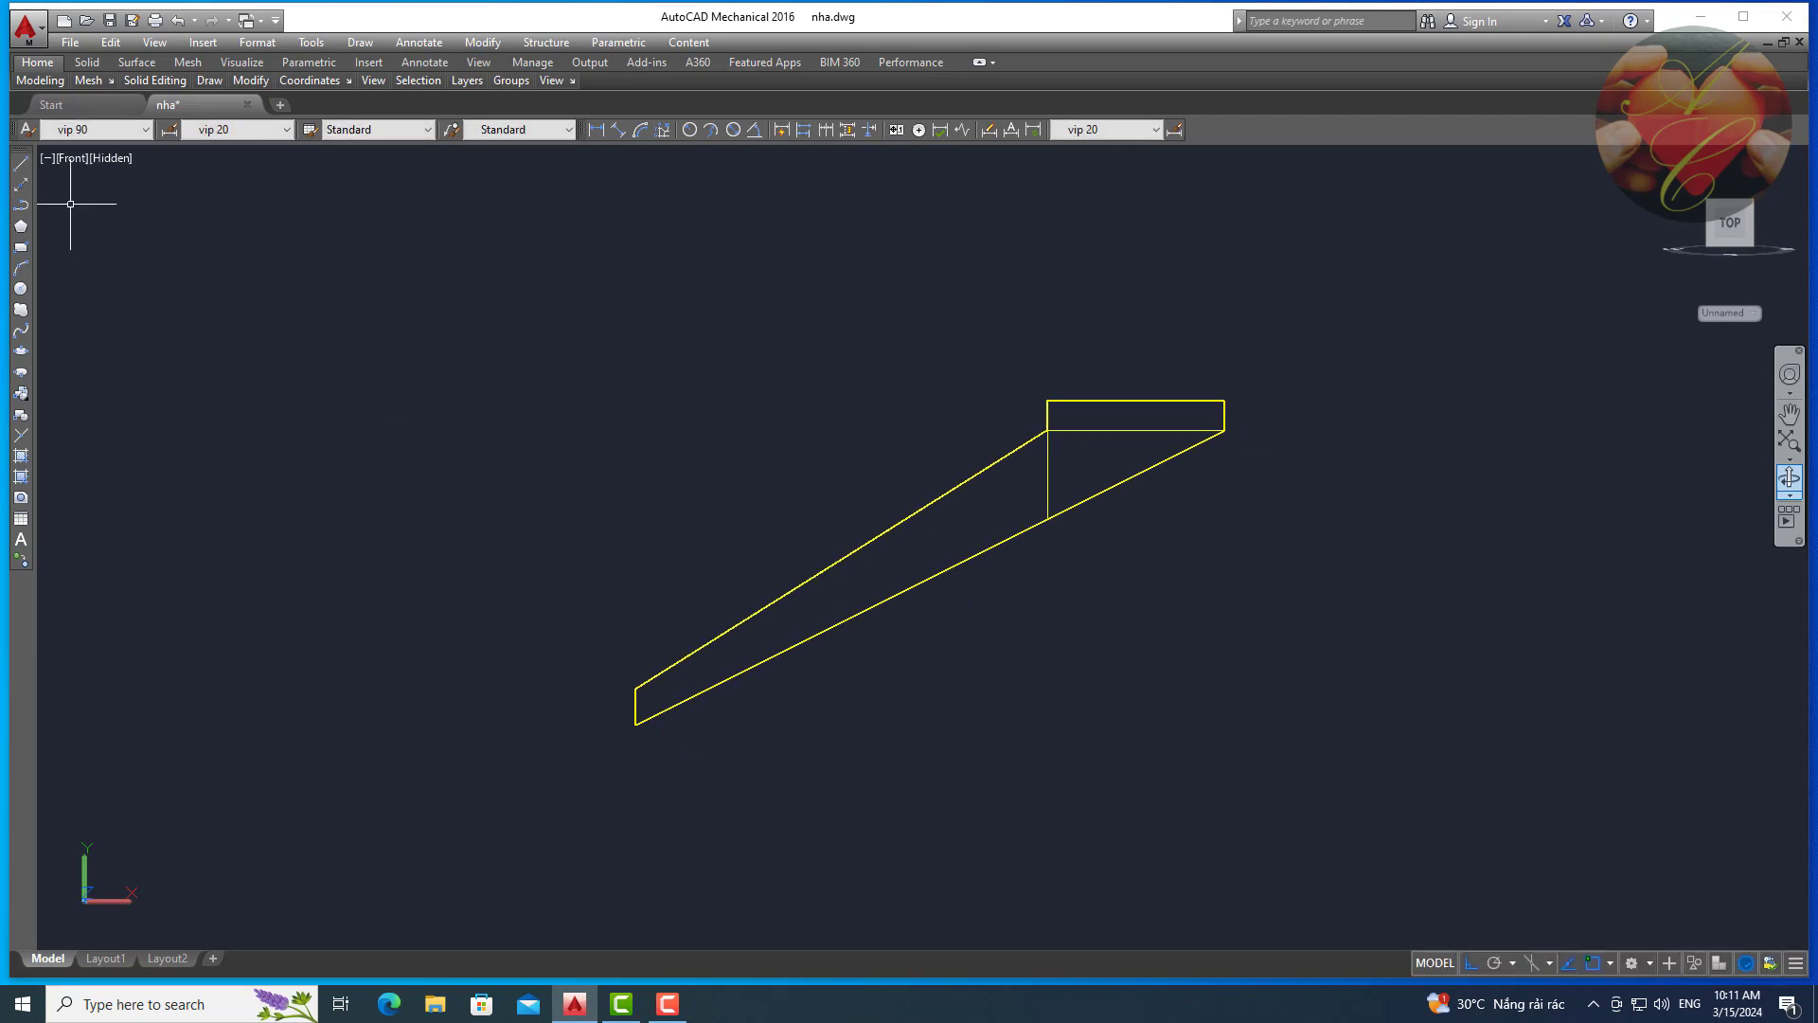
click(70, 160)
click(120, 332)
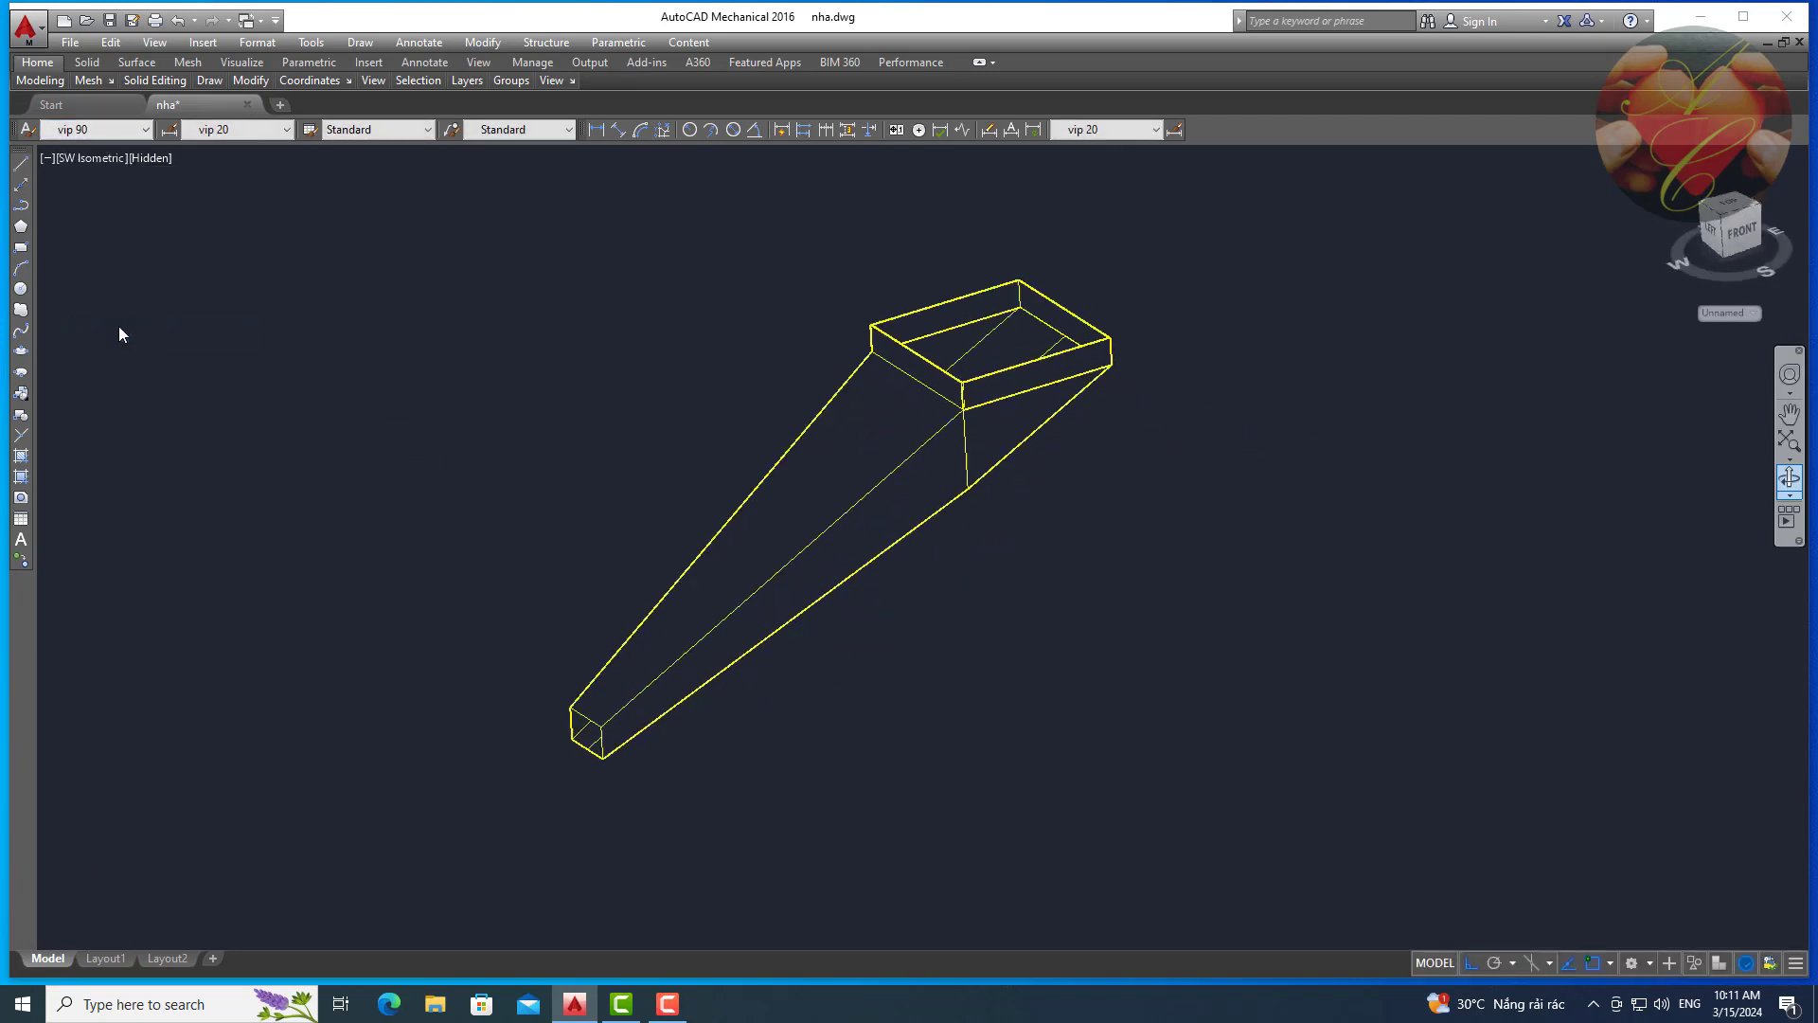
middle_drag(407, 455, 621, 515)
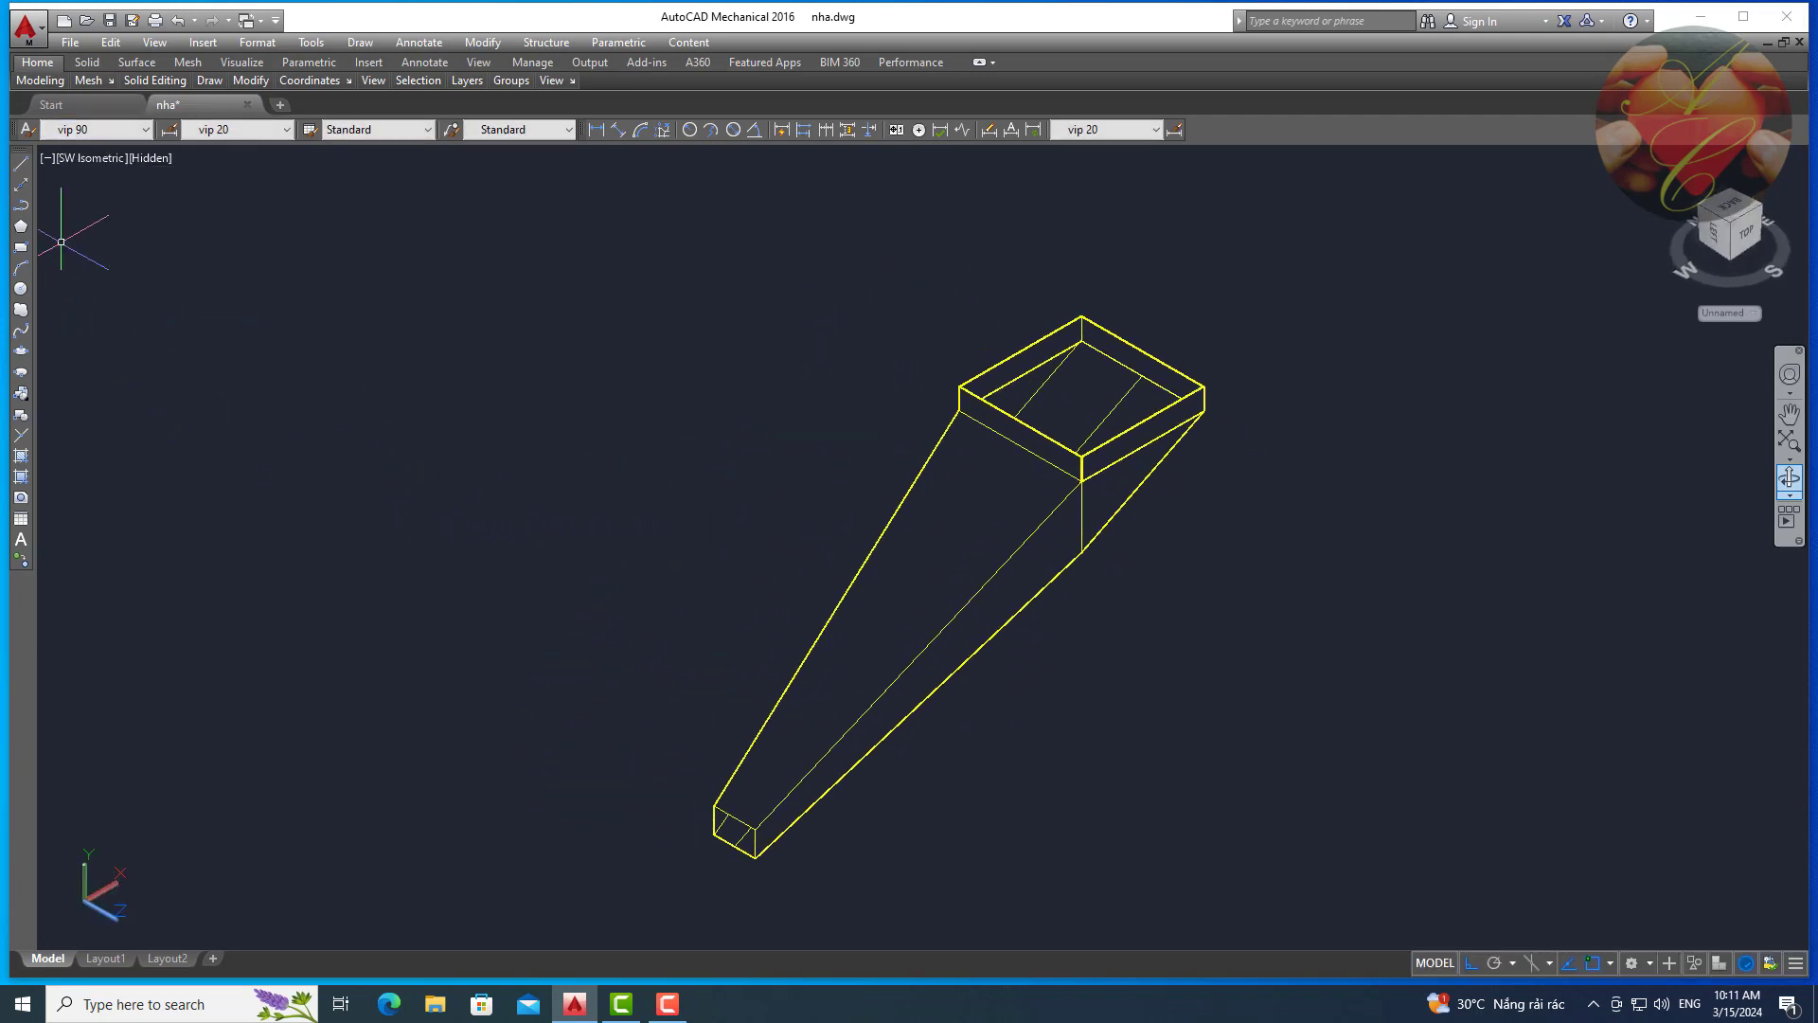
Switch to SE Isometric, then turn the model to the northeast isometric angle.
click(96, 163)
click(140, 349)
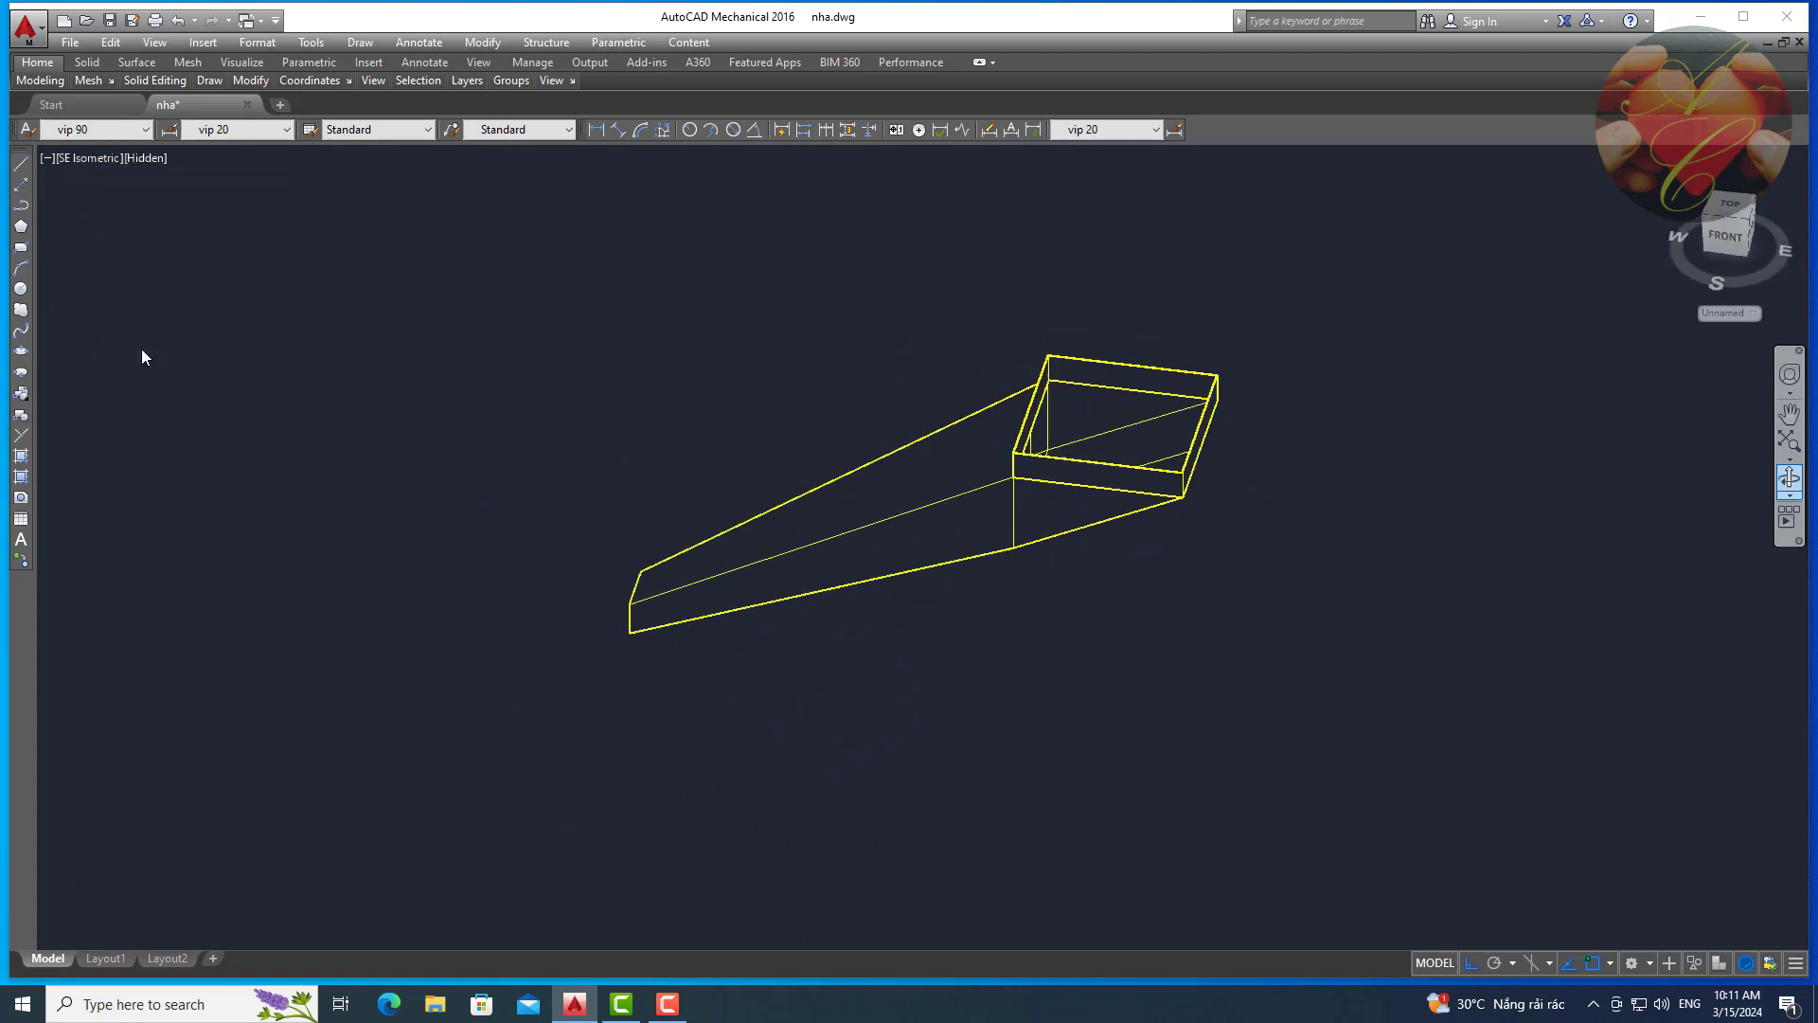
middle_drag(206, 333, 241, 435)
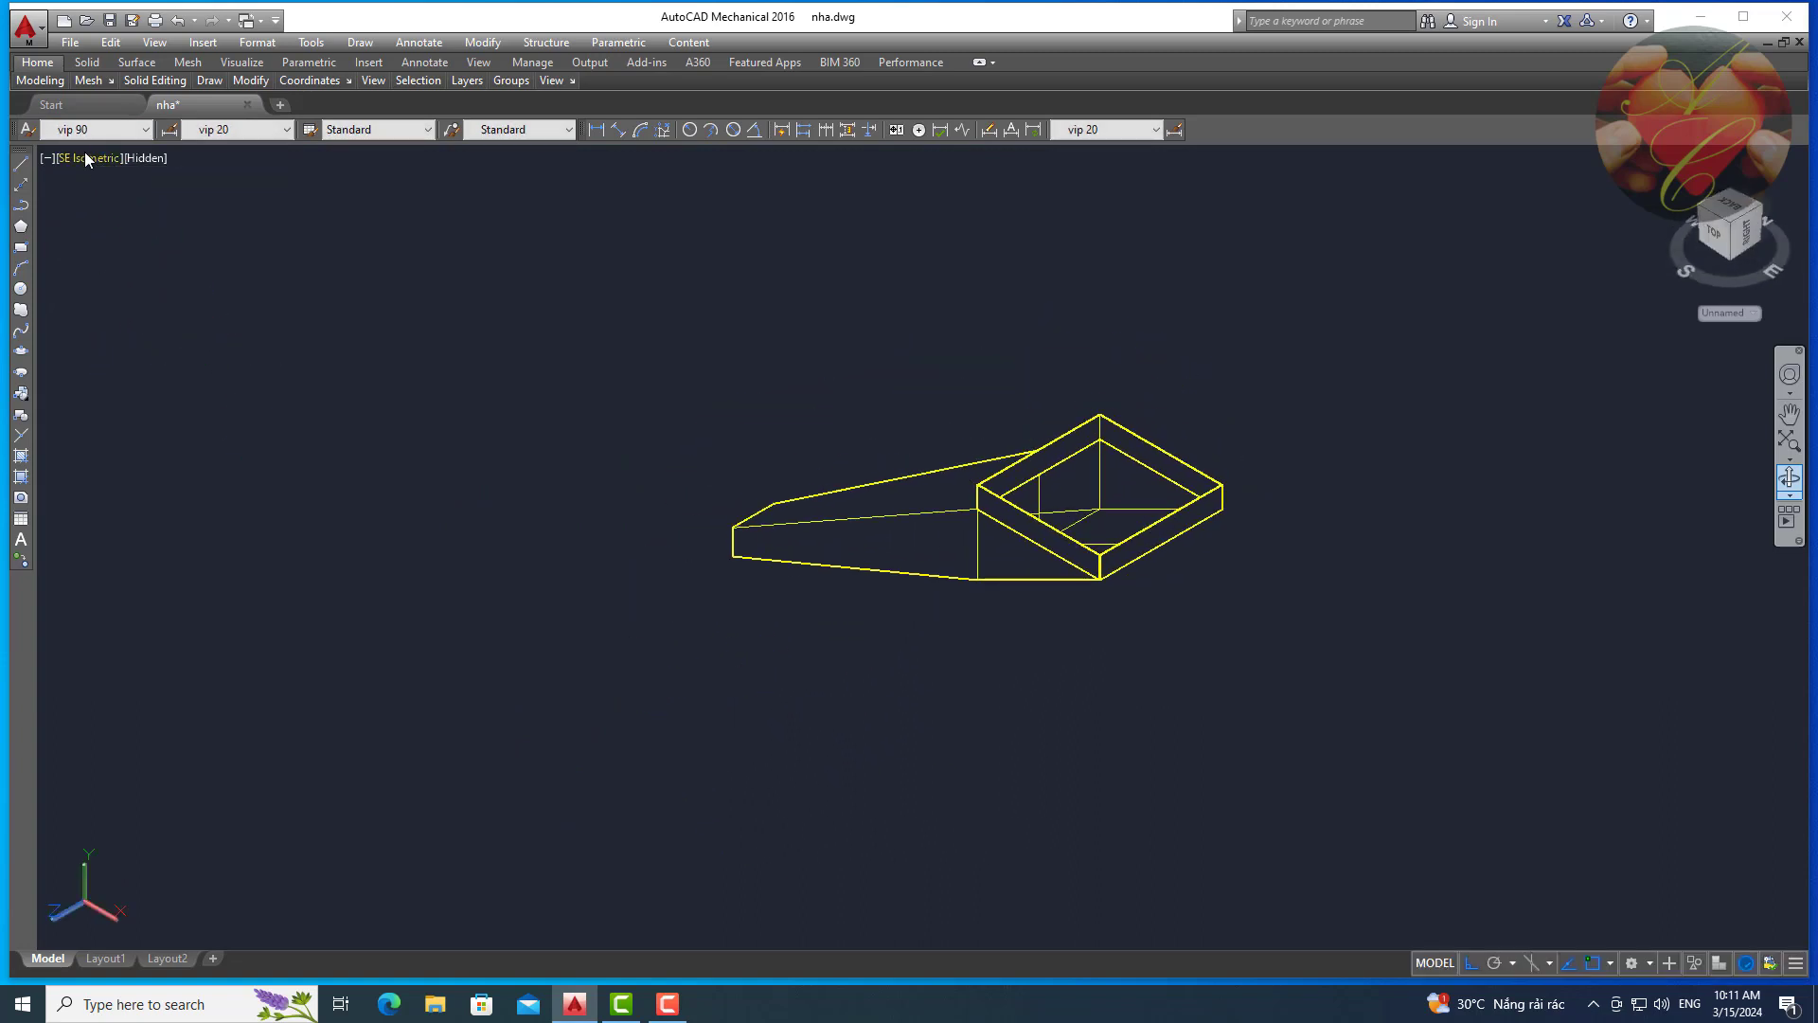
click(85, 158)
shift+middle_drag(568, 407, 171, 398)
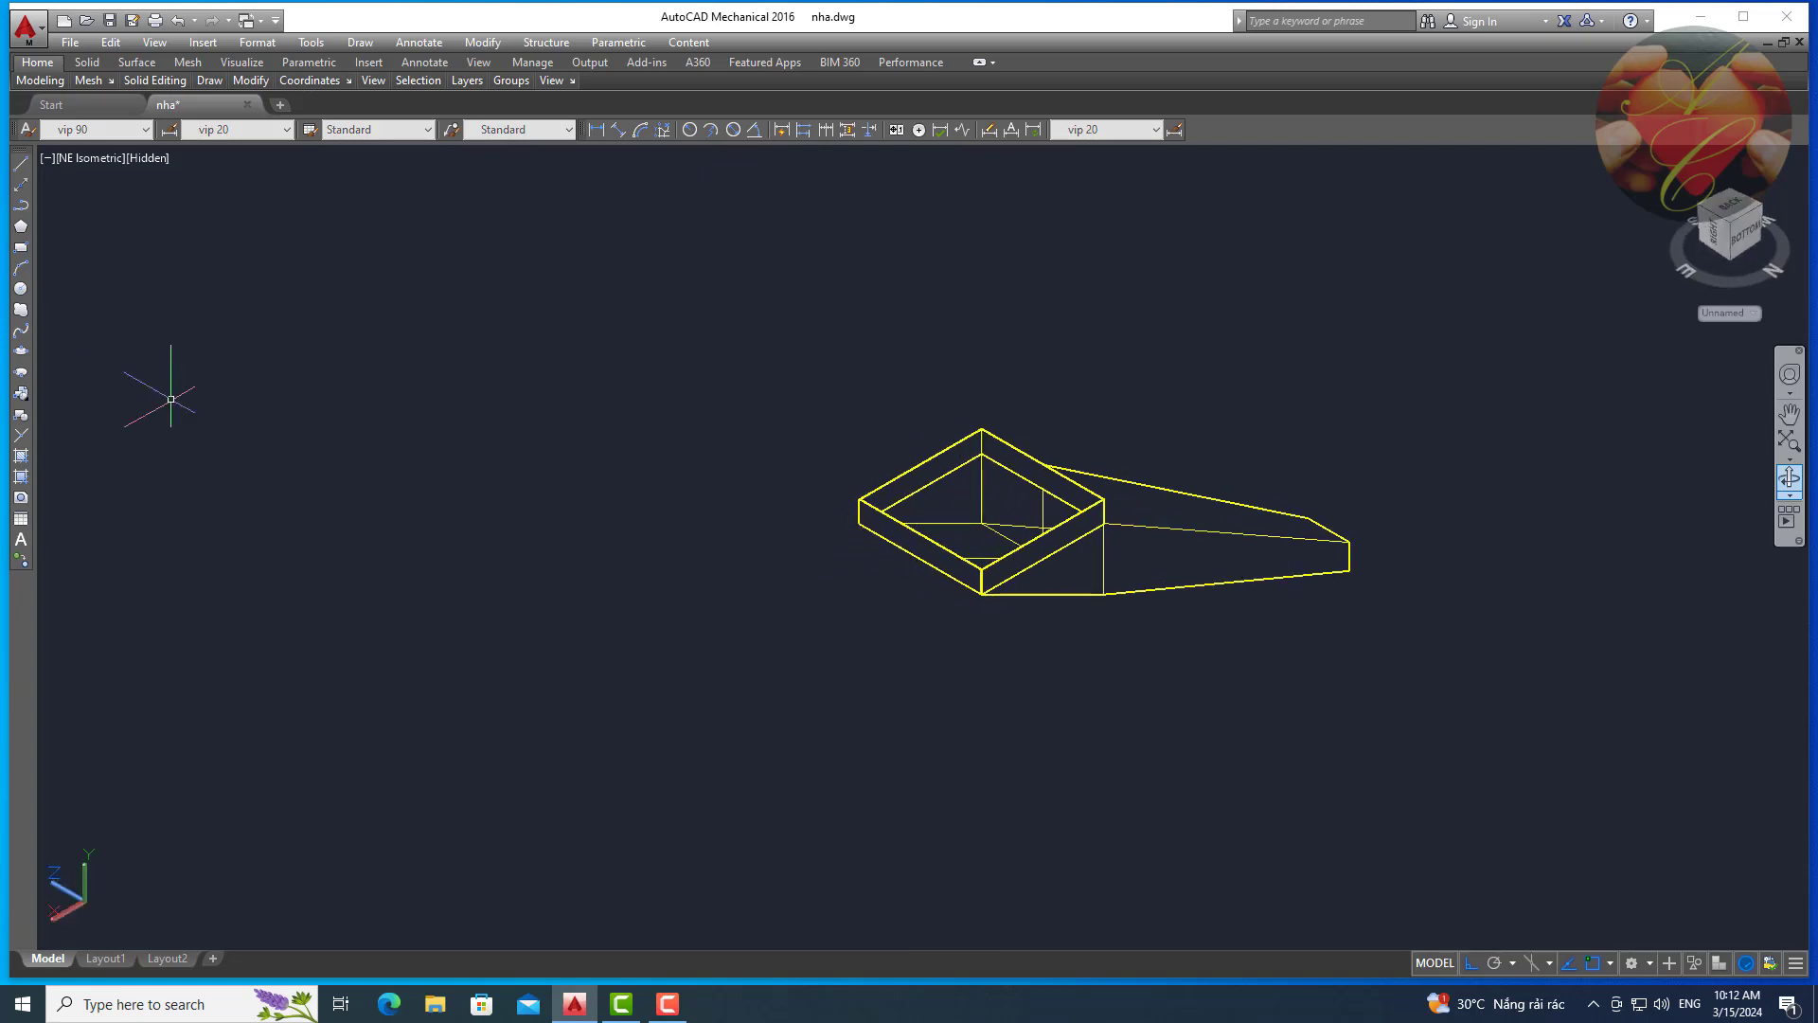
click(98, 160)
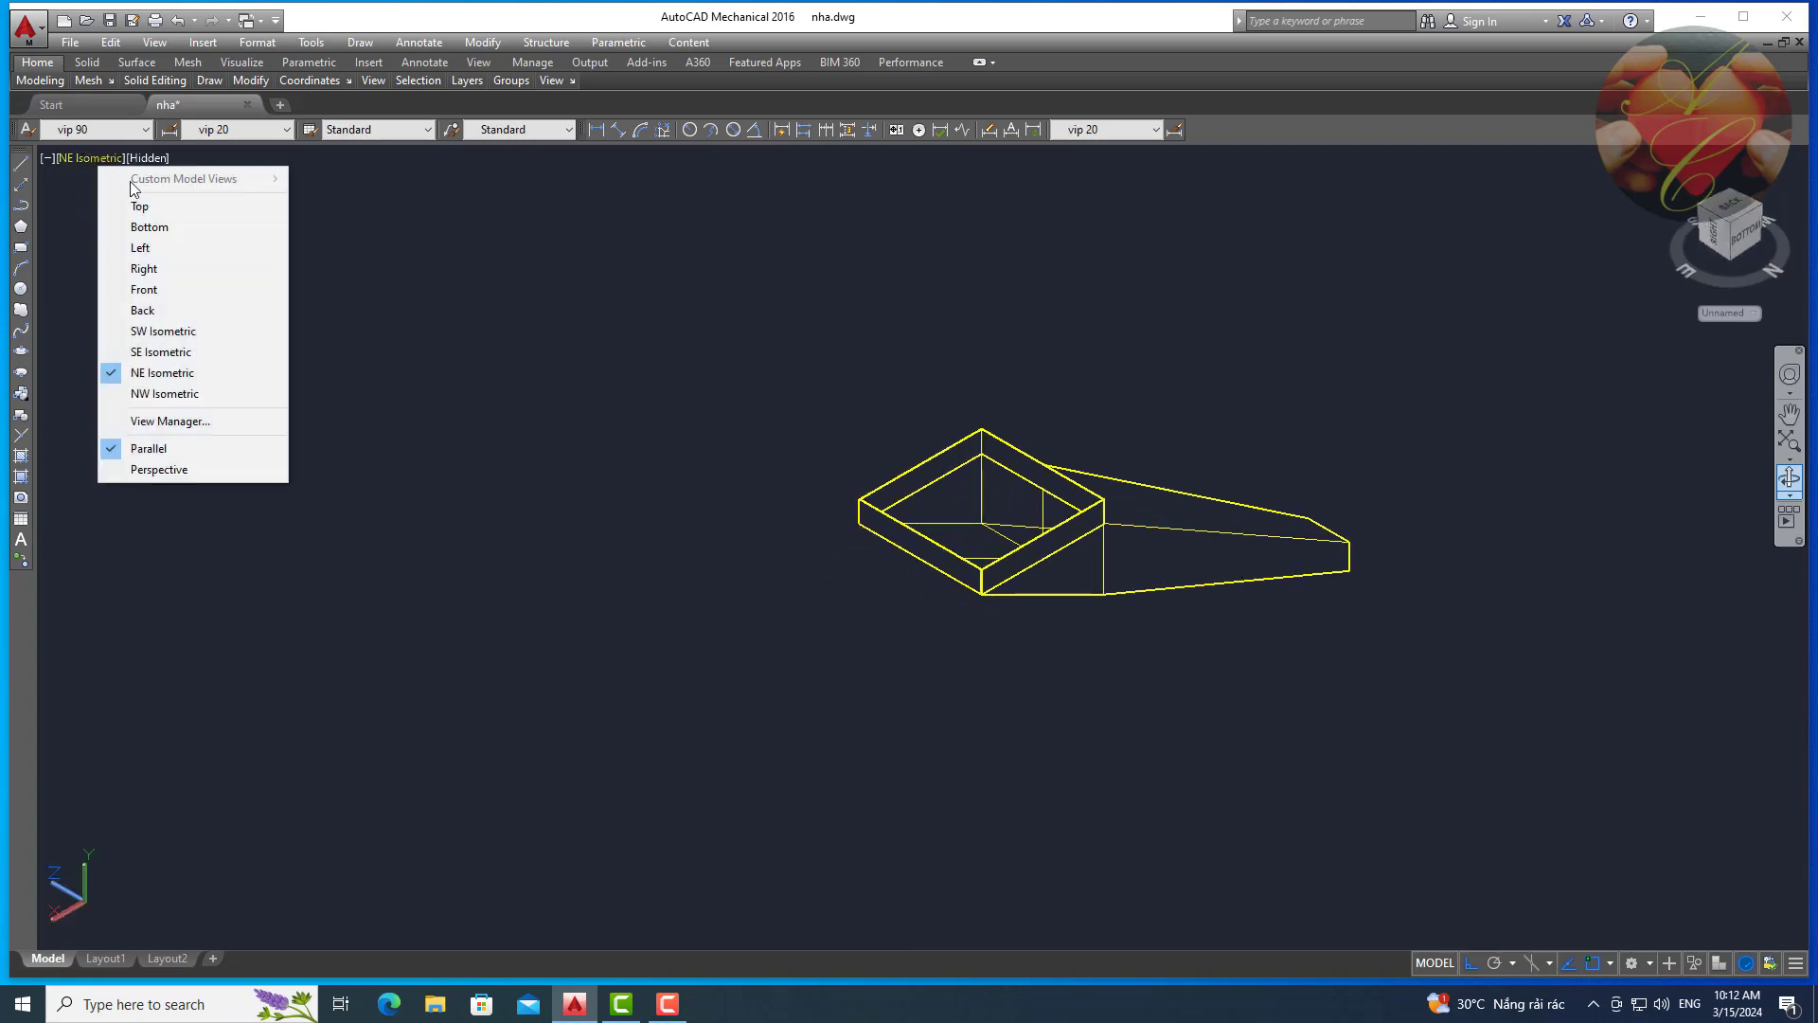
click(152, 158)
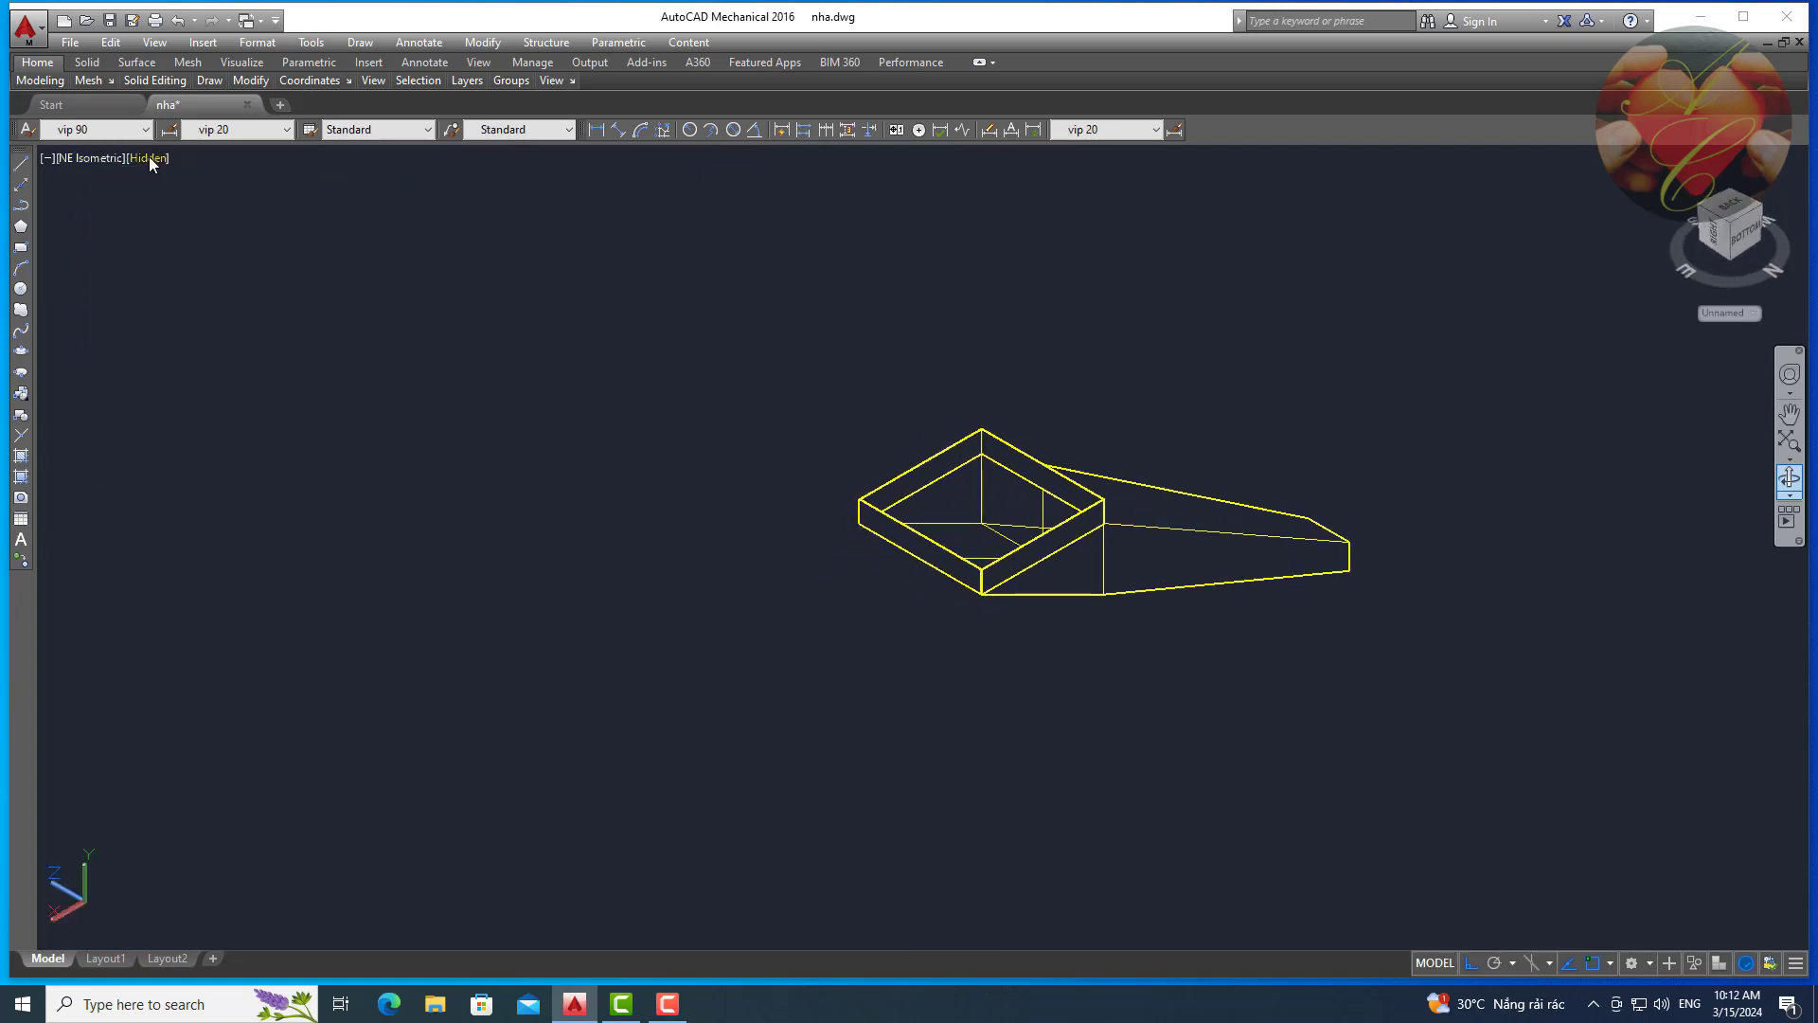
click(149, 160)
Reshade the model in Conceptual style and view it from NW Isometric.
click(171, 228)
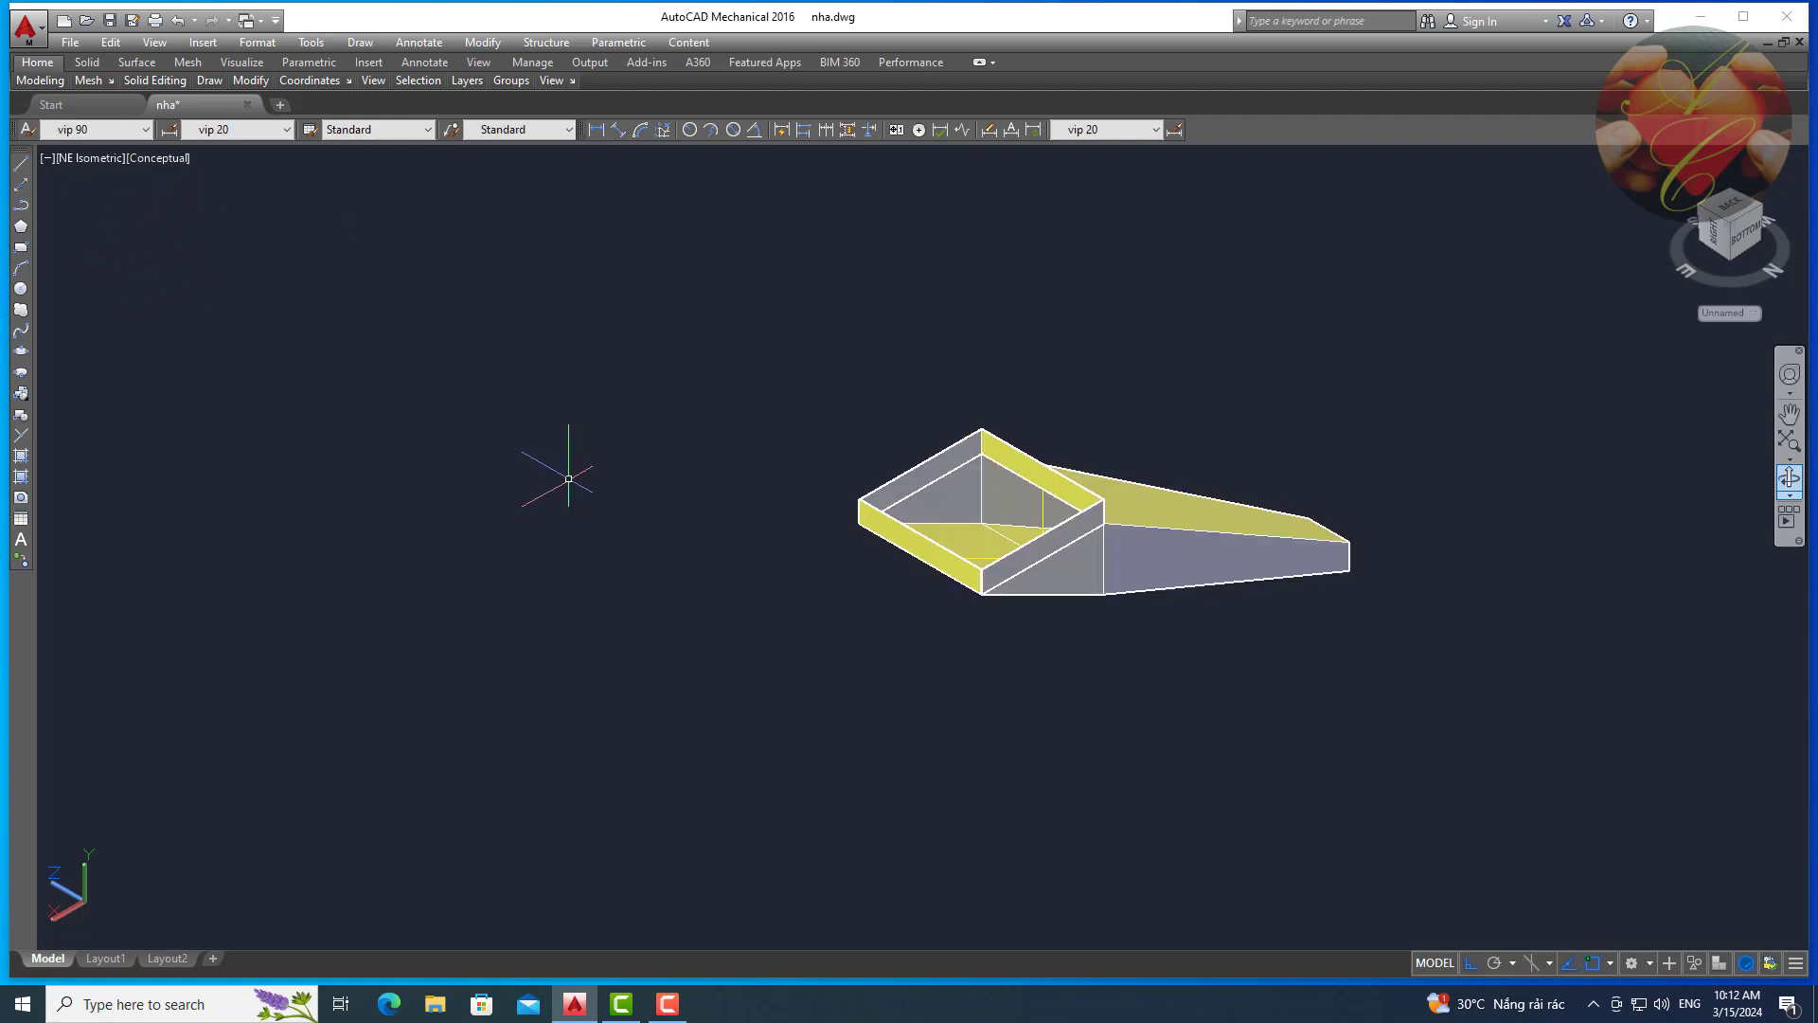
middle_drag(569, 479, 497, 542)
click(100, 161)
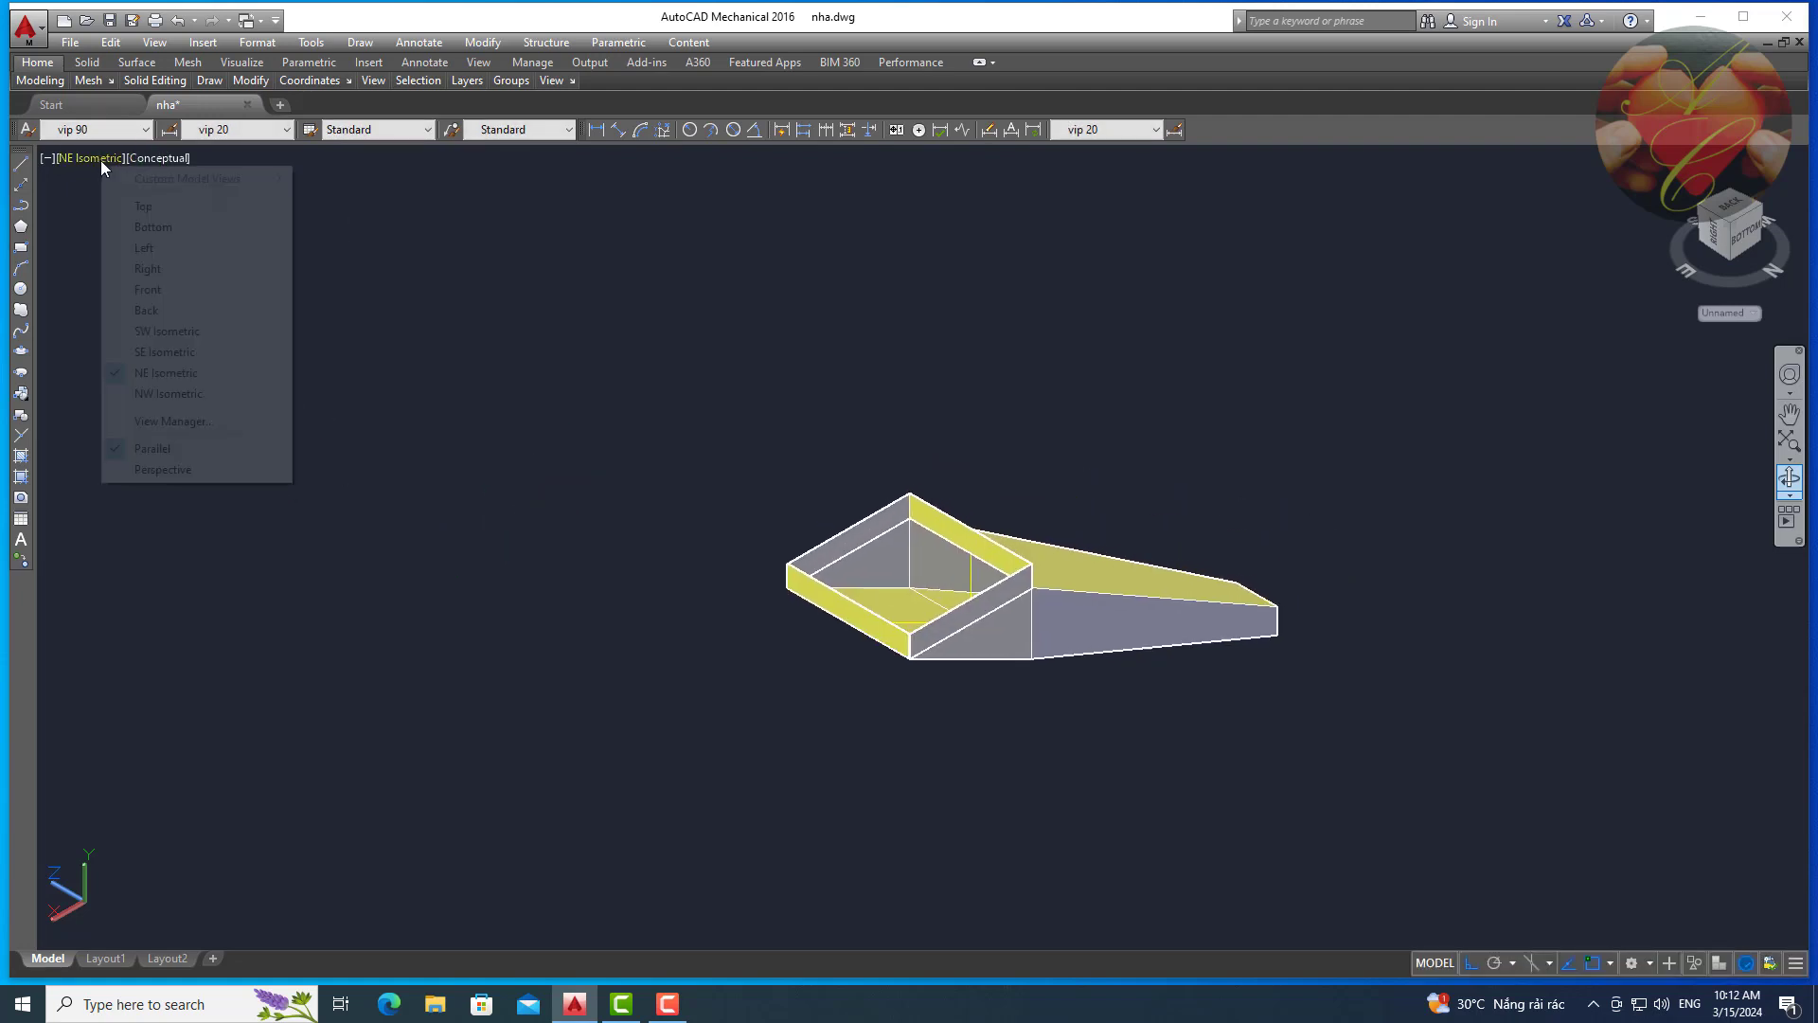
click(170, 394)
scroll(760, 647, down, 2)
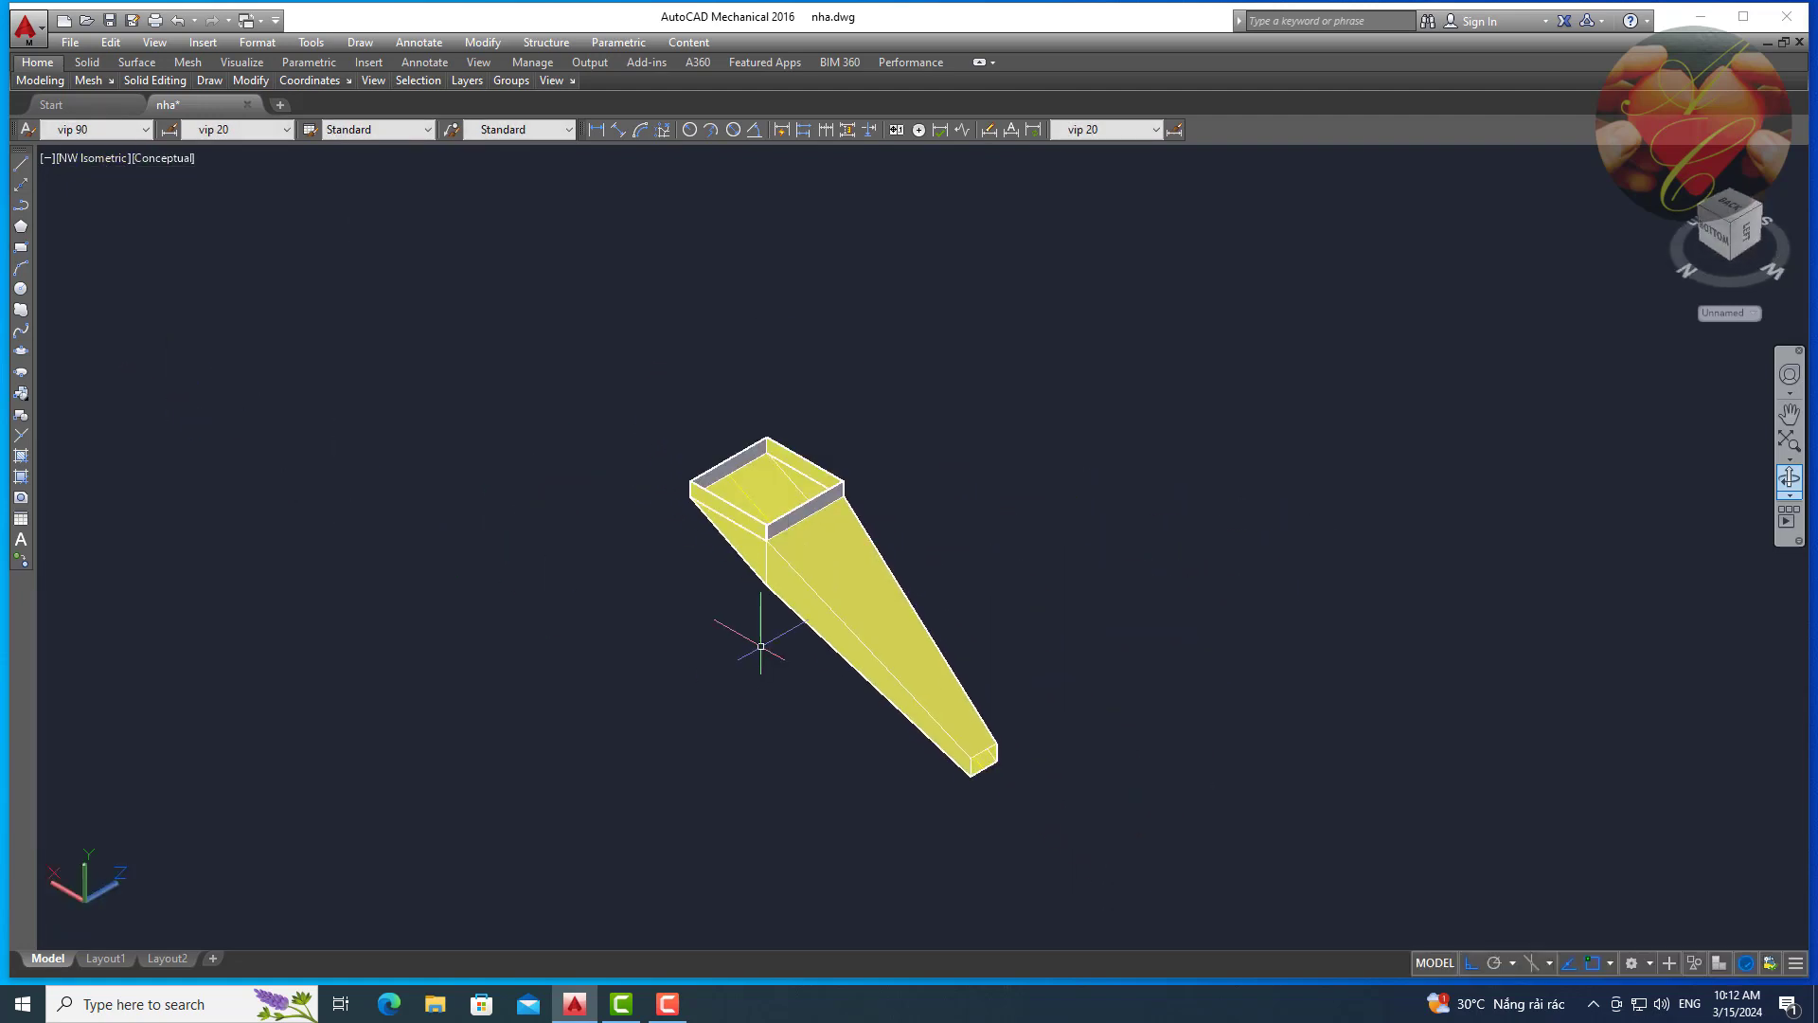
scroll(772, 696, up, 2)
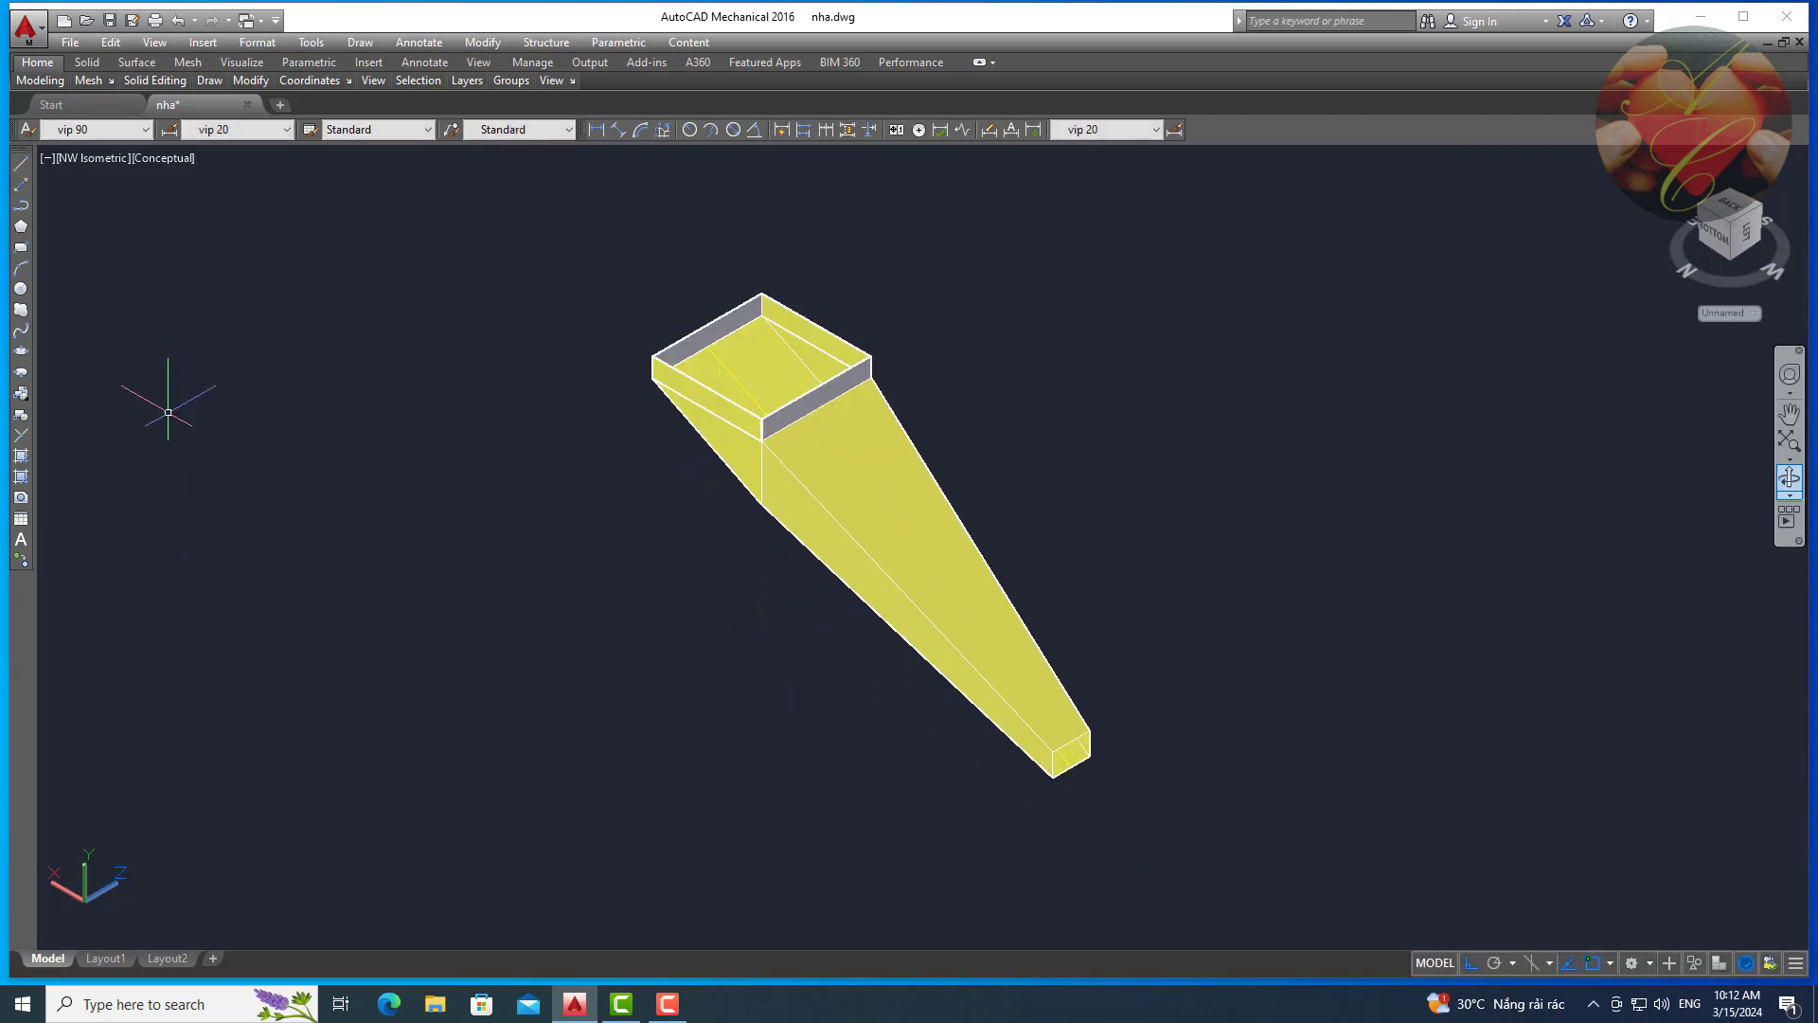
Orbit the funnel to inspect the box end, underside, top and nearly end-on views.
click(1790, 478)
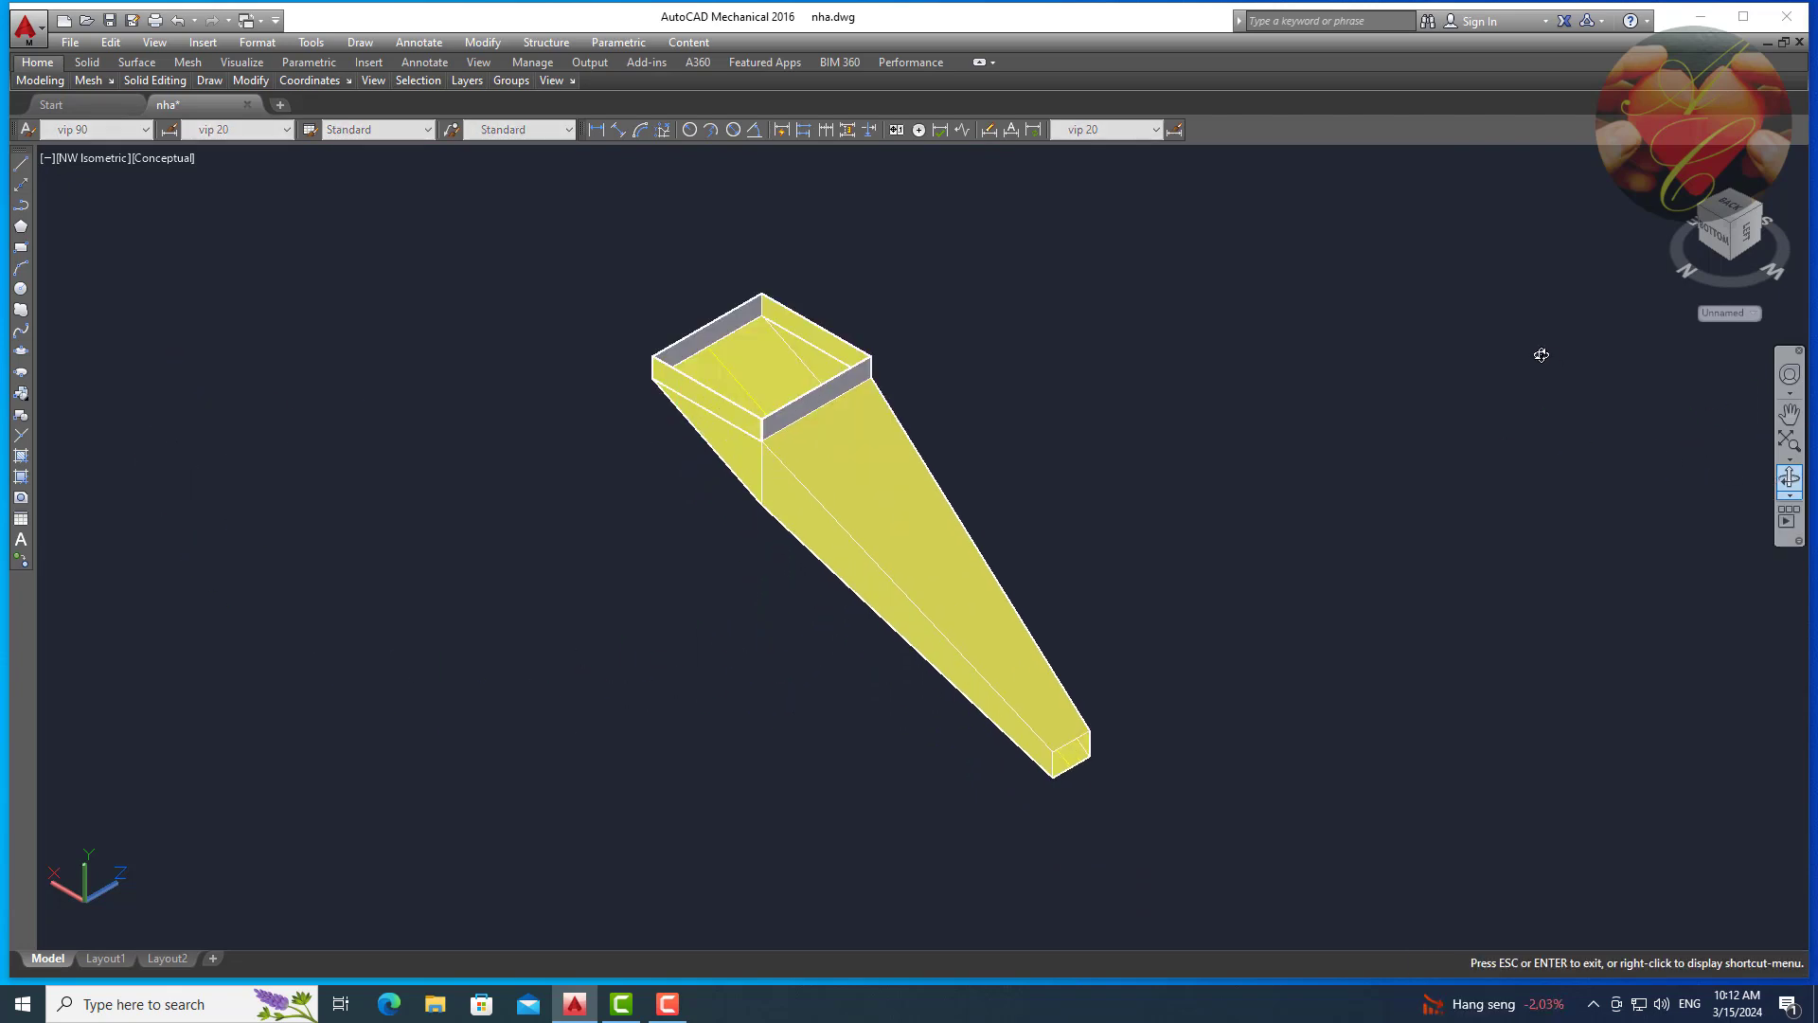
mouse_move(1542, 353)
mouse_down()
mouse_move(1490, 520)
mouse_move(1073, 633)
mouse_move(917, 476)
mouse_move(941, 560)
mouse_move(934, 507)
mouse_move(1157, 548)
mouse_up()
mouse_move(1002, 473)
mouse_down()
mouse_move(1250, 499)
mouse_move(1324, 483)
mouse_move(950, 537)
mouse_move(1067, 499)
mouse_up()
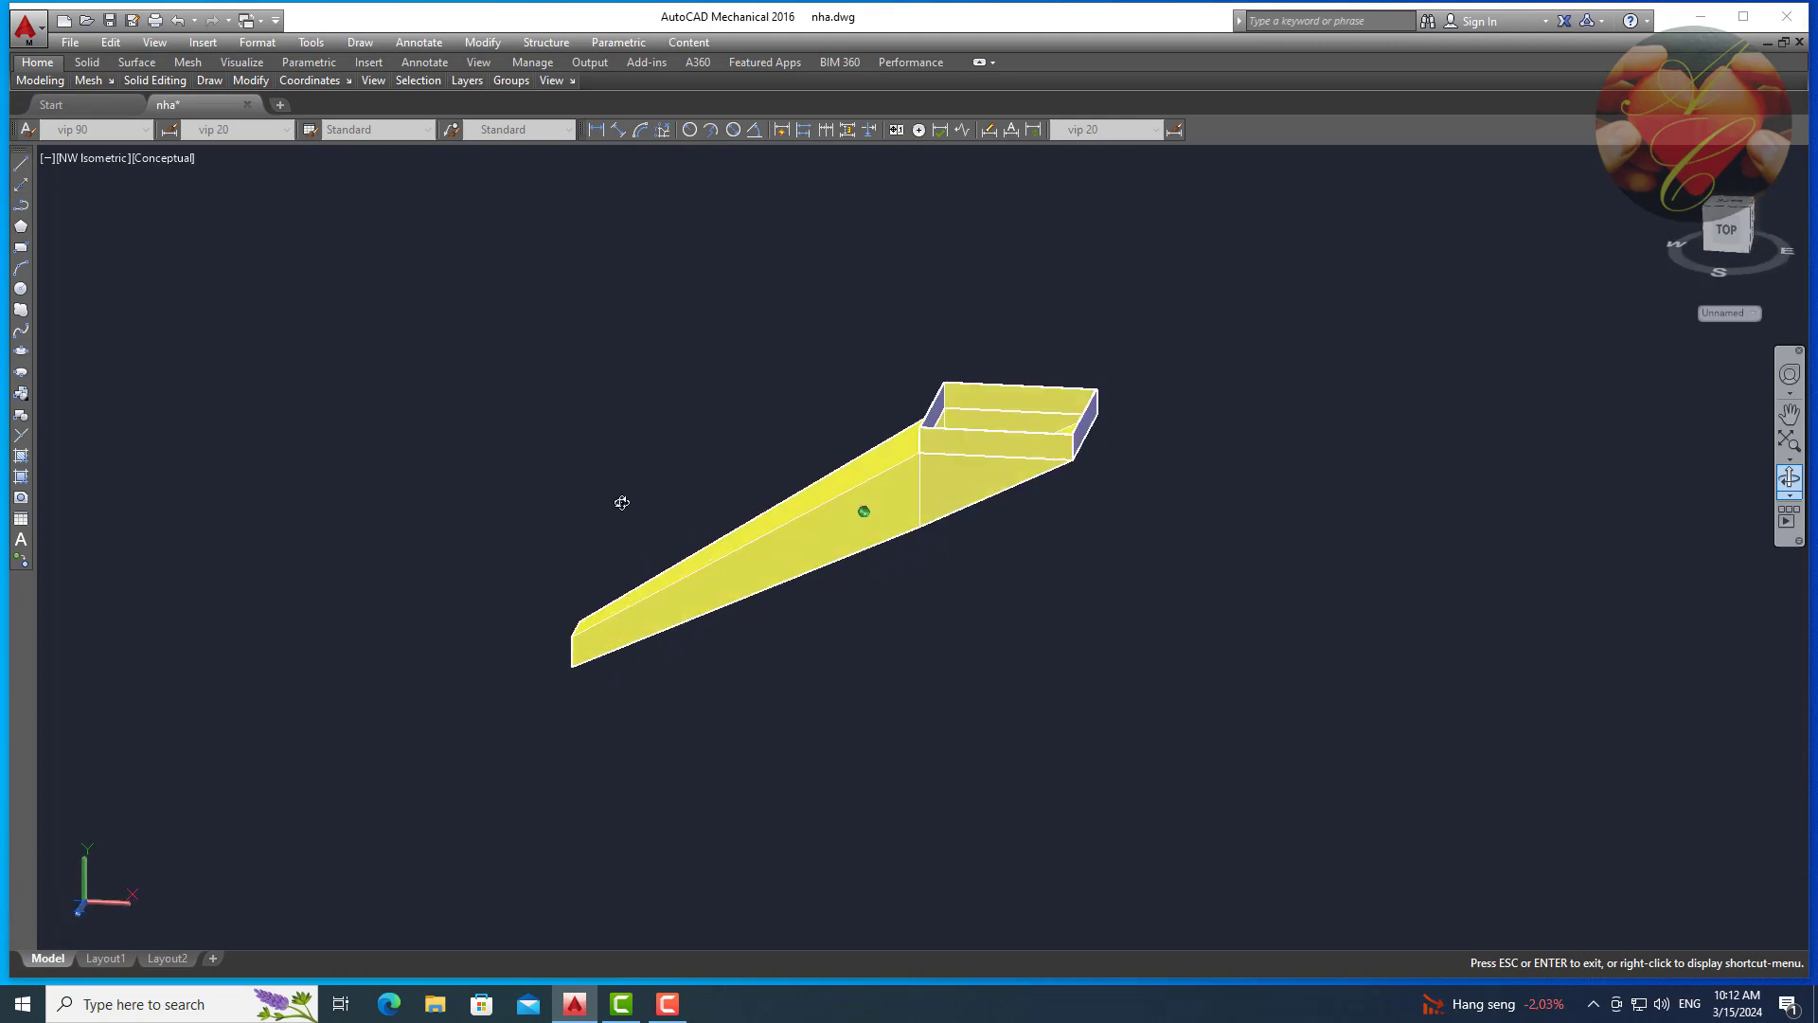
drag(621, 502, 1241, 447)
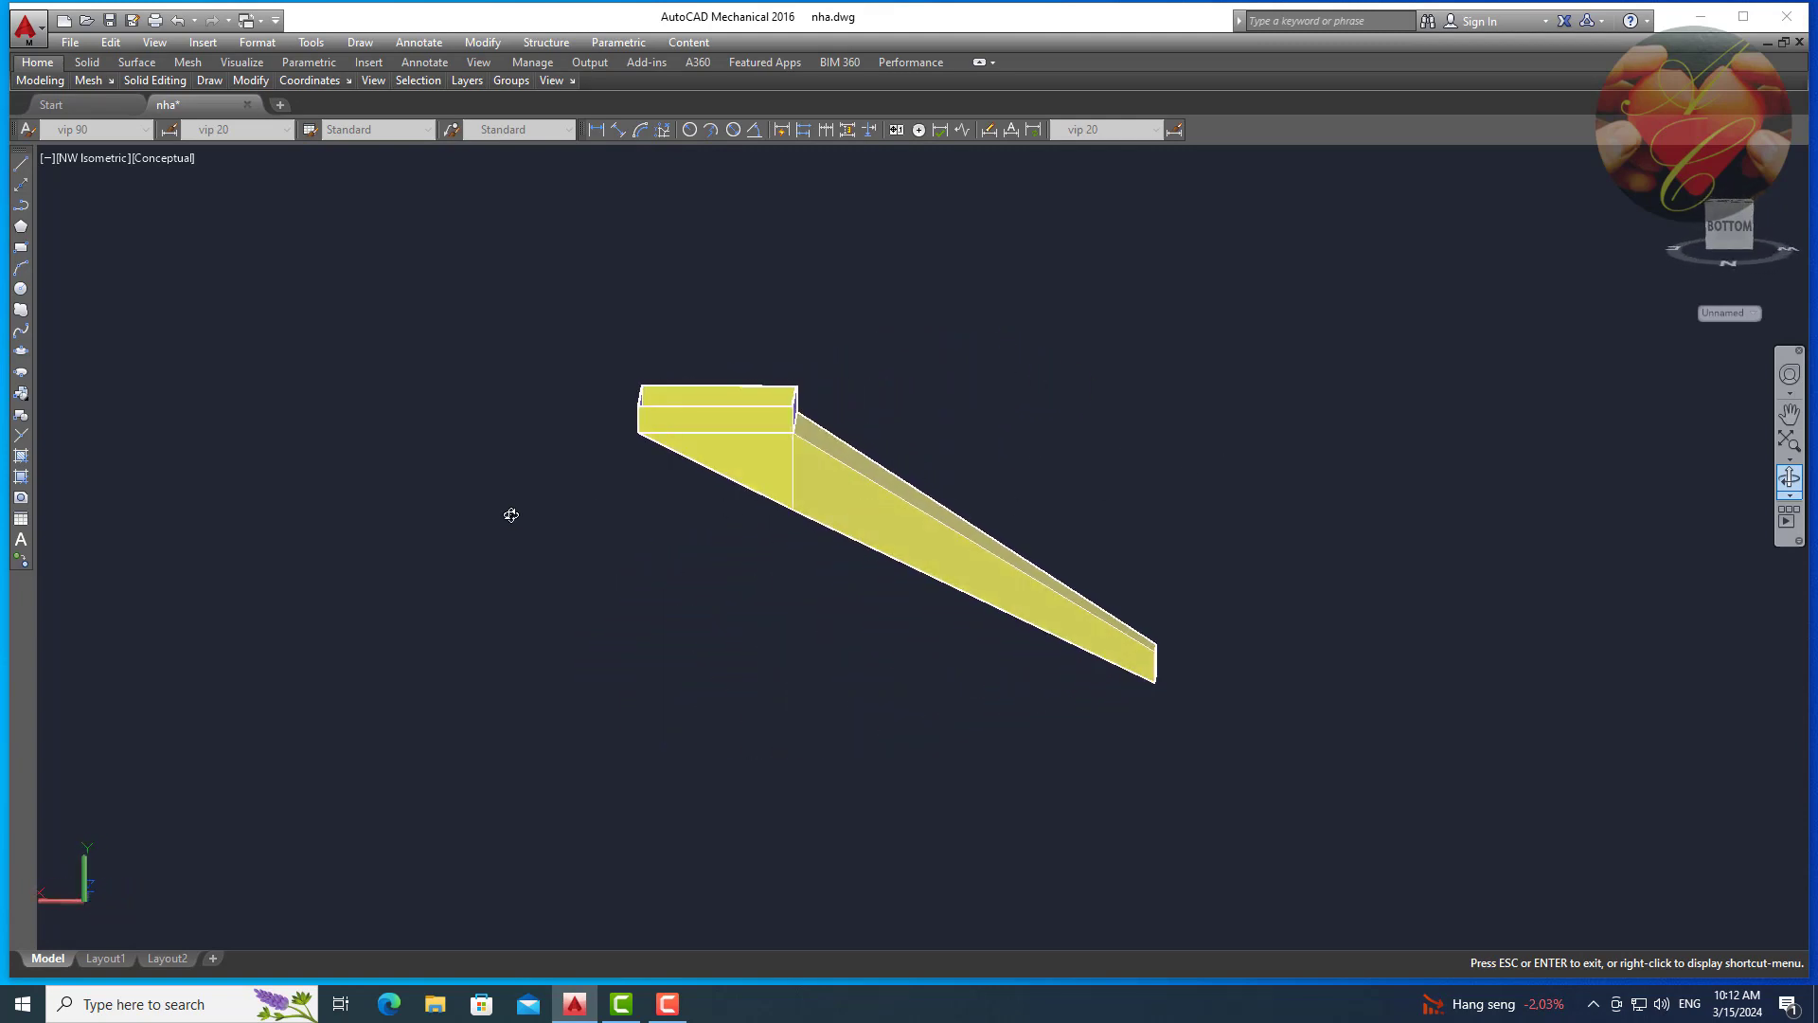
drag(512, 515, 922, 535)
drag(1097, 514, 1299, 483)
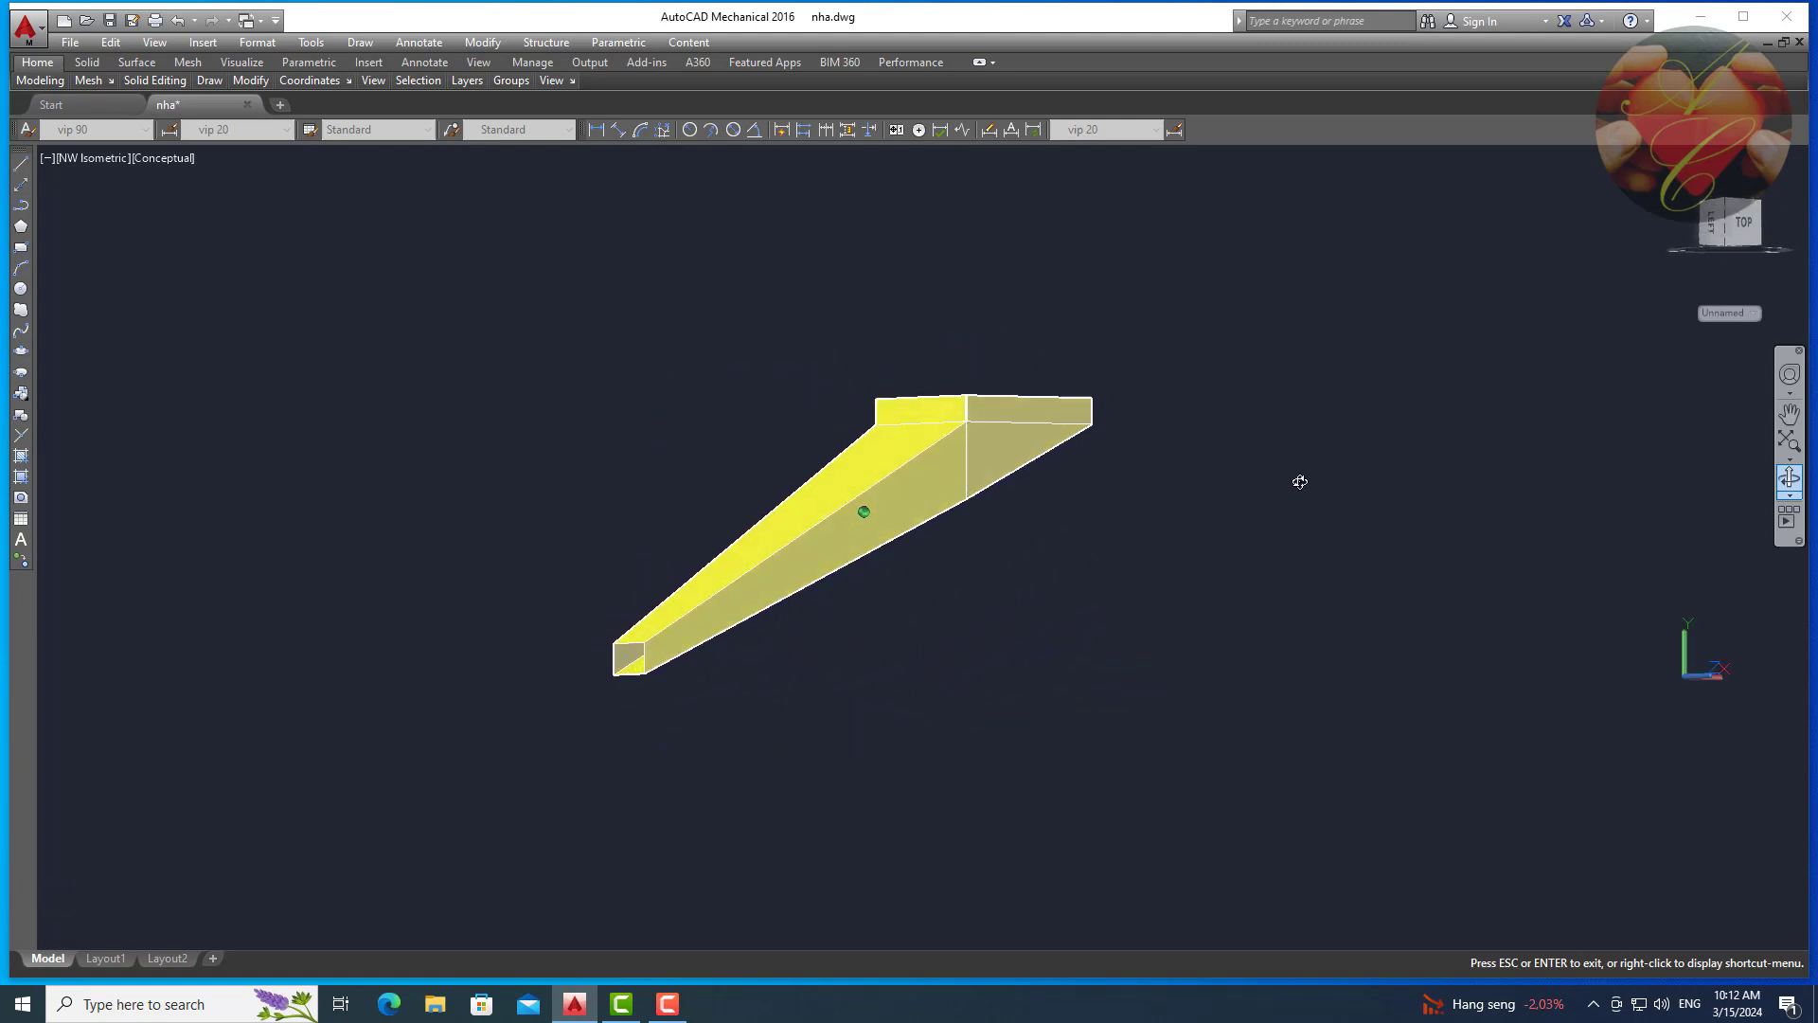
mouse_move(411, 571)
mouse_down()
mouse_move(974, 548)
mouse_move(491, 568)
mouse_move(511, 535)
mouse_move(1015, 621)
mouse_move(1116, 657)
mouse_move(861, 669)
mouse_move(795, 450)
mouse_move(738, 592)
mouse_up()
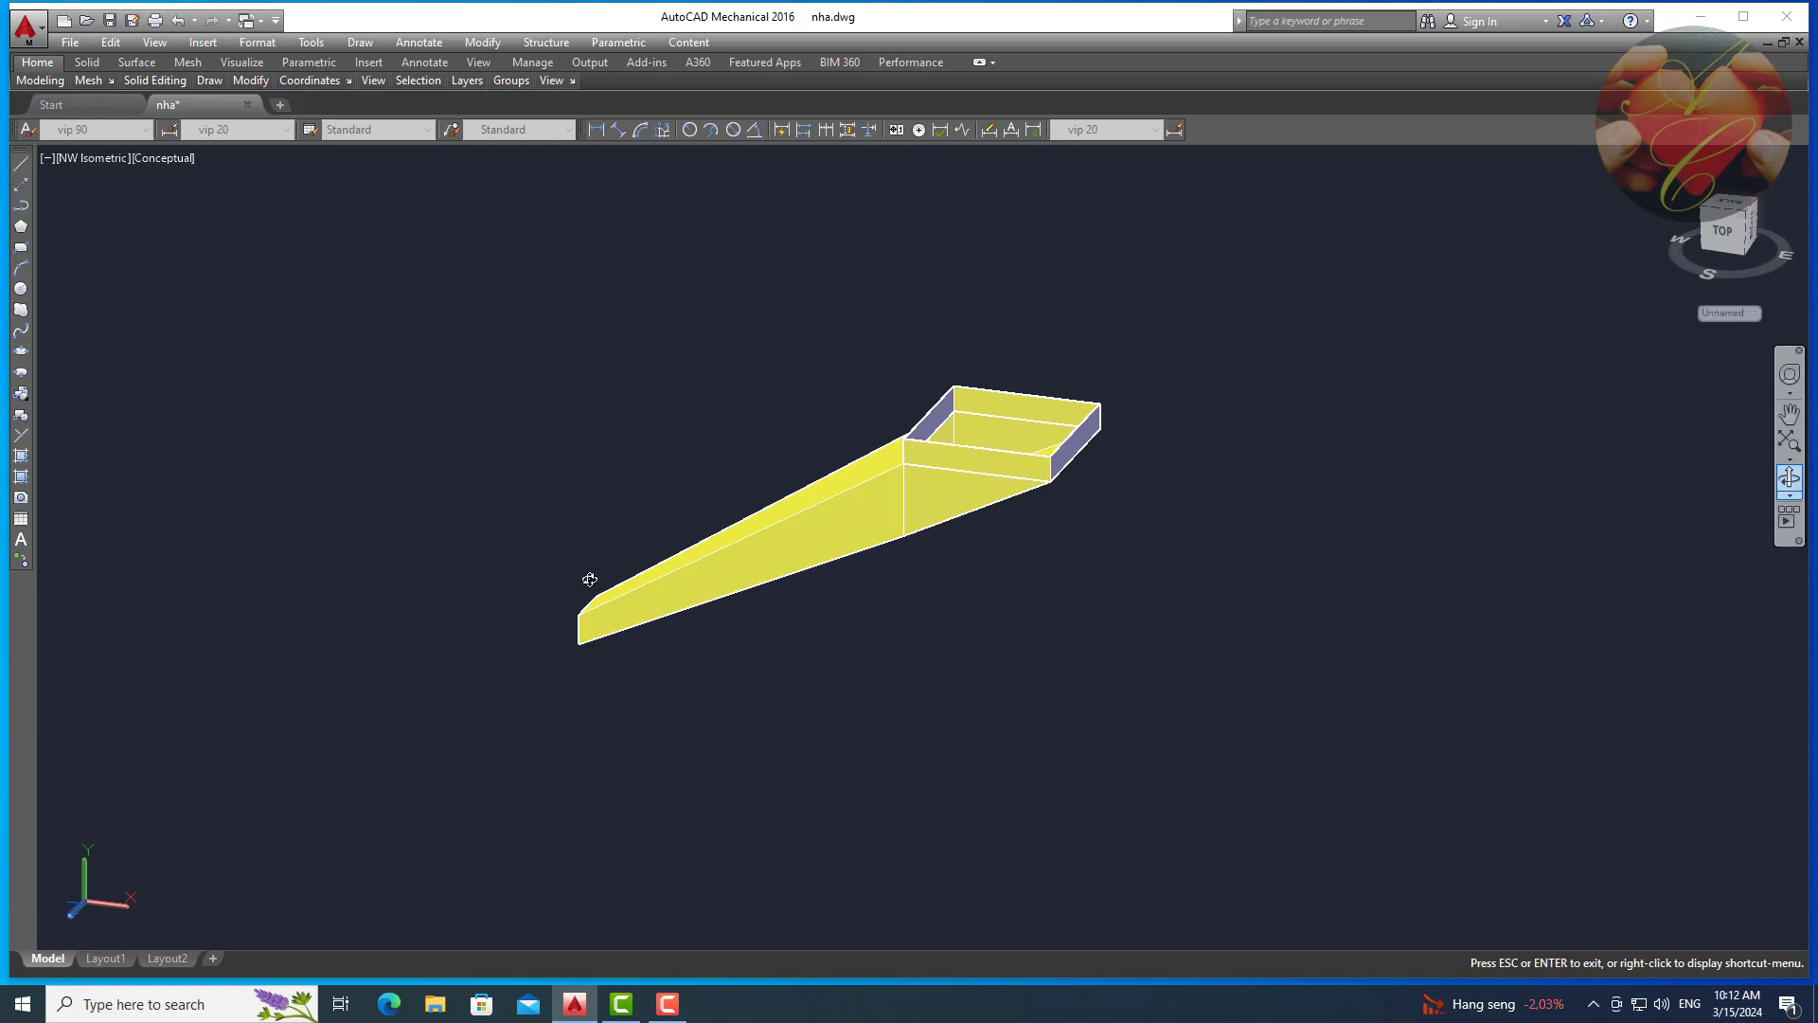